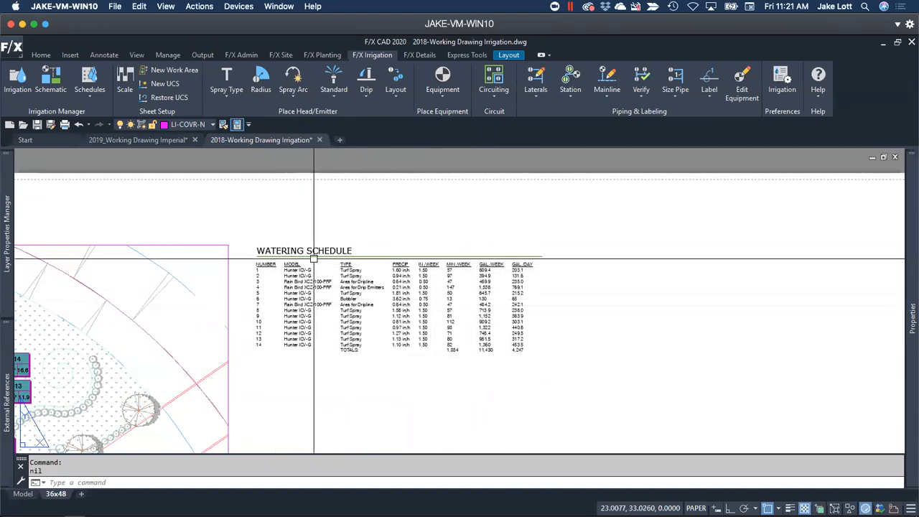
Export the watering schedule to a spreadsheet, checking the weekly settings of the drip emitter, dripline, bubbler and turf spray zones
click(89, 80)
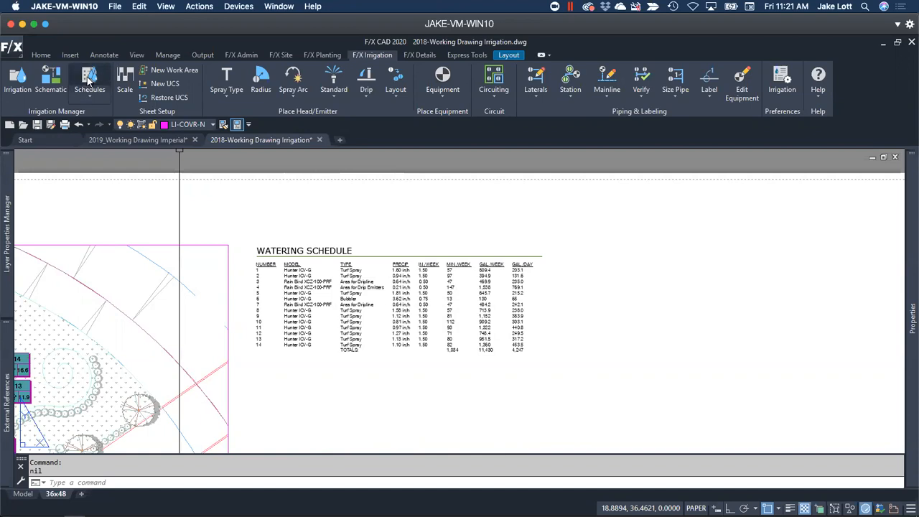
click(406, 343)
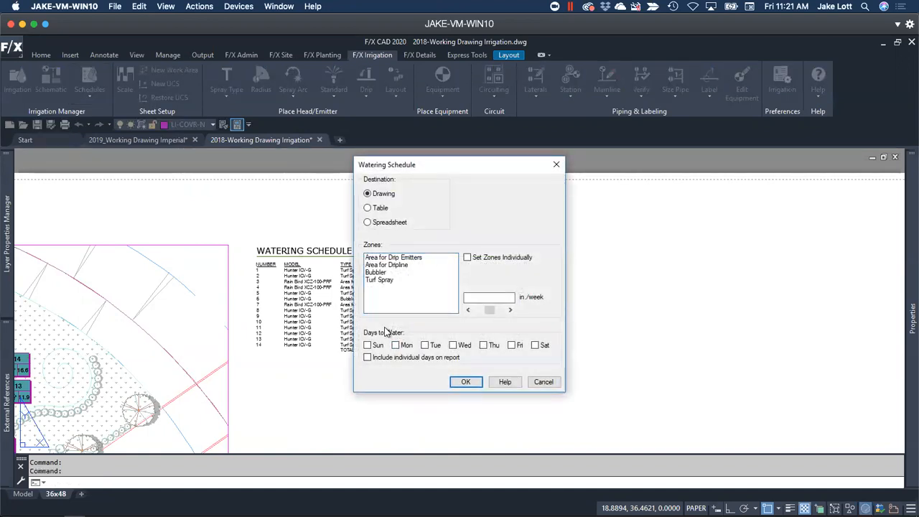
click(368, 222)
click(387, 257)
click(387, 265)
click(386, 273)
click(385, 281)
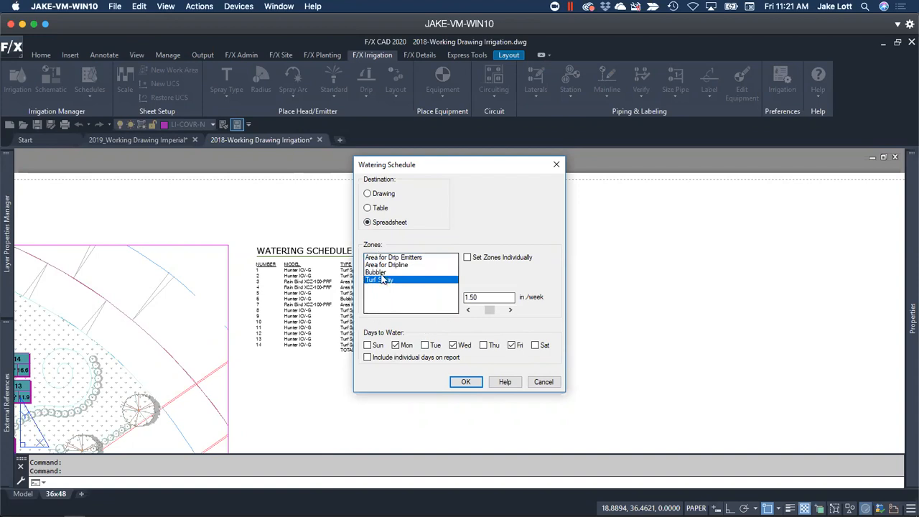
click(463, 382)
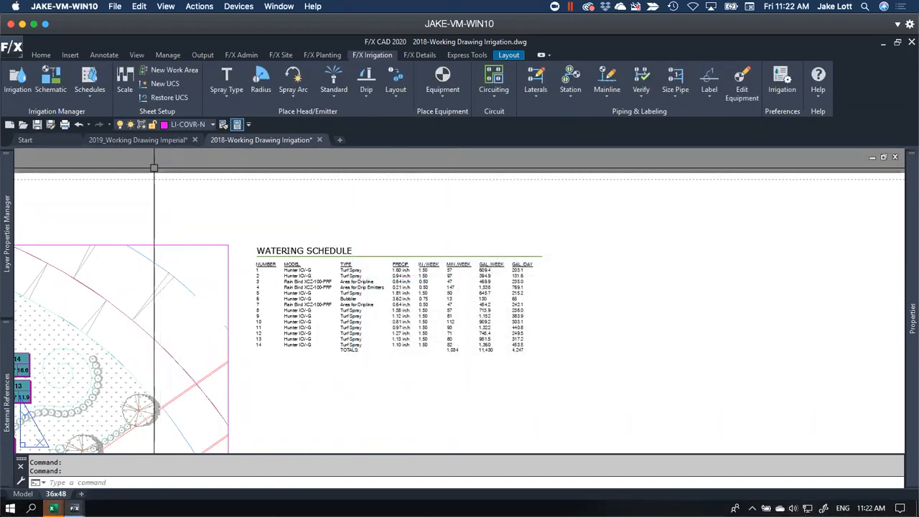
In the 2019_Working Drawing Imperial drawing, export a plant schedule to a spreadsheet with trees only and cost included
click(160, 141)
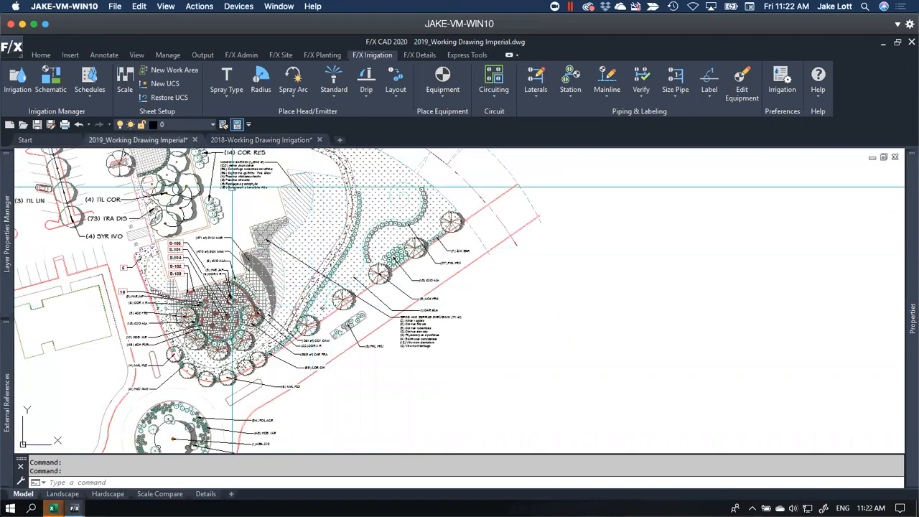
click(315, 54)
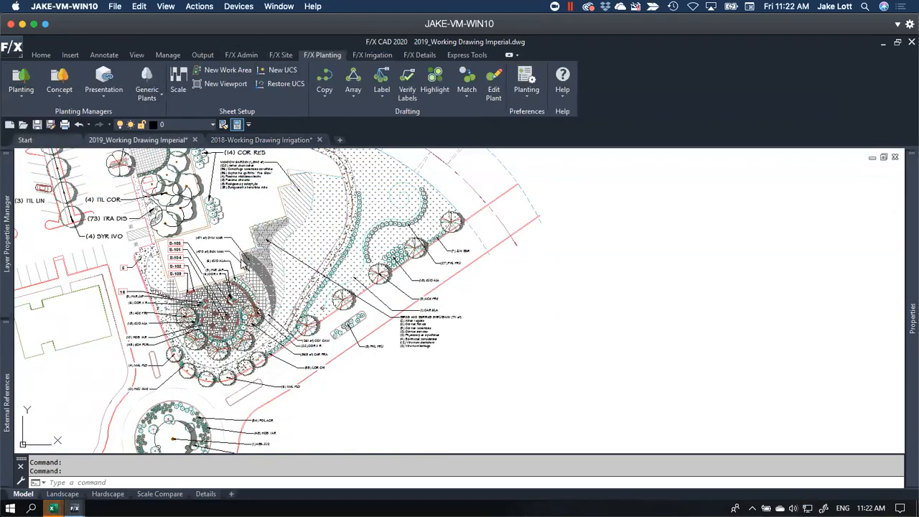
click(331, 347)
click(332, 398)
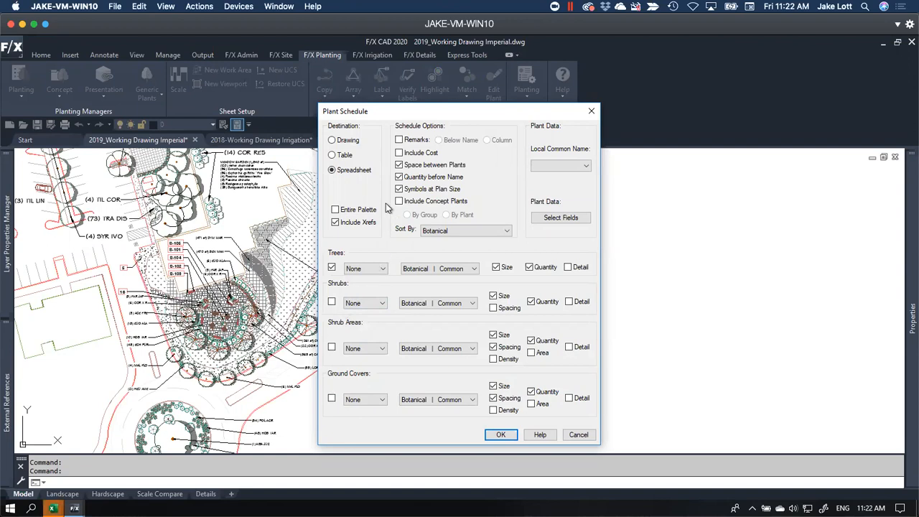
click(399, 153)
click(498, 435)
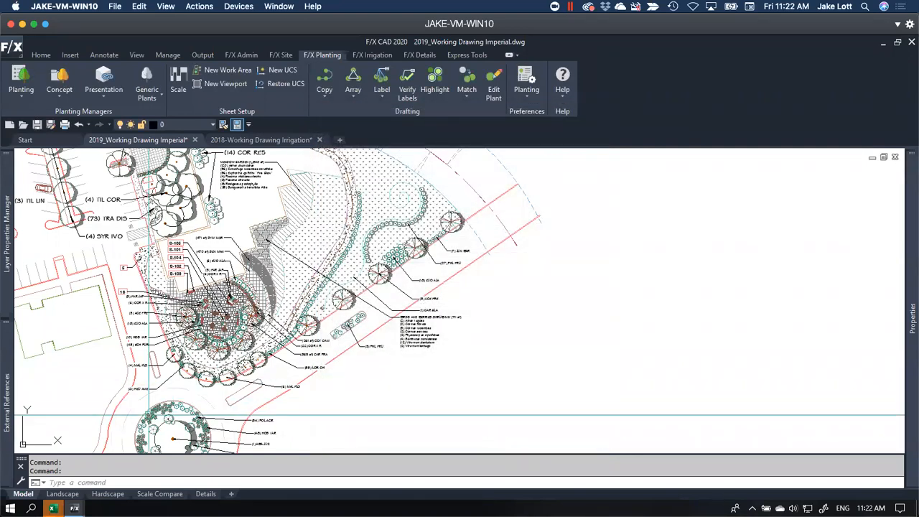
Switch to Excel and show the exported watering schedule workbook Book1 in a maximized window
mouse_move(52, 508)
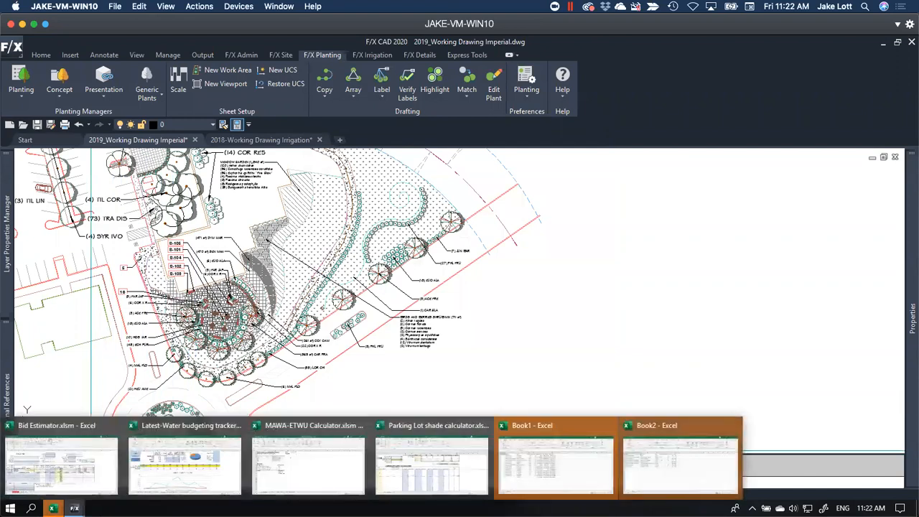
click(527, 474)
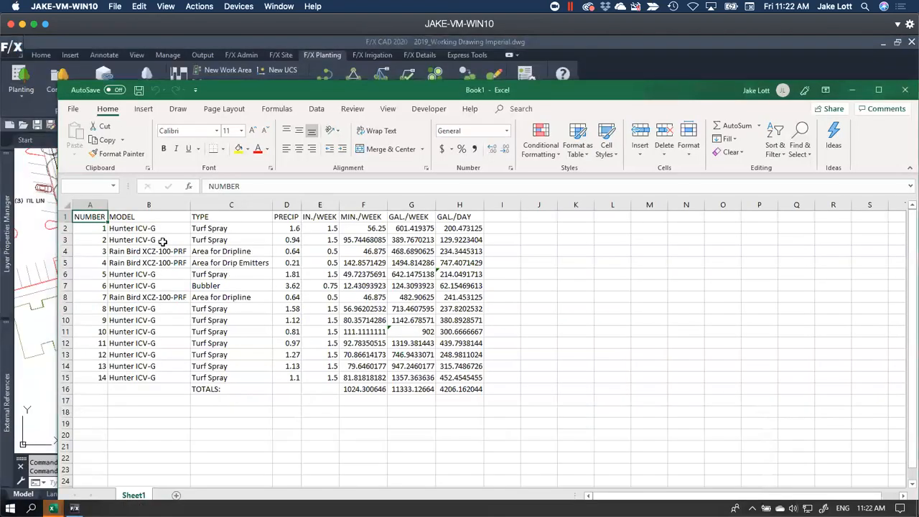
click(112, 230)
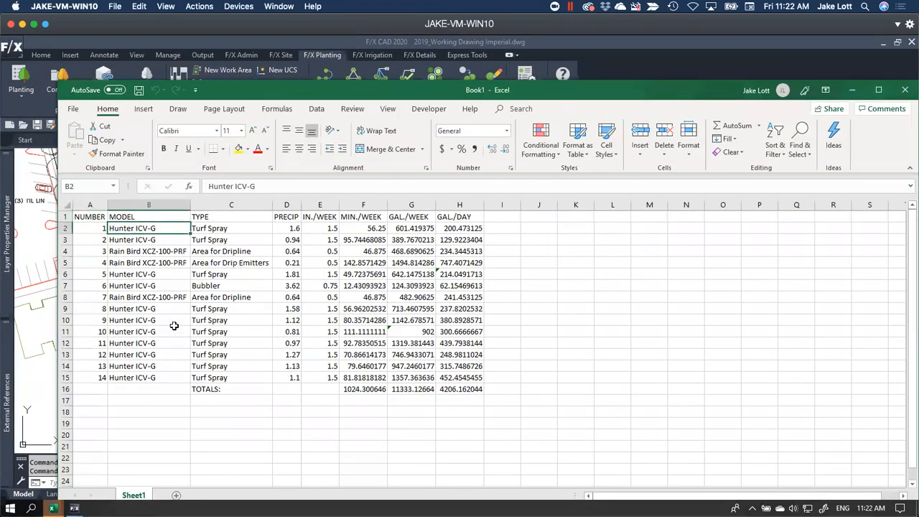
double_click(278, 91)
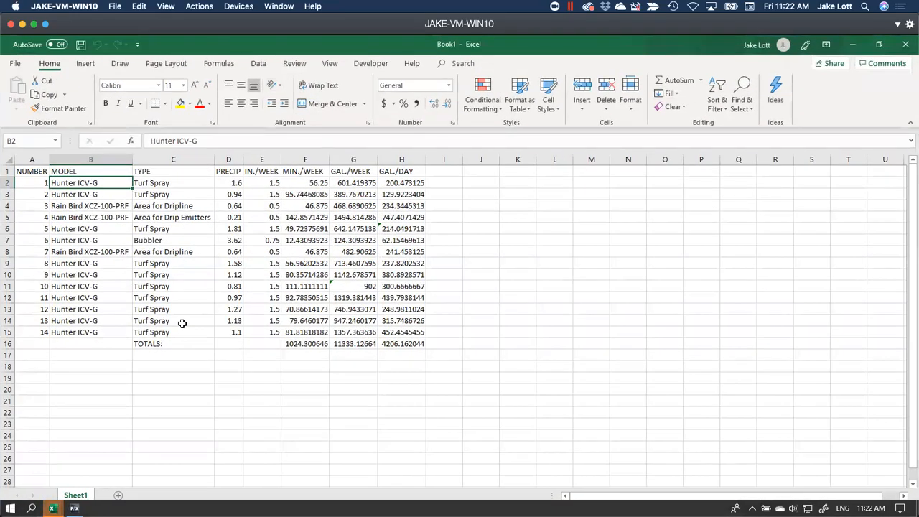
Examine the exported tree schedule with costs in Book2, and return to the Book1 watering schedule
key(alt+Tab)
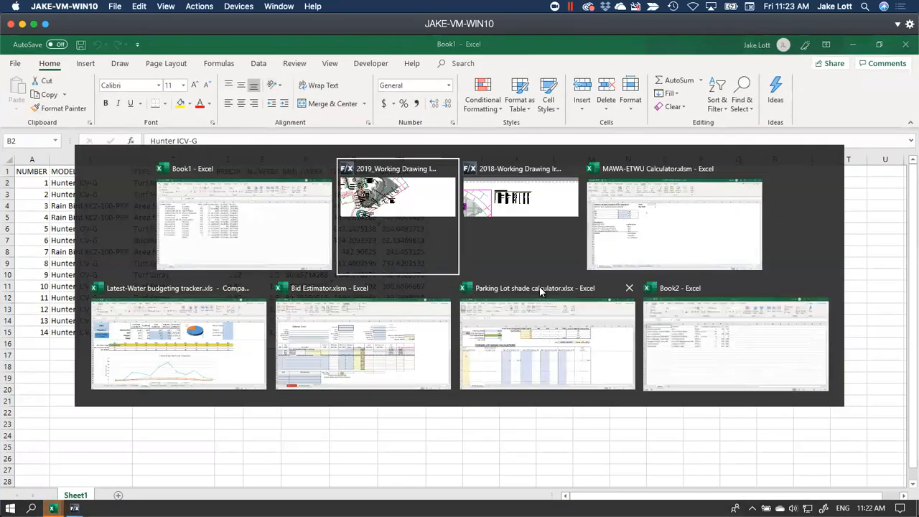
click(655, 341)
click(126, 284)
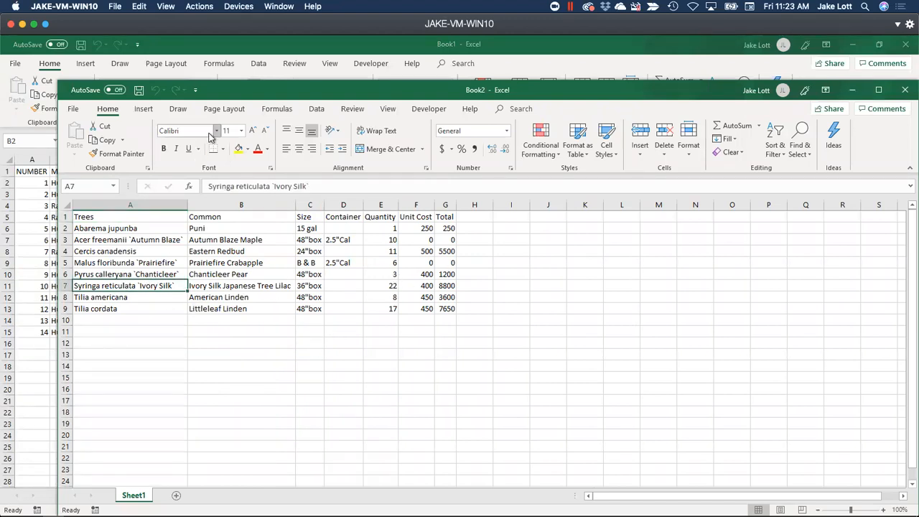
click(243, 43)
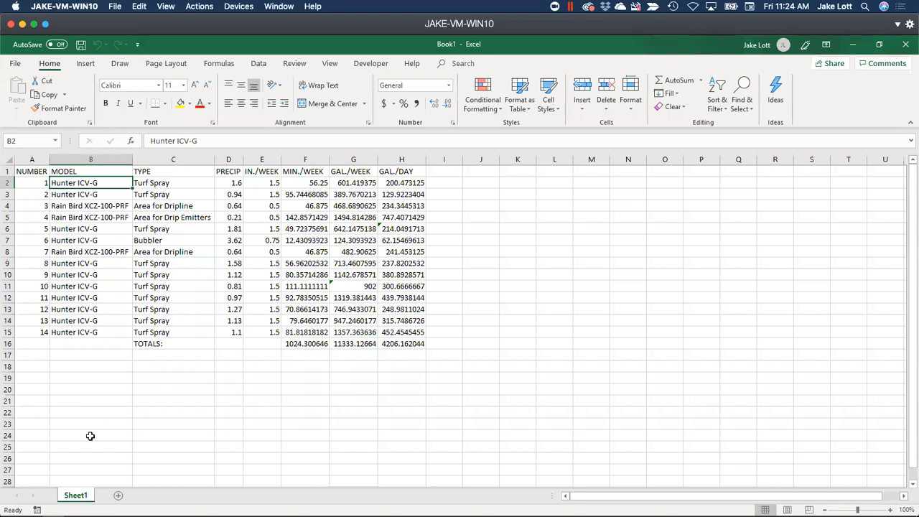
Create a copy of Sheet1 at the end of the Book1 workbook
right_click(77, 487)
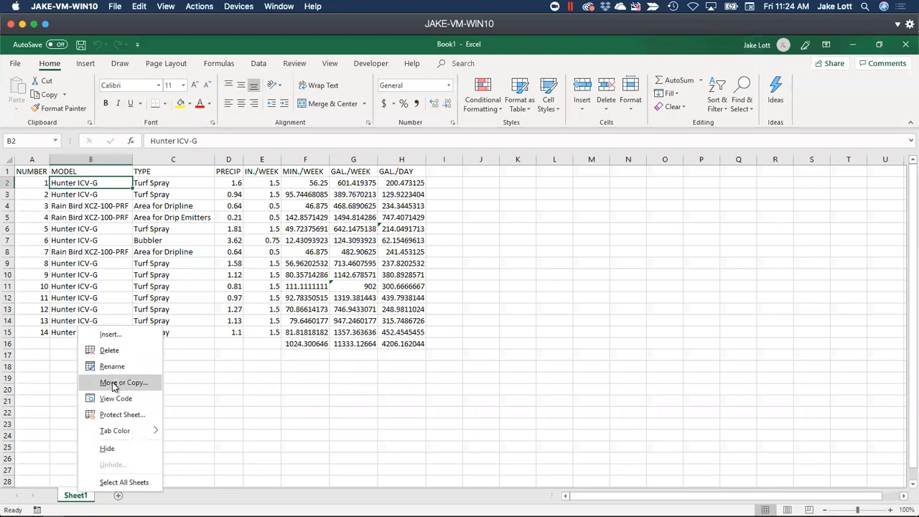
click(67, 497)
right_click(74, 495)
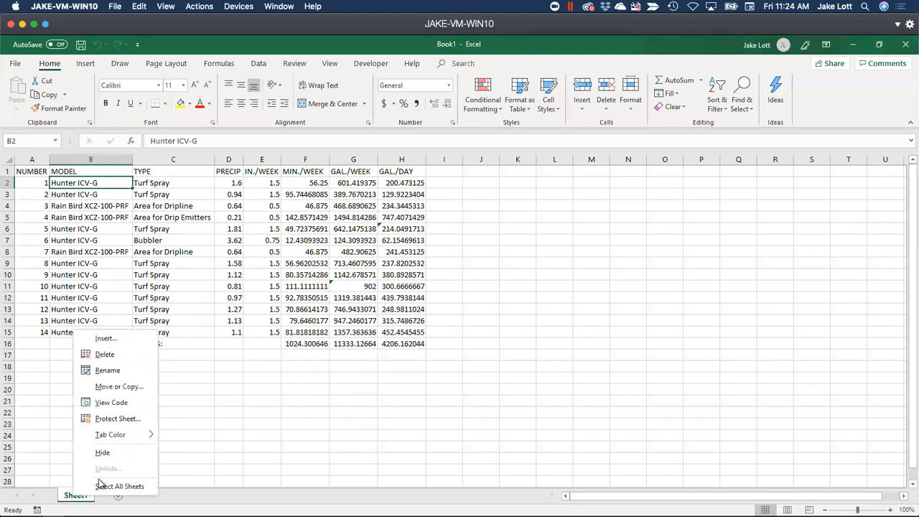
click(119, 387)
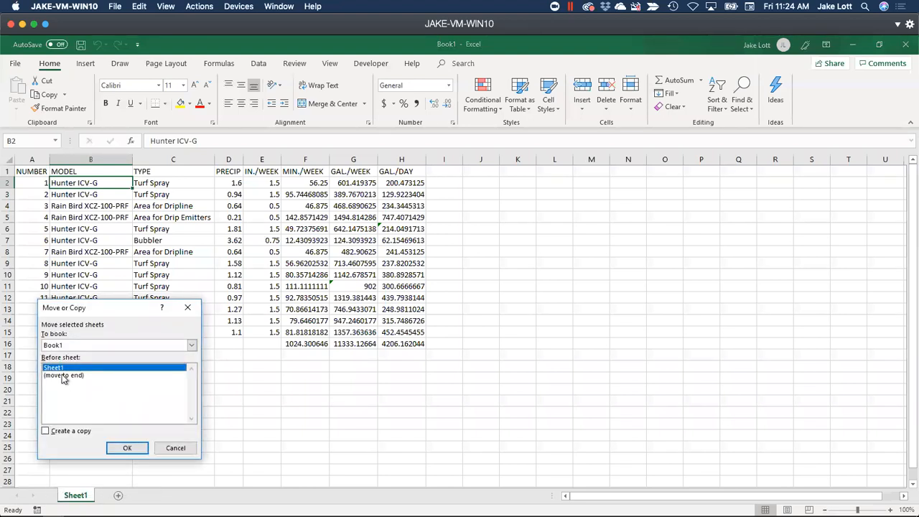
click(63, 375)
click(46, 431)
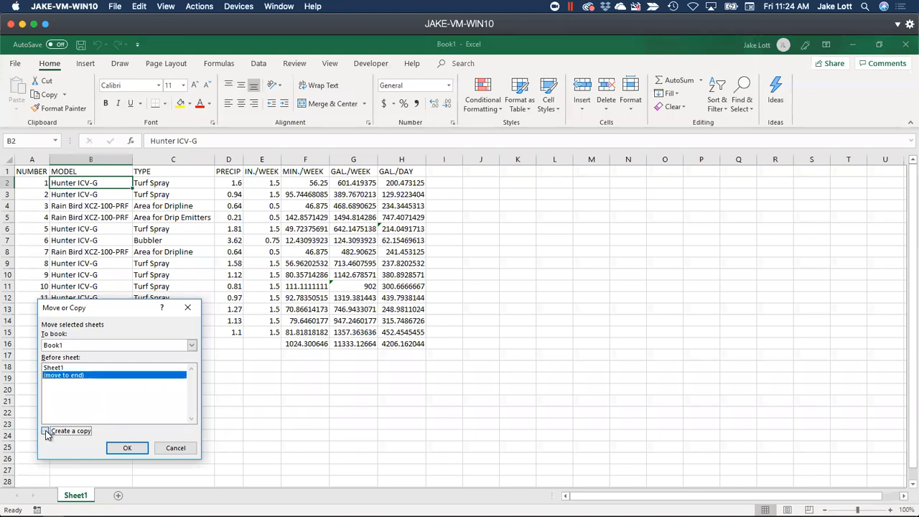
click(124, 449)
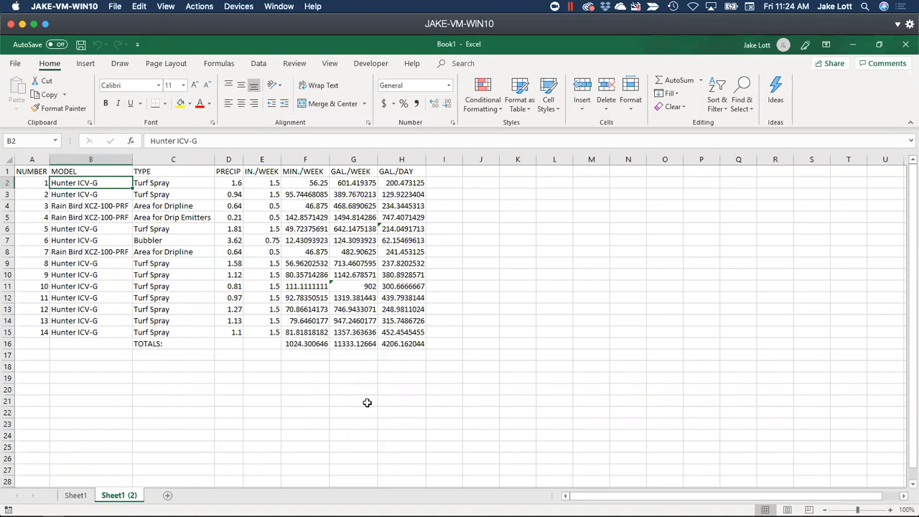
Compare the original sheet with its copy and rename Sheet1 as Summer
click(76, 496)
click(119, 496)
click(75, 495)
click(118, 495)
double_click(75, 495)
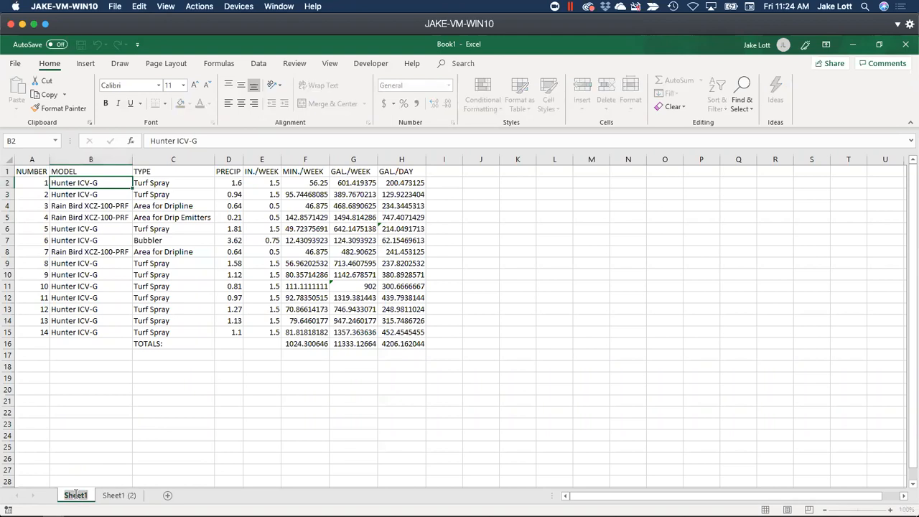
text(Summer)
key(Return)
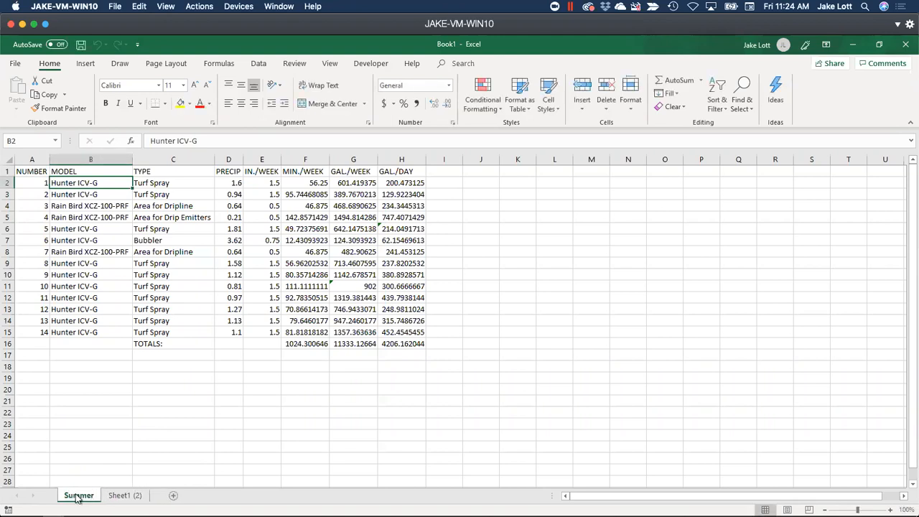
Rename the copied watering schedule sheet as Spring
click(125, 495)
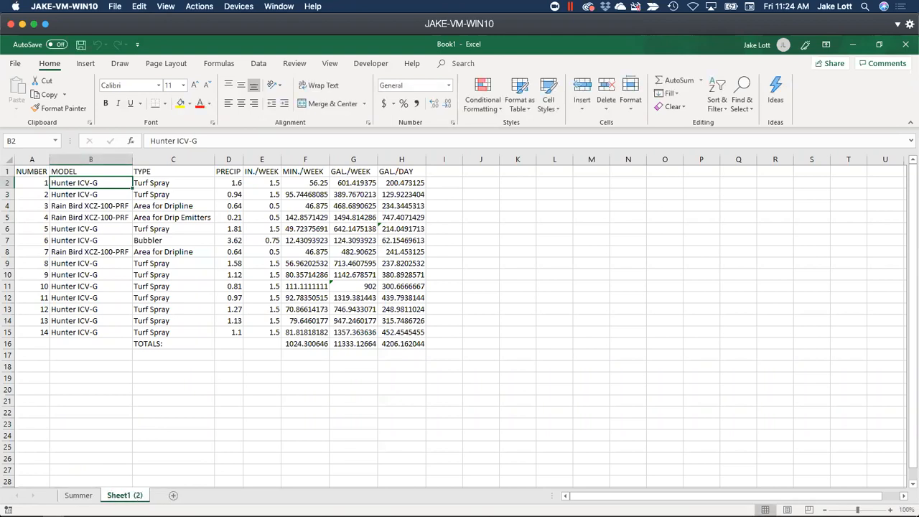
double_click(121, 496)
text(Spring)
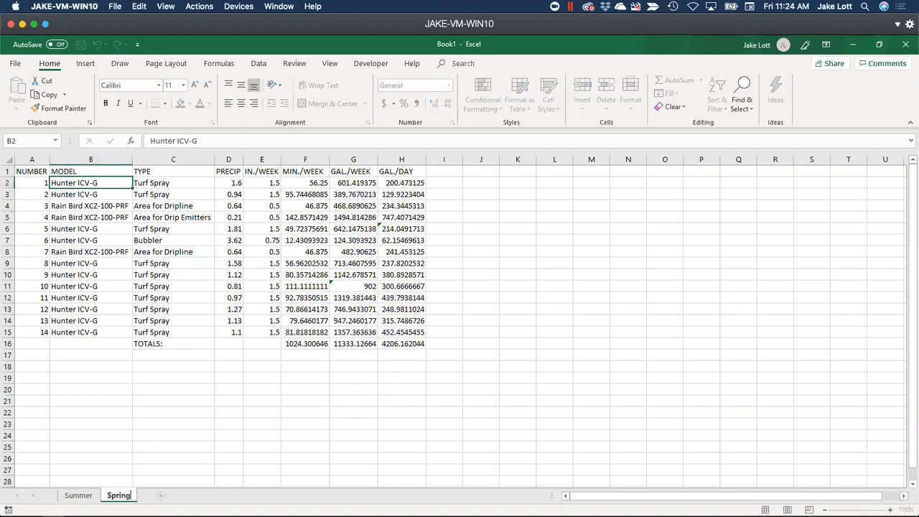
key(Return)
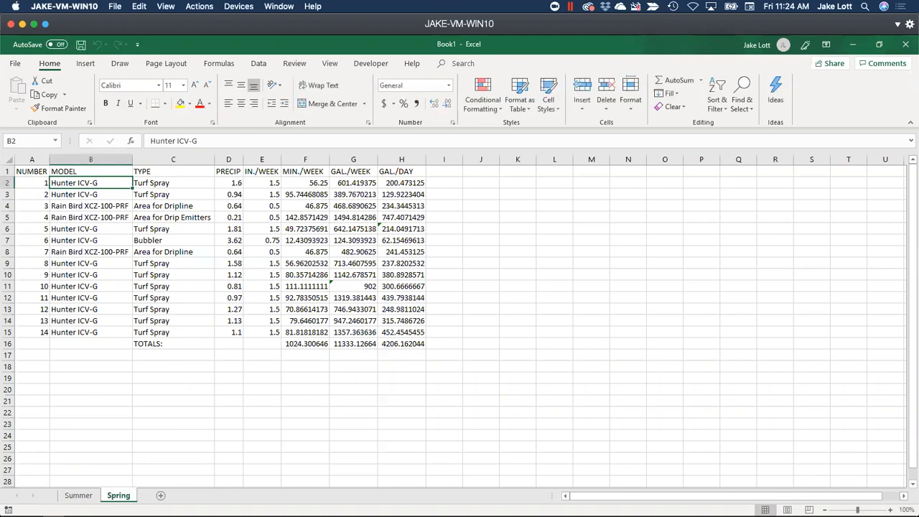
Group the Summer and Spring sheets and create copies of both at the end of the workbook
right_click(121, 495)
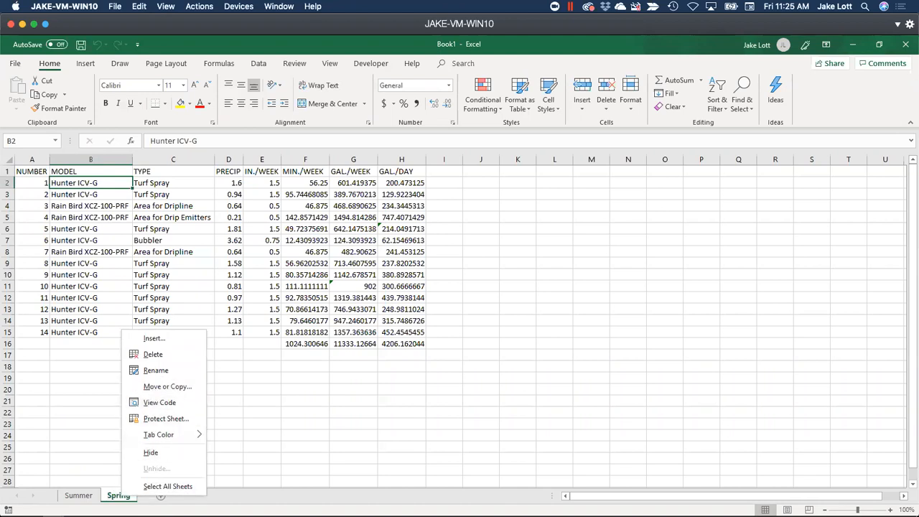
click(81, 494)
ctrl+click(75, 497)
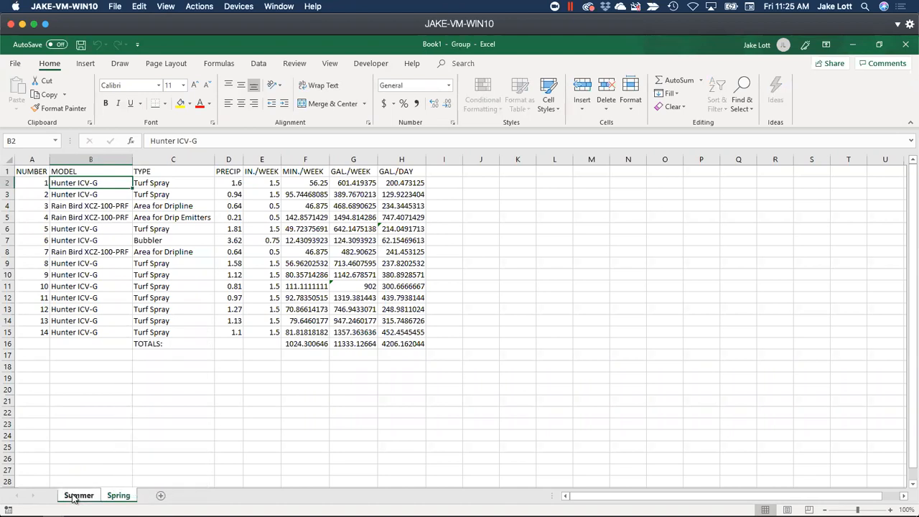
right_click(75, 497)
click(94, 367)
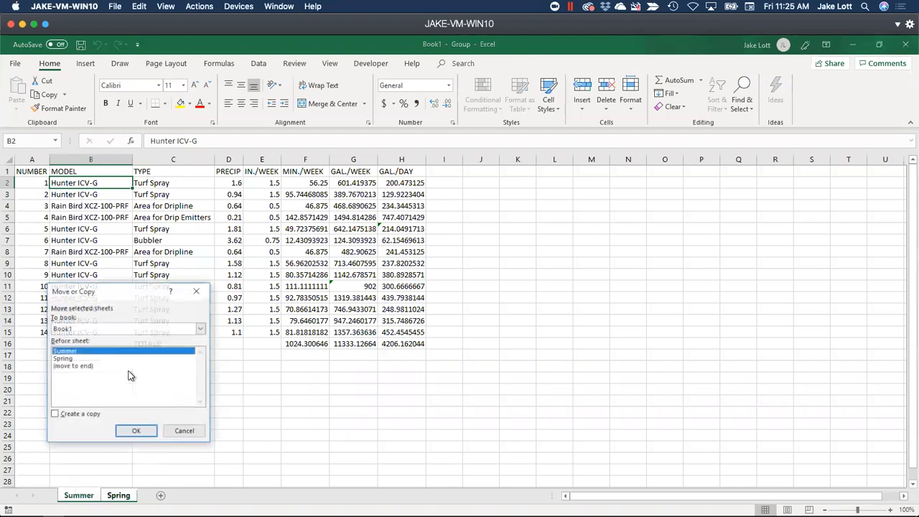
click(79, 366)
click(70, 414)
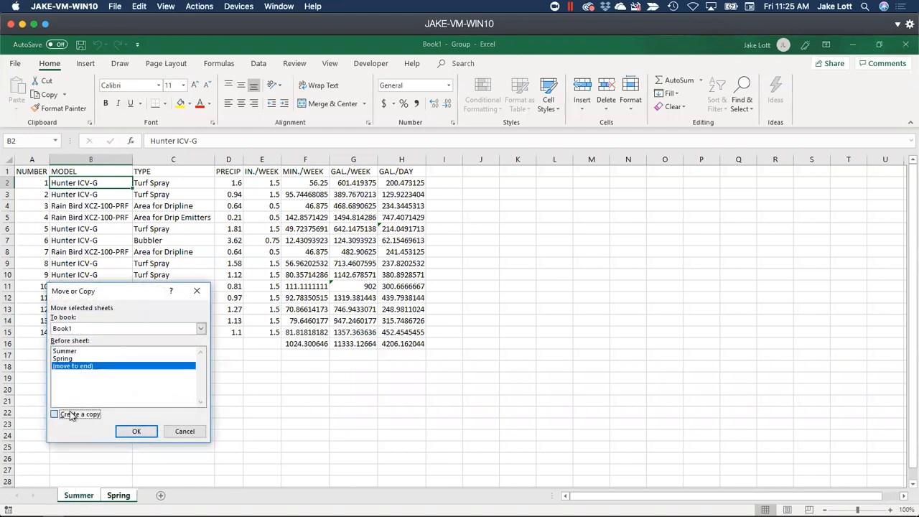
click(136, 430)
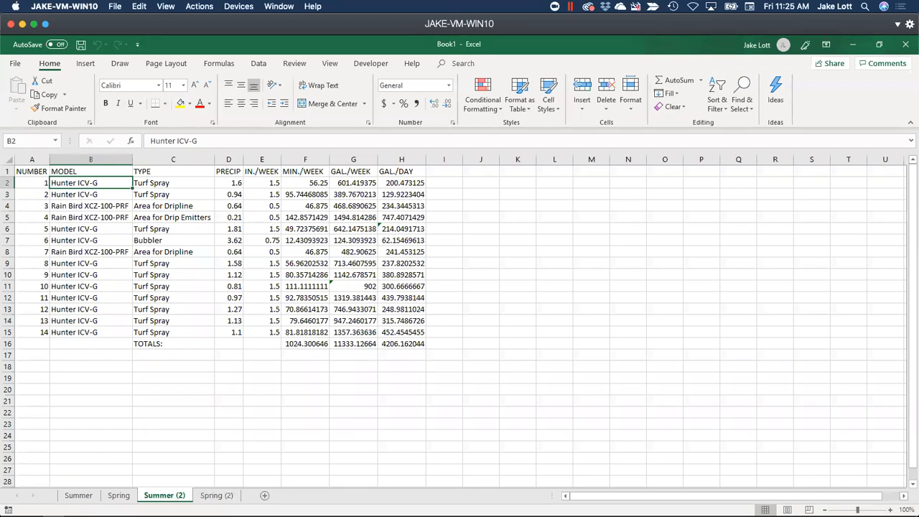
Rename the copied Summer sheet as Fall and the copied Spring sheet as Winter
double_click(159, 495)
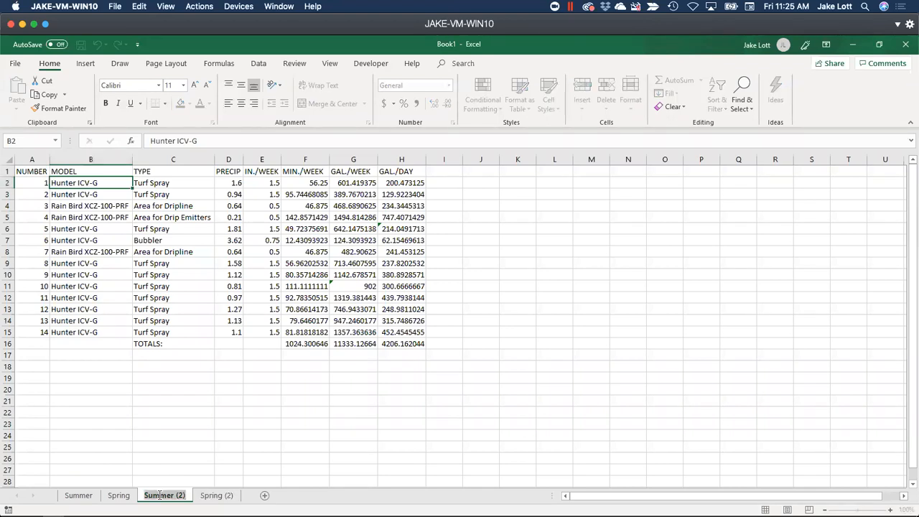
text(Fall)
key(Return)
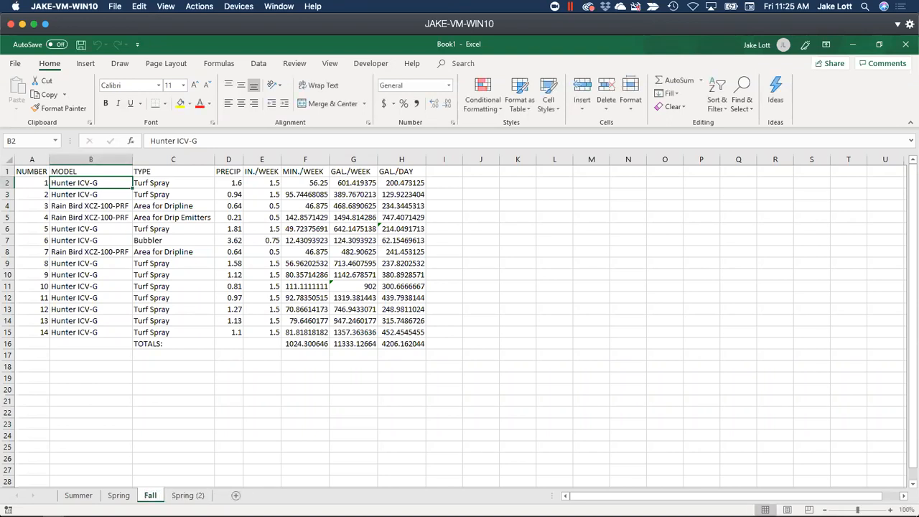
double_click(188, 496)
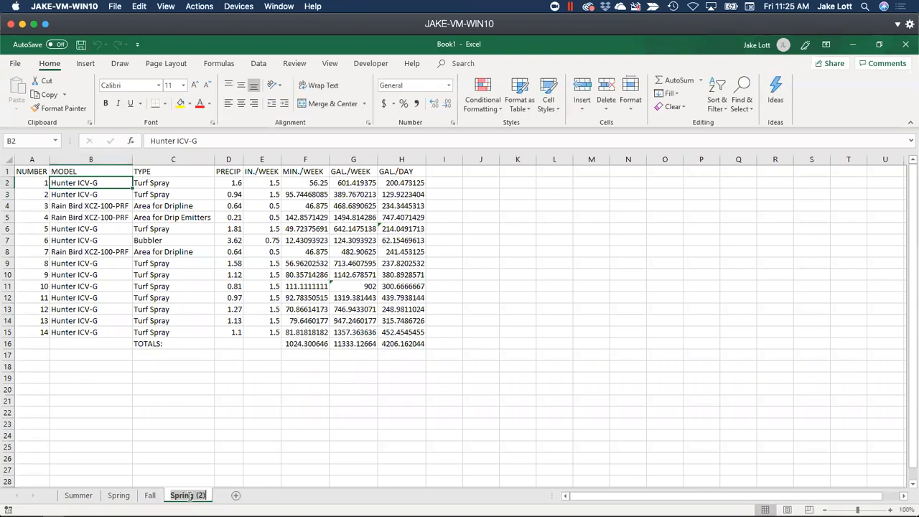
text(Winter)
key(Return)
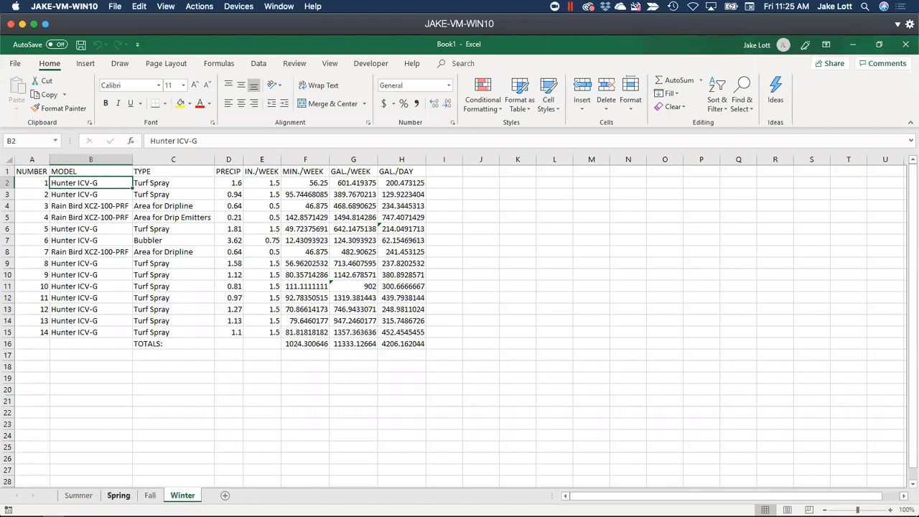
Look through the four seasonal sheets and select the IN./WEEK values in E2:E15 on the Winter sheet
click(78, 495)
click(118, 495)
click(150, 496)
click(184, 495)
drag(265, 182, 265, 331)
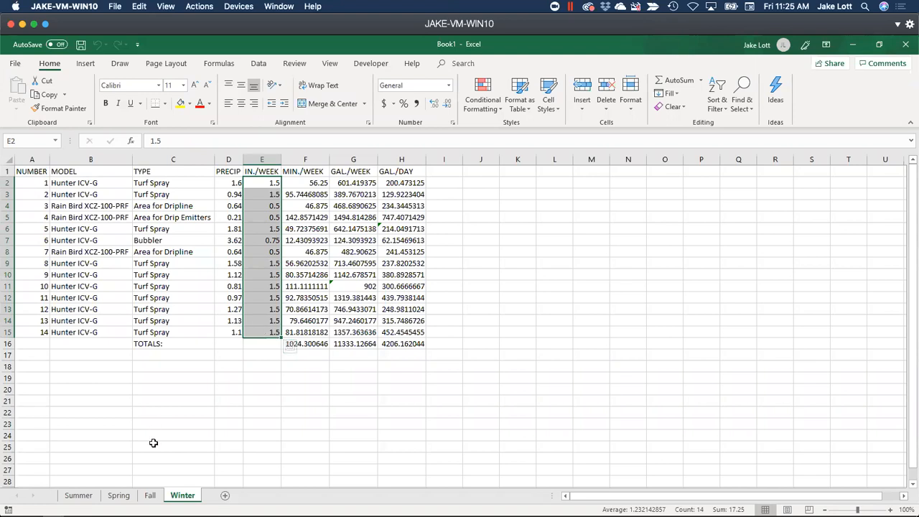
Look through the Fall and Spring sheets and select the IN./WEEK values in E2:E15 on the Summer sheet
click(149, 495)
click(120, 495)
click(85, 495)
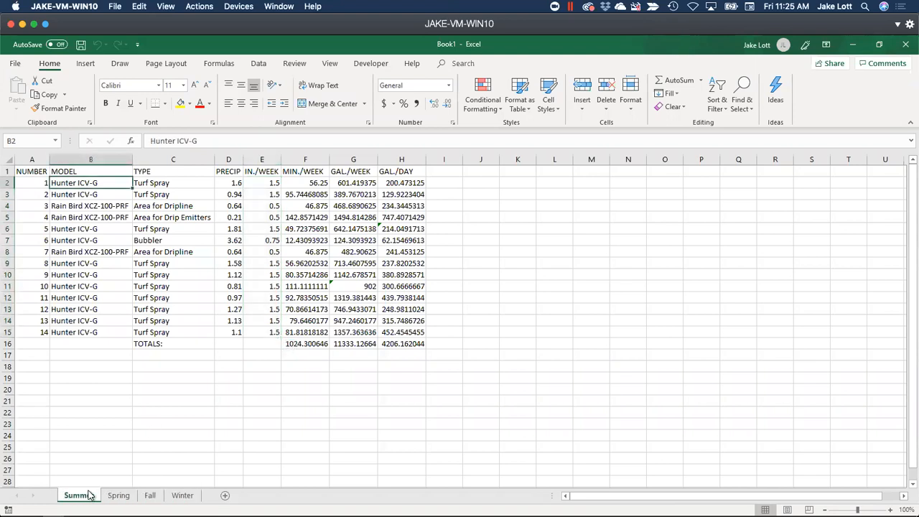
drag(257, 183, 270, 330)
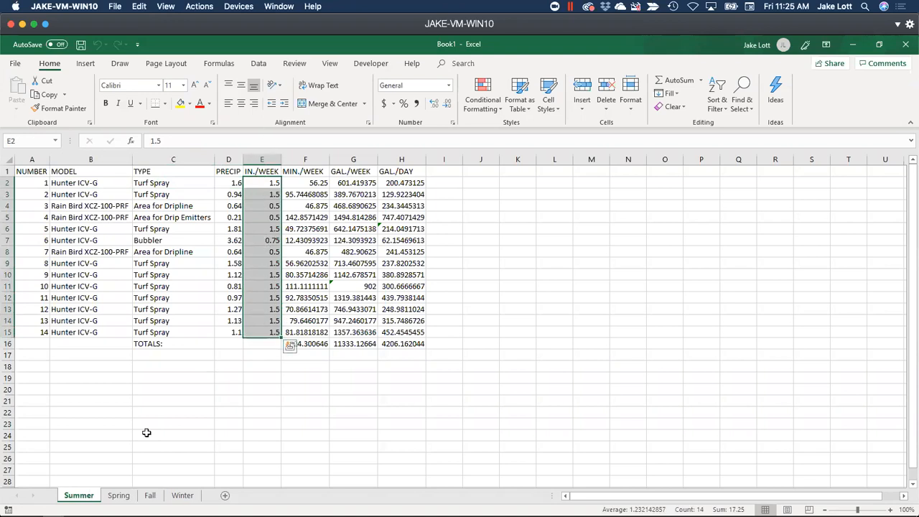
On the Spring sheet, examine the IN./WEEK value in E2 and the MIN./WEEK formula in F2
click(119, 497)
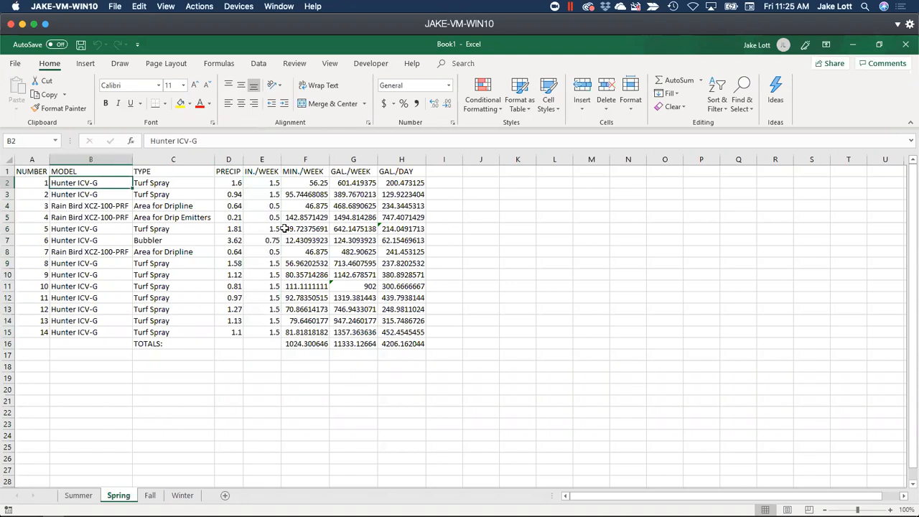
click(262, 183)
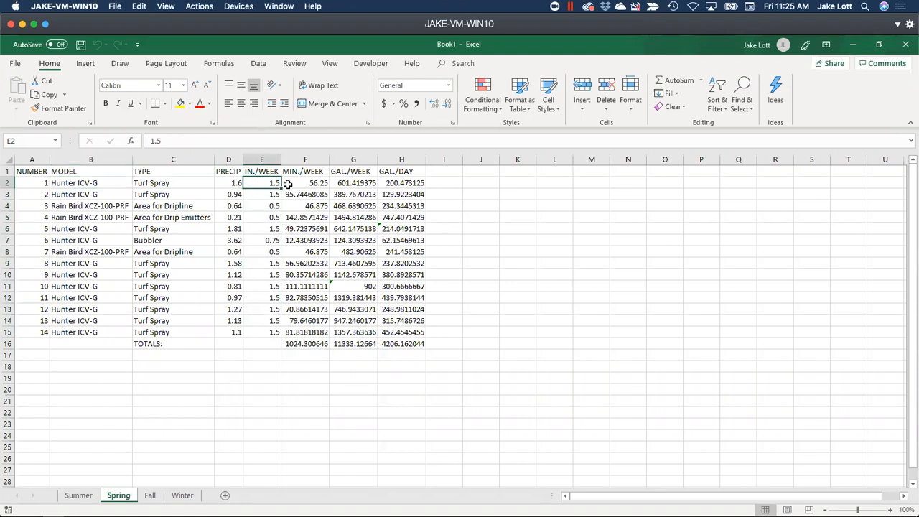
click(300, 184)
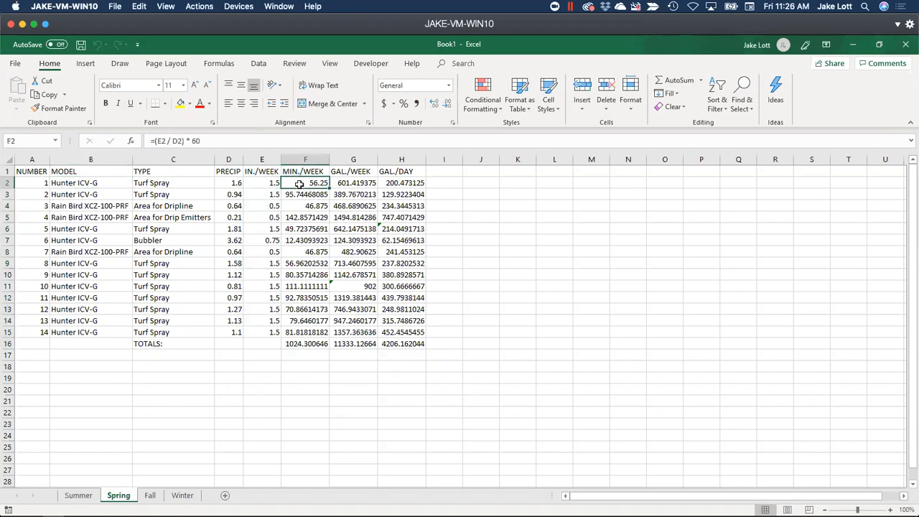
click(258, 185)
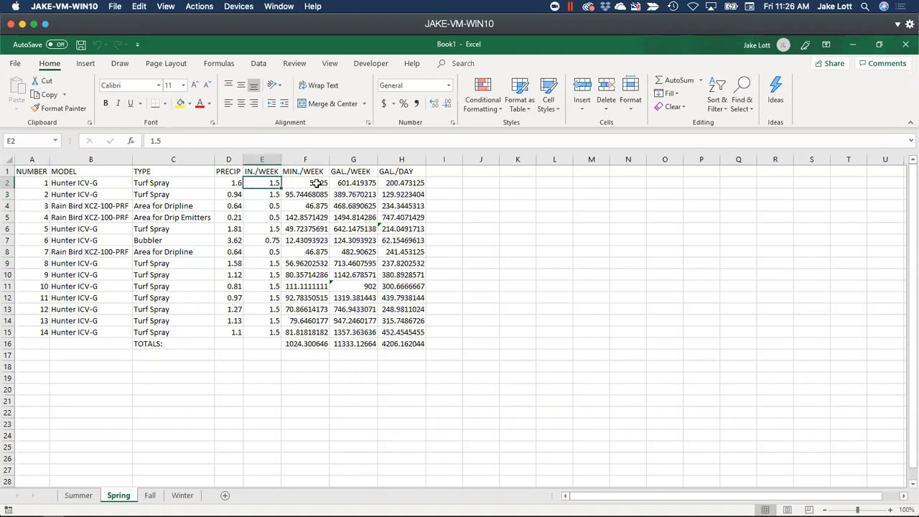
click(317, 184)
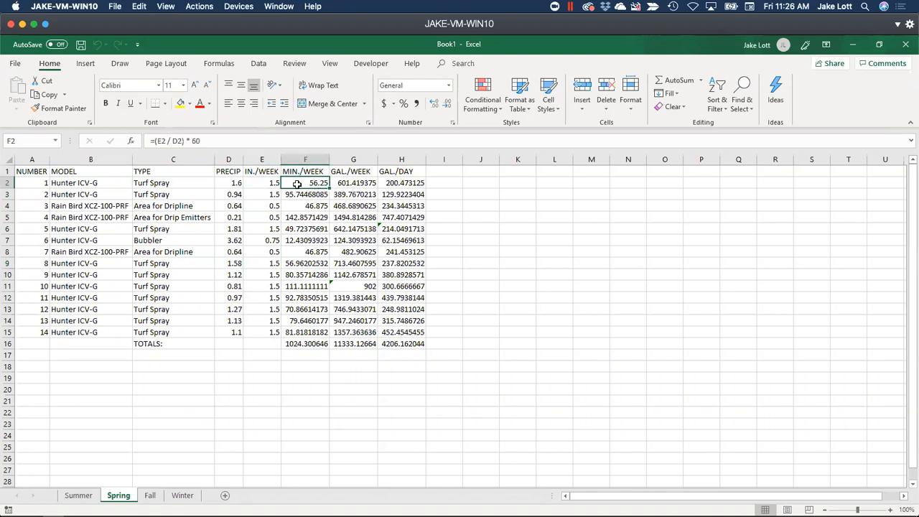
Try an IN./WEEK value of 1.25 in E2 on the Spring sheet, and undo the entry
click(263, 183)
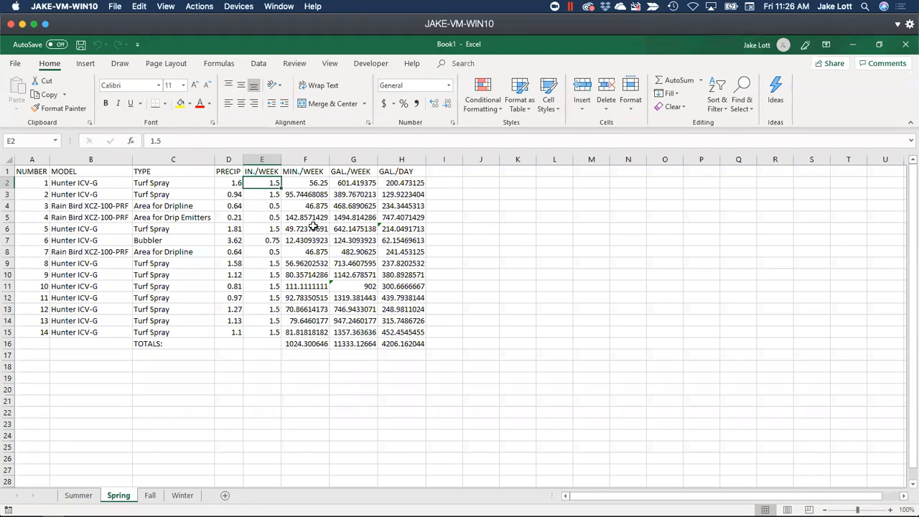
text(1)
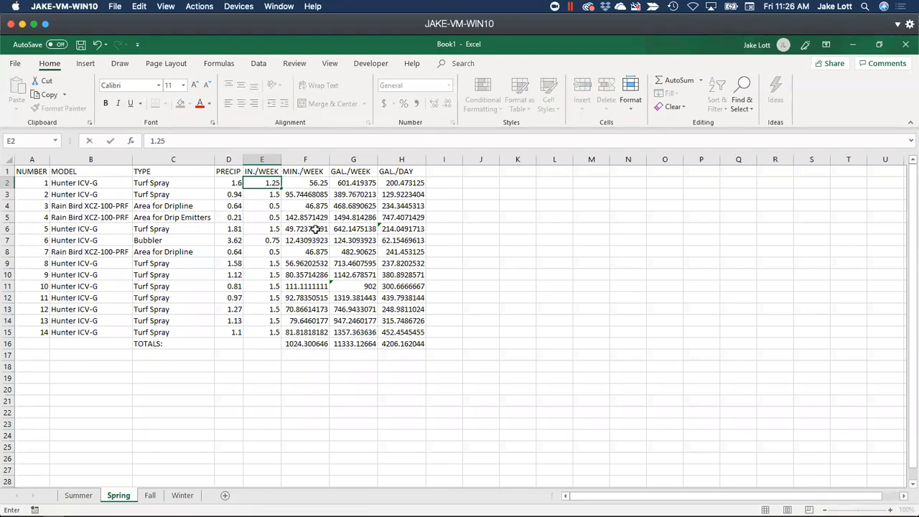
text(.25)
key(Return)
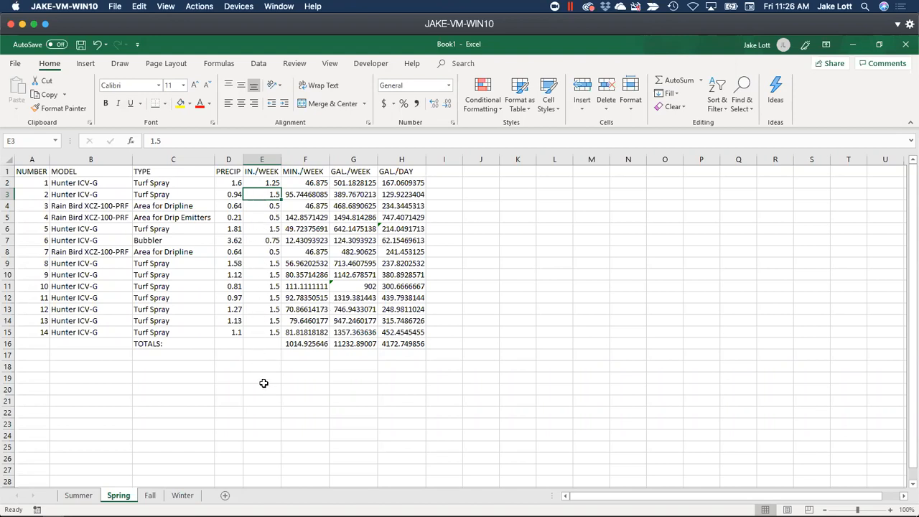
key(ctrl+z)
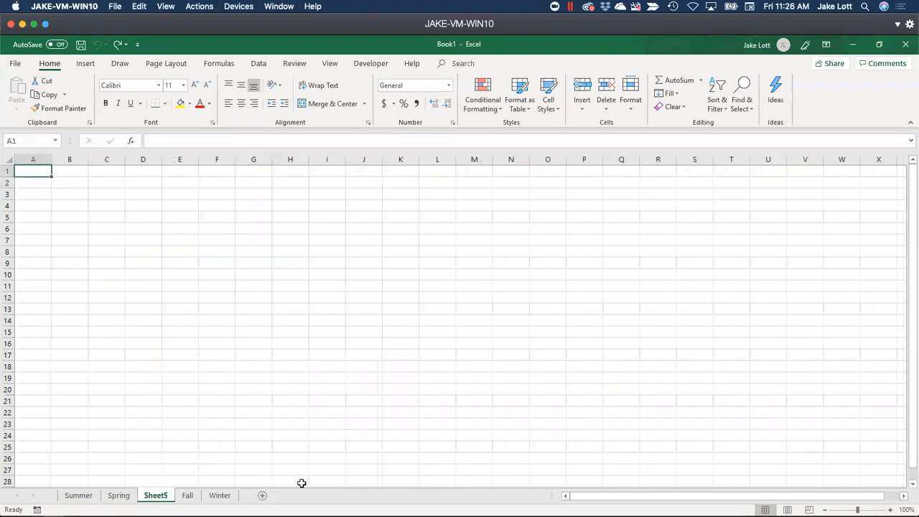
Add a new sheet, place it before the Summer sheet, and rename it Seasonal Adjust
drag(156, 497, 69, 495)
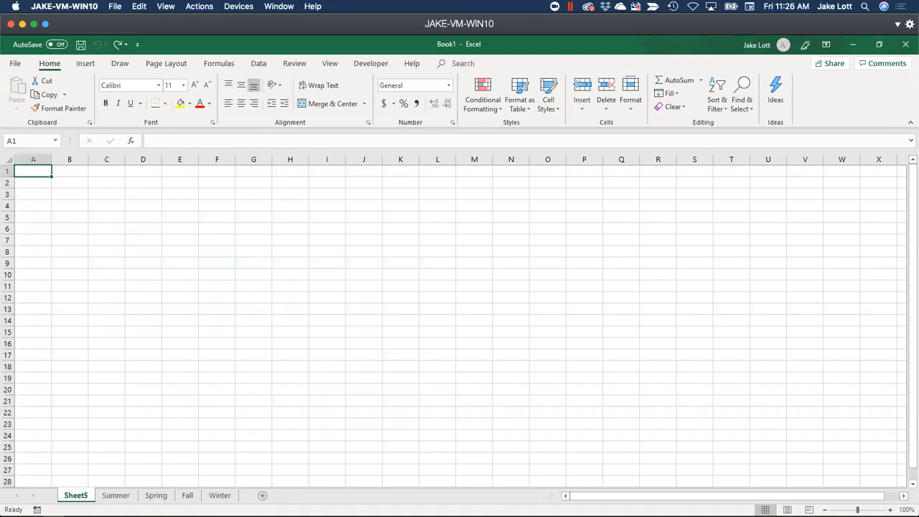
double_click(76, 495)
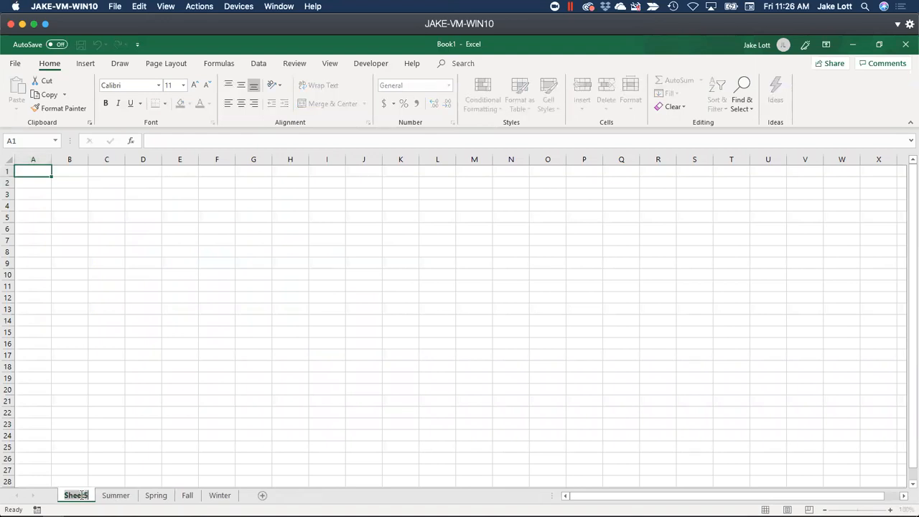
text(Sea)
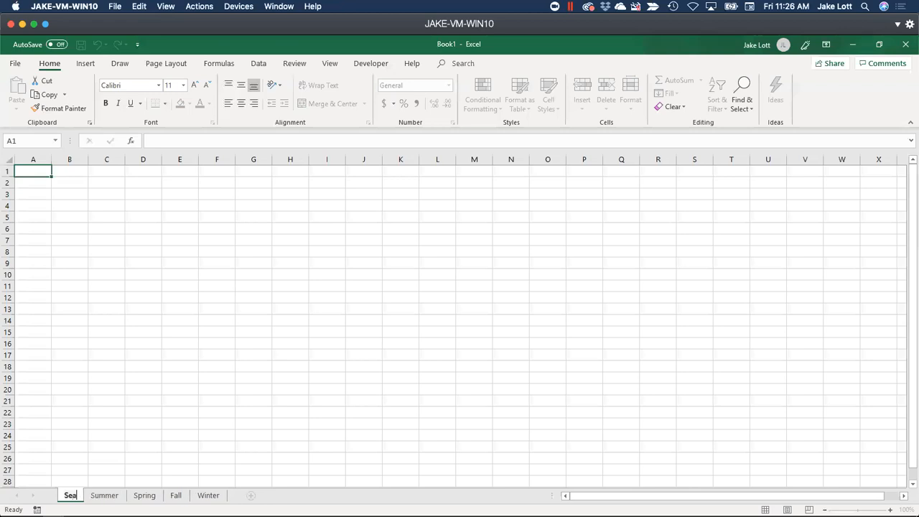
text(sonal Adjust)
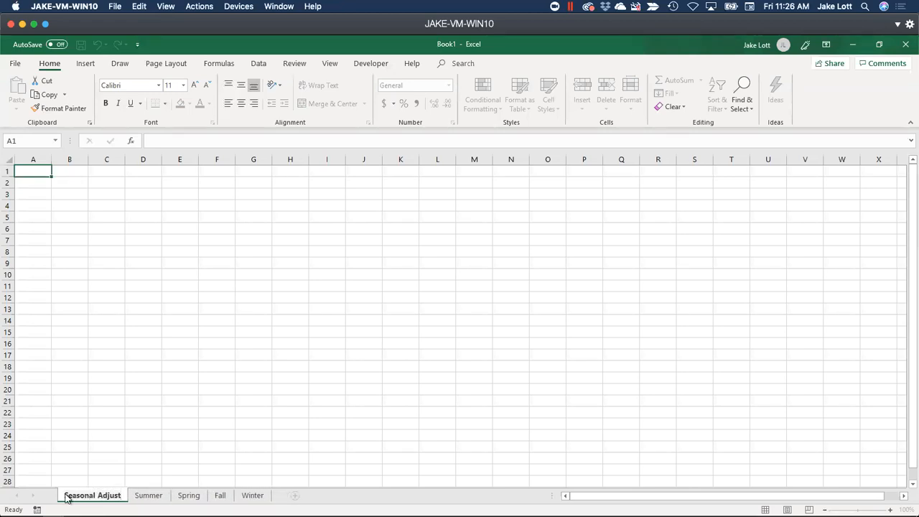
key(Return)
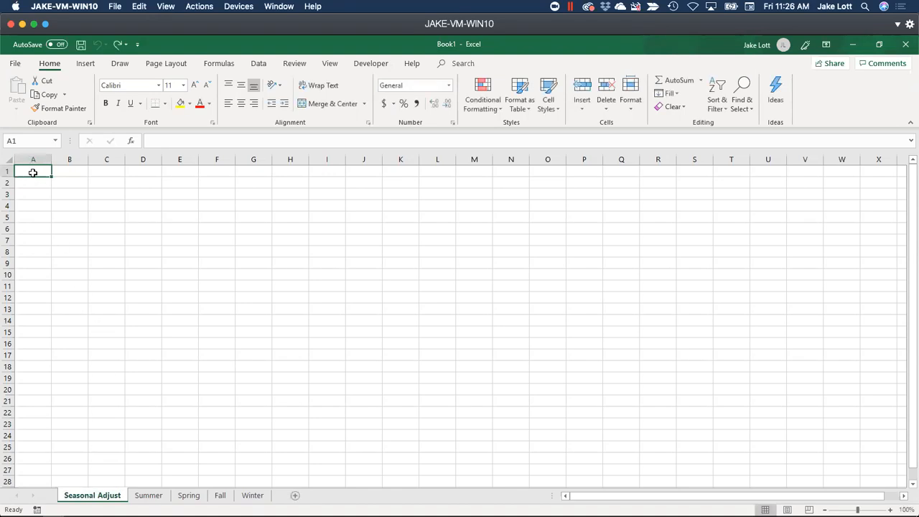
Enter the headings Season in A1 and in/week Adjustment in B1 on the Seasonal Adjust sheet
text(Se)
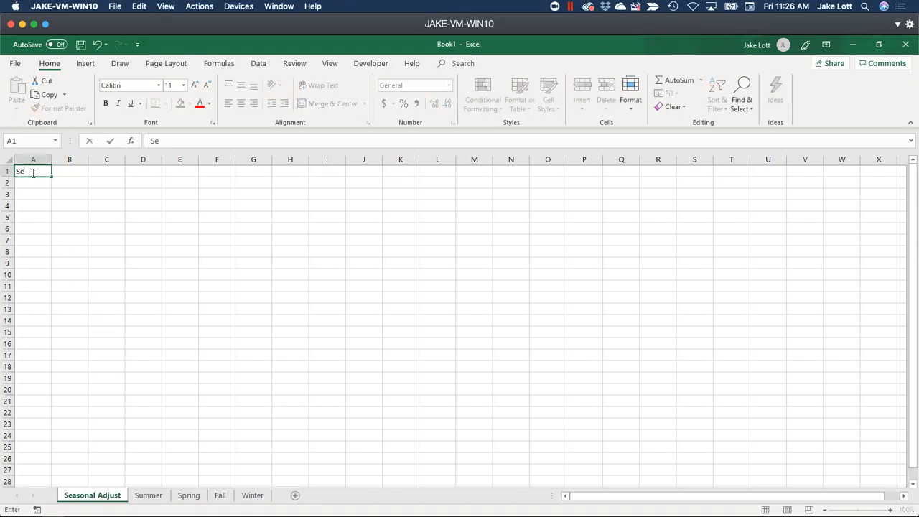
text(ason)
key(Tab)
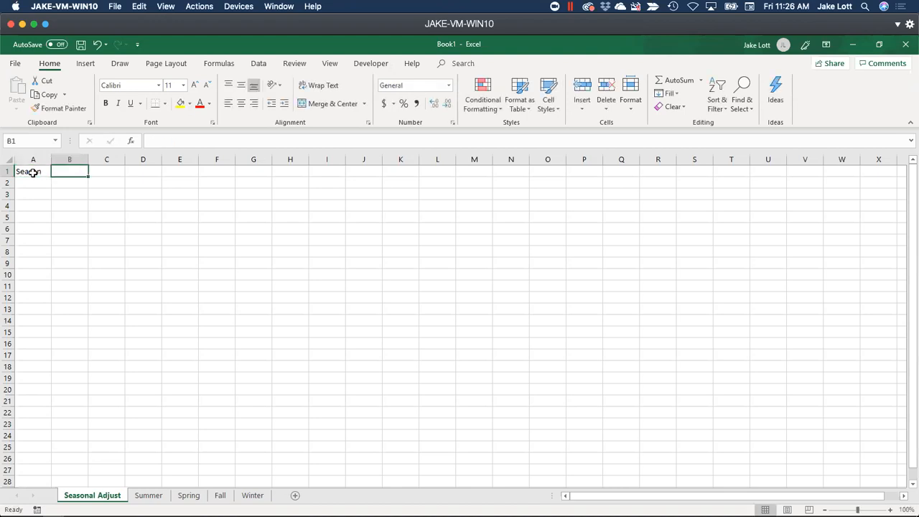
text(in/week Adjustment)
click(63, 186)
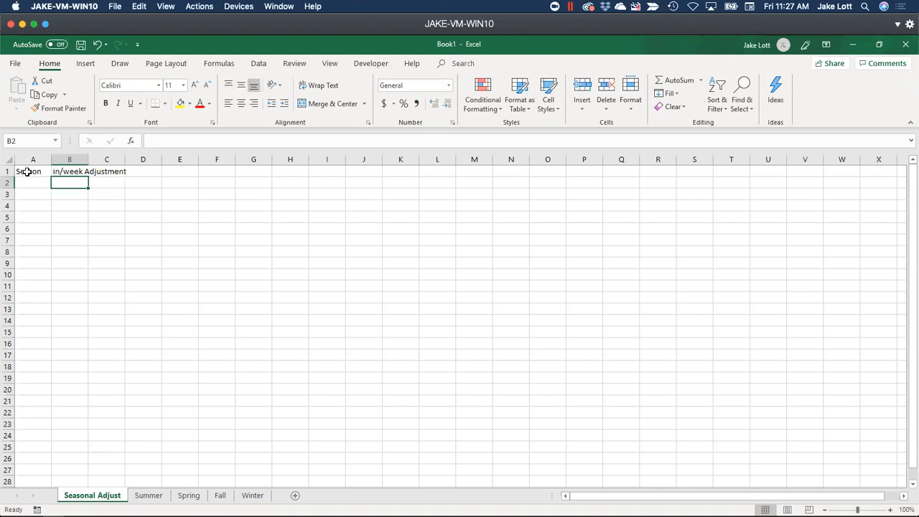
Enter the placeholder text sdfgsdf in C1 to test the B1 heading's overflow, and clear it again
click(78, 172)
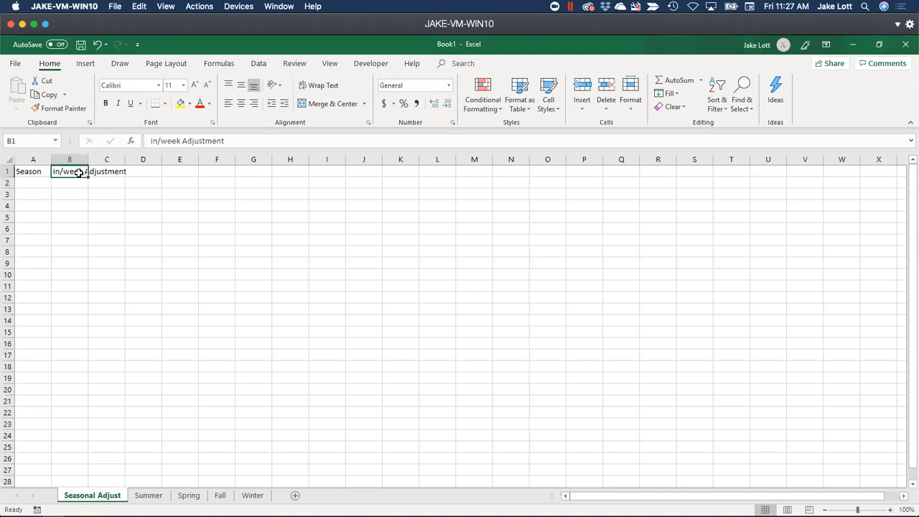
click(111, 171)
text(sdfgsdf)
click(91, 216)
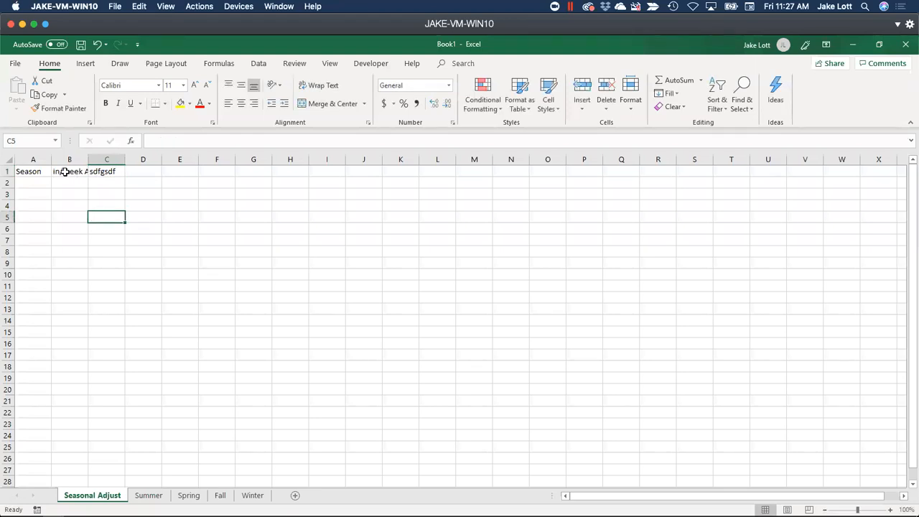
click(106, 171)
key(Delete)
Fit column B to its heading and narrow column A slightly
click(70, 172)
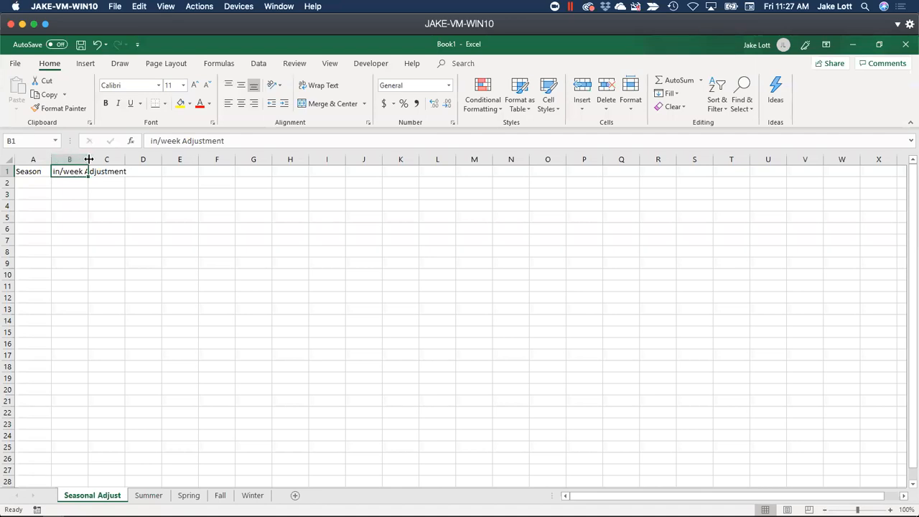
double_click(89, 159)
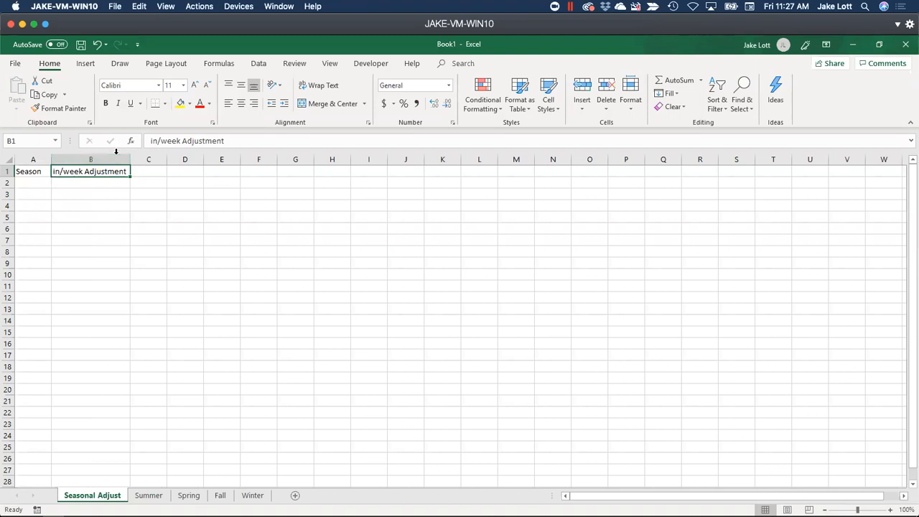
drag(51, 160, 47, 160)
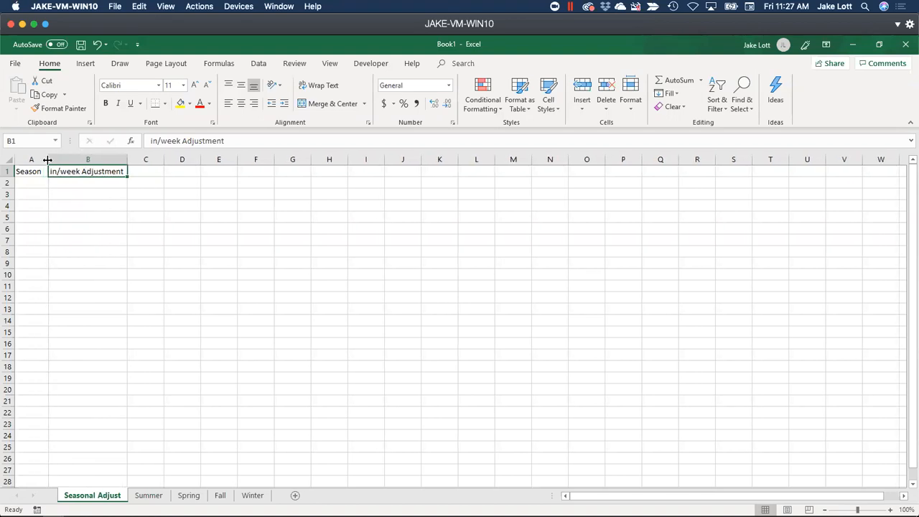
click(68, 192)
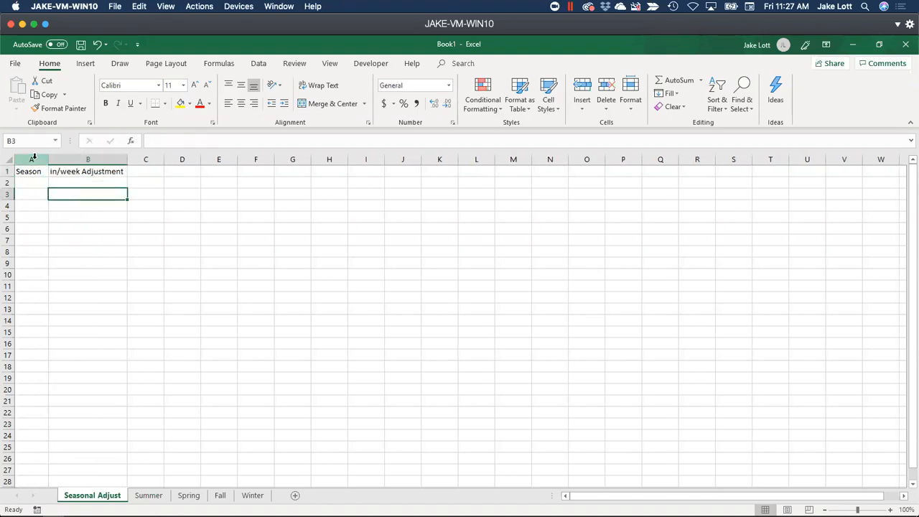
Resize columns A and B together to equal widths and set their column width to 15
drag(31, 158, 160, 159)
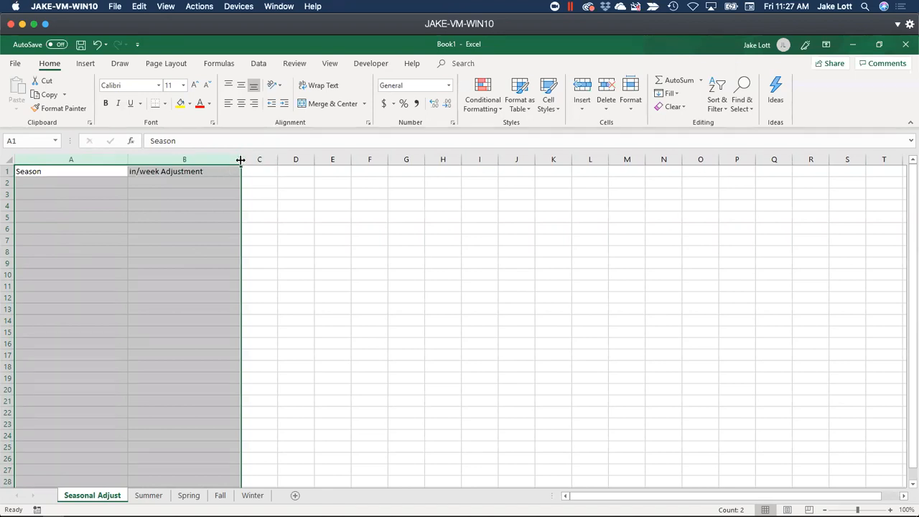
drag(242, 160, 202, 159)
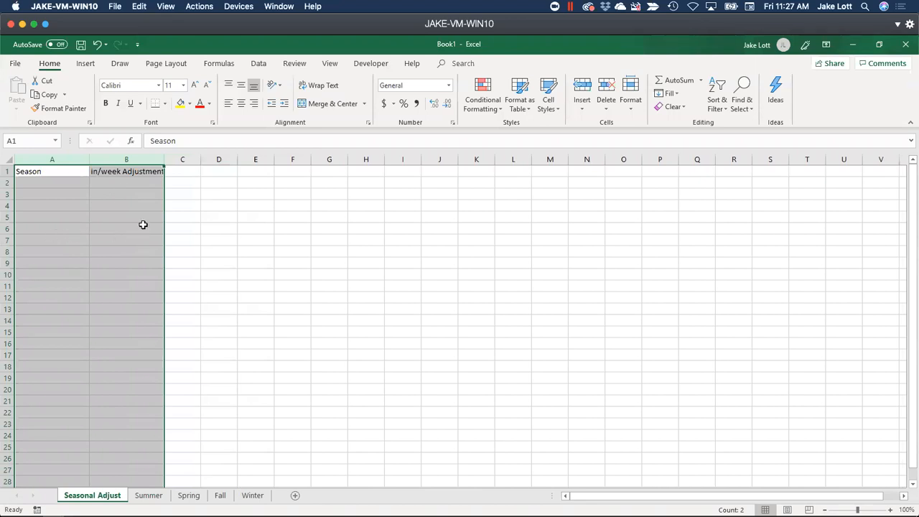
right_click(124, 160)
click(161, 320)
text(15)
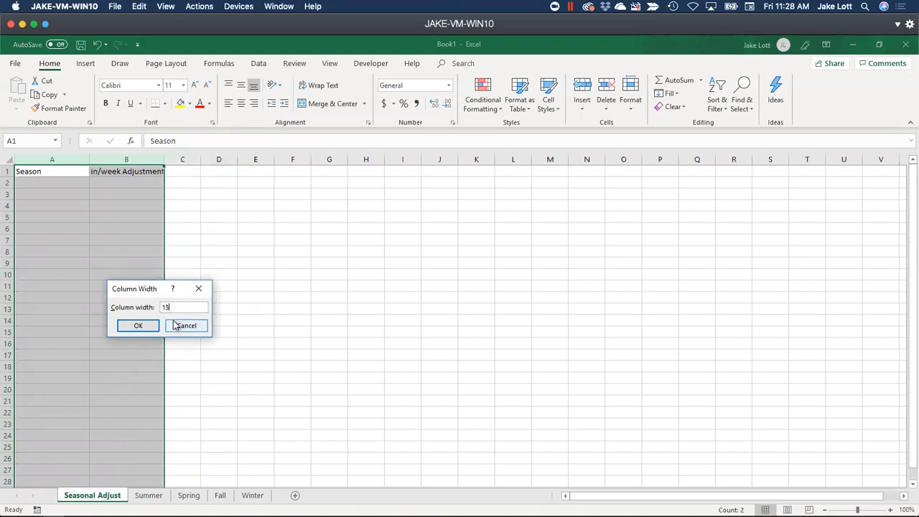
key(Return)
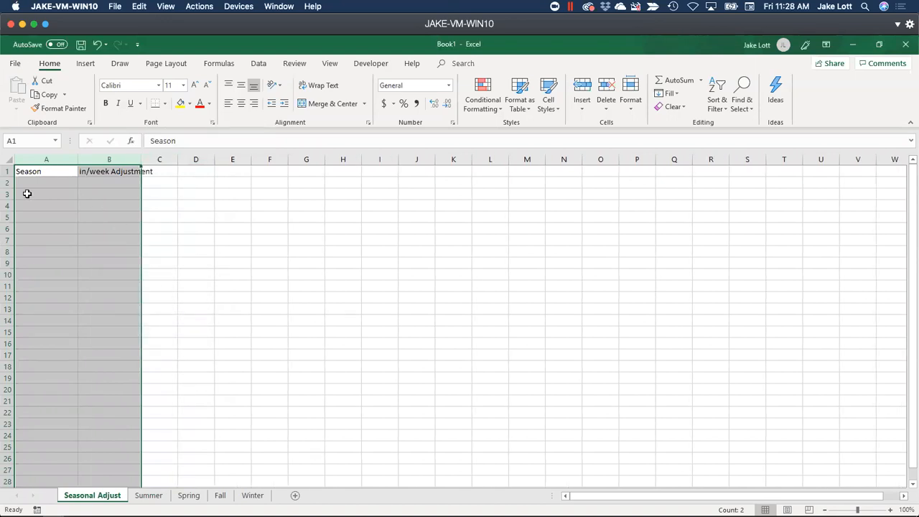
click(157, 215)
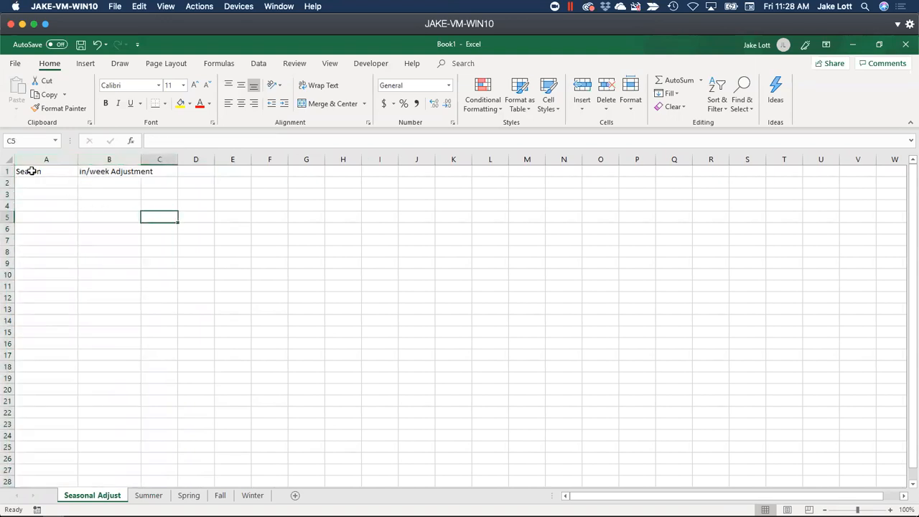
AutoFit all columns on the Seasonal Adjust sheet to their contents
click(9, 159)
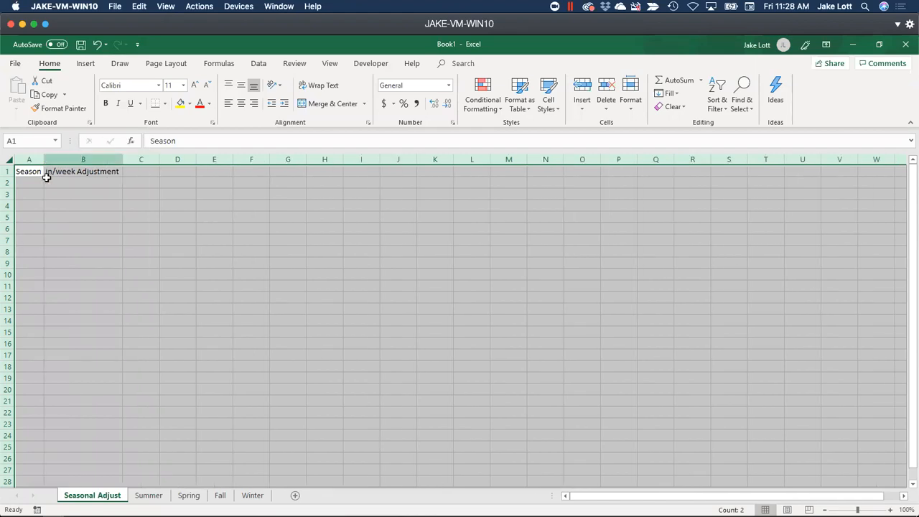
click(204, 207)
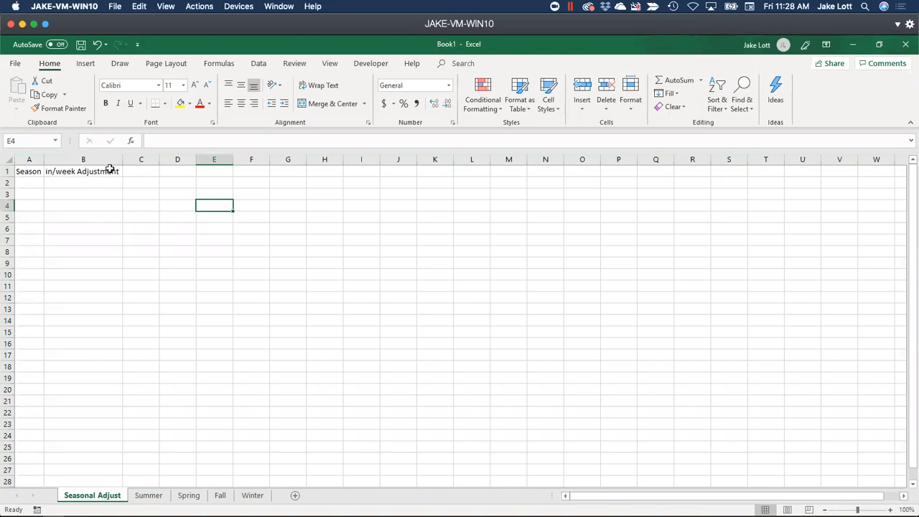
On the Summer sheet, narrow all columns to one equal width and widen columns A and B to show their contents
click(148, 496)
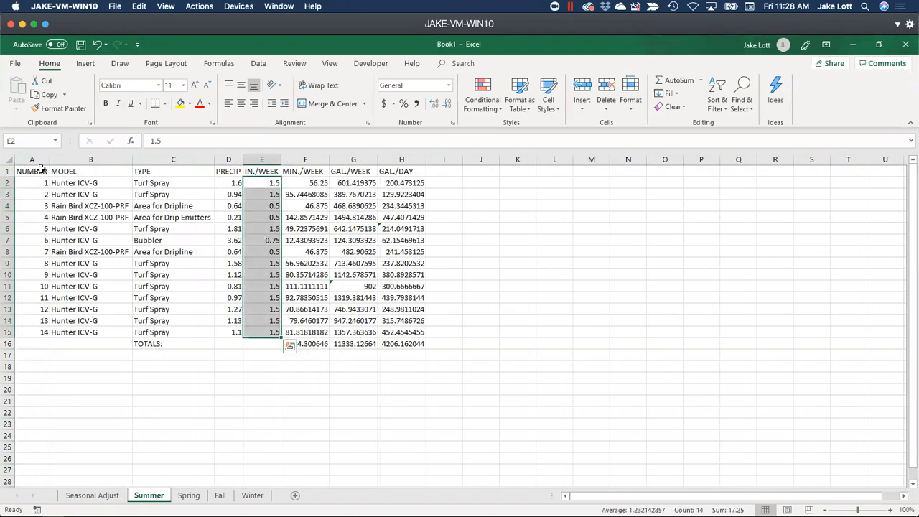
click(7, 161)
drag(50, 160, 43, 159)
click(153, 366)
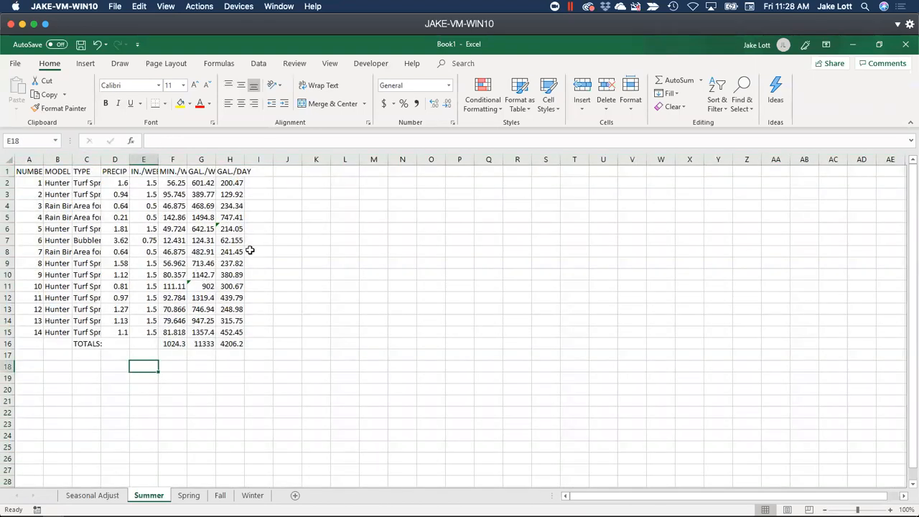
drag(43, 159, 139, 161)
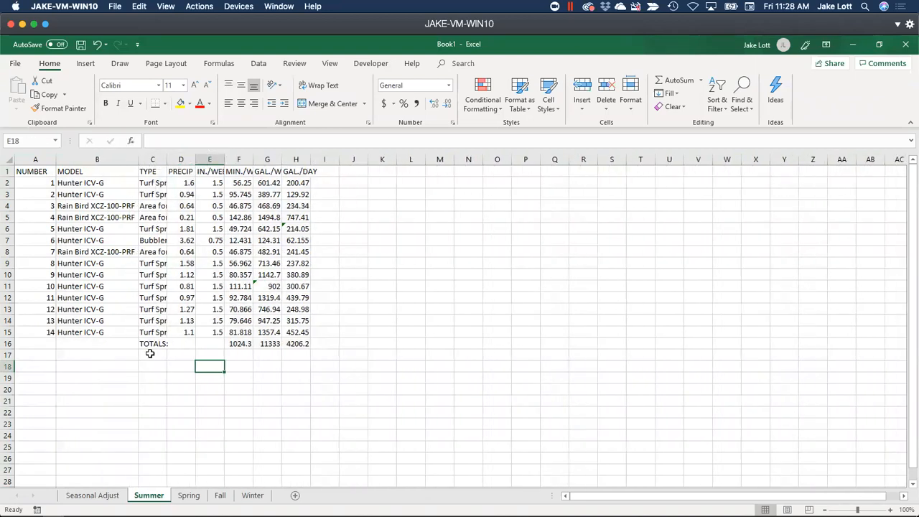
AutoFit all columns on the Summer sheet to their contents
drag(149, 362, 140, 359)
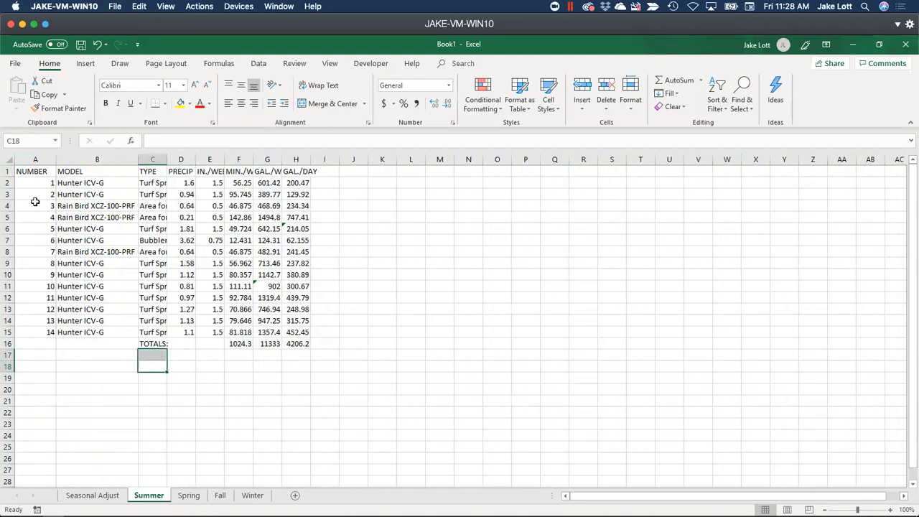
click(9, 160)
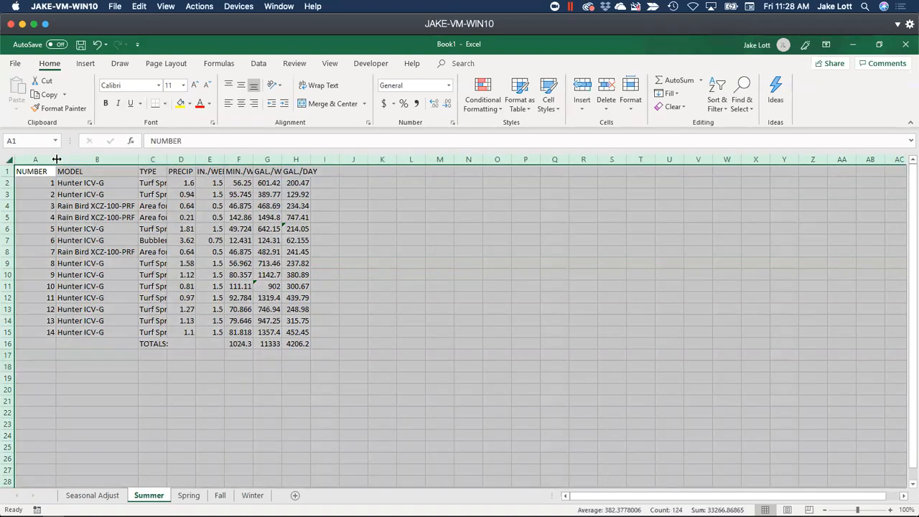
double_click(56, 159)
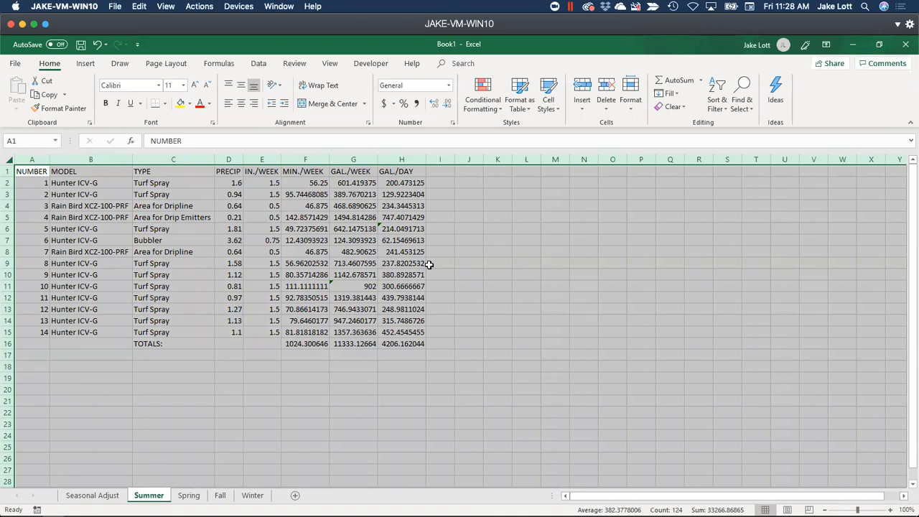
click(332, 351)
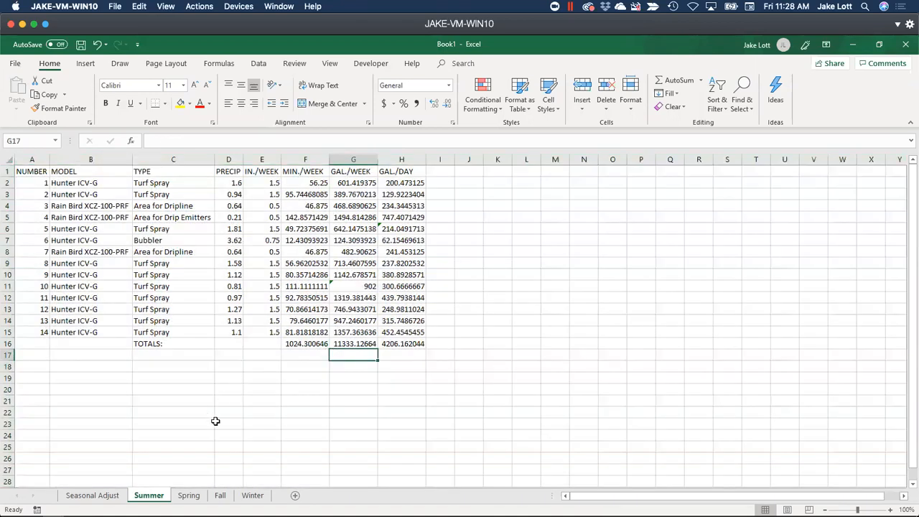
On the Seasonal Adjust sheet, list Summer, Spring, Fall and Winter in A2:A5 and fit column A to its contents
click(104, 494)
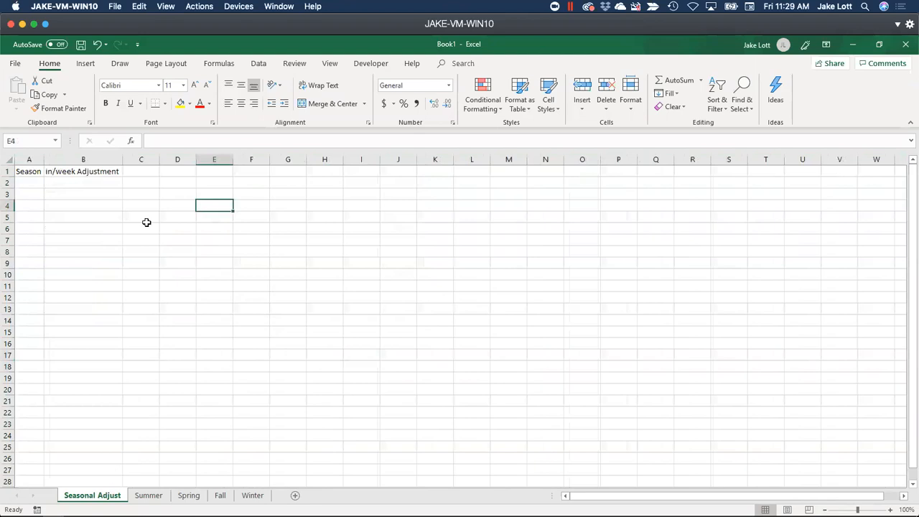
click(38, 185)
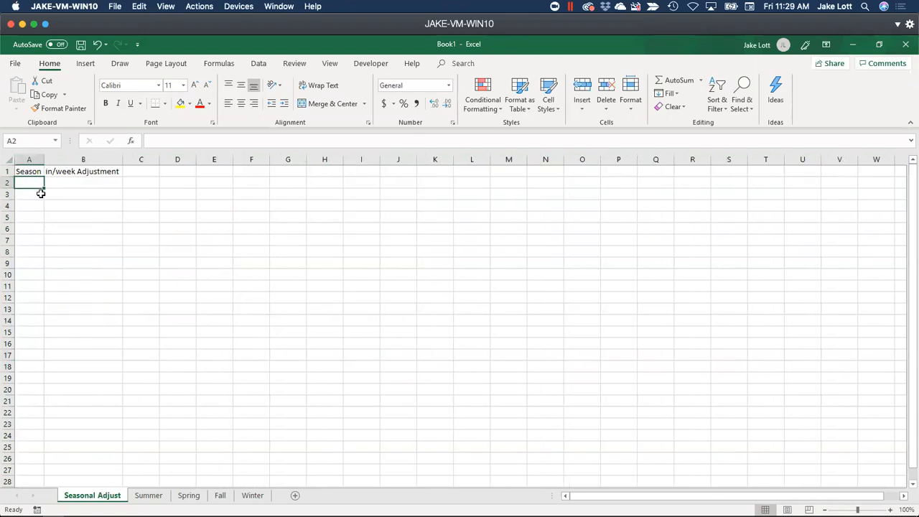
text(Summer)
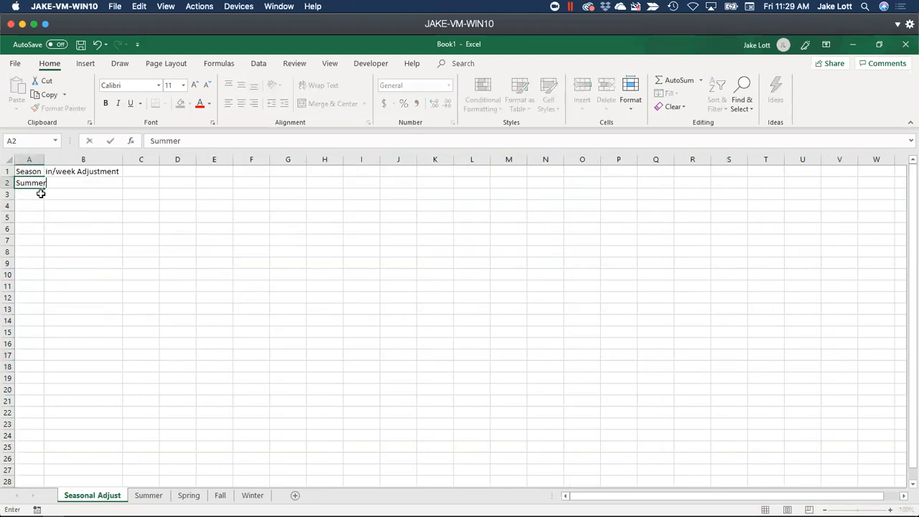
key(Return)
text(S)
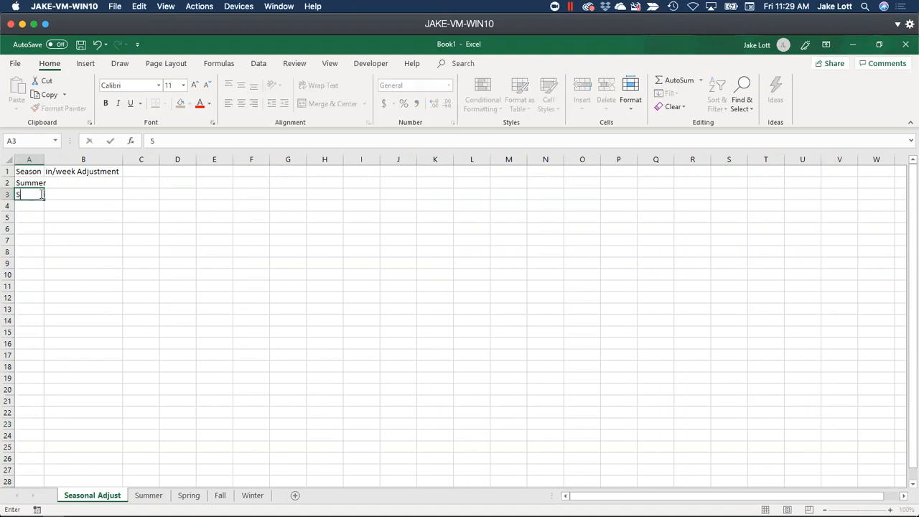
text(pring)
key(Return)
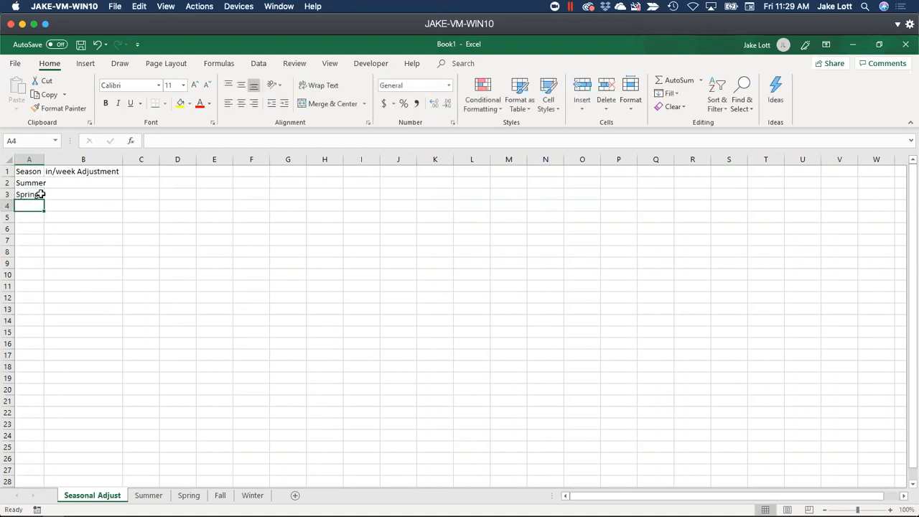
text(Fall)
key(Return)
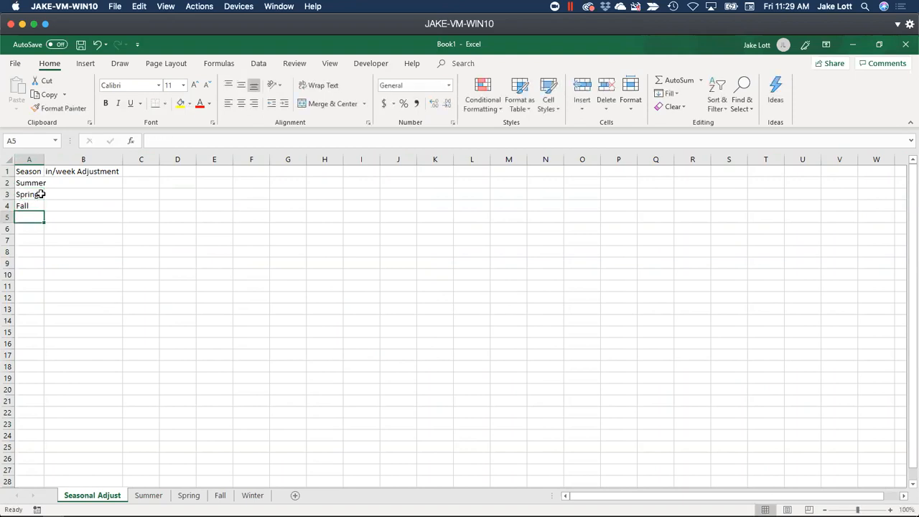
text(Winter)
key(Return)
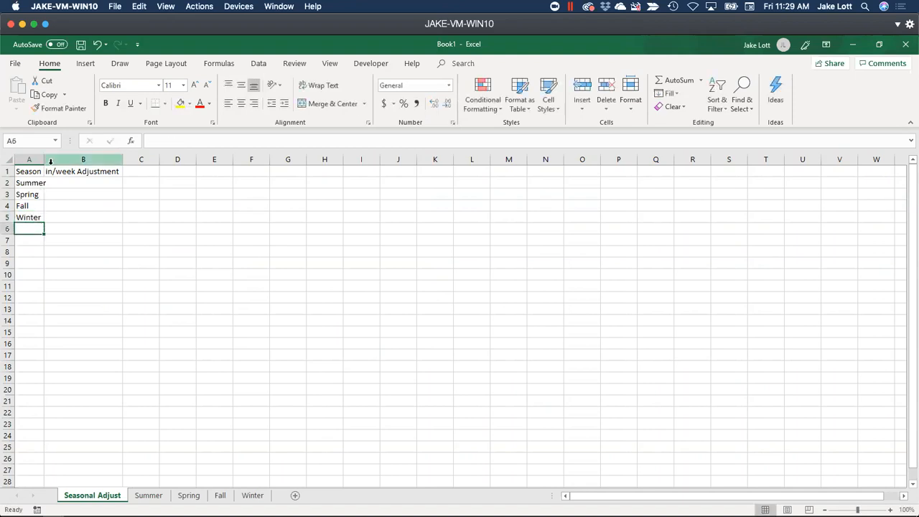
double_click(45, 159)
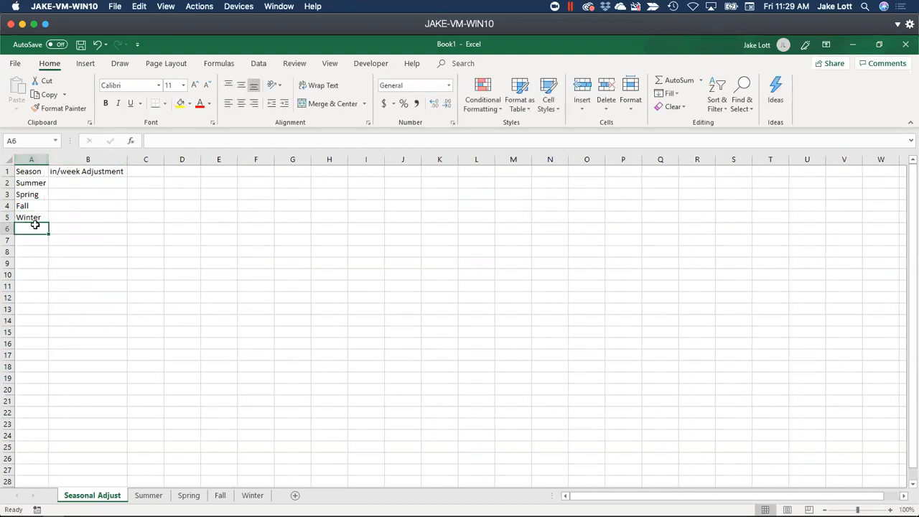
Format the adjustment cells B2:B5 as percentages
click(90, 184)
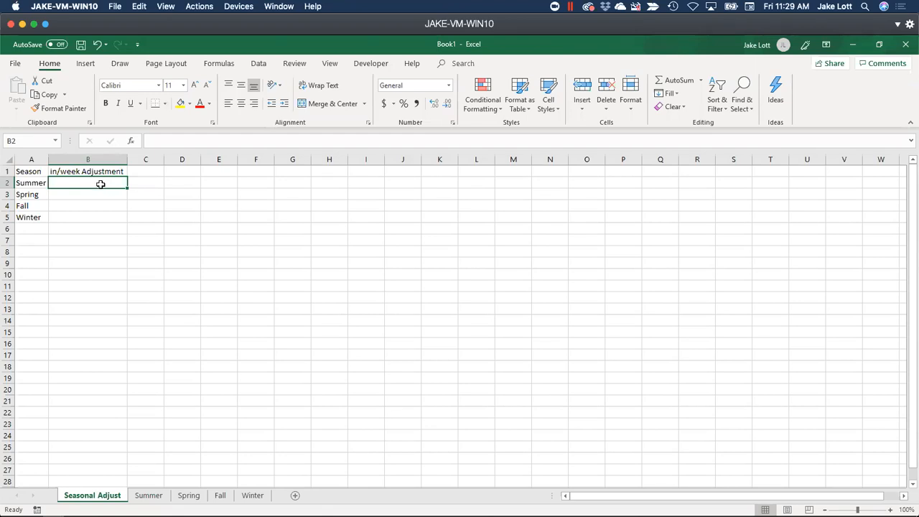
drag(102, 188, 99, 220)
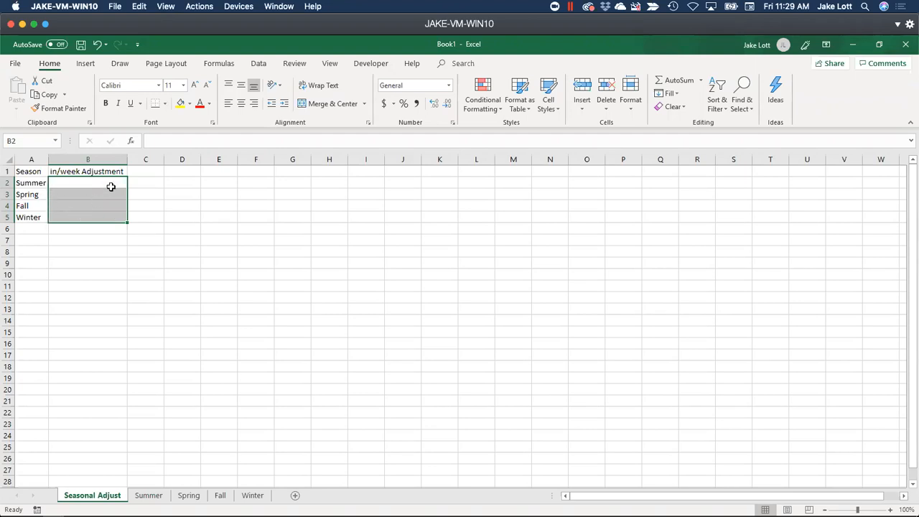
click(404, 104)
Make the headings in A1:B1 14 pt, bold and underlined
click(26, 172)
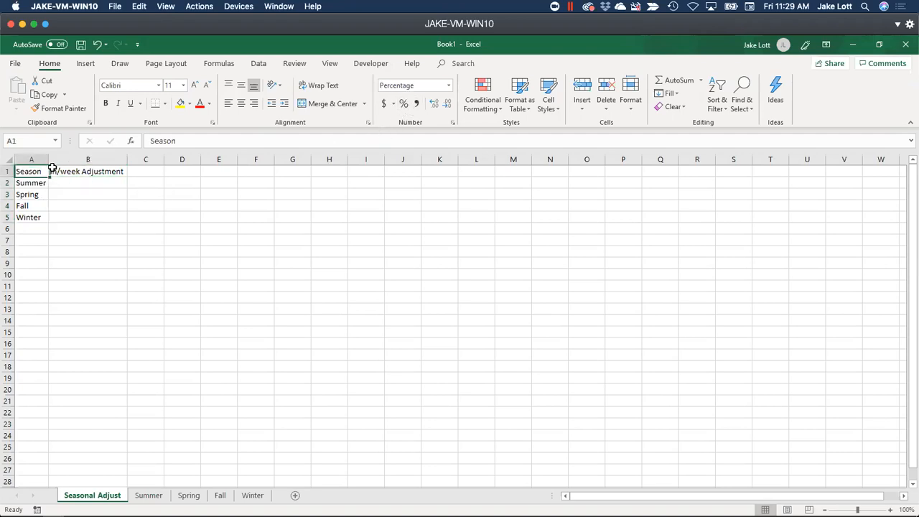
drag(52, 168, 88, 171)
click(194, 85)
click(195, 85)
click(106, 102)
click(130, 103)
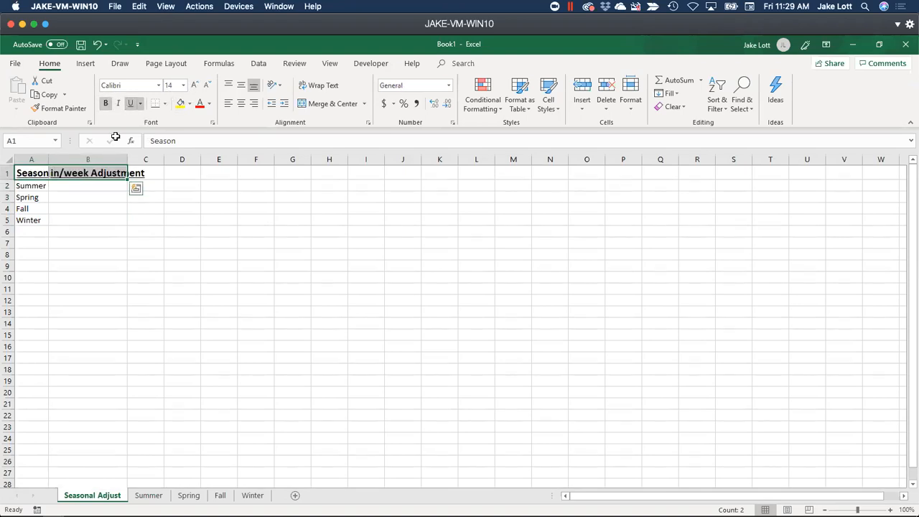
AutoFit all columns on the Seasonal Adjust sheet to the enlarged headings
click(8, 159)
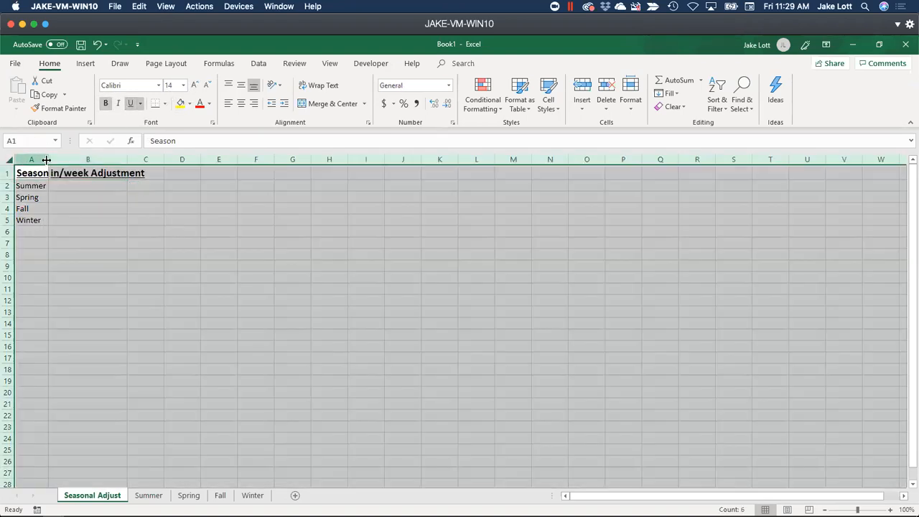
double_click(46, 159)
click(101, 219)
Enter the in/week adjustments: 100% for Summer, 75% for Spring, 60% for Fall and 50% for Winter
click(69, 184)
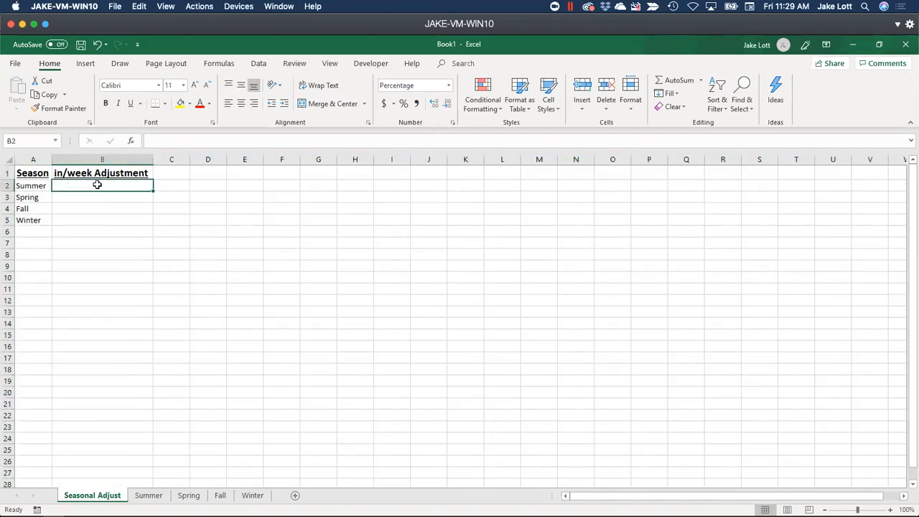
text(100)
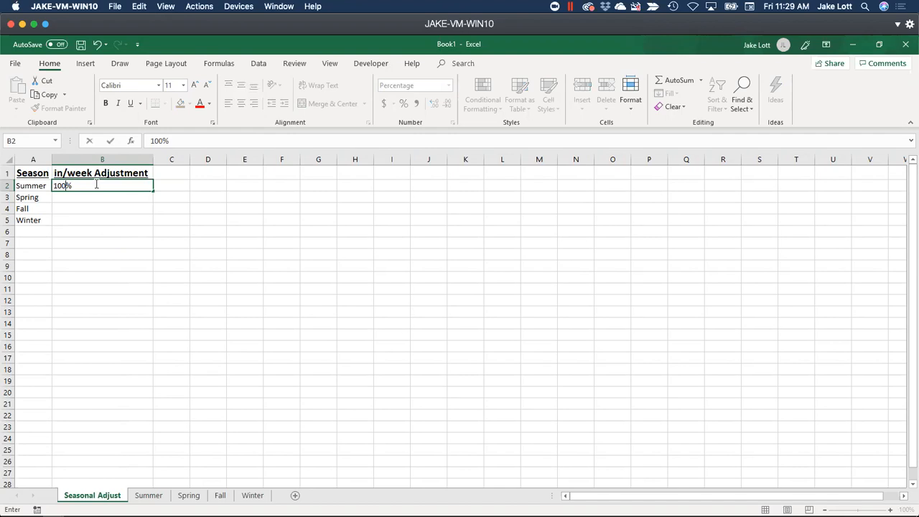
key(Return)
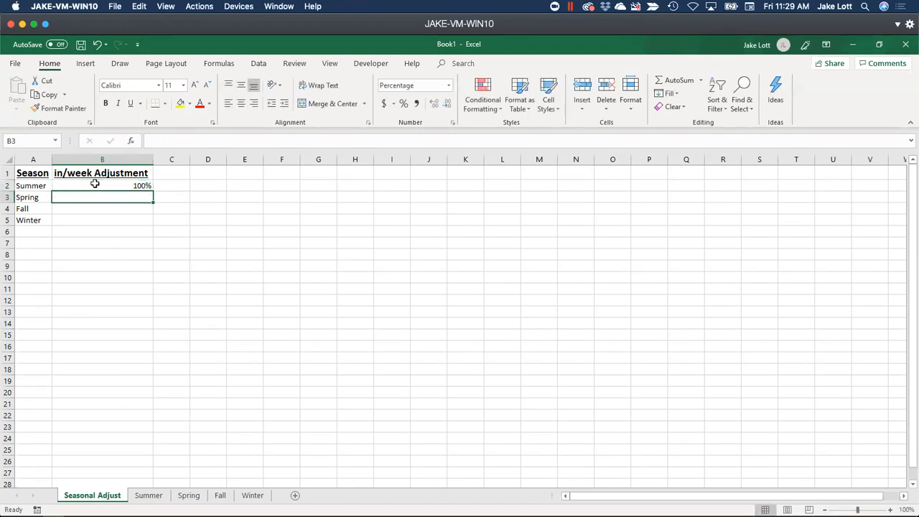
text(75)
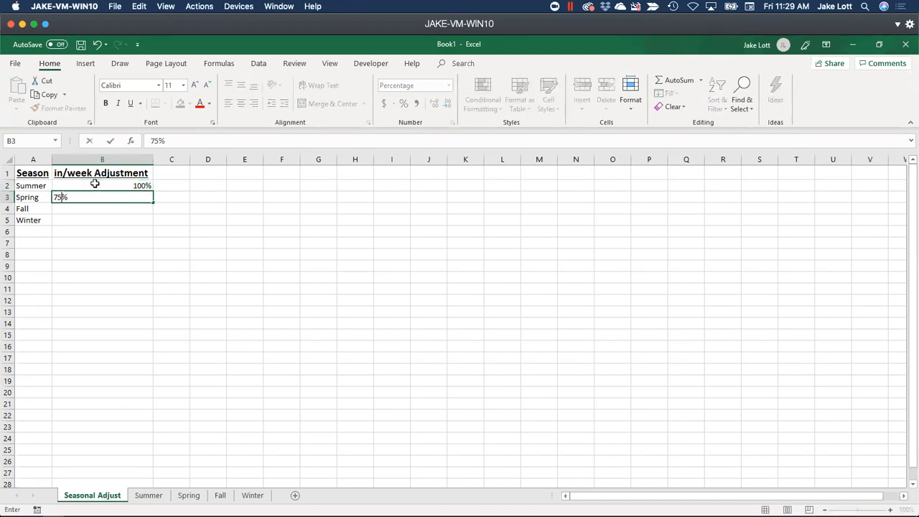
key(Return)
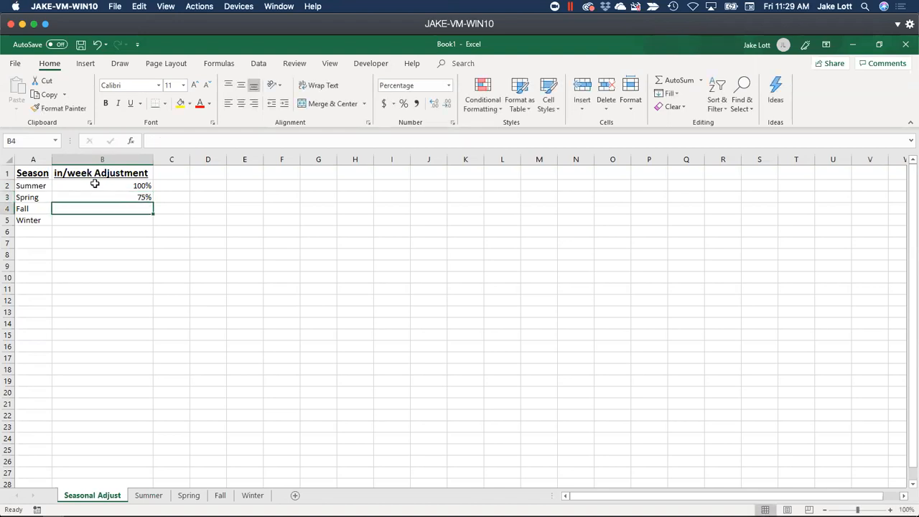
text(60)
key(Return)
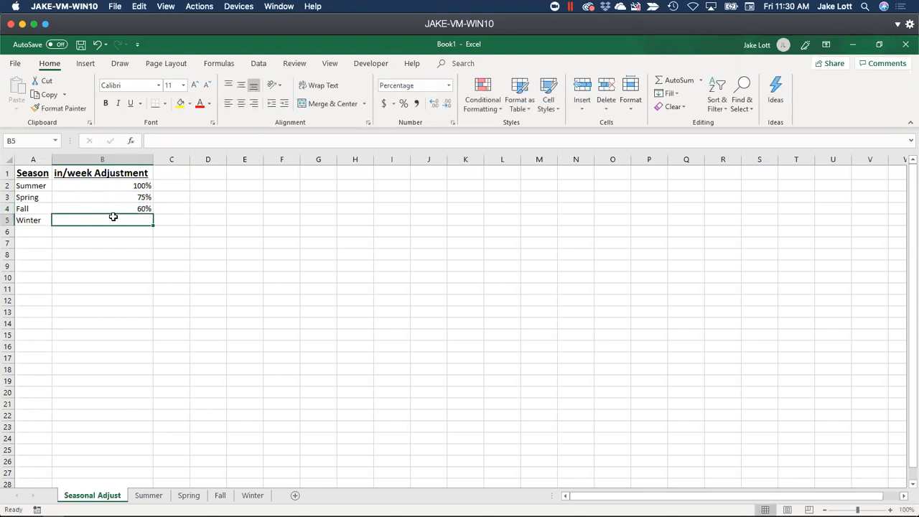
text(50)
key(Return)
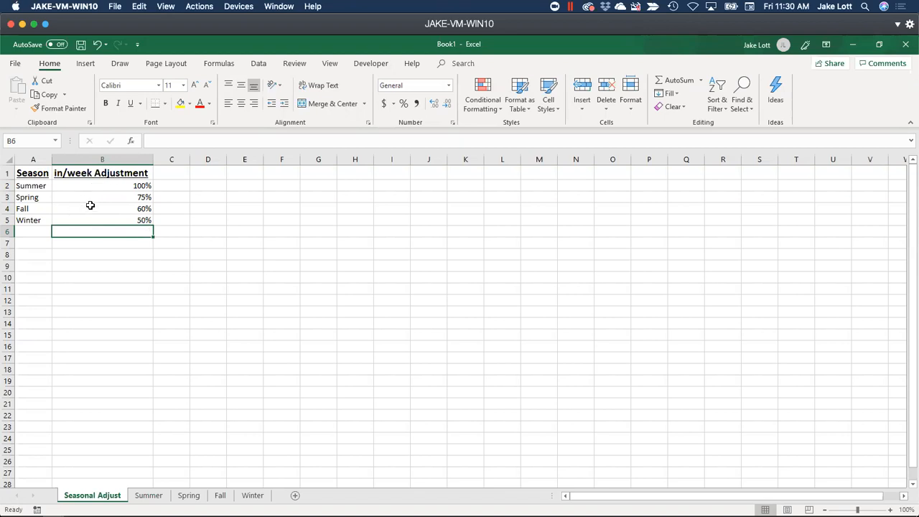
Review the seasonal adjustment percentages and compare them with the IN./WEEK values on the season sheets
click(41, 186)
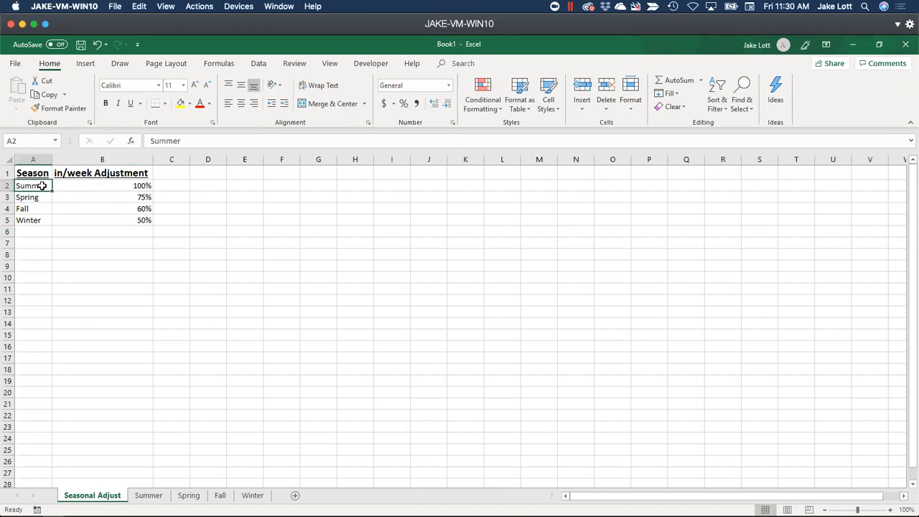
click(96, 219)
drag(100, 186, 100, 226)
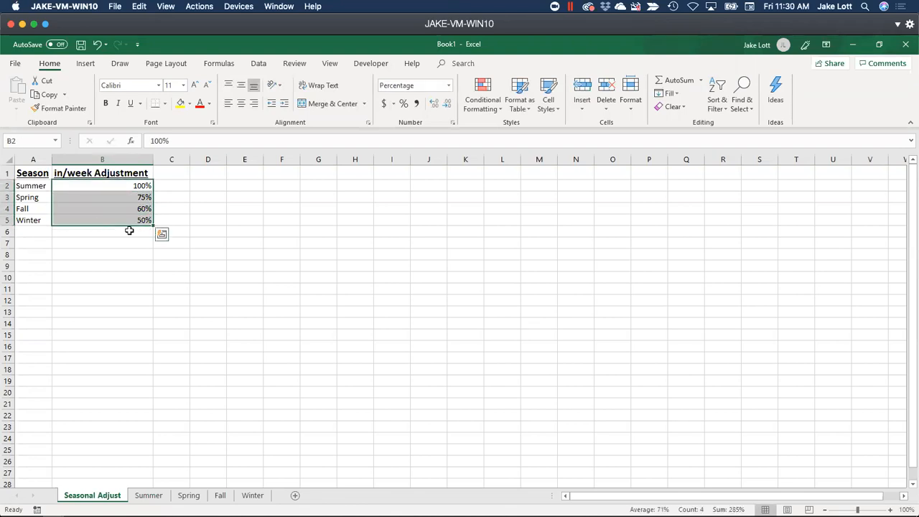
click(112, 197)
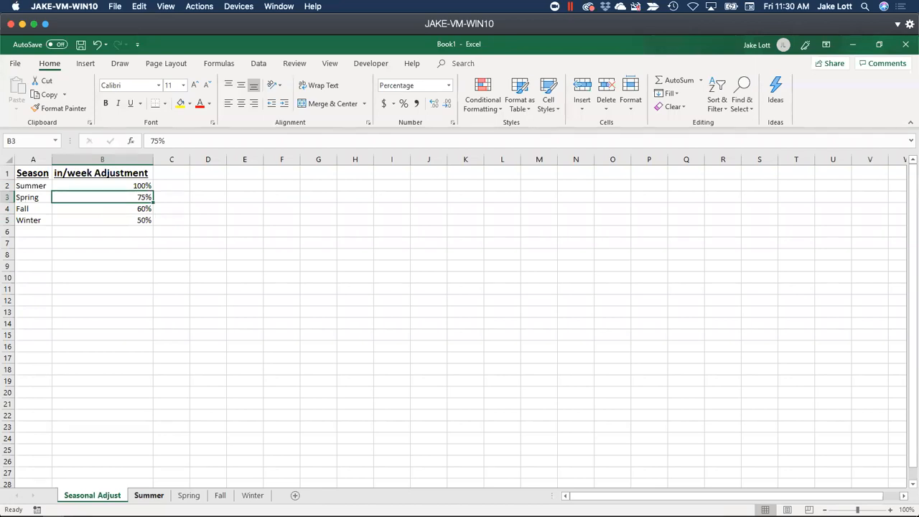
click(149, 495)
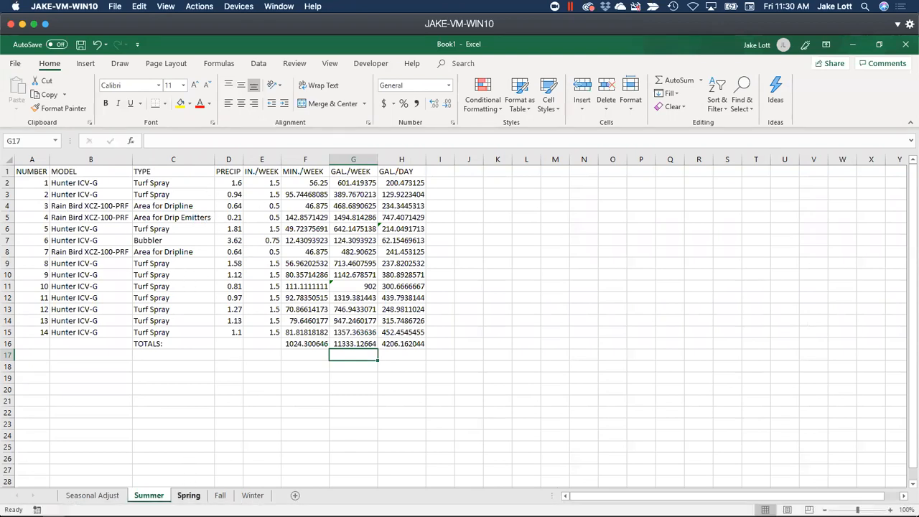
click(188, 495)
click(221, 496)
click(252, 496)
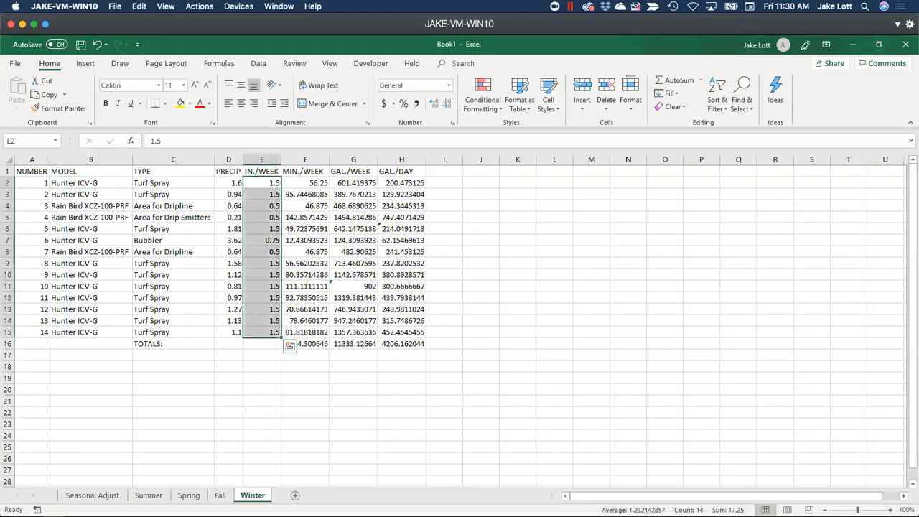
click(256, 194)
click(257, 186)
click(261, 206)
click(263, 218)
click(264, 229)
click(269, 263)
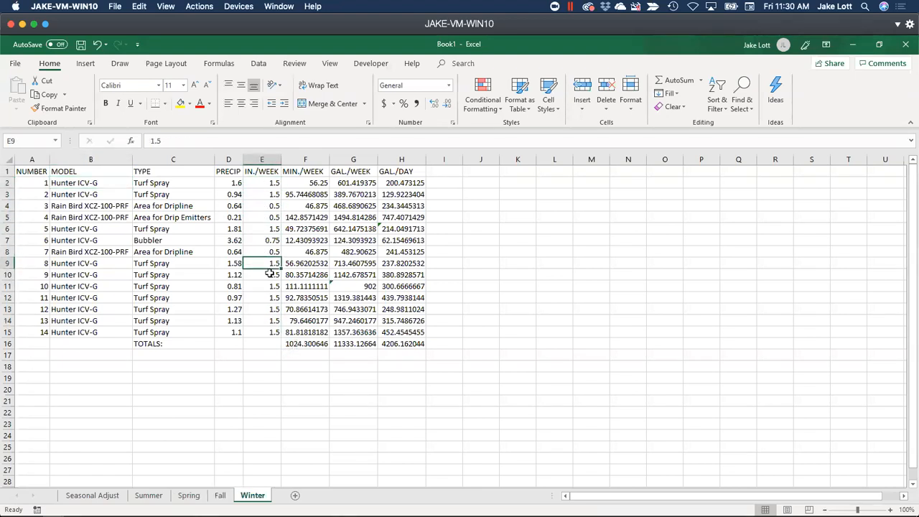
click(92, 495)
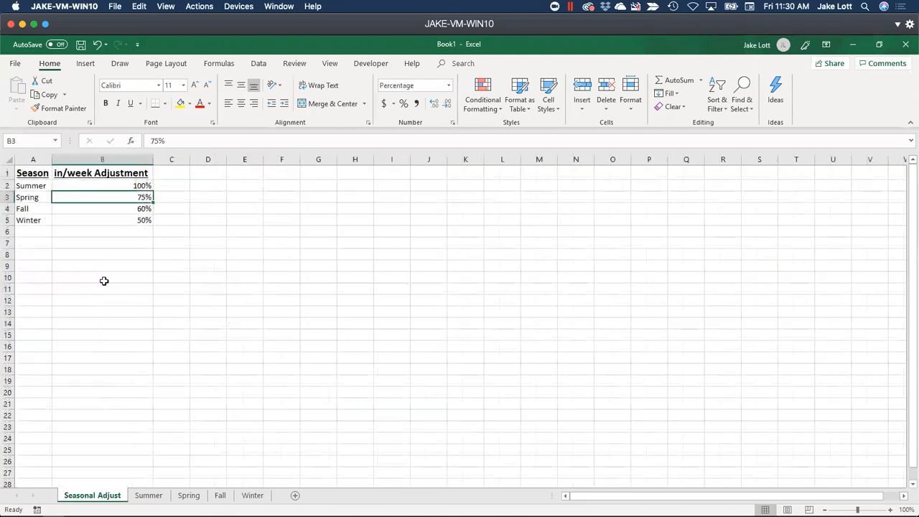
click(149, 495)
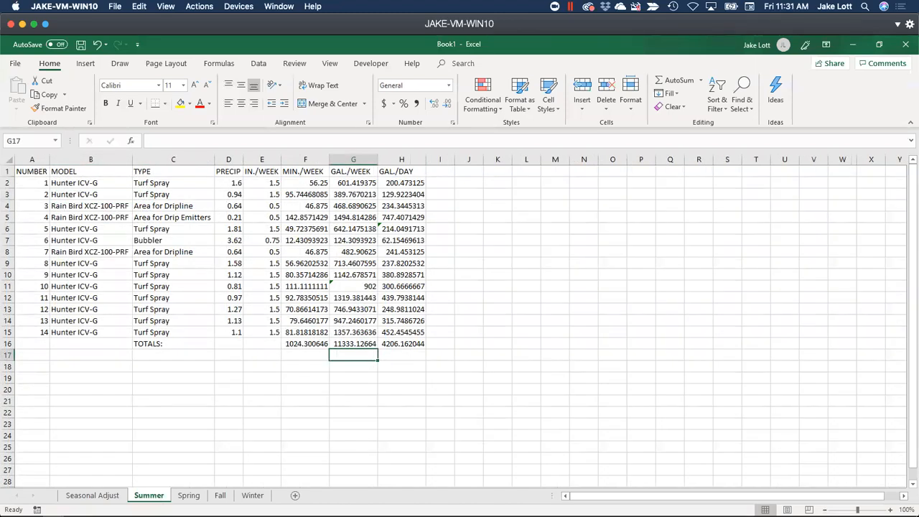
Group the Spring, Fall and Winter sheets and enter the test value 555 in cell E2
click(188, 496)
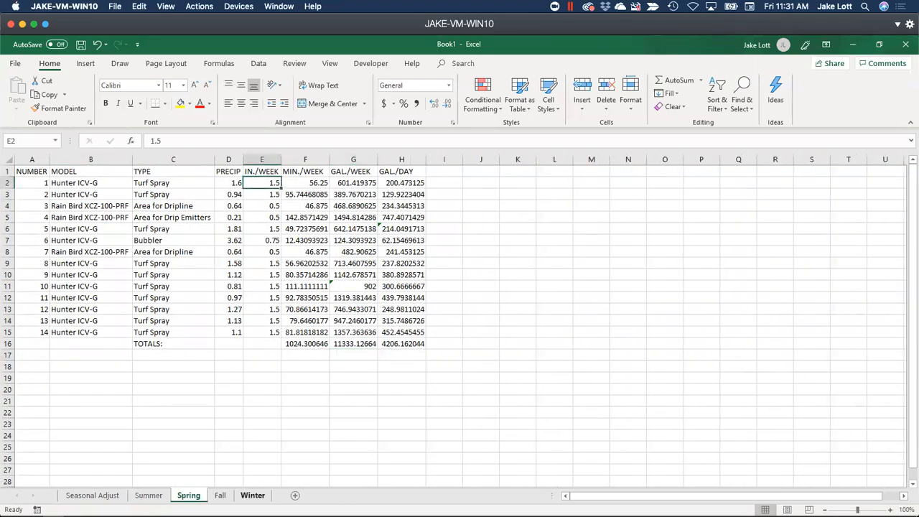
shift+click(252, 495)
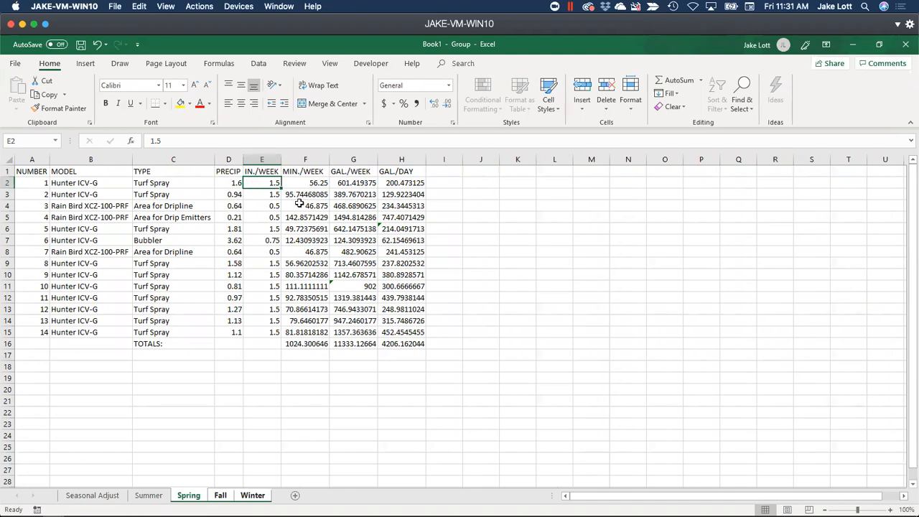
text(5)
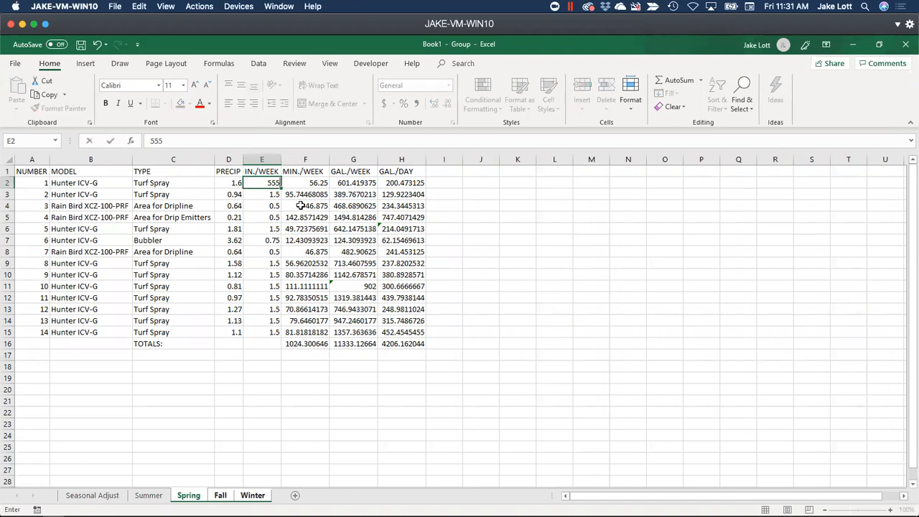
text(55)
click(300, 206)
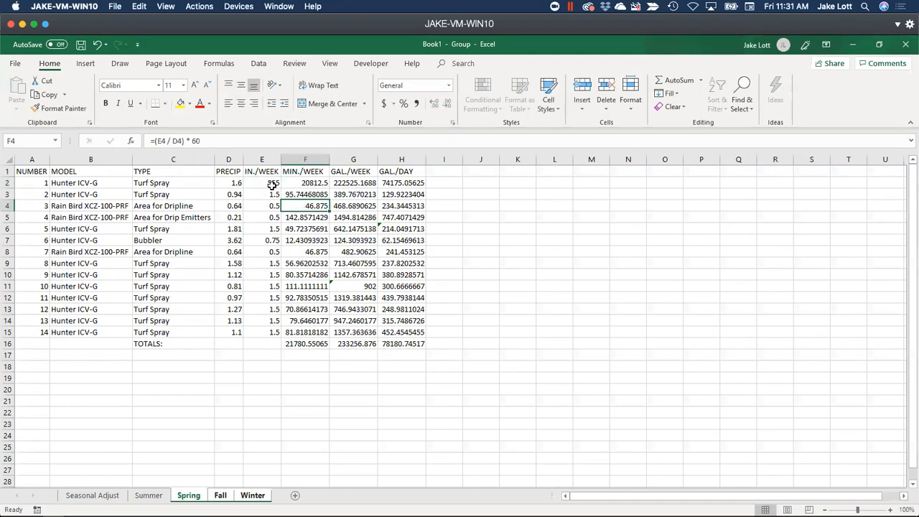
Compare the test entry across the season sheets and undo it
click(152, 496)
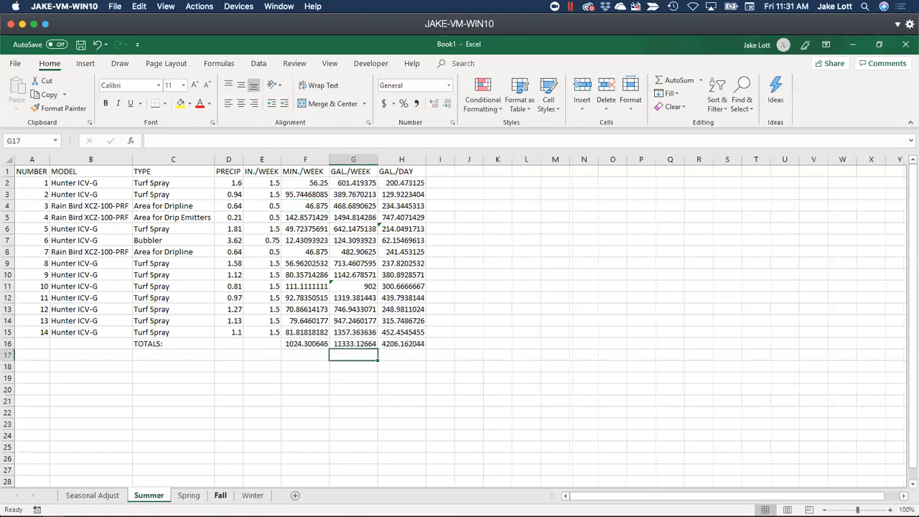
click(221, 496)
click(253, 495)
click(220, 495)
click(189, 495)
shift+click(149, 496)
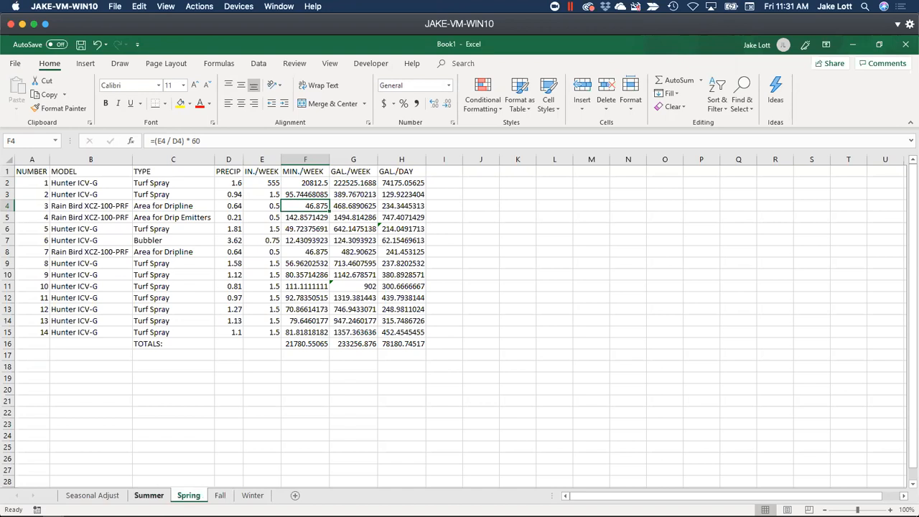
click(148, 496)
click(189, 496)
key(ctrl+z)
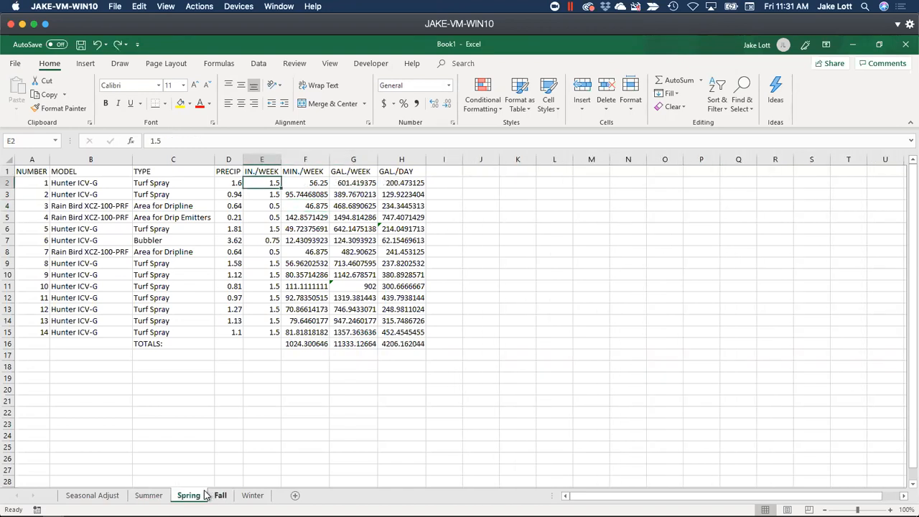
Group the Spring, Fall and Winter sheets and enter =Summer!E2*'Seasonal Adjust'!B3 in cell E2
click(220, 496)
click(188, 496)
shift+click(252, 495)
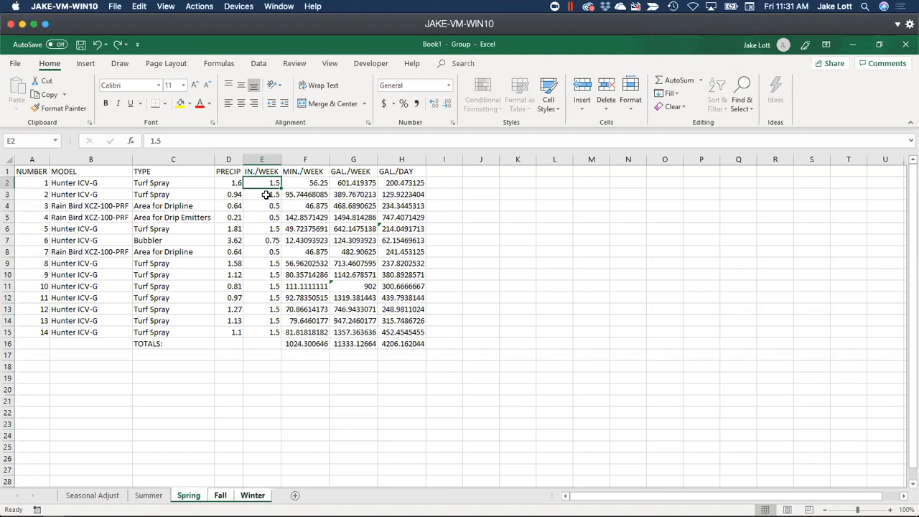
text(=)
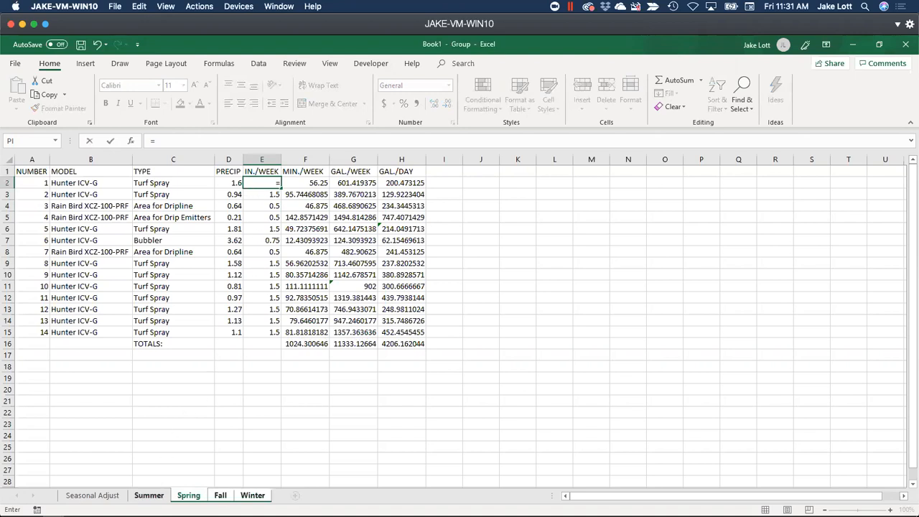
click(148, 496)
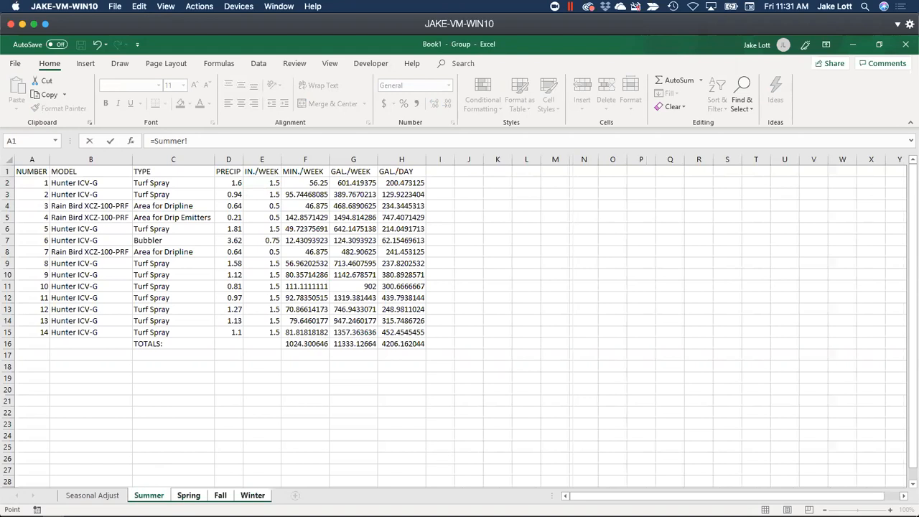
click(264, 183)
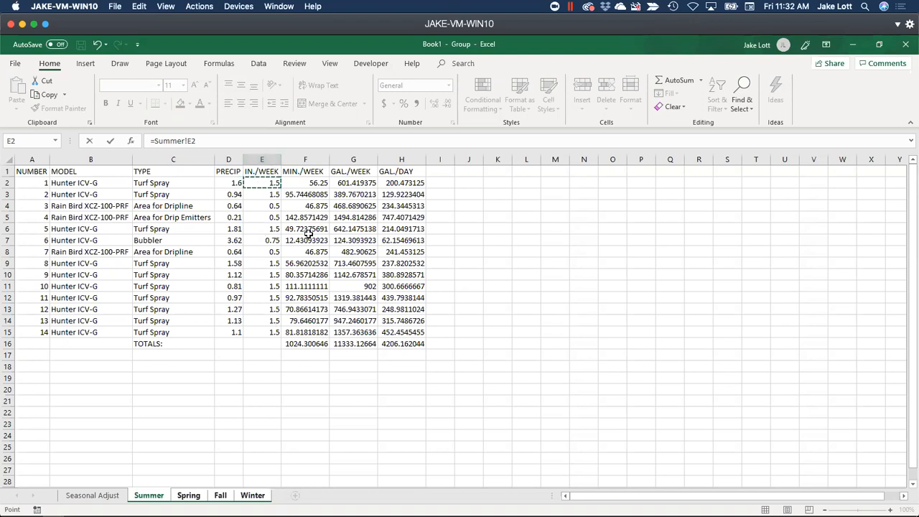
text(*)
click(92, 495)
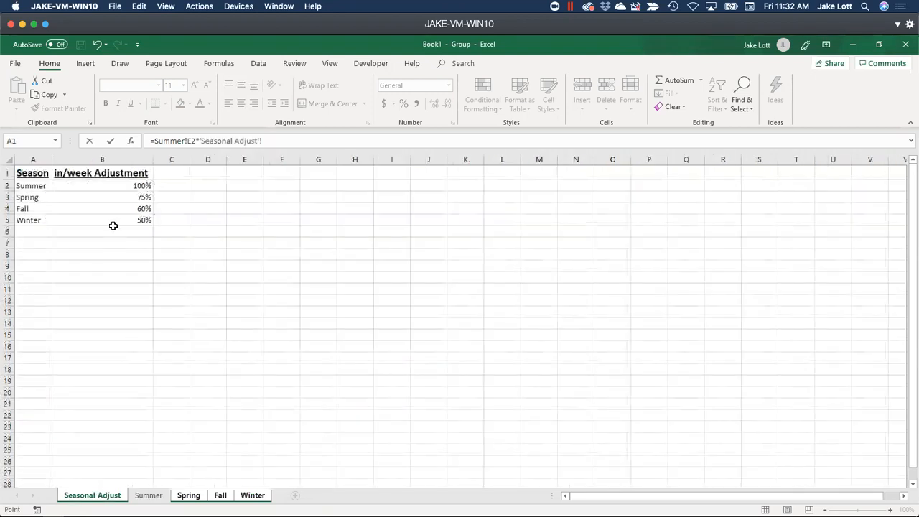
click(112, 187)
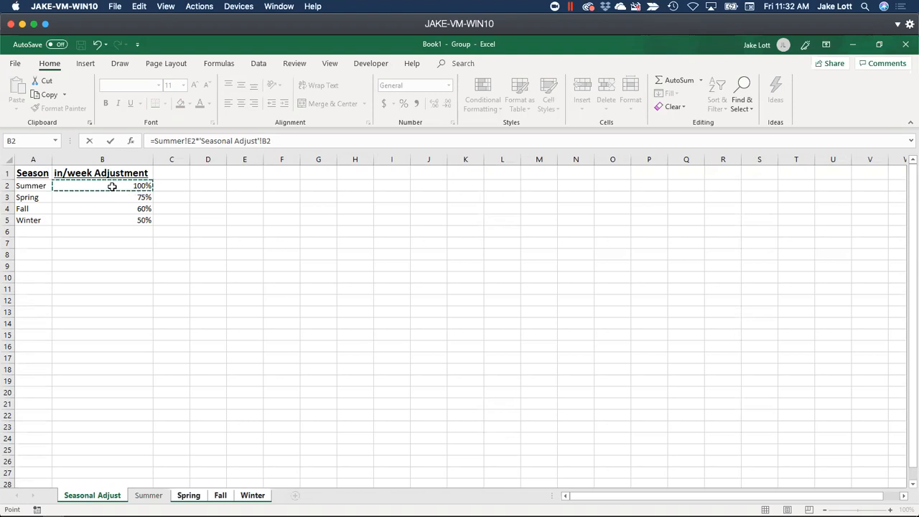
click(113, 195)
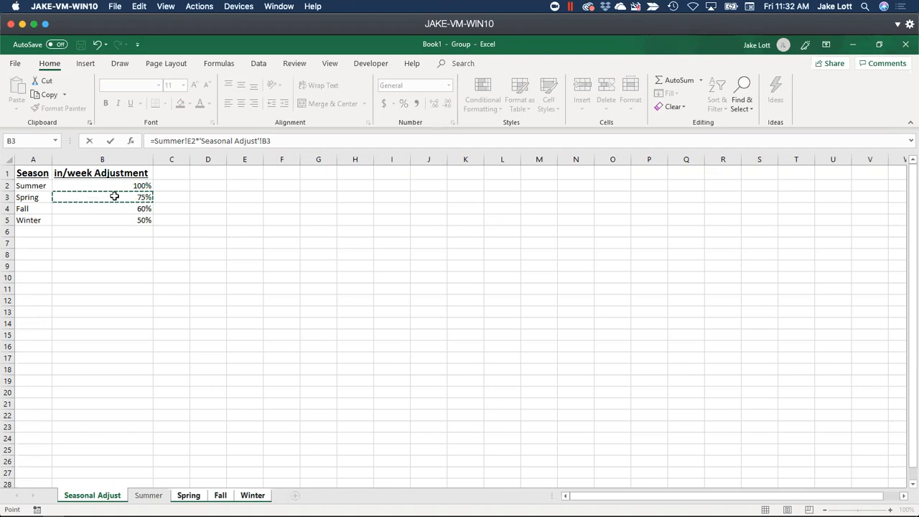
key(Return)
click(262, 183)
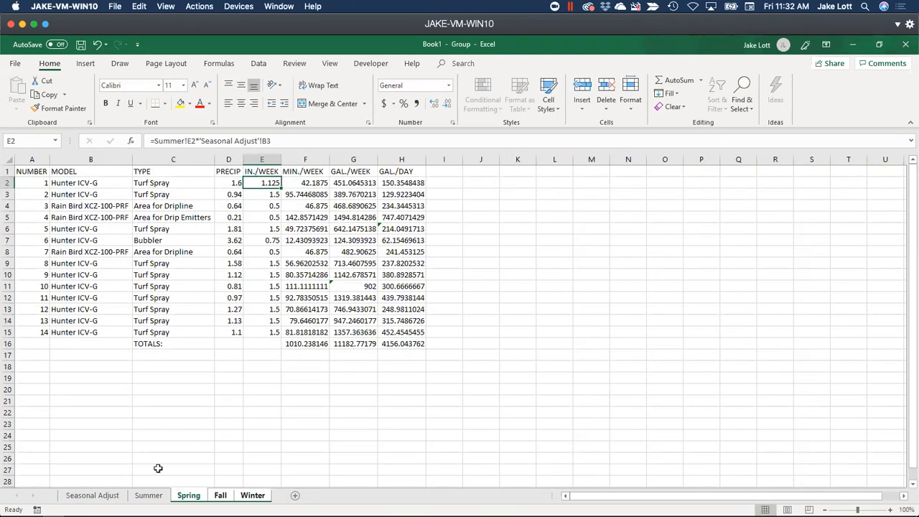
Ungroup the sheets and set the Spring in/week adjustment on the Seasonal Adjust sheet to 50%
click(145, 496)
click(105, 497)
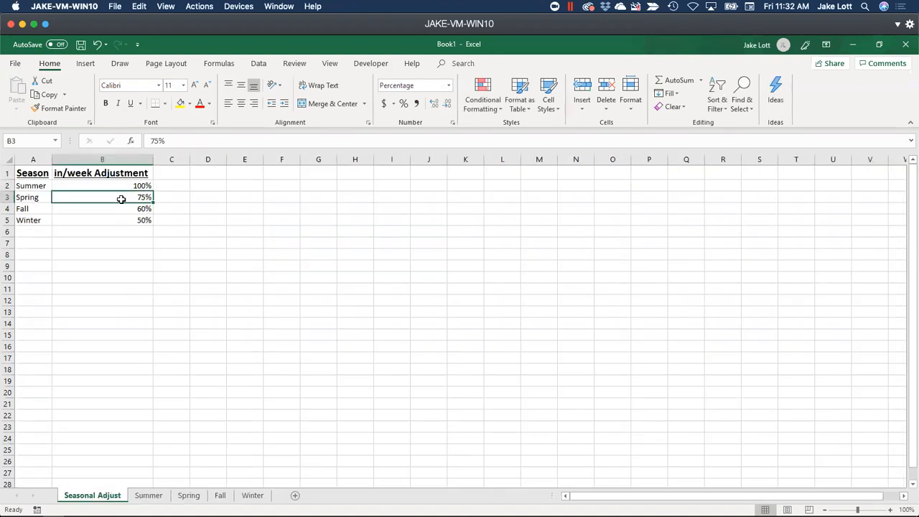
text(50)
key(Return)
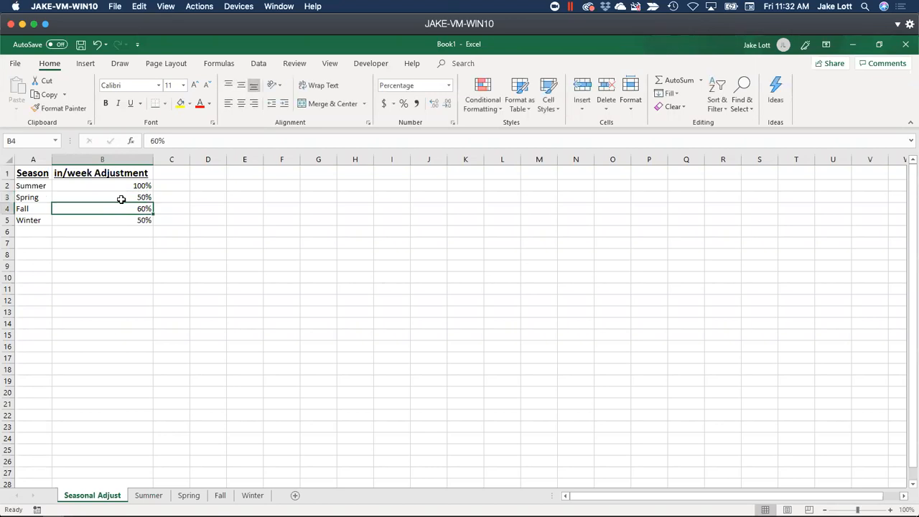
Compare the IN./WEEK results on the season sheets and inspect the adjustment reference in the Fall sheet's E2 formula
click(149, 494)
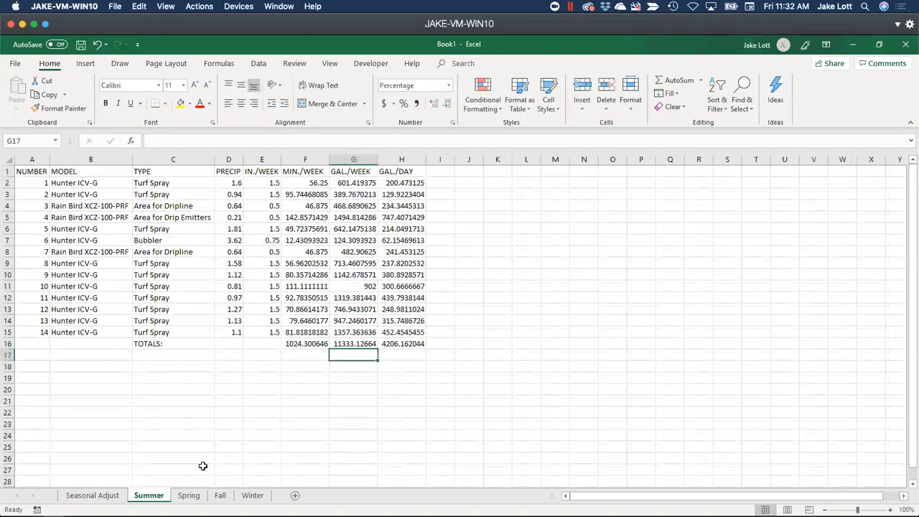
click(189, 494)
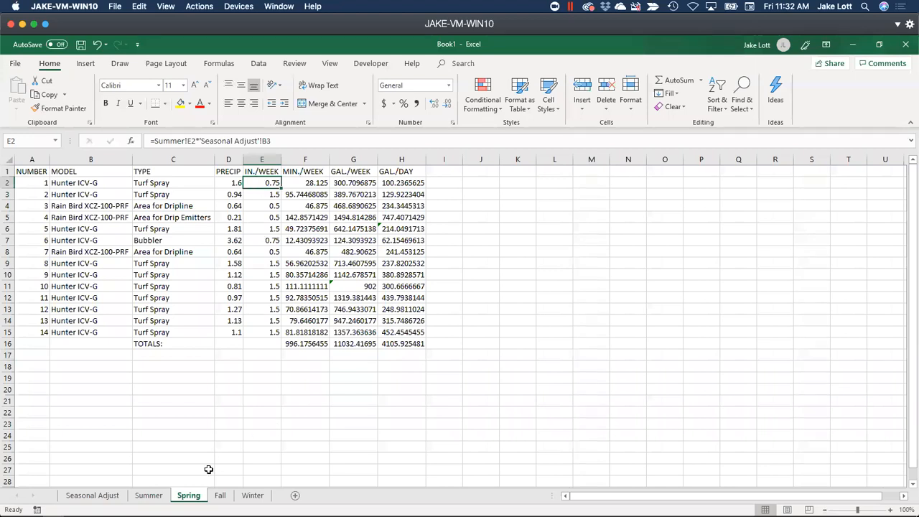
click(220, 495)
click(248, 497)
click(220, 496)
click(188, 496)
click(218, 496)
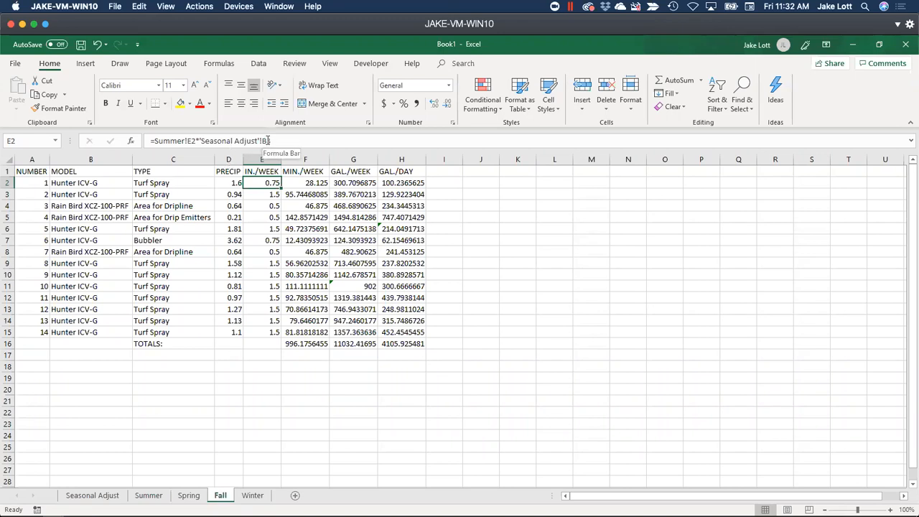
click(268, 141)
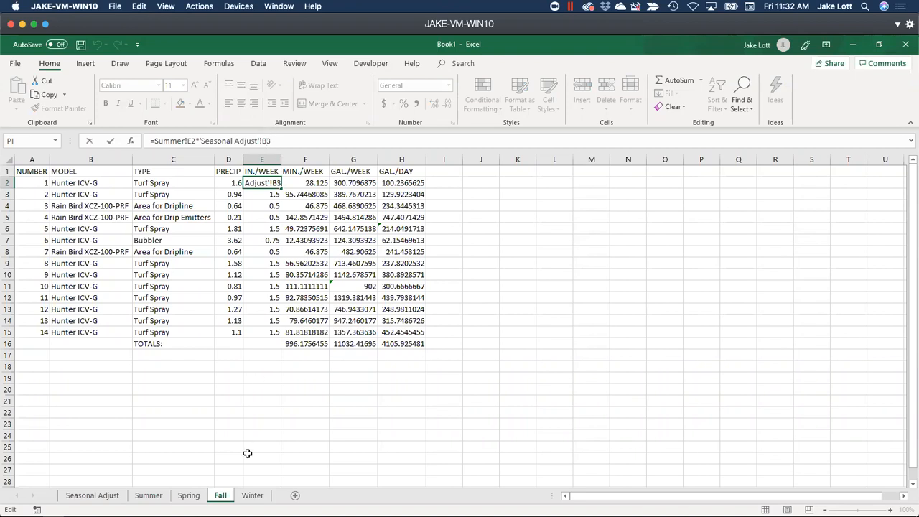
click(188, 495)
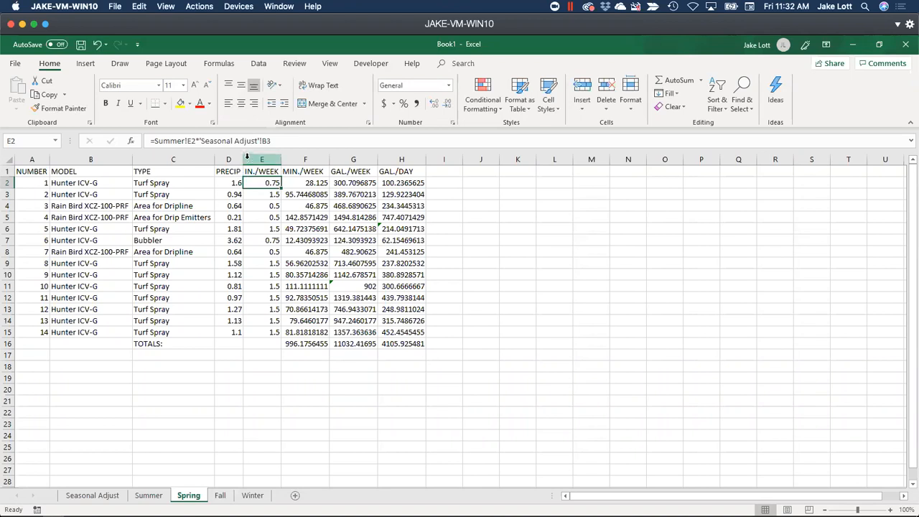
Insert a LOOKUP function after Summer!E2* in the Spring sheet's E2 formula, with 'Seasonal Adjust'!A2 as lookup value
click(199, 140)
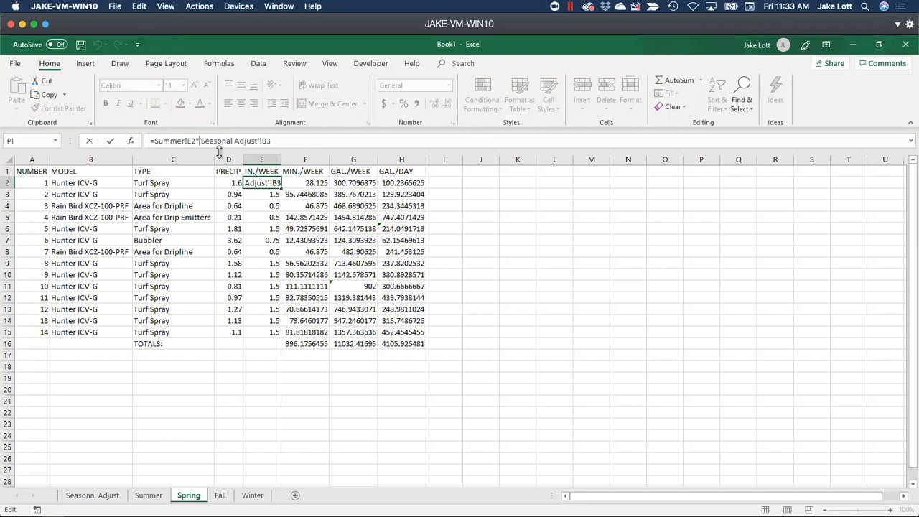
text(lo)
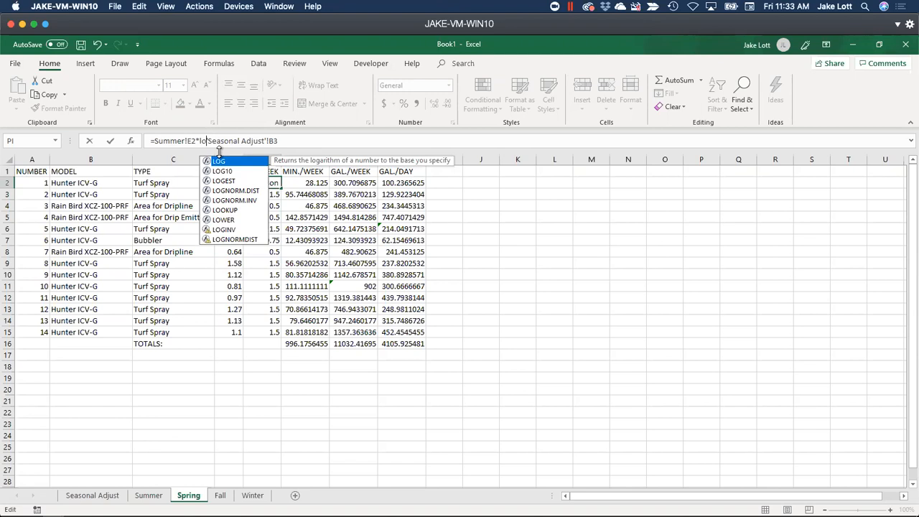
click(225, 210)
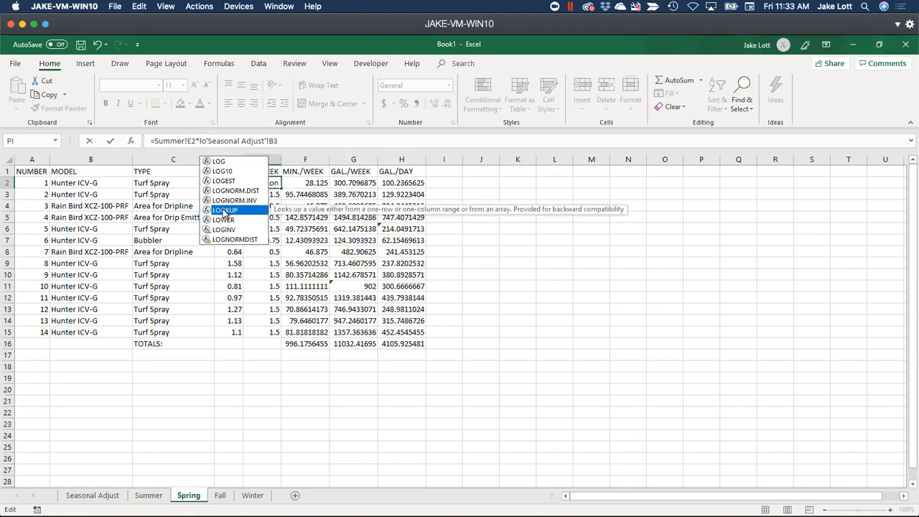
double_click(225, 210)
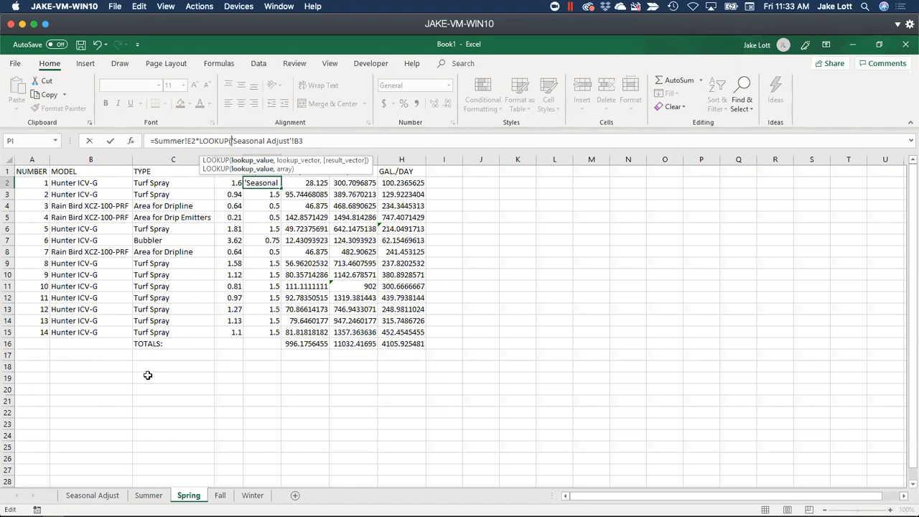
click(92, 495)
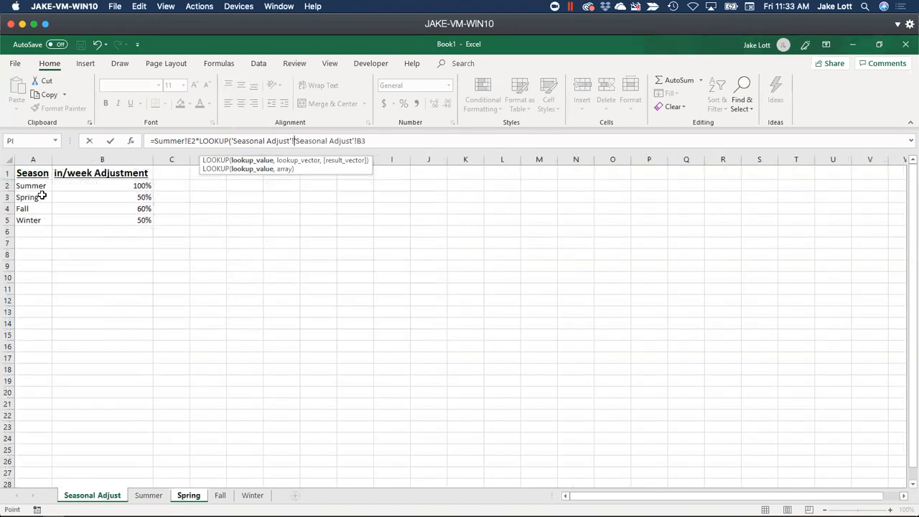
click(32, 186)
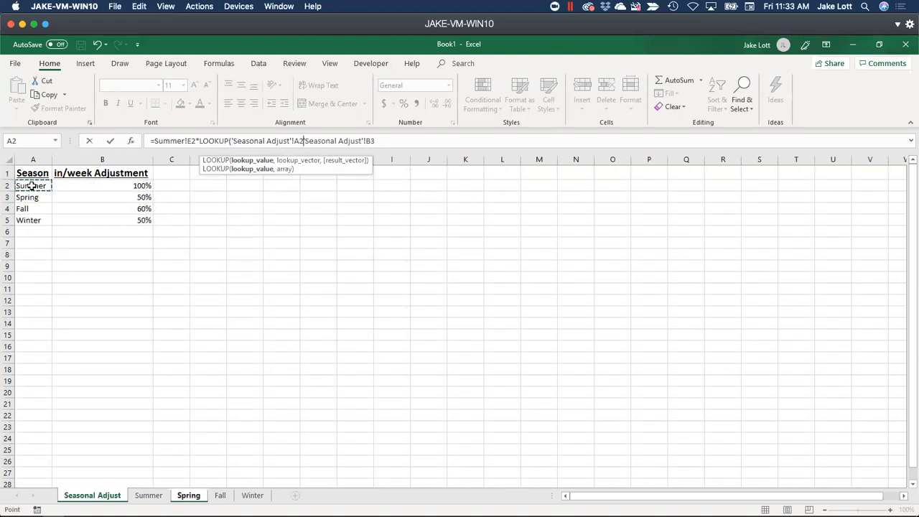
Complete the LOOKUP with 'Seasonal Adjust'!A2:A5 as lookup vector and 'Seasonal Adjust'!B2:B5 as result vector
text(,)
drag(32, 186, 34, 219)
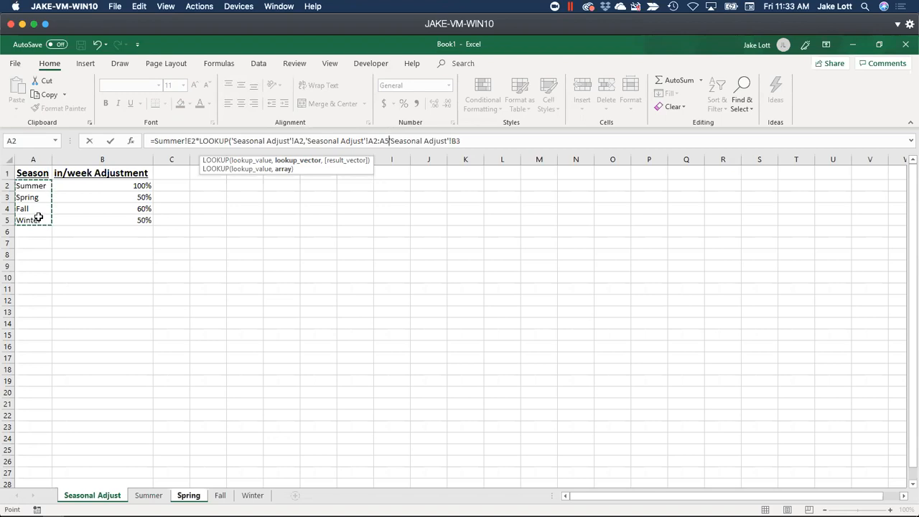
text(,)
drag(107, 181, 114, 220)
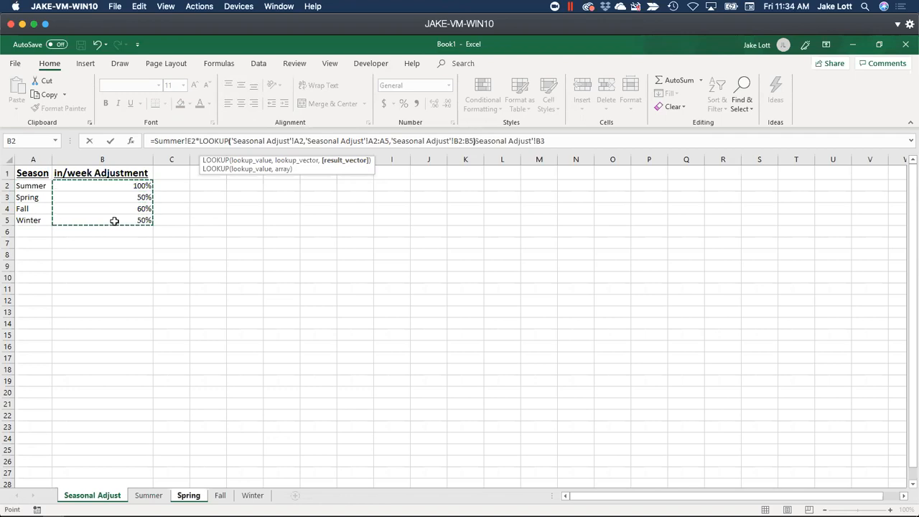
text())
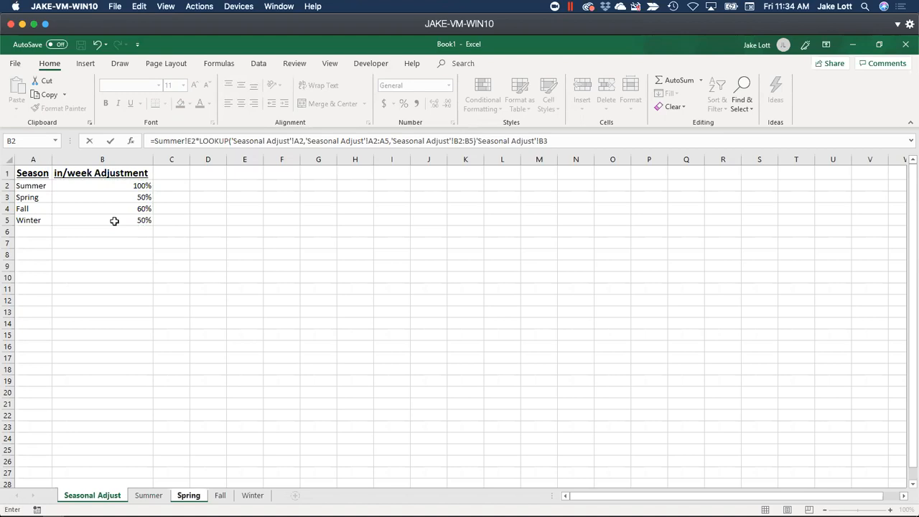
Remove the leftover 'Seasonal Adjust'!B3 reference after the LOOKUP and commit the Spring E2 formula
click(476, 140)
drag(478, 141, 558, 141)
key(BackSpace)
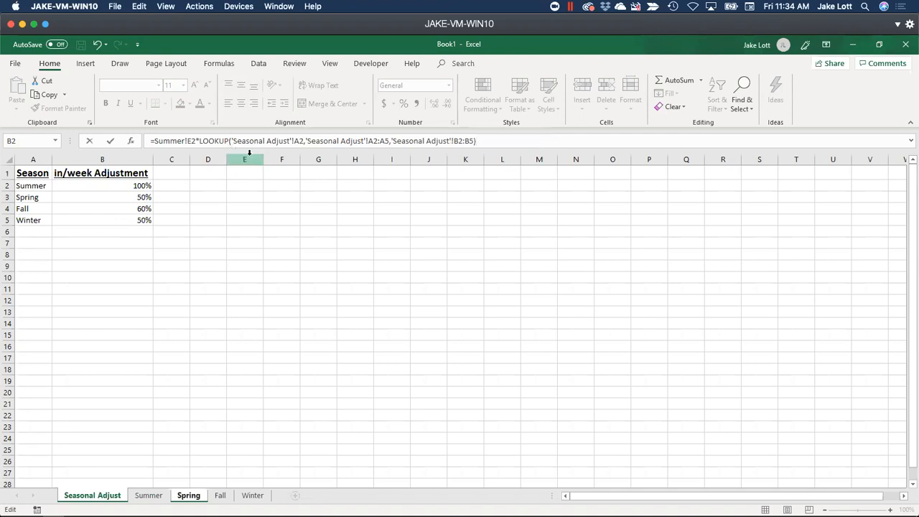
key(Return)
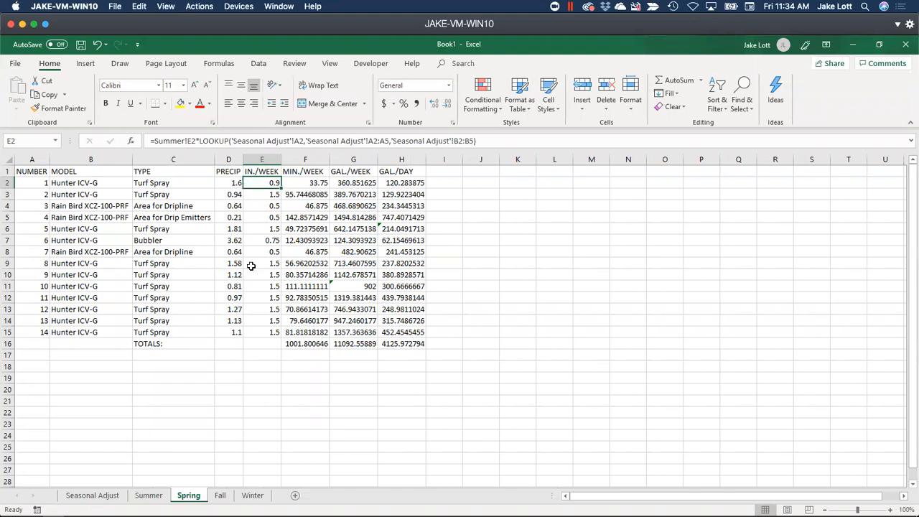
Inspect the lookup value argument of the LOOKUP in the Spring sheet's E2 formula
double_click(260, 182)
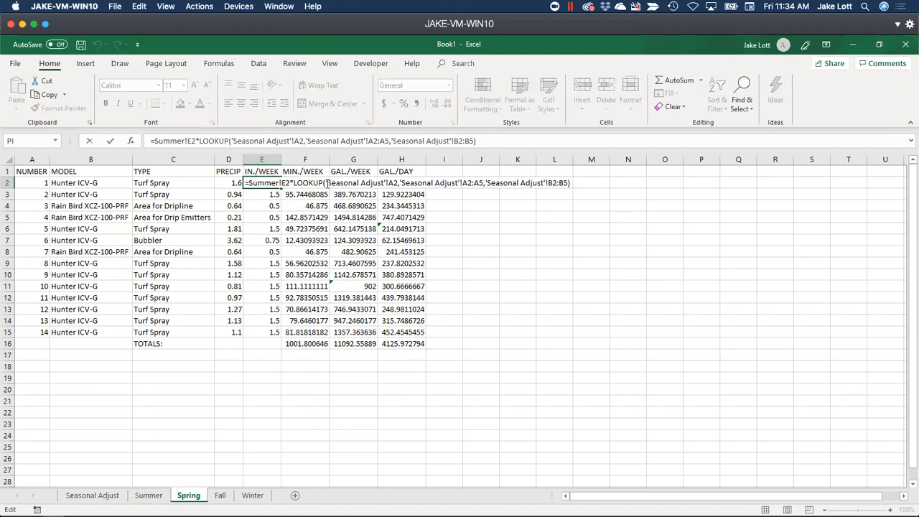
drag(326, 182, 346, 183)
key(Escape)
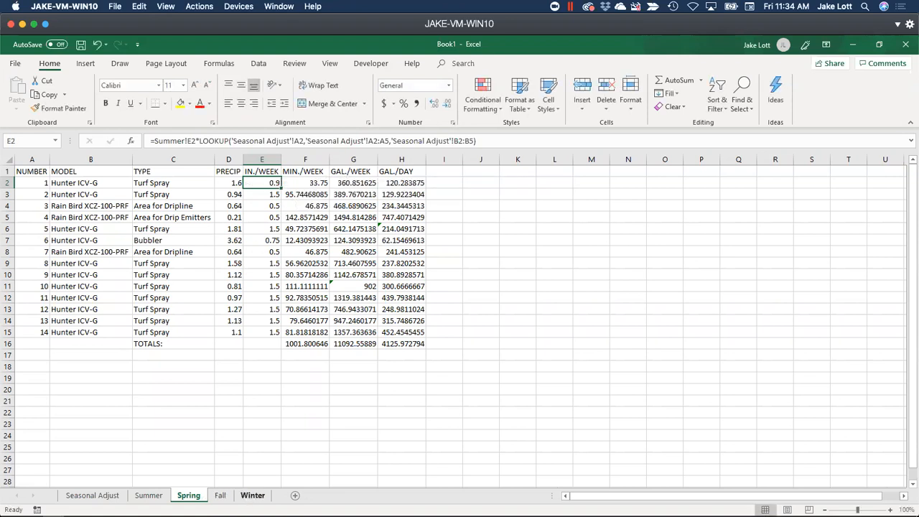
Insert a row above the headers on the grouped Spring, Fall and Winter sheets and enter Spring in cell A1
shift+click(251, 496)
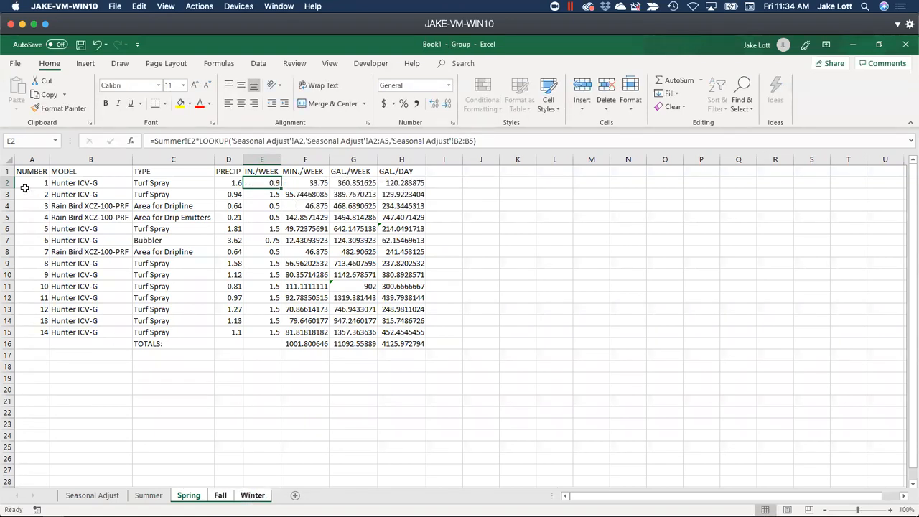
right_click(9, 171)
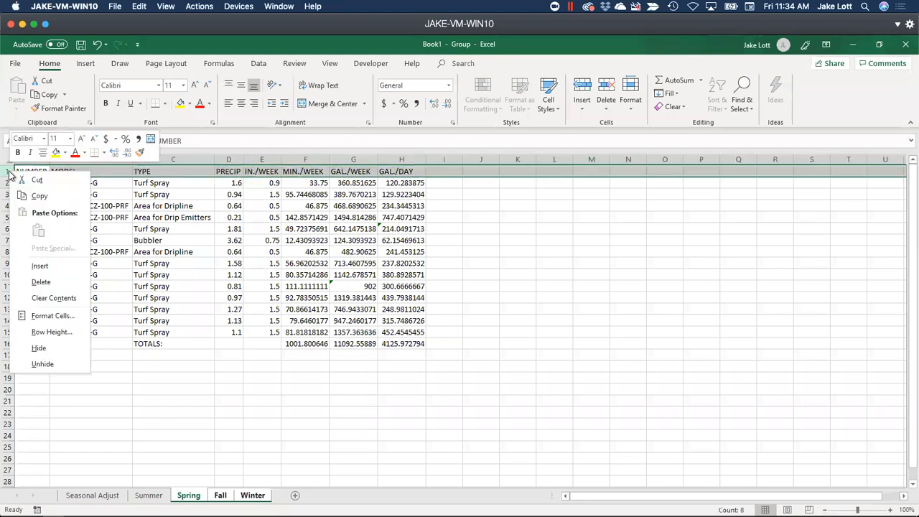
click(43, 266)
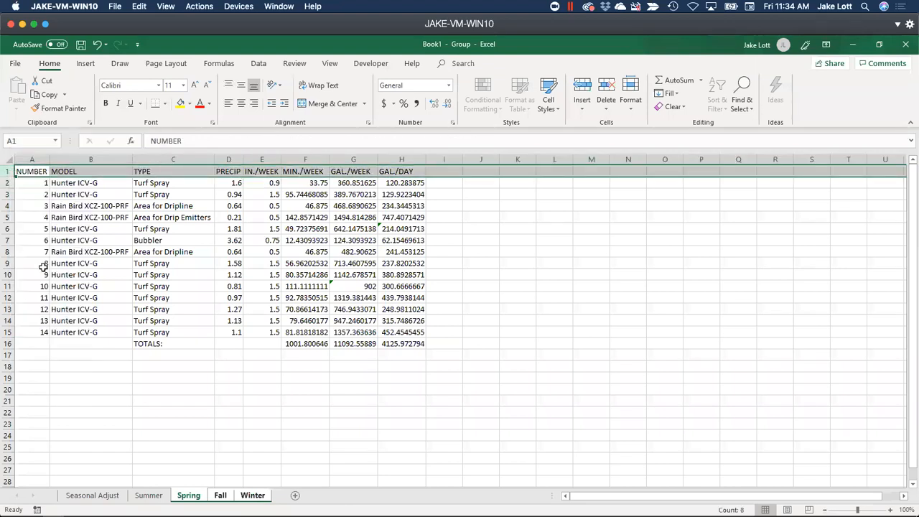
click(34, 171)
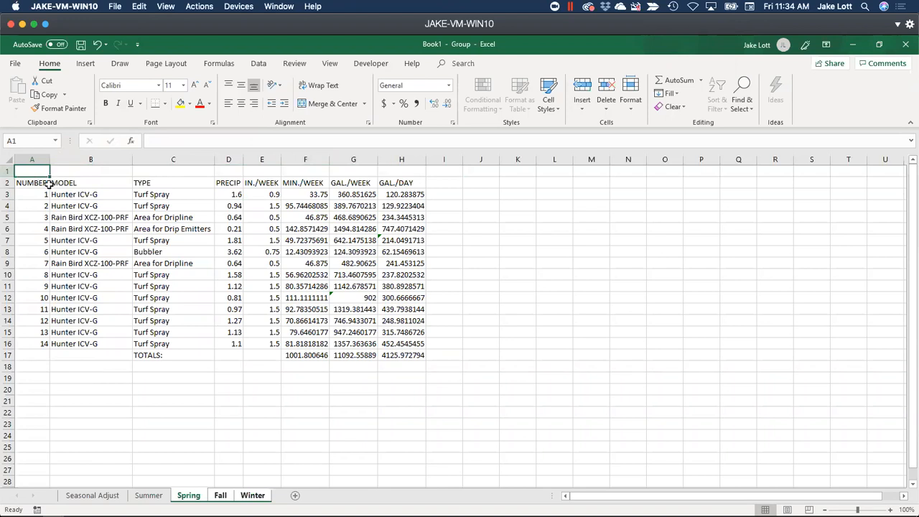
text(Spring)
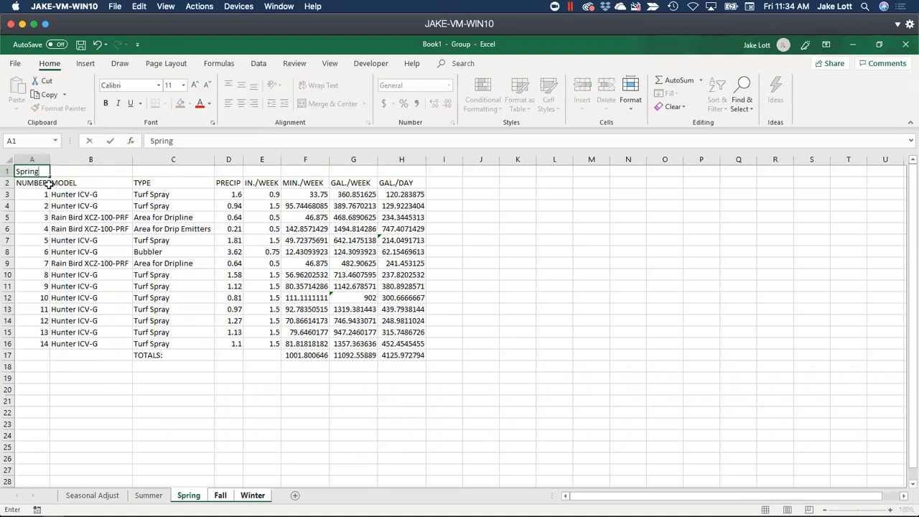
click(48, 184)
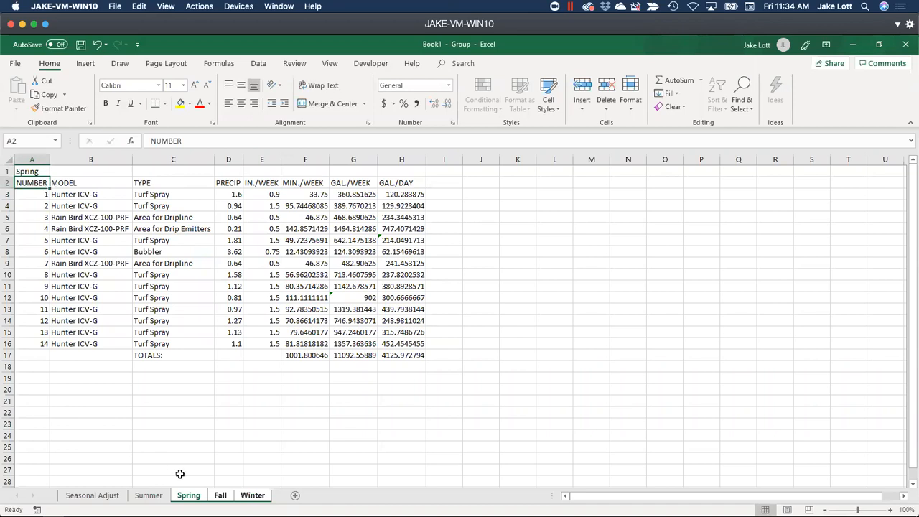
Ungroup the sheets and change cell A1 to Fall on the Fall sheet and to Winter on the Winter sheet
click(149, 495)
click(220, 496)
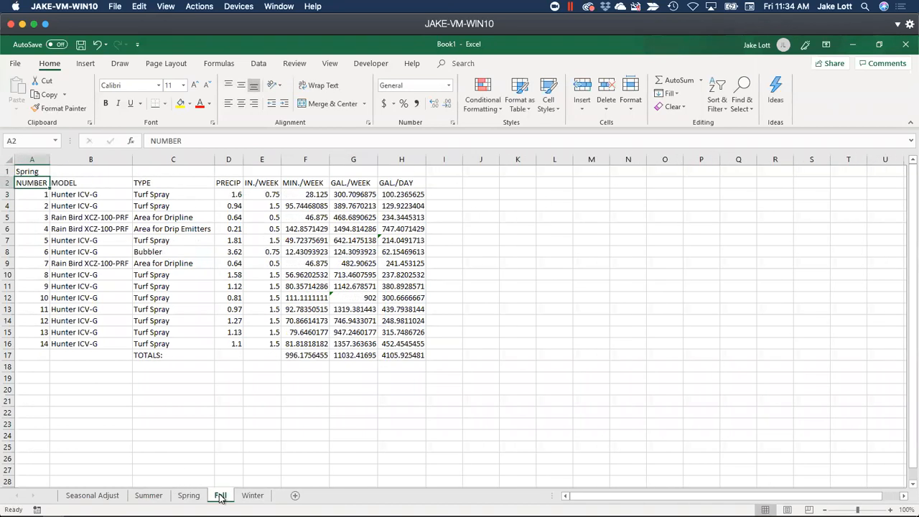
click(34, 171)
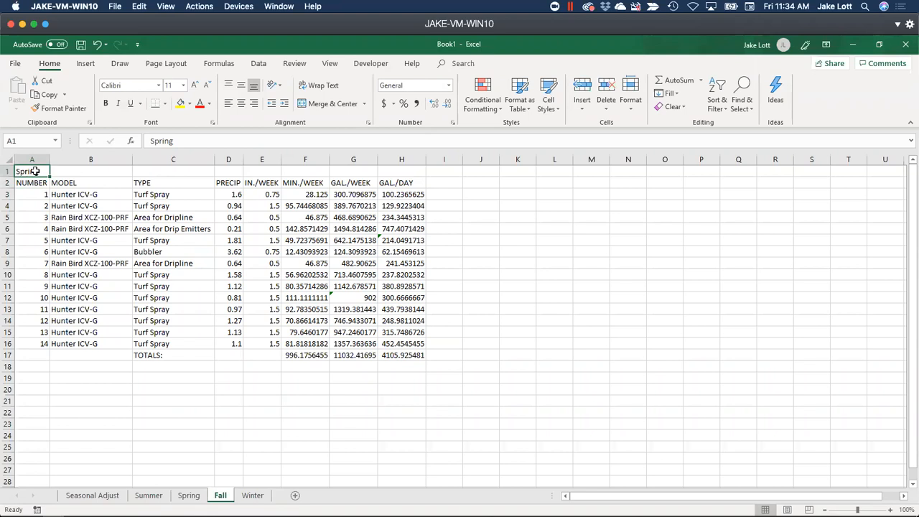
text(Fall)
key(Return)
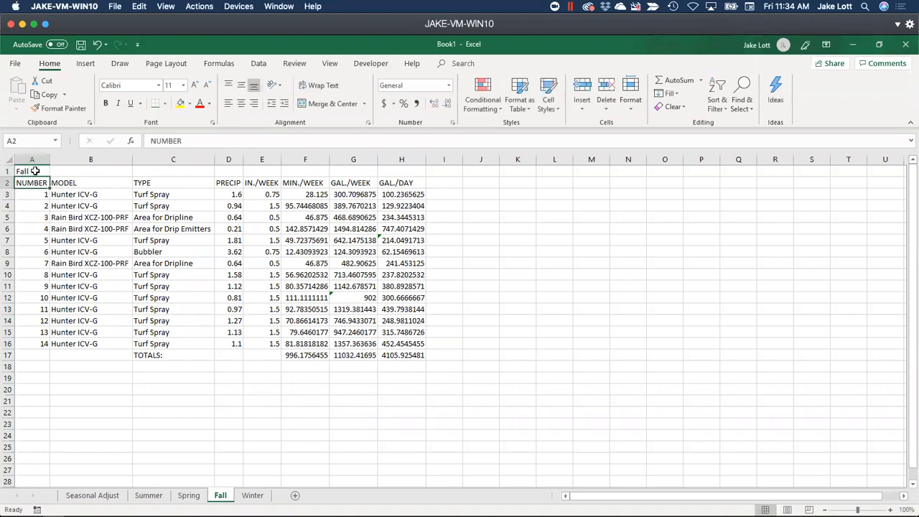
click(252, 495)
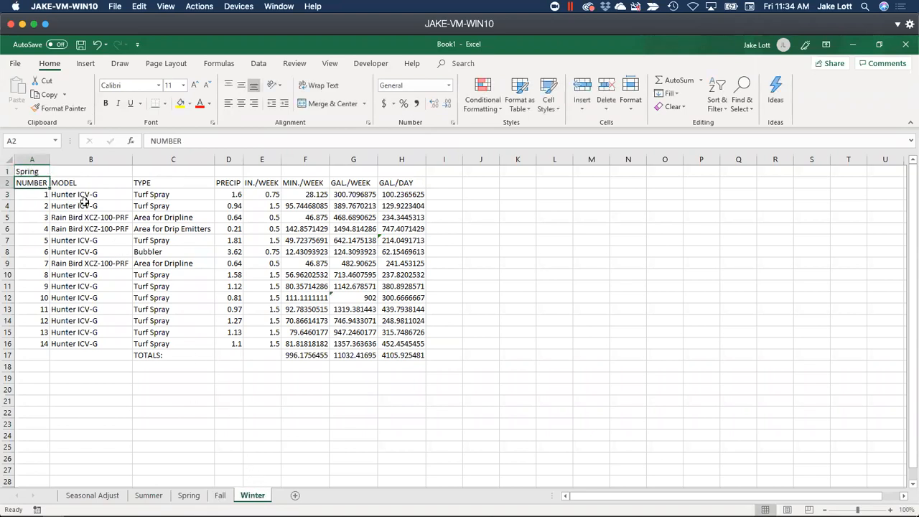
click(32, 171)
text(Winter)
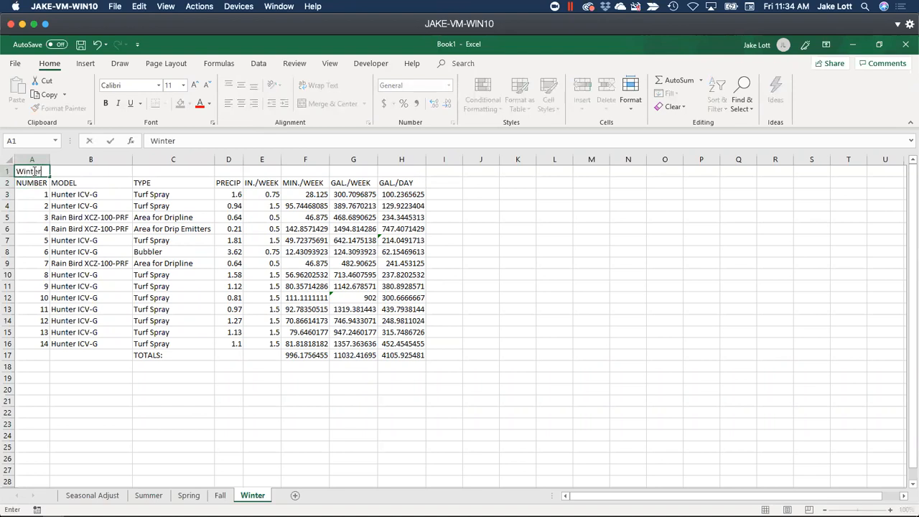
key(Return)
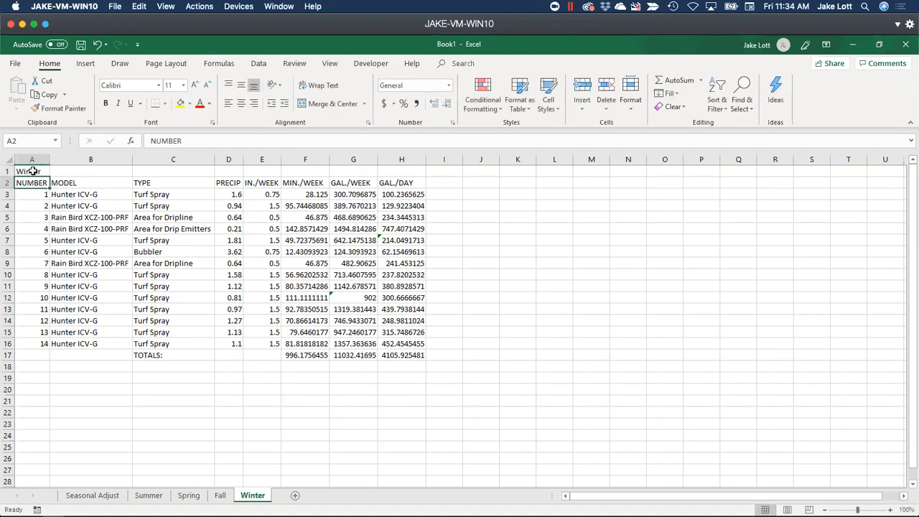
Group the Spring, Fall and Winter sheets and replace the LOOKUP arguments in E3 with A1 as the lookup value
click(188, 496)
shift+click(252, 495)
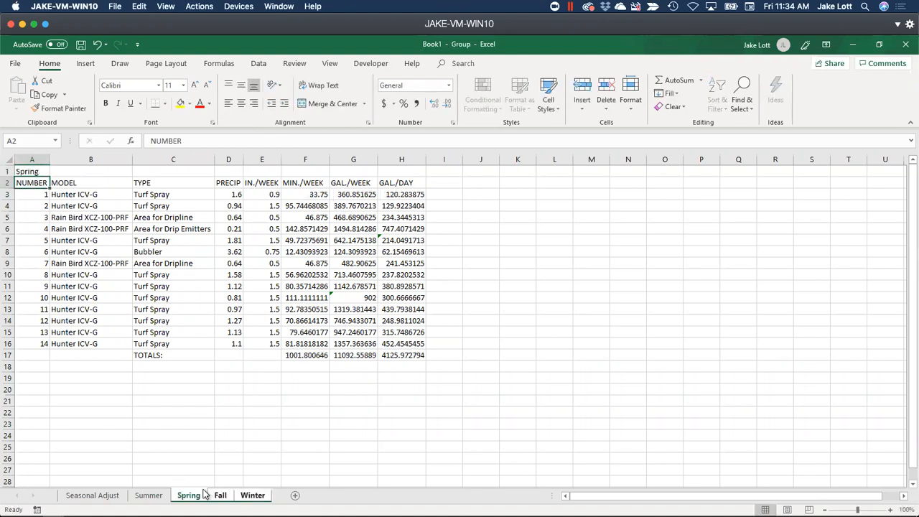
click(264, 192)
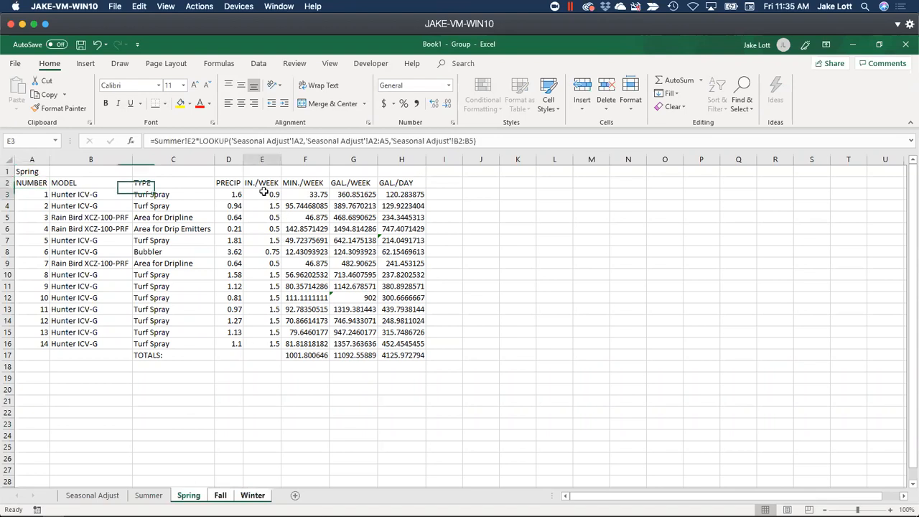
drag(231, 138, 487, 140)
key(BackSpace)
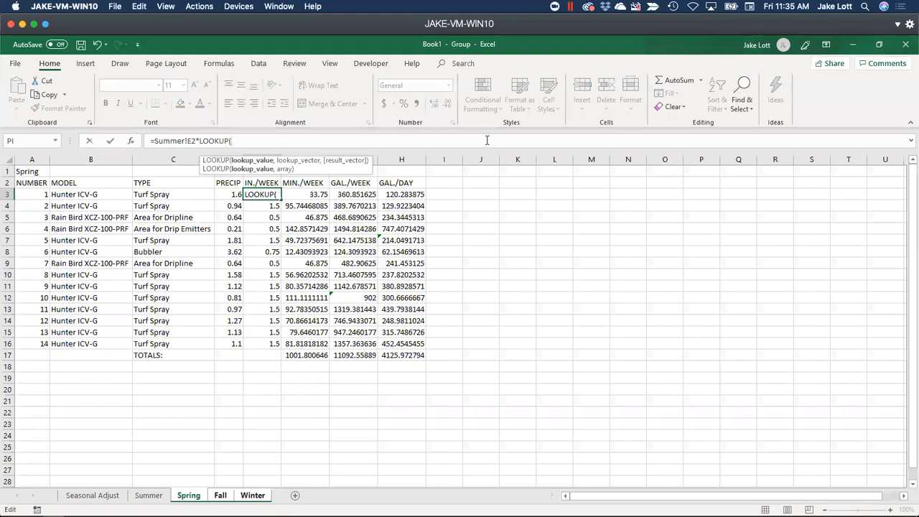
click(148, 495)
click(37, 172)
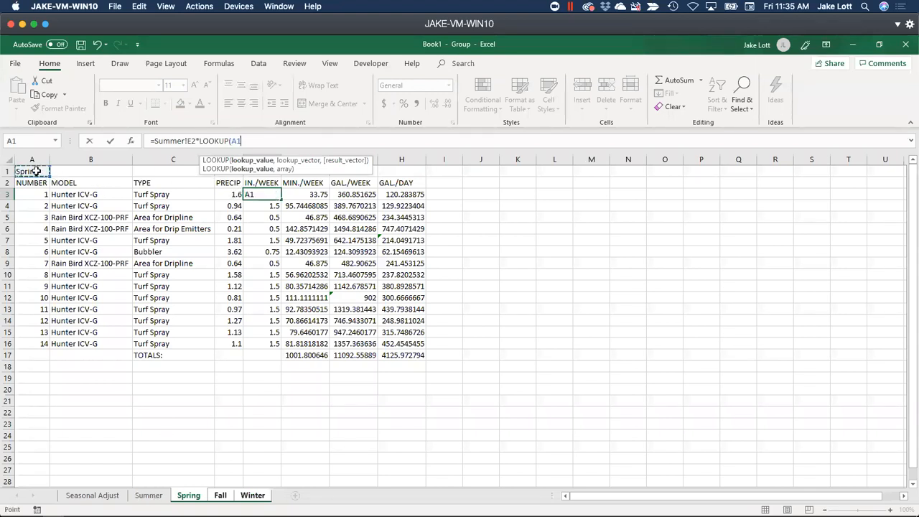
text(,)
Complete the E3 LOOKUP with 'Seasonal Adjust'!A2:A5 as lookup vector and 'Seasonal Adjust'!B2:B5 as result vector, accepting the proposed formula correction
click(90, 496)
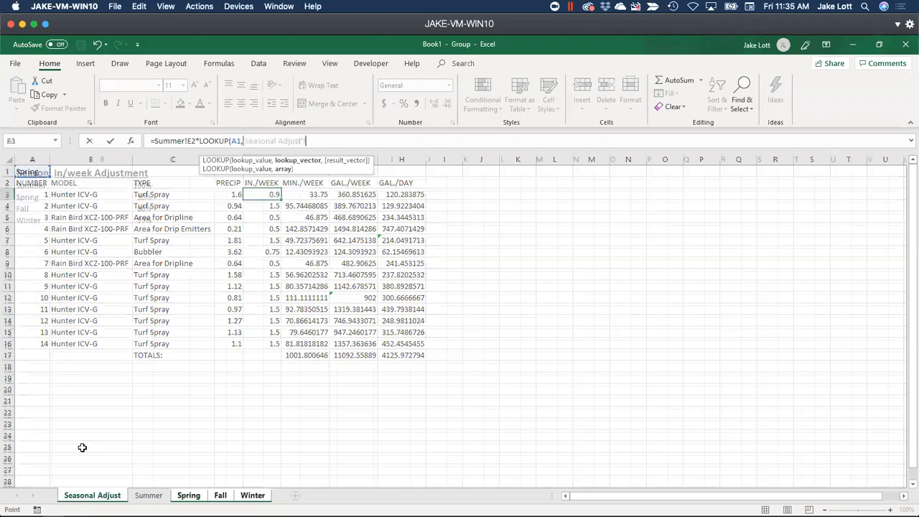
drag(37, 186, 36, 218)
text(,)
drag(76, 185, 82, 218)
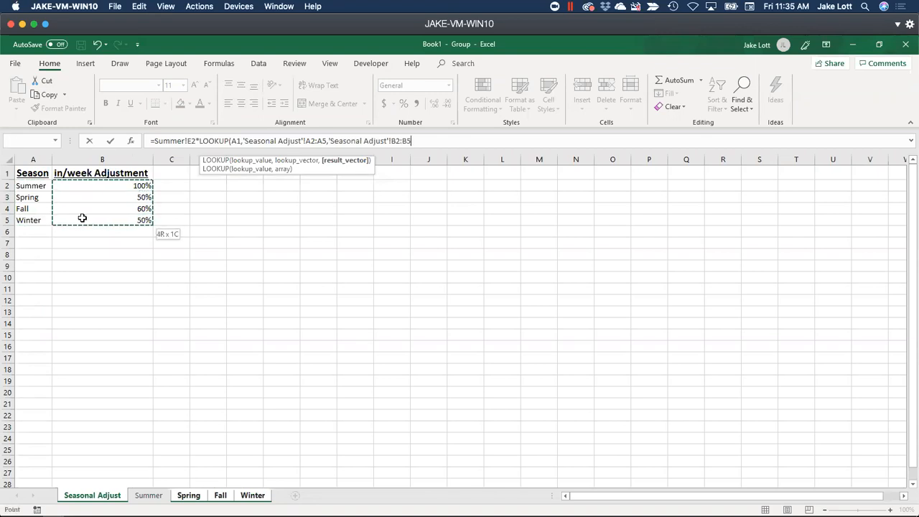
key(Return)
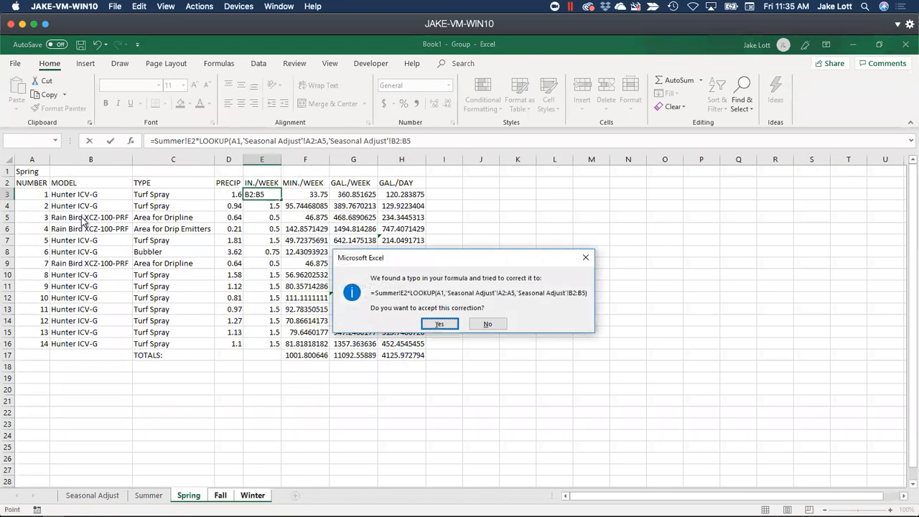
click(439, 324)
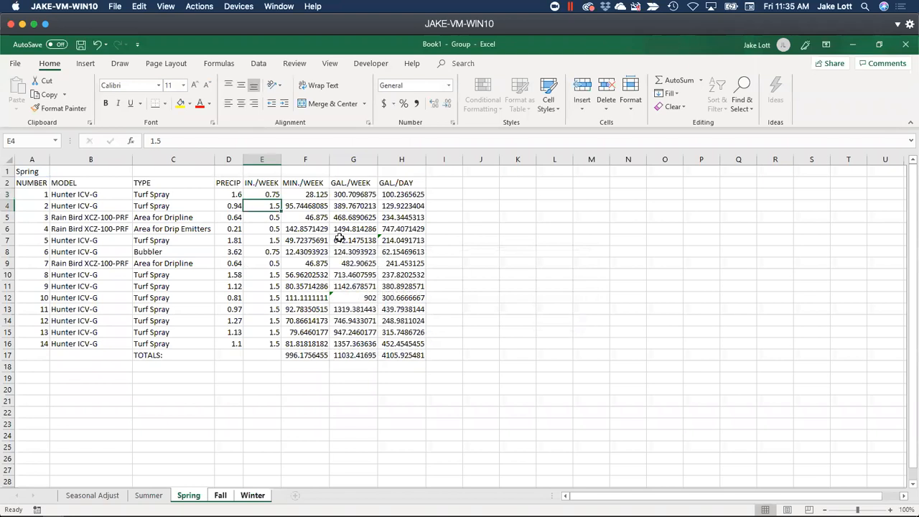
Ungroup the season sheets and set the Spring in/week adjustment to 75% on the Seasonal Adjust sheet
click(267, 195)
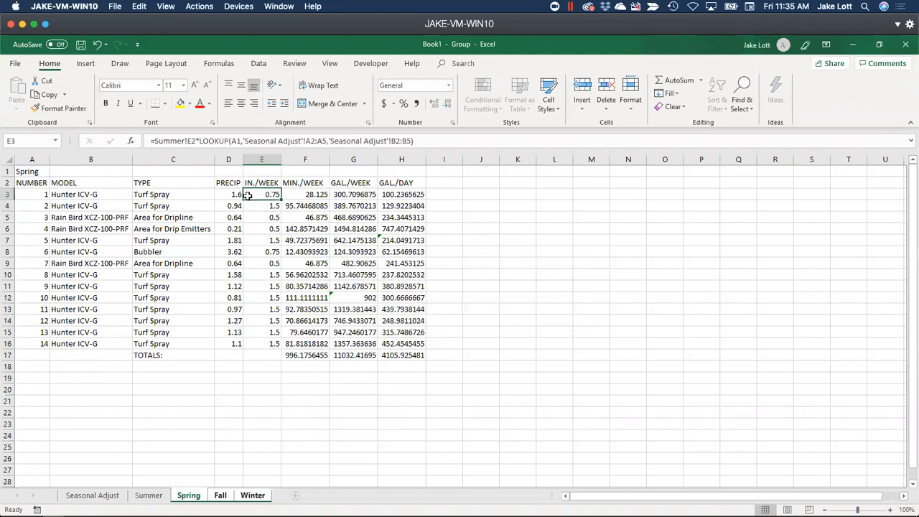
click(148, 495)
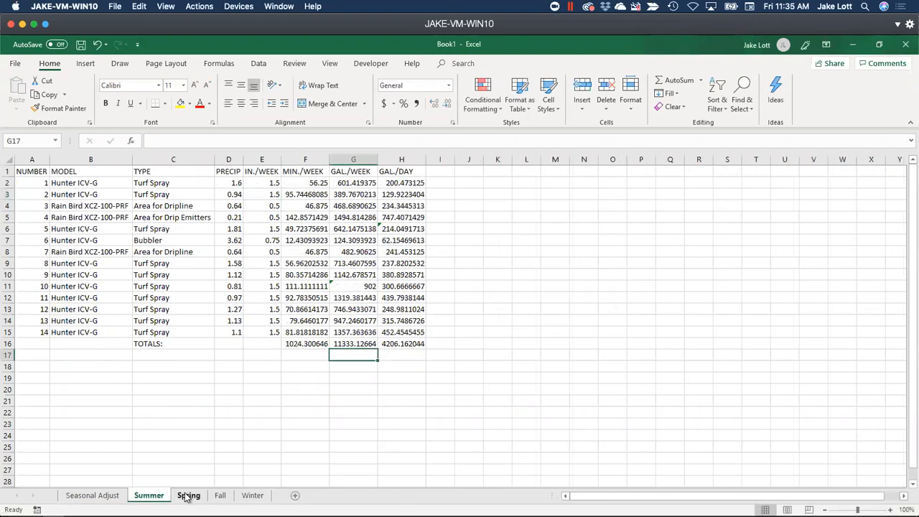
click(189, 496)
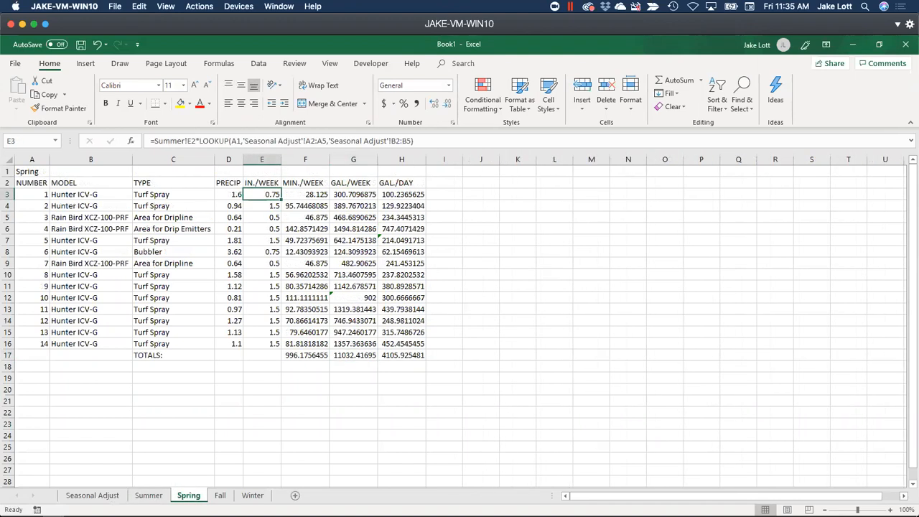
click(92, 495)
click(127, 197)
text(75)
key(Return)
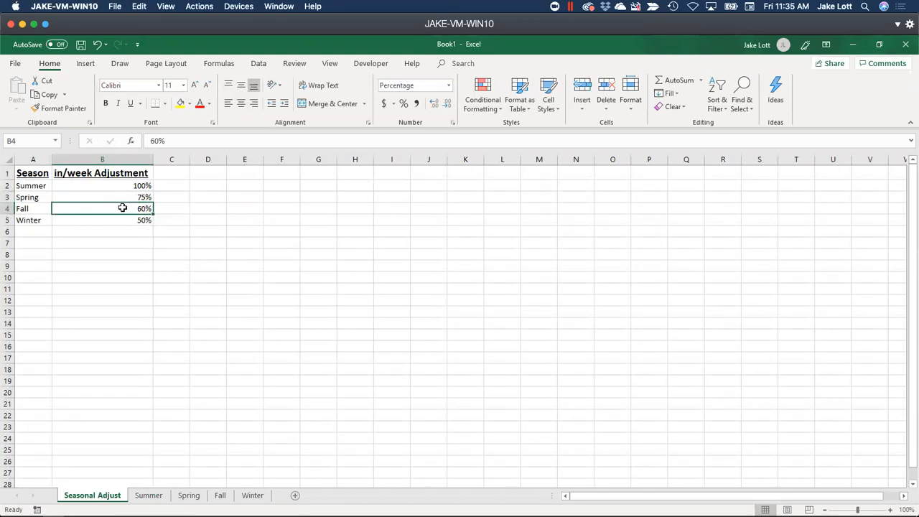
Check the E3 inches per week value on the Spring sheet and the E3 LOOKUP formula on the Fall sheet
click(189, 495)
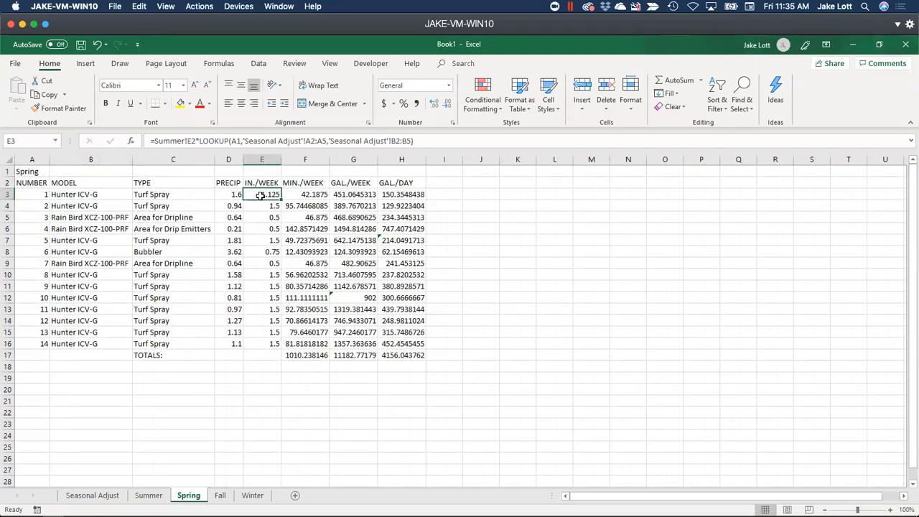
click(221, 495)
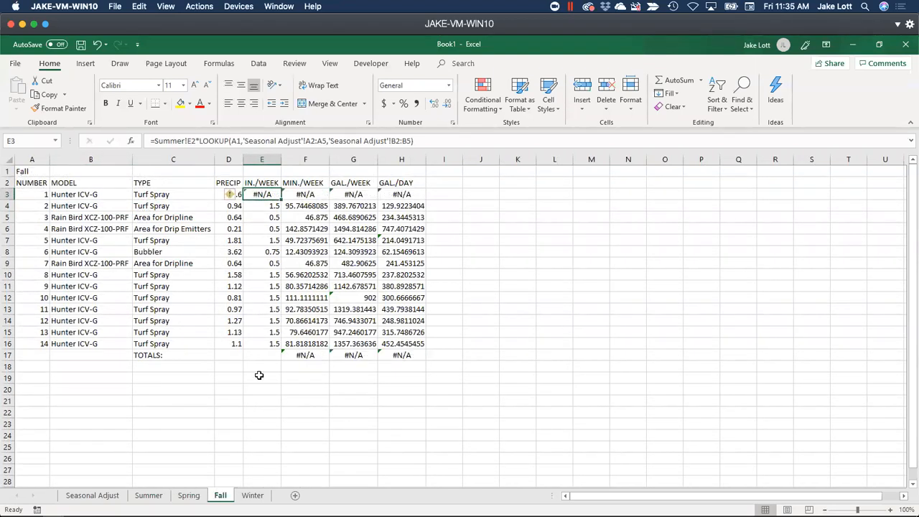
double_click(263, 195)
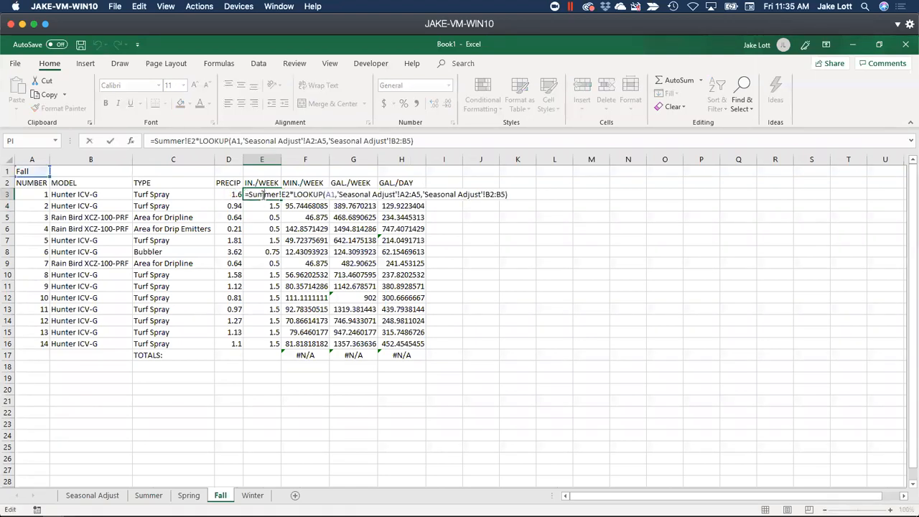
key(Escape)
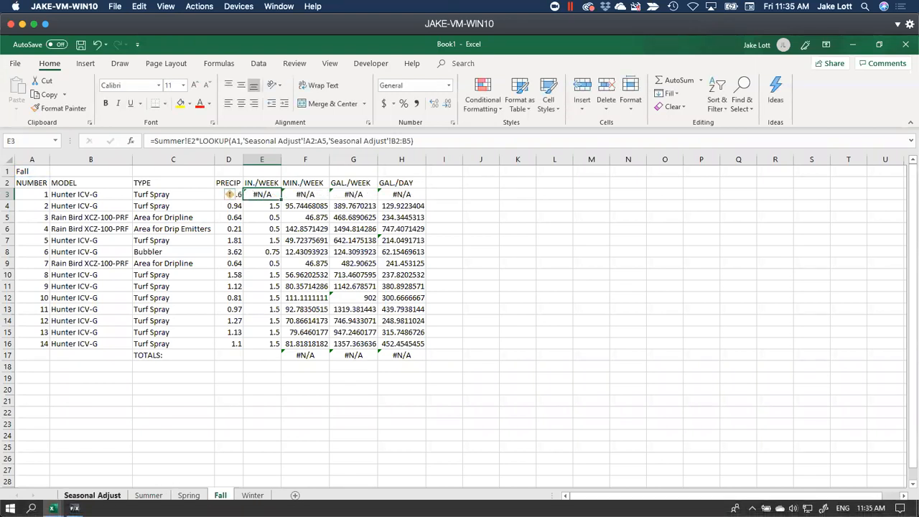
Sort the season names in A2:A5 of the Seasonal Adjust sheet from A to Z, limited to the current selection
click(79, 495)
drag(32, 188, 35, 224)
right_click(35, 224)
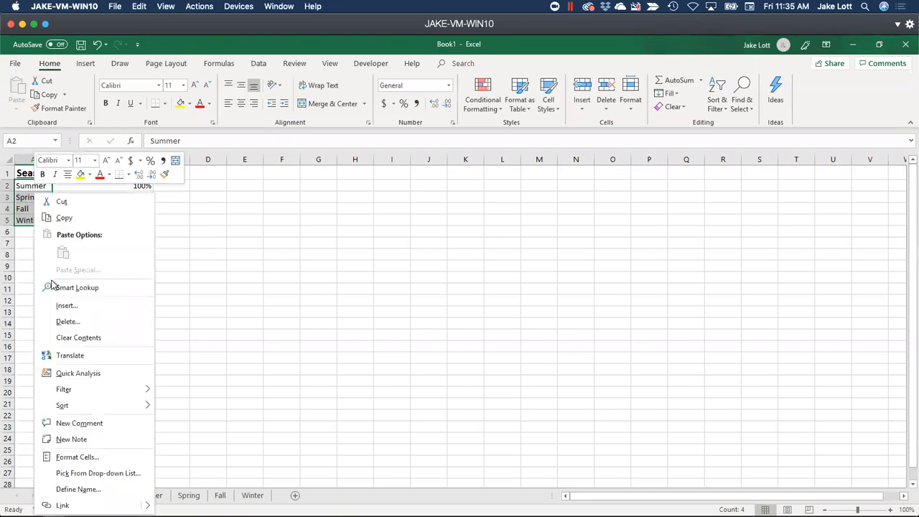
mouse_move(142, 413)
click(188, 407)
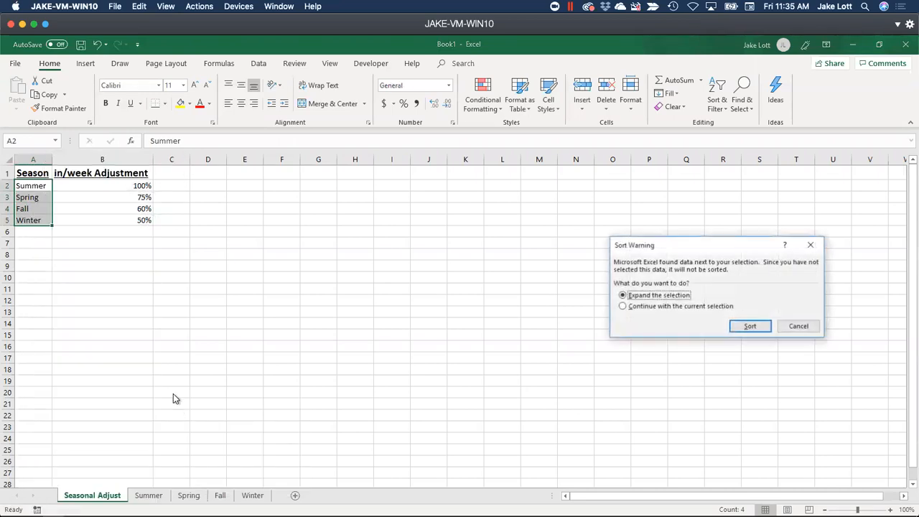
click(721, 306)
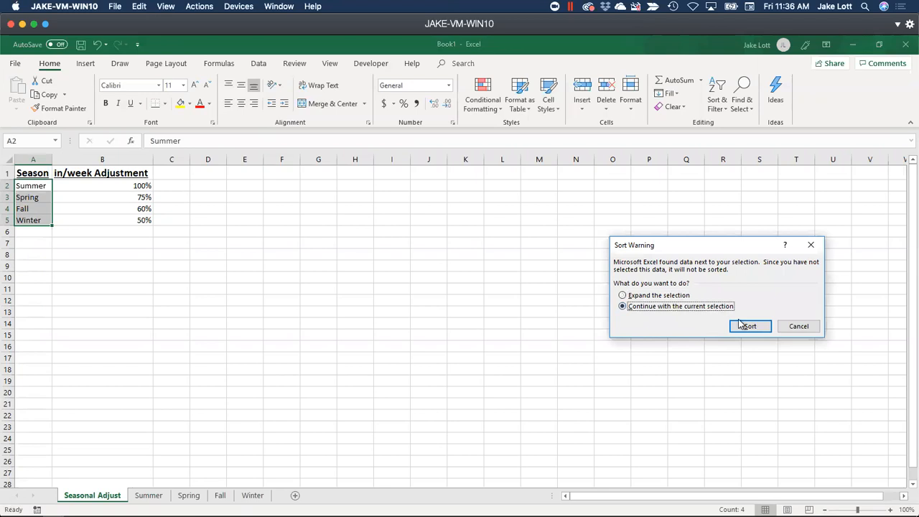
click(744, 326)
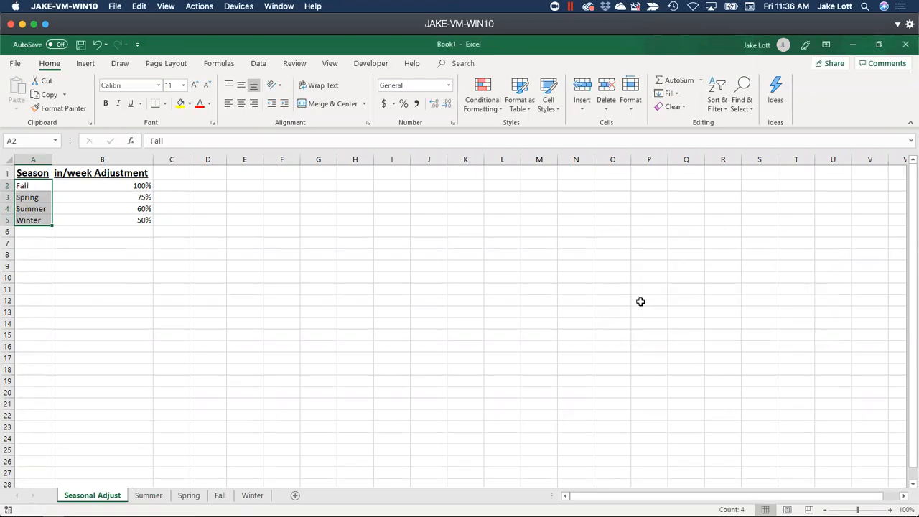
Set the in/week adjustment to 60% for Fall and 100% for Summer on the Seasonal Adjust sheet
click(121, 185)
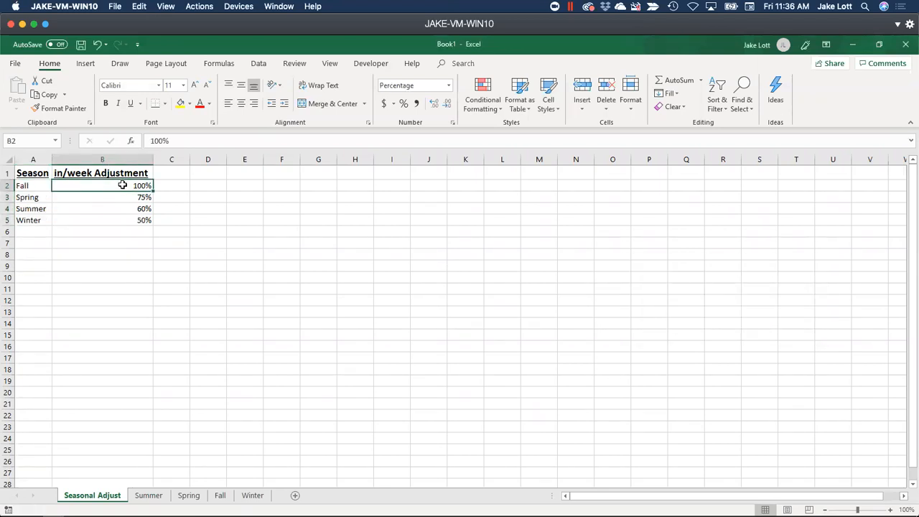
text(60)
click(132, 195)
click(132, 210)
text(100)
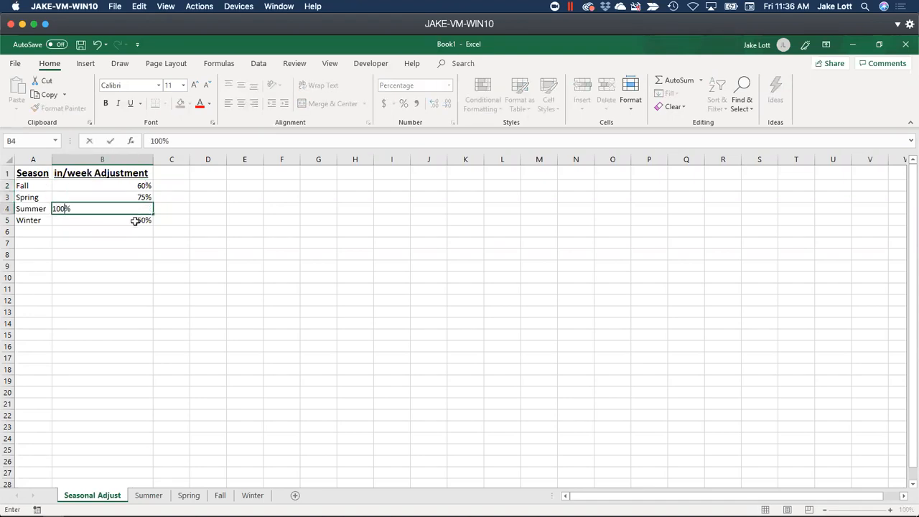
key(Return)
click(102, 275)
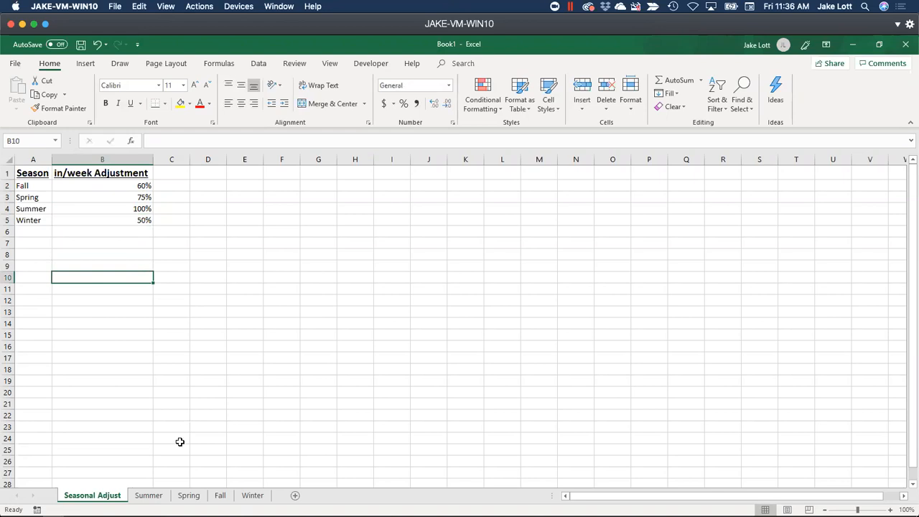
Compare the season names in A1 and the E3 inches-per-week formulas across the season sheets with the Seasonal Adjust percentages
click(219, 495)
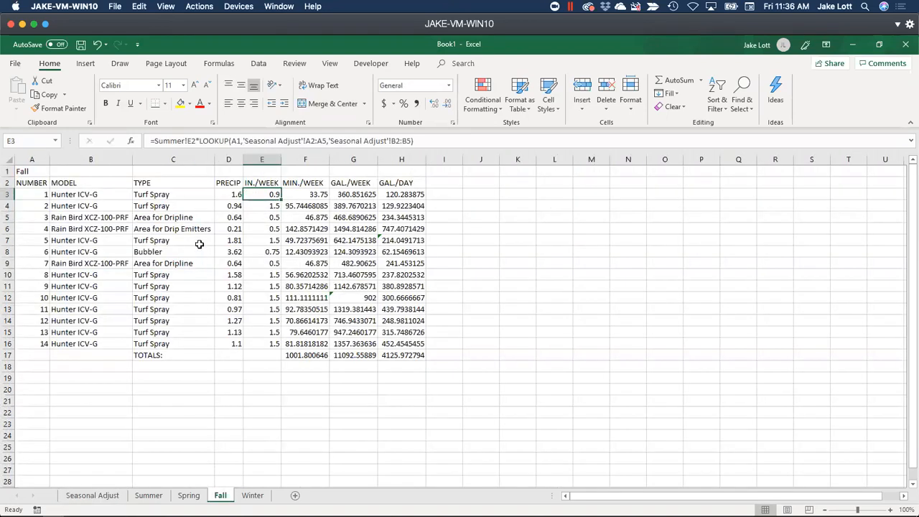
click(38, 171)
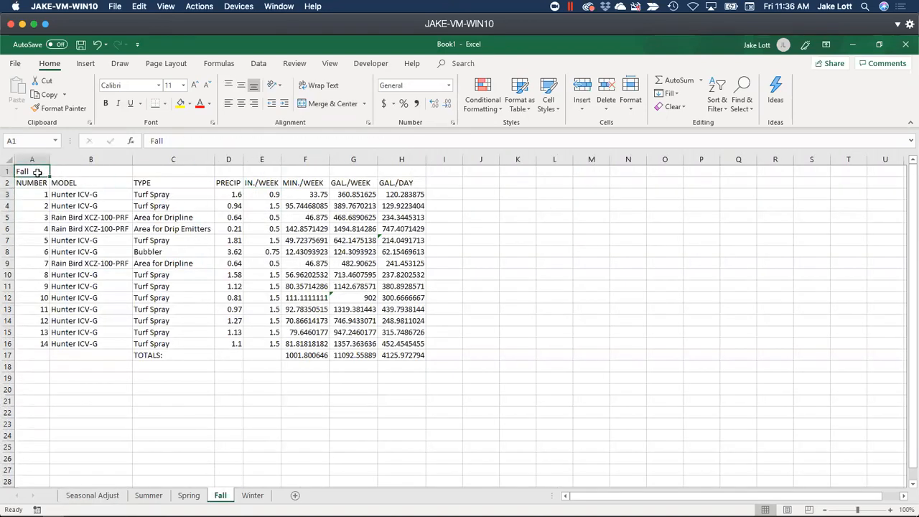
click(252, 495)
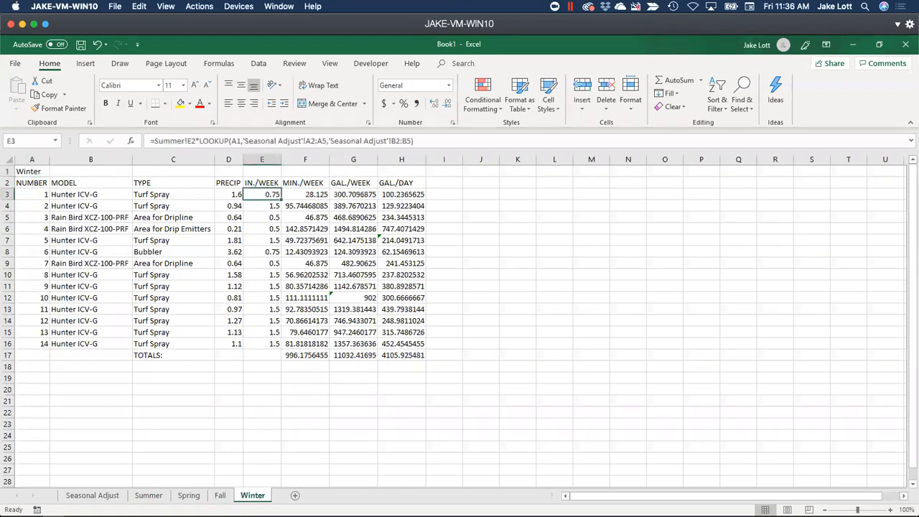
click(188, 495)
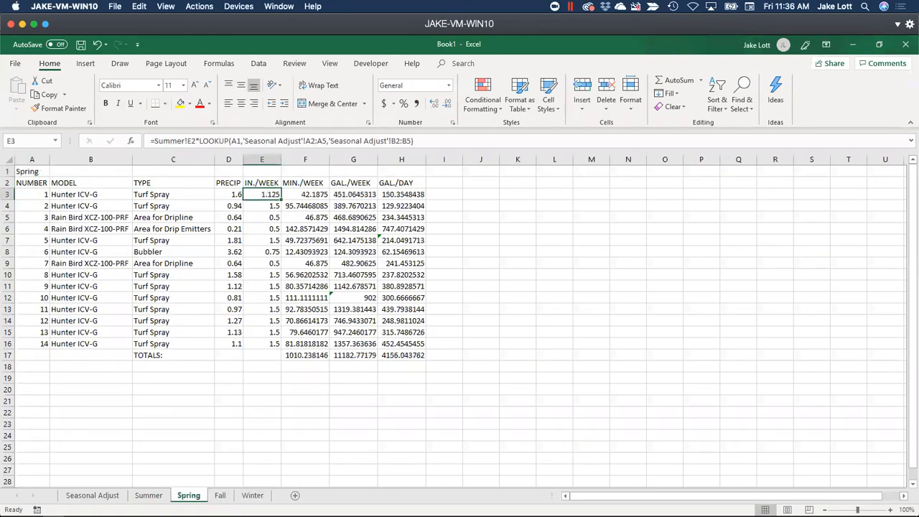
click(148, 495)
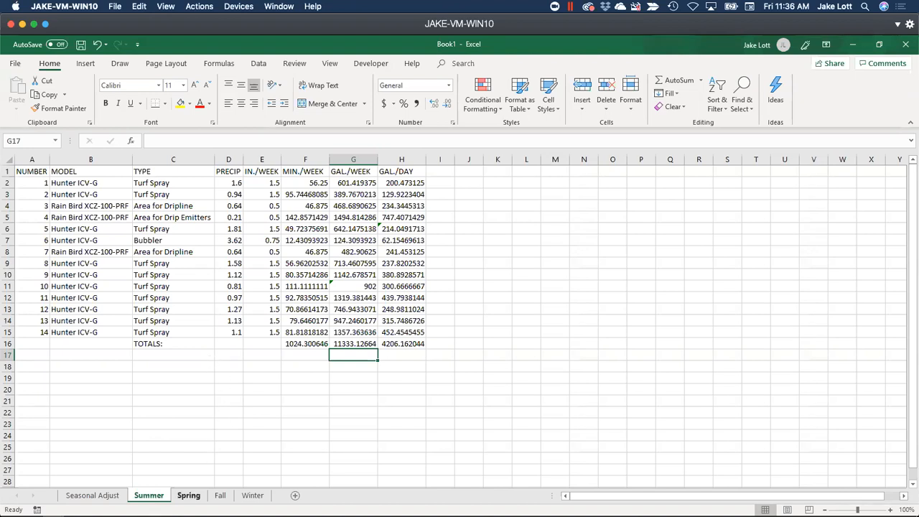
click(188, 495)
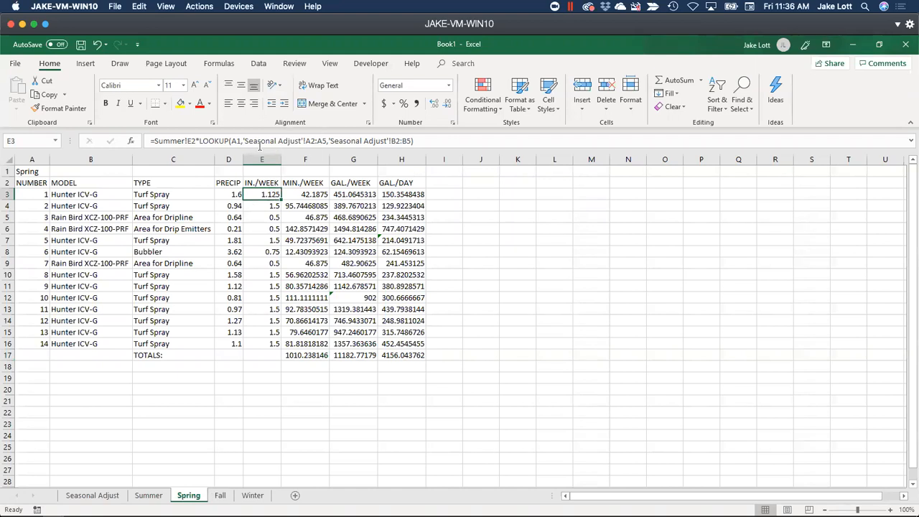
click(28, 171)
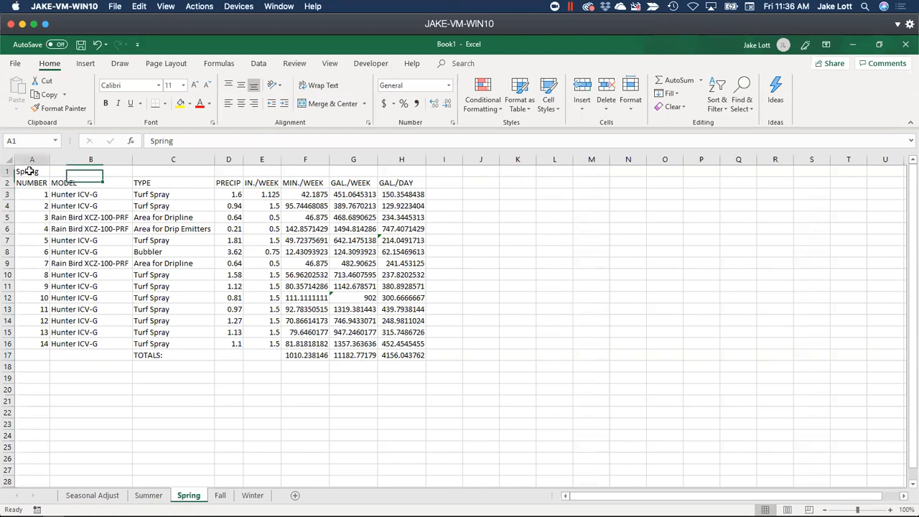
click(256, 192)
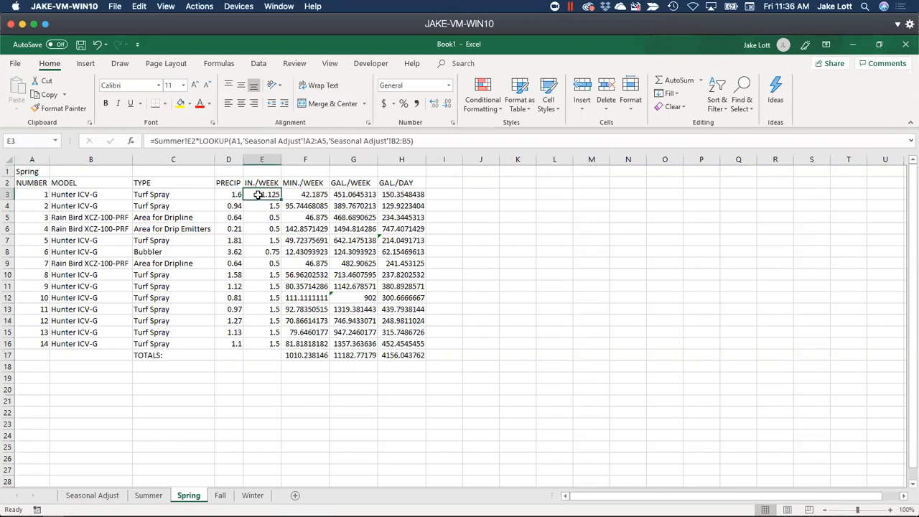
click(80, 495)
drag(115, 182, 94, 220)
Group the Spring, Fall and Winter sheets, fill the E3 formula down to E4 and inspect its lookup range
click(188, 496)
shift+click(251, 495)
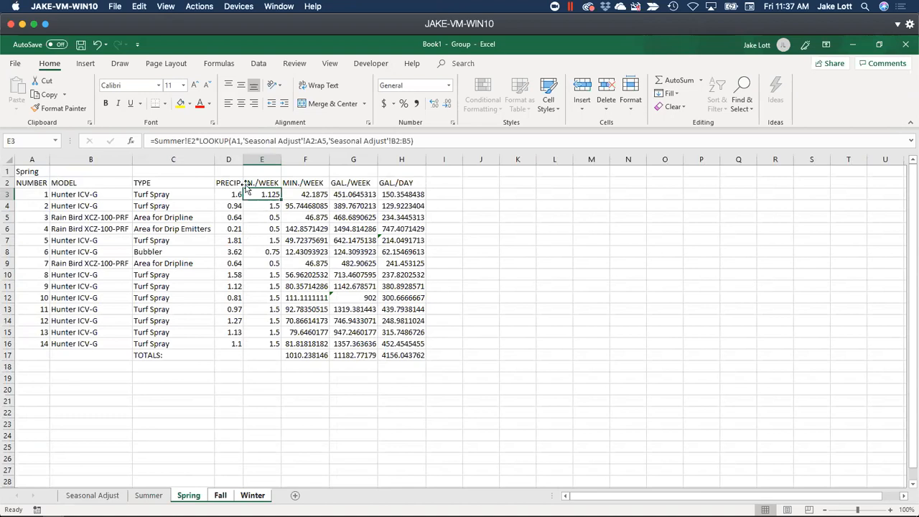
drag(279, 201, 281, 214)
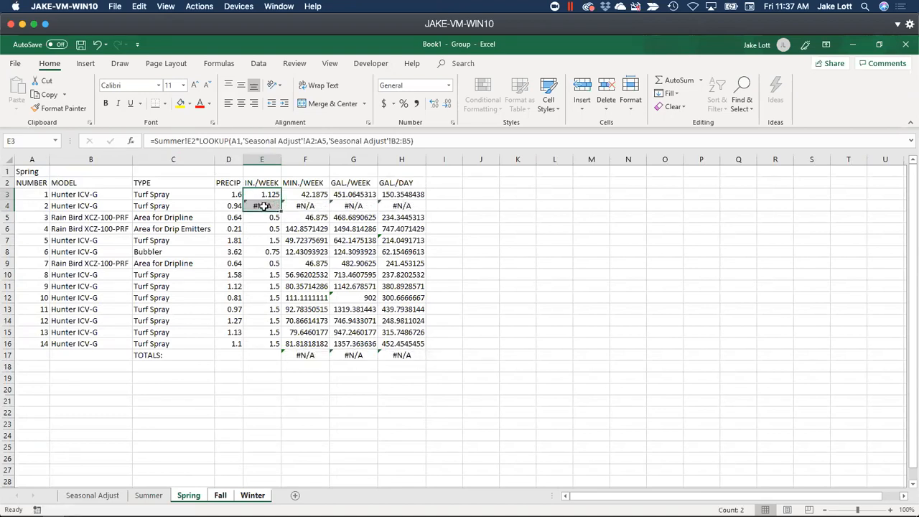
click(257, 204)
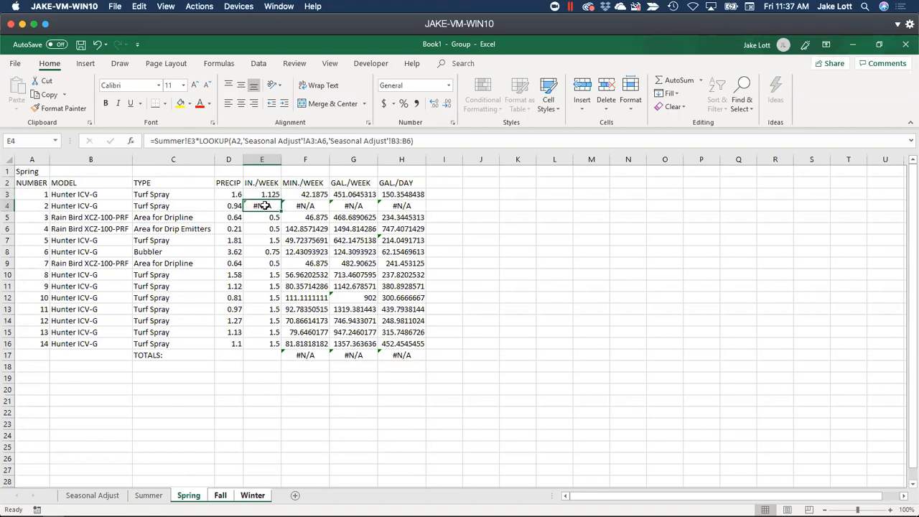
drag(304, 138, 327, 141)
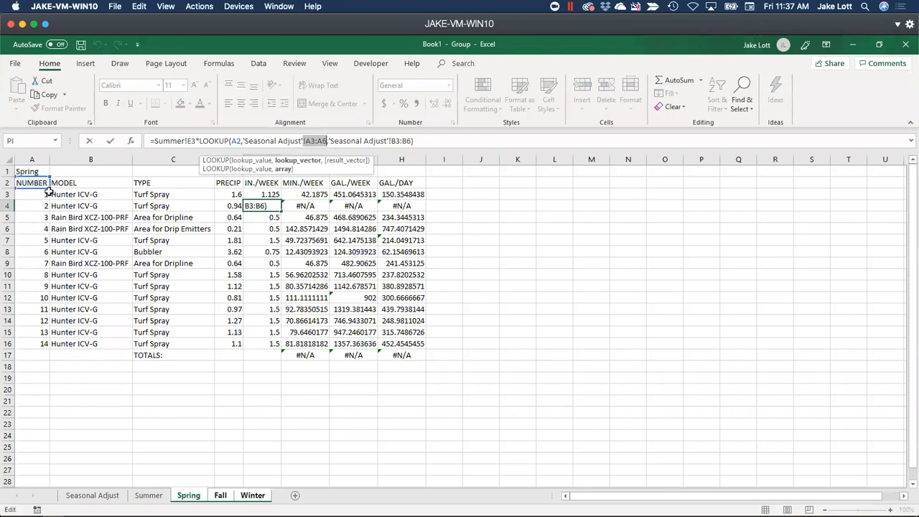
key(Escape)
Fill the E4 inches-per-week formula down to E5 and inspect the cell references in the copy
drag(280, 210, 278, 220)
click(270, 219)
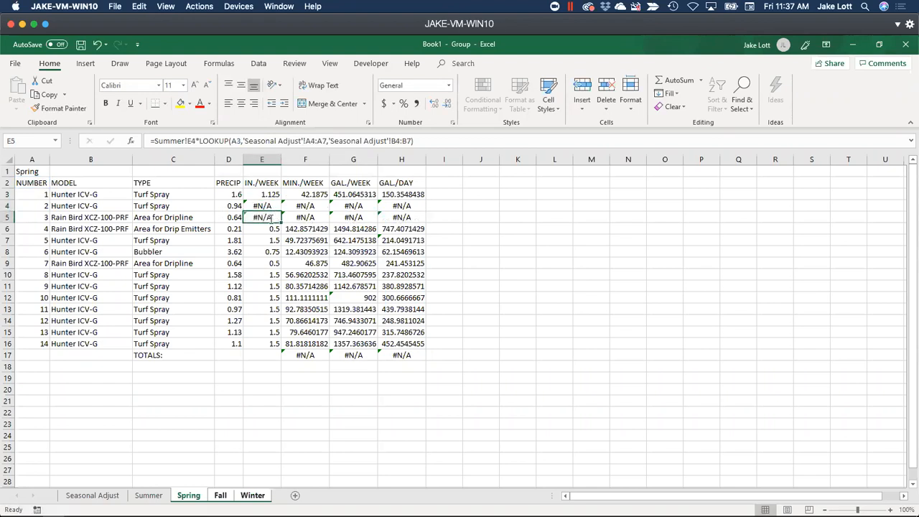
double_click(271, 219)
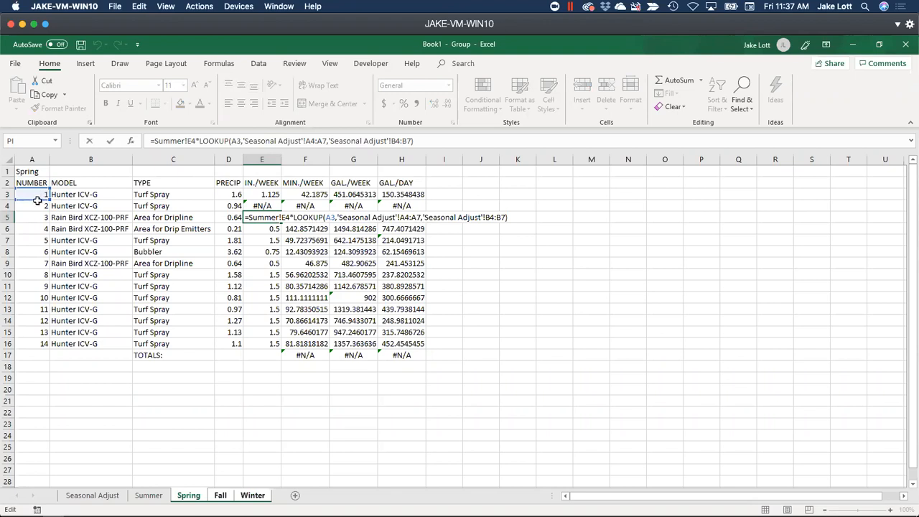
key(Escape)
Make the lookup value in the grouped sheets' E3 LOOKUP formula an absolute reference, $A$1
click(266, 194)
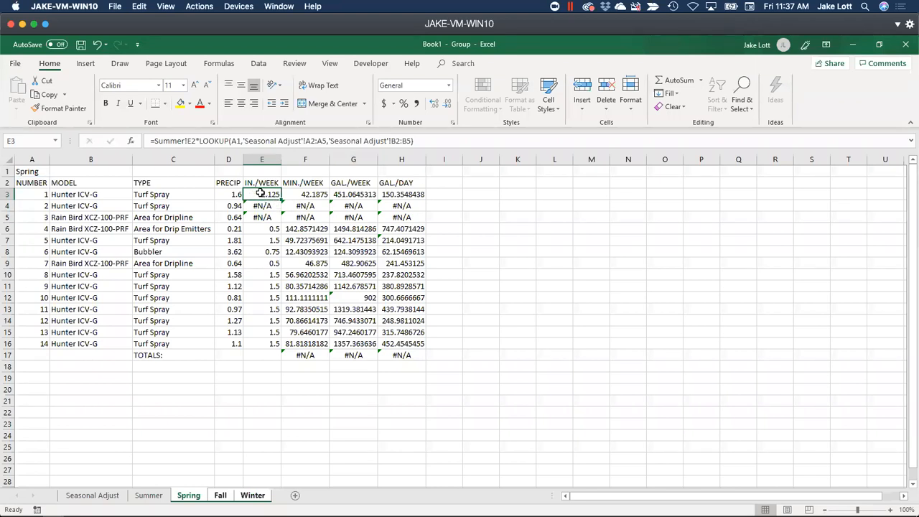
click(309, 141)
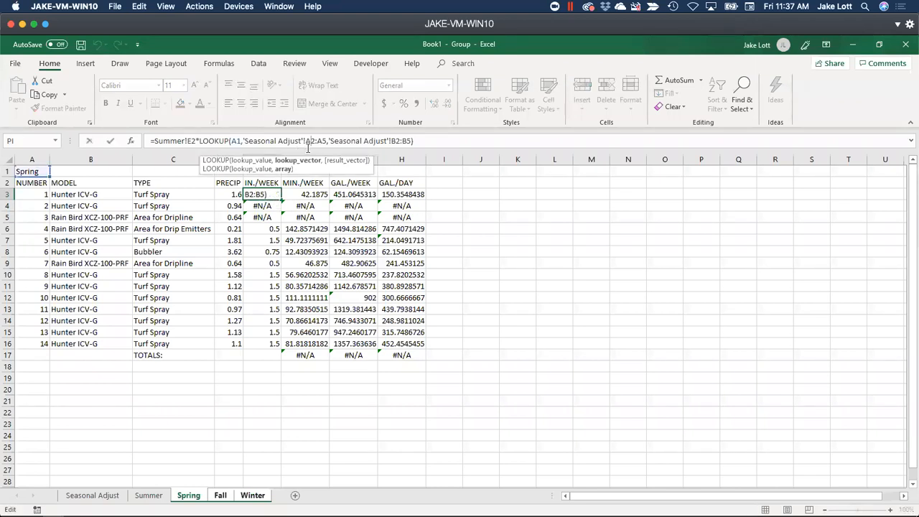
click(323, 141)
click(235, 140)
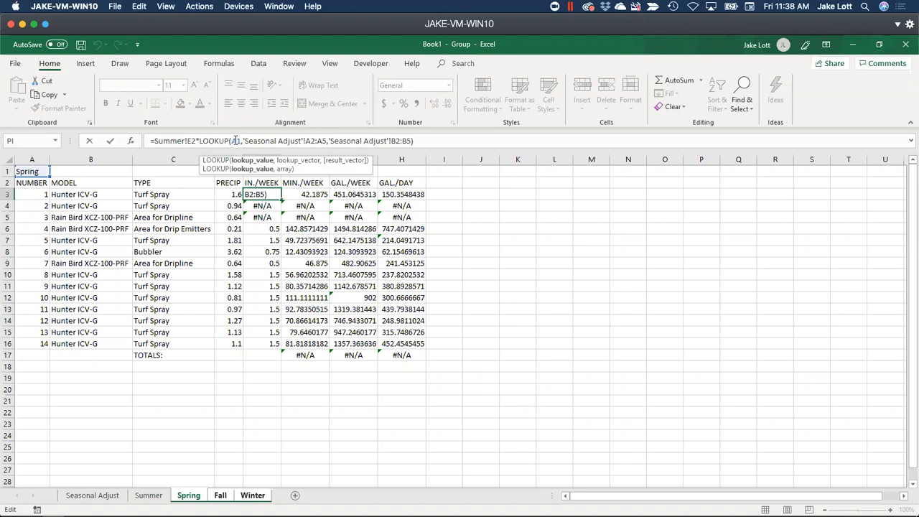
key(F4)
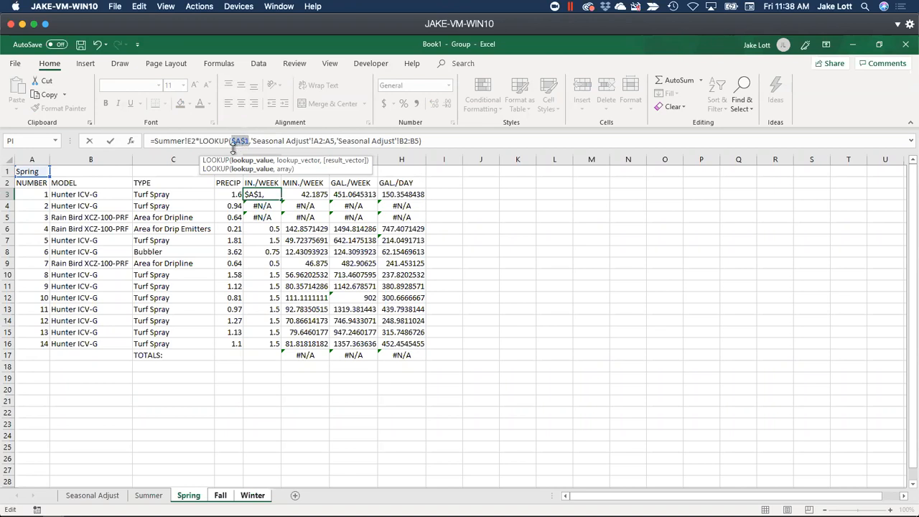
key(F4)
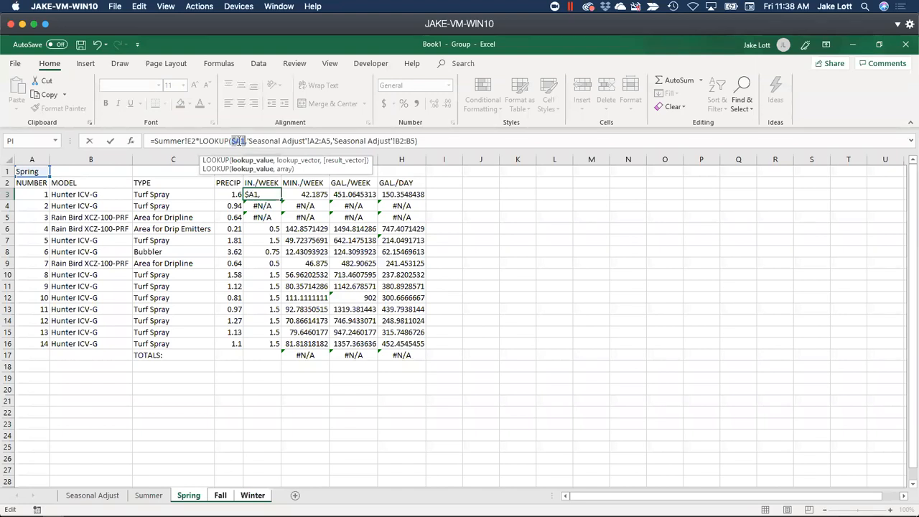
key(F4)
key(F4)
key(F4)
key(F4)
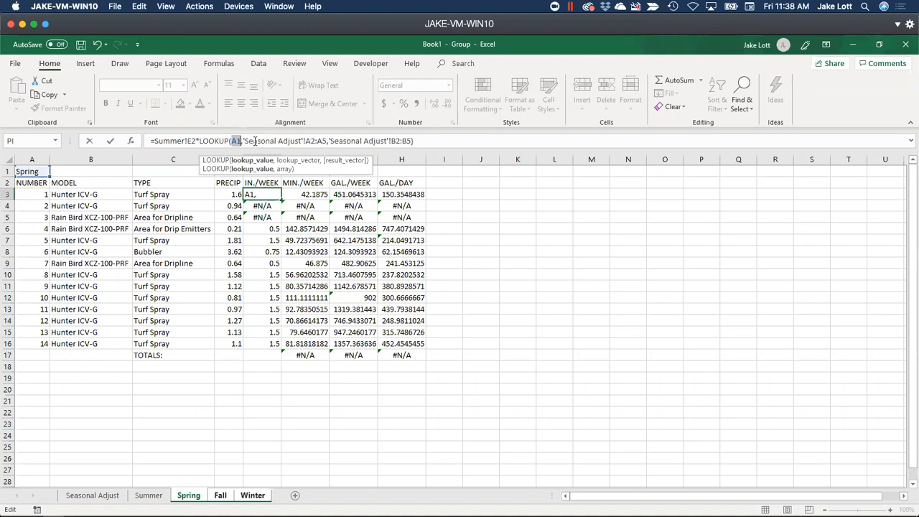
key(F4)
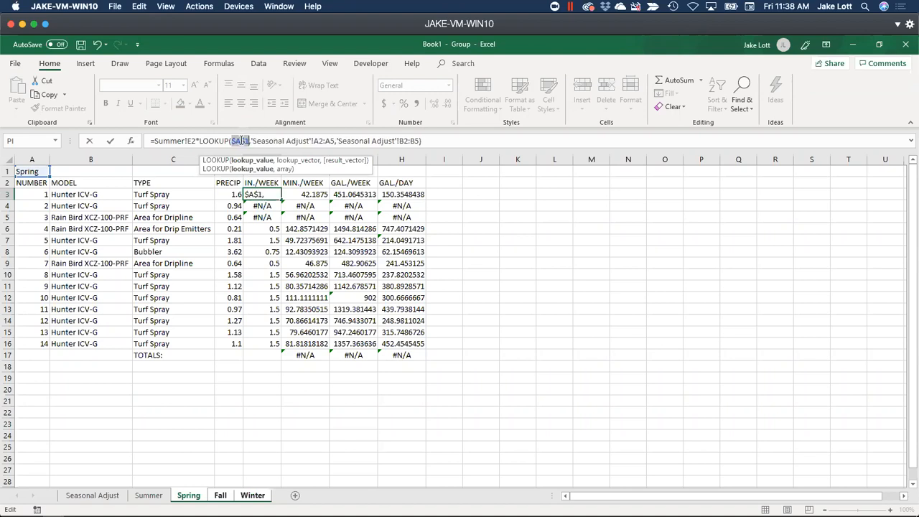
Make the Seasonal Adjust ranges in the E3 LOOKUP formula absolute as $A$2:$A$5 and $B$2:$B$5
click(315, 140)
key(F4)
click(337, 141)
key(F4)
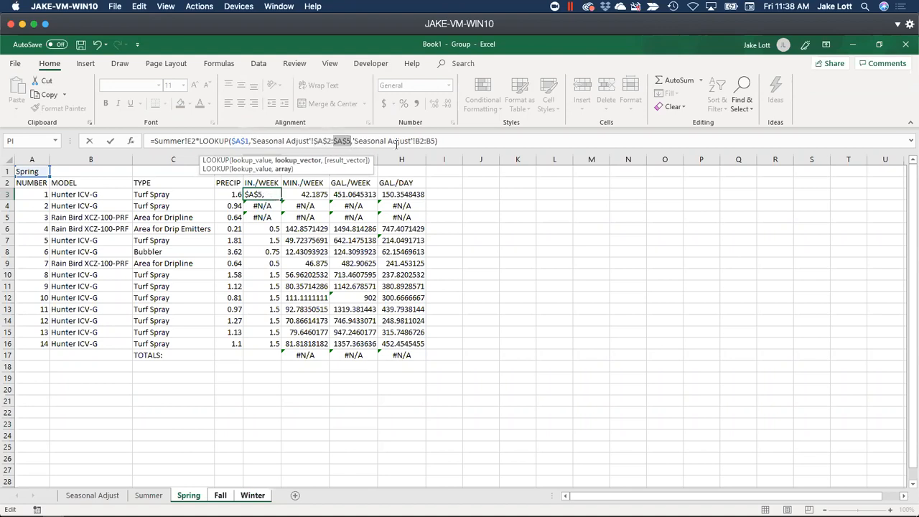
click(420, 141)
key(F4)
click(437, 140)
key(F4)
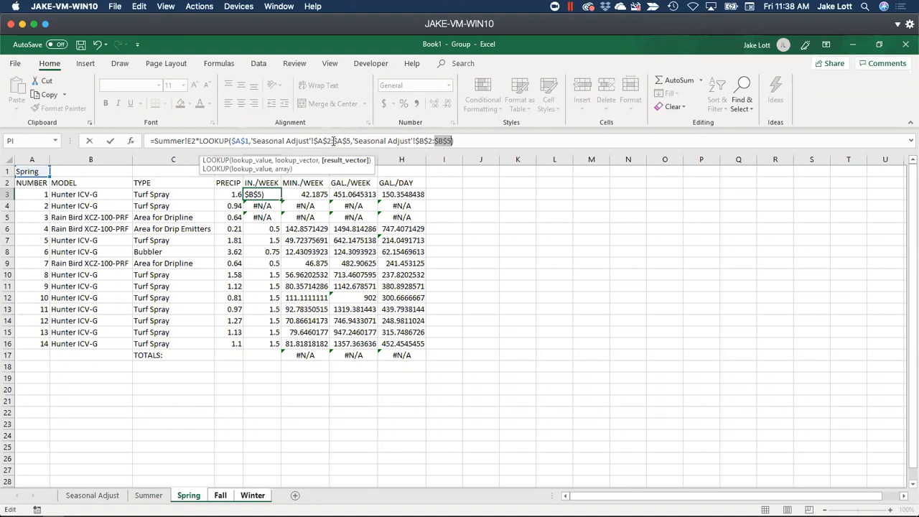
key(Return)
Fill the E3 inches-per-week formula down through E16 on the grouped season sheets
click(269, 195)
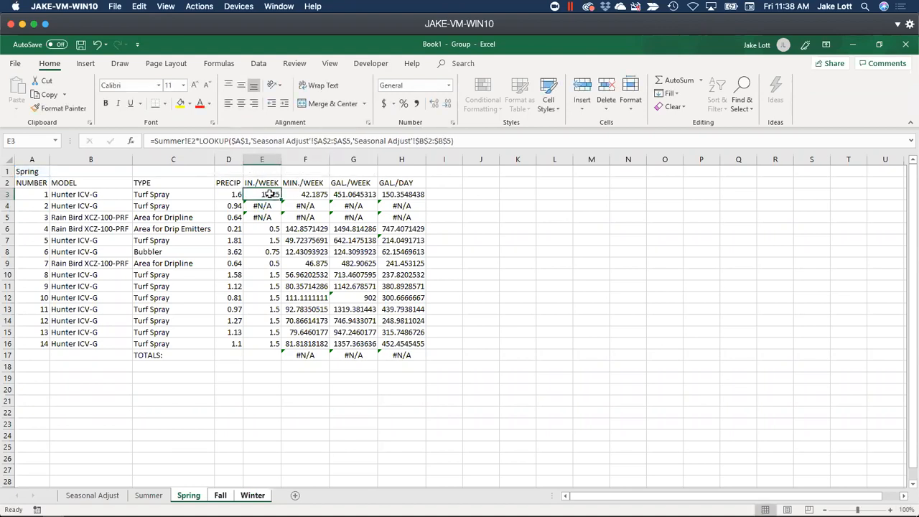
drag(281, 200, 280, 213)
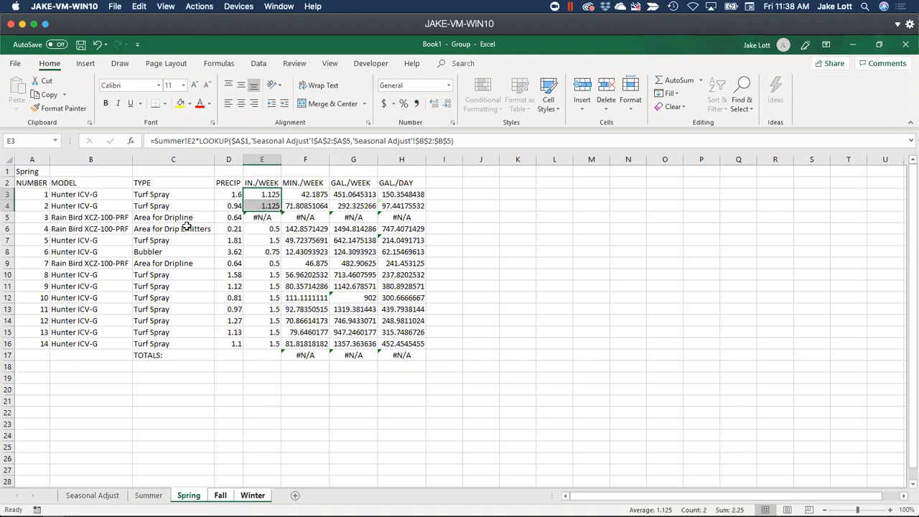
drag(280, 210, 285, 349)
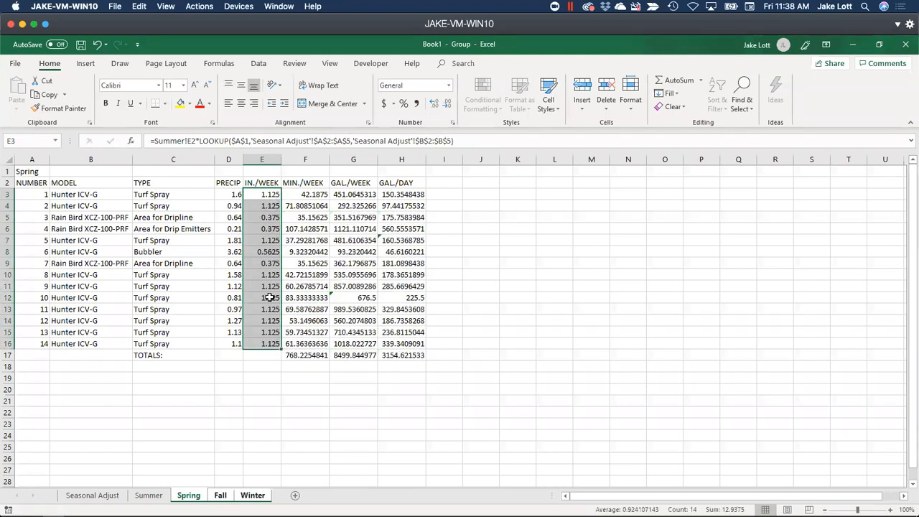
Inspect the copied LOOKUP formula in E5 and the PRECIP values in D5:D8 on the Spring sheet
click(268, 217)
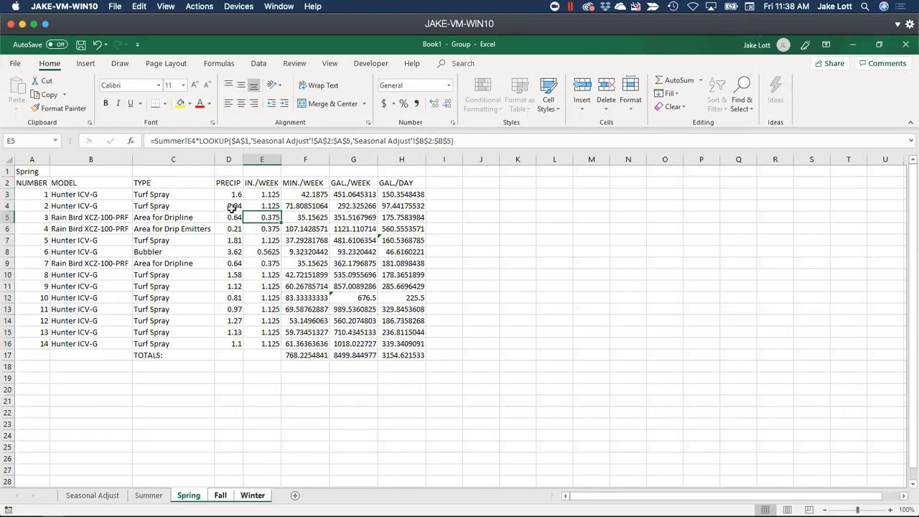
double_click(268, 217)
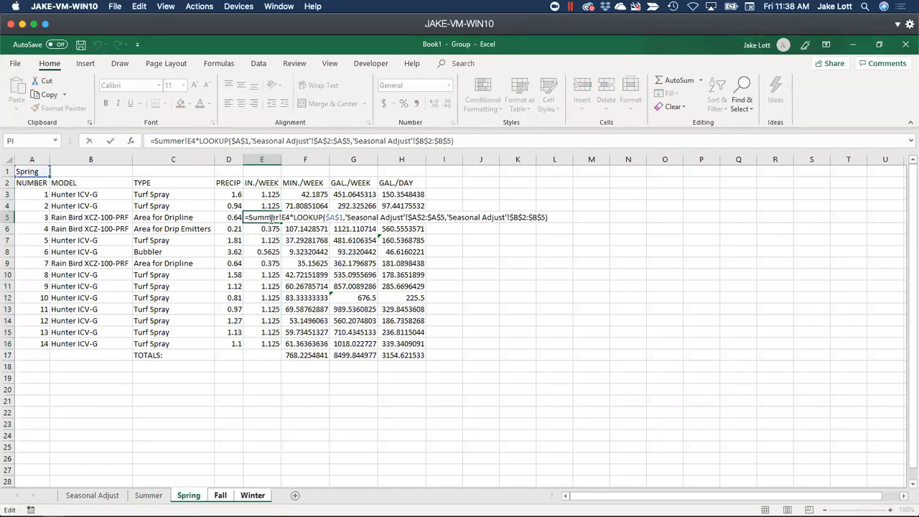
key(Escape)
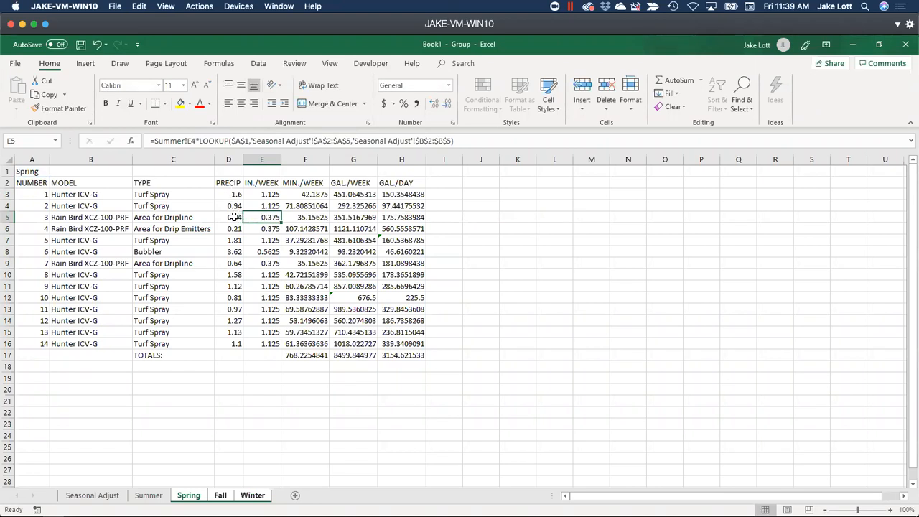
click(235, 217)
click(234, 228)
click(233, 241)
click(232, 253)
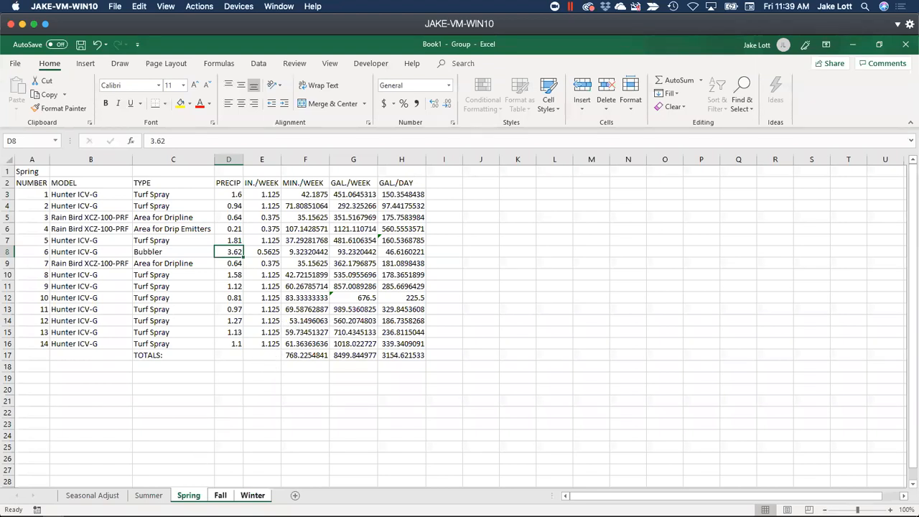
Ungroup the season sheets, fill the Spring sheet's E3 formula across to F3 and inspect the copied formula
click(148, 496)
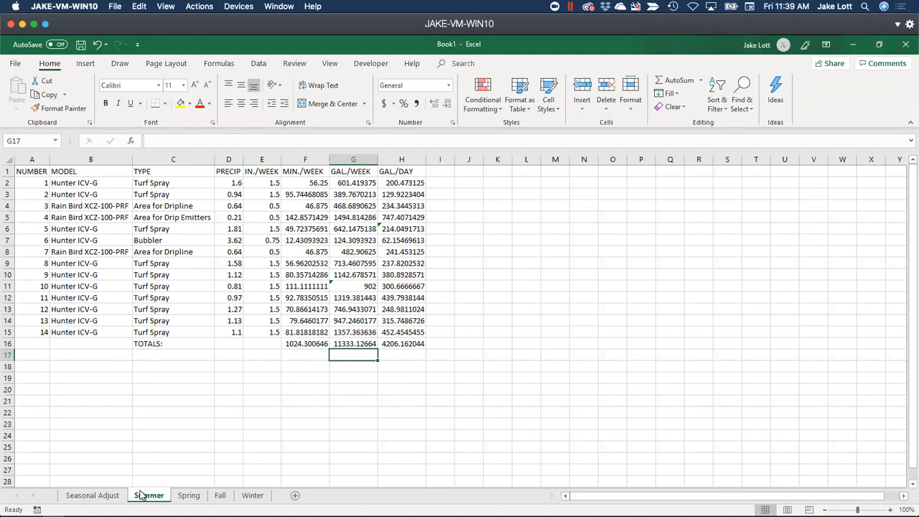
click(92, 495)
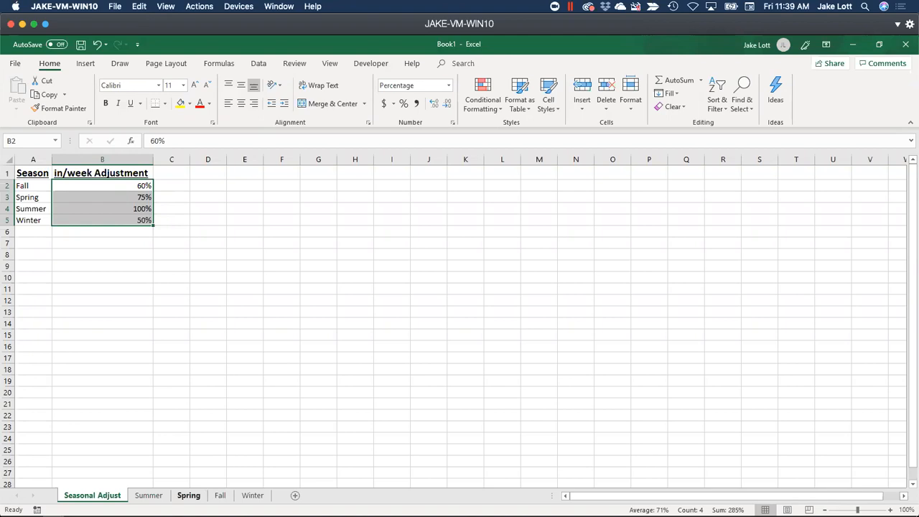
click(188, 494)
click(261, 197)
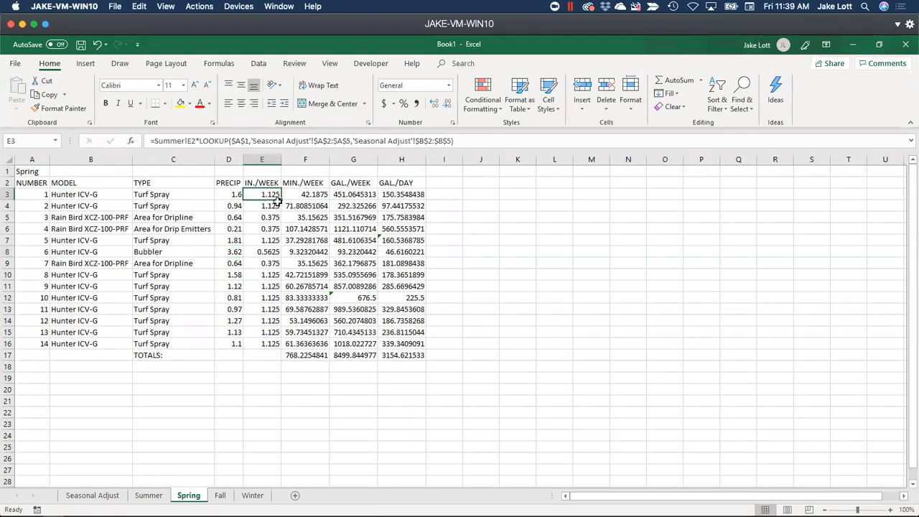
drag(282, 200, 325, 199)
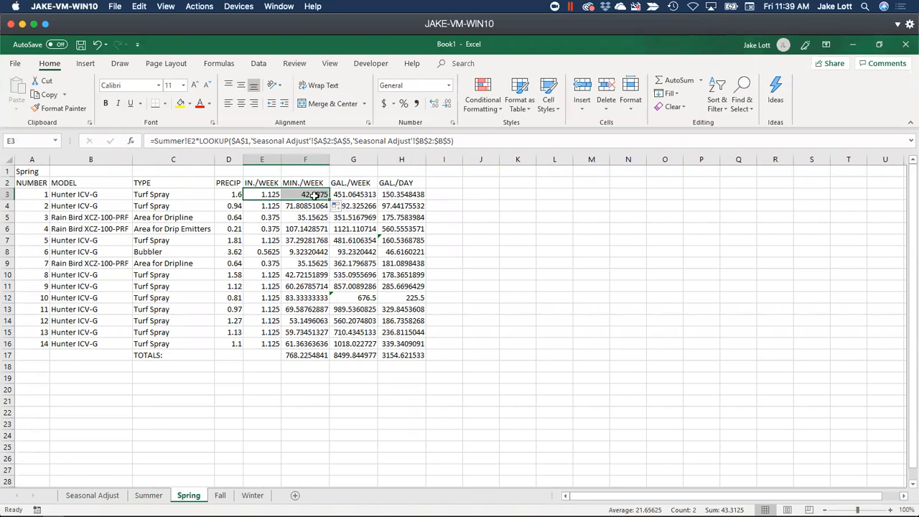
click(313, 195)
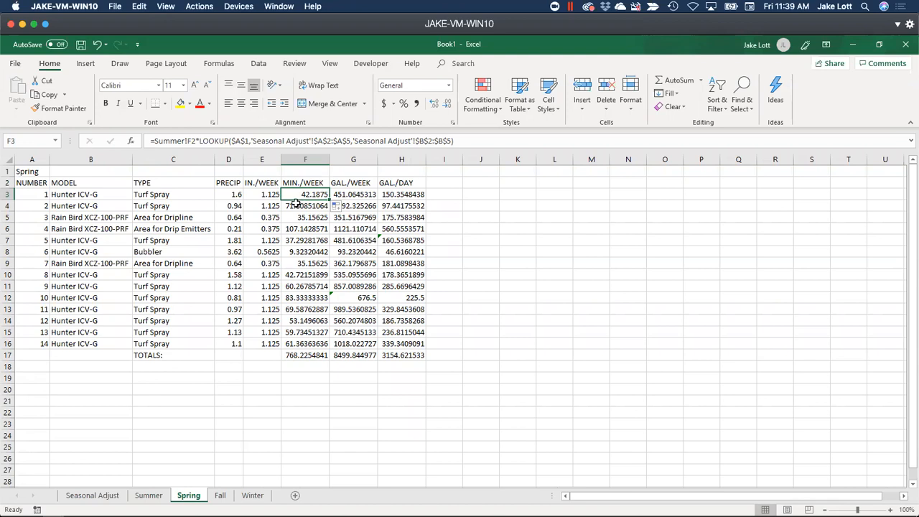
Inspect the Spring sheet's E3 LOOKUP formula and the neighbouring values in D3 and F3
key(Left)
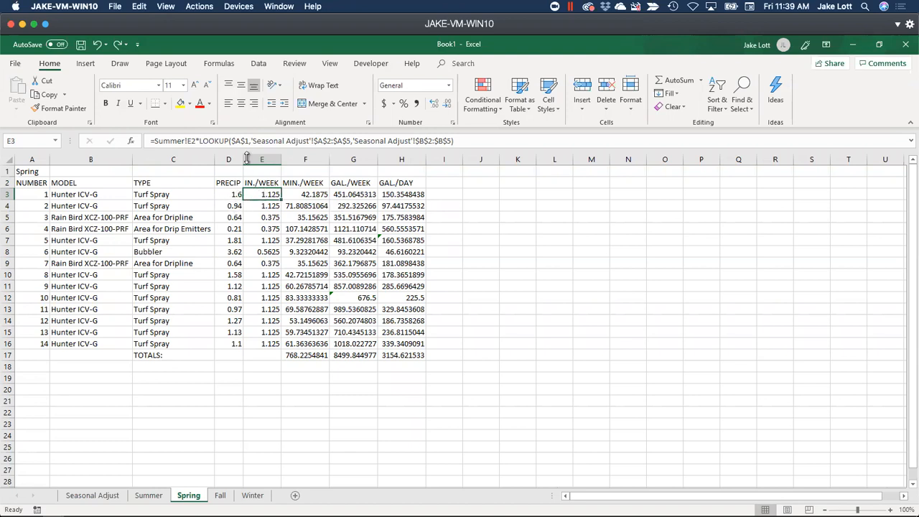
click(237, 194)
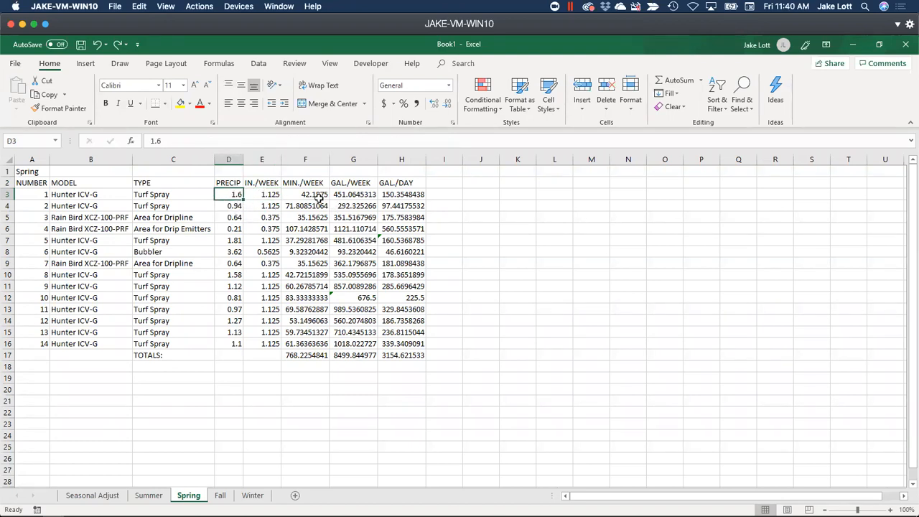
click(315, 196)
Enter the absolute test formula =SUM($E$3:$E$16) in I3 of the Spring sheet and fill it across to J3
click(443, 194)
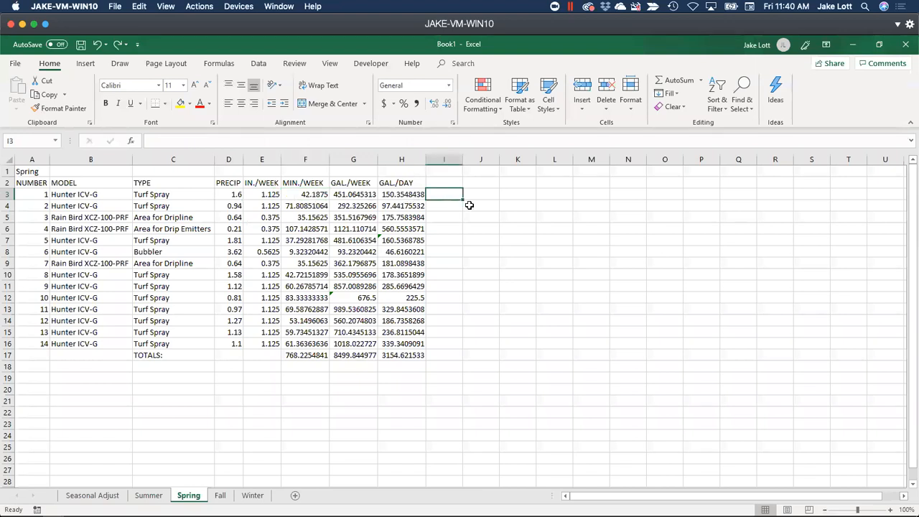
text(=)
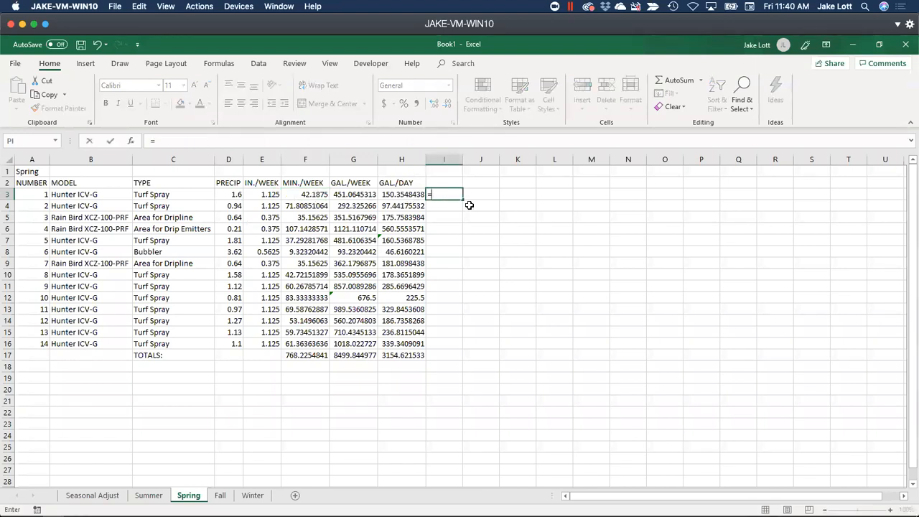
text(sum)
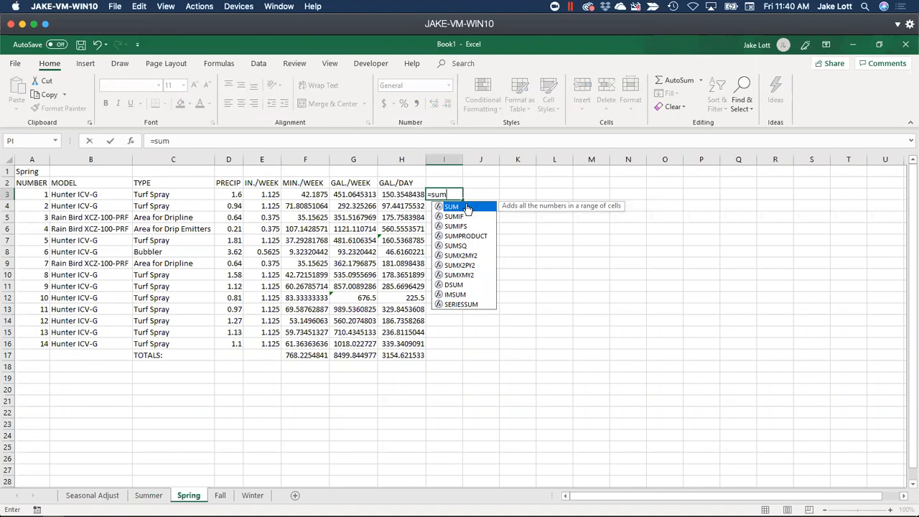
double_click(470, 208)
drag(272, 193, 258, 344)
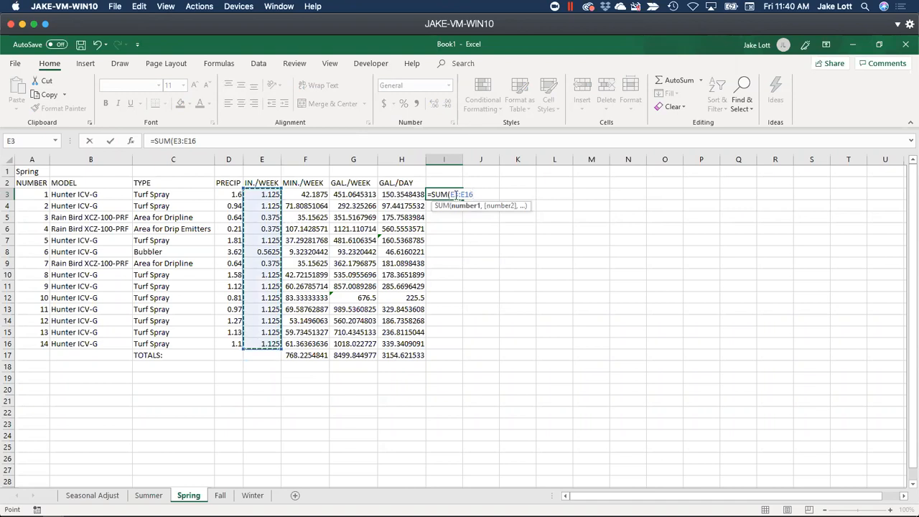
key(F4)
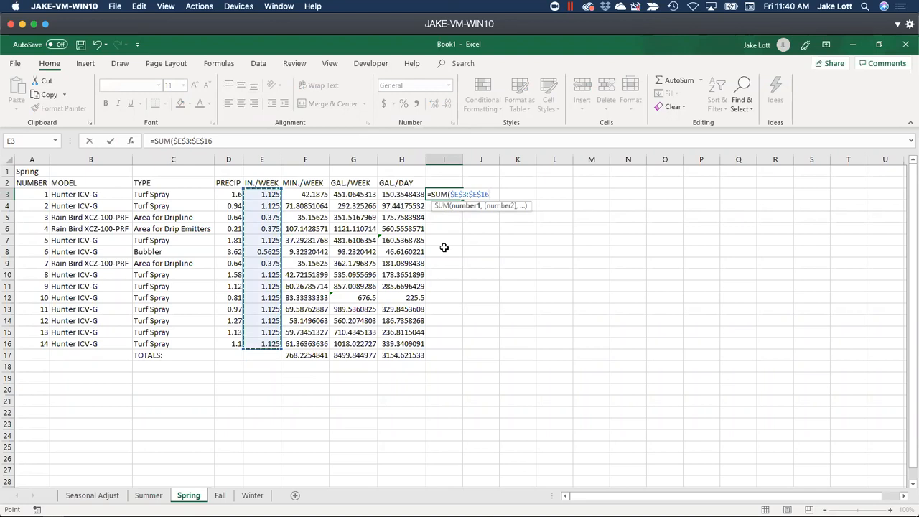
key(Return)
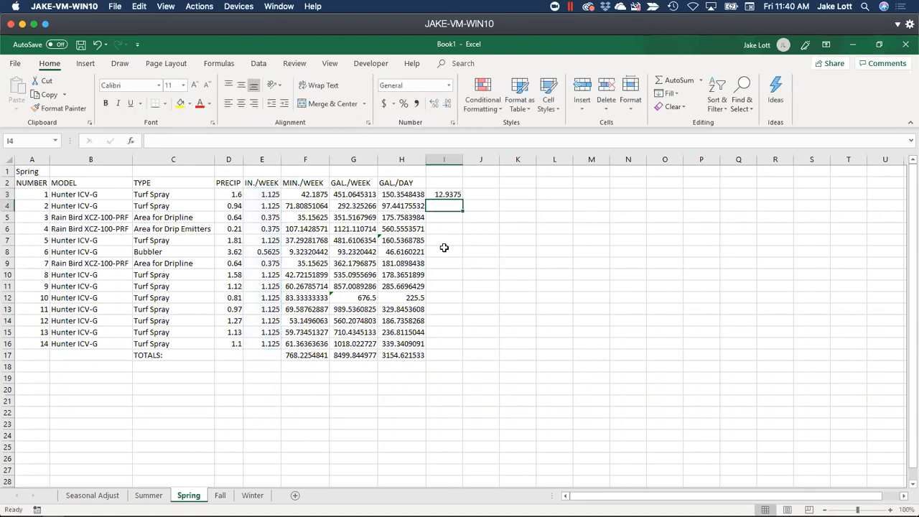
click(457, 202)
drag(463, 198, 487, 194)
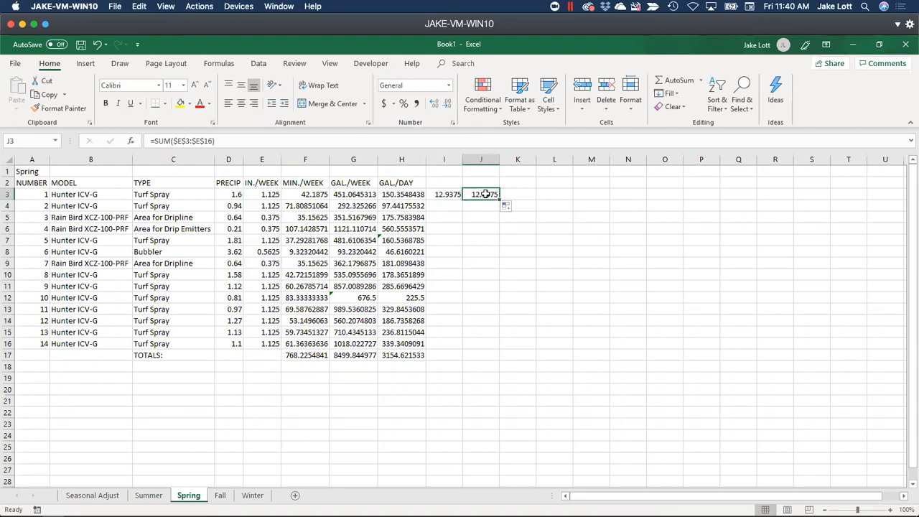
Make the J3 test formula relative as =SUM(E3:E16) and fill it across to K3
double_click(487, 194)
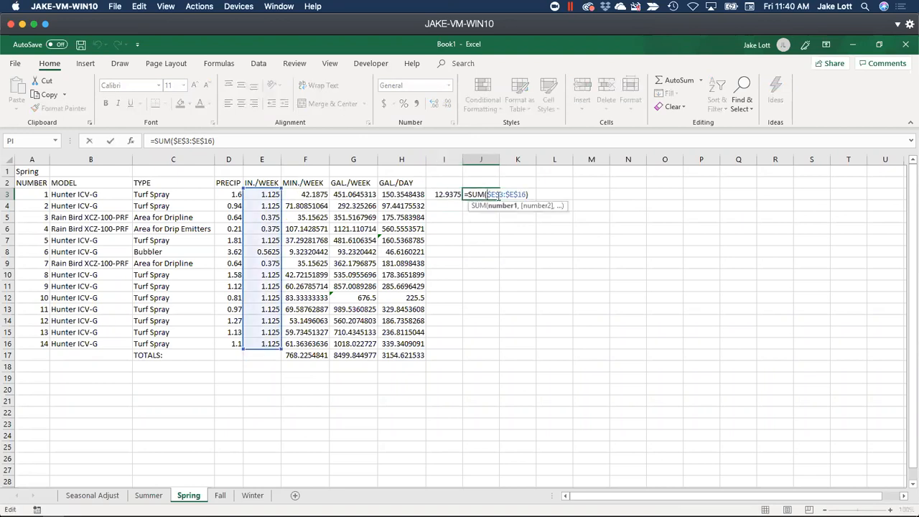
key(Delete)
key(Right)
key(Delete)
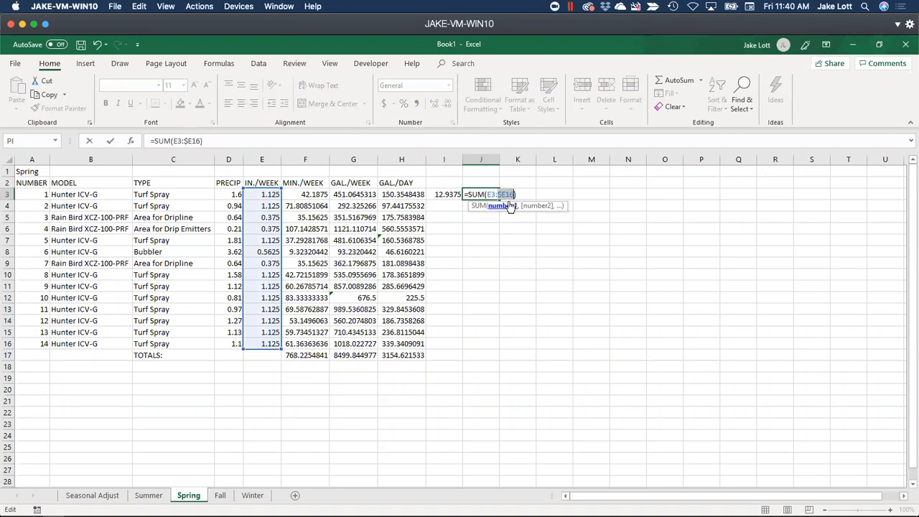
key(Return)
click(488, 195)
drag(499, 200, 528, 201)
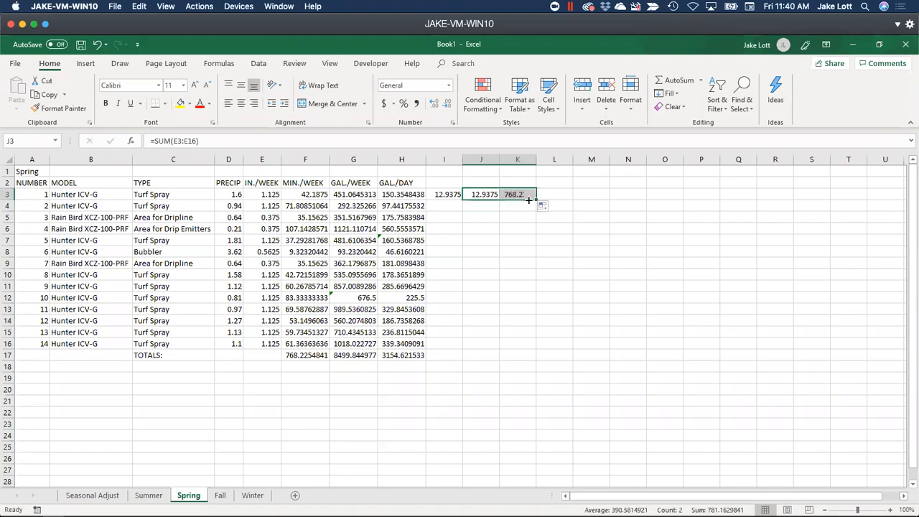
Compare the relative SUM formulas in K3 and J3 with the absolute one in I3
double_click(519, 194)
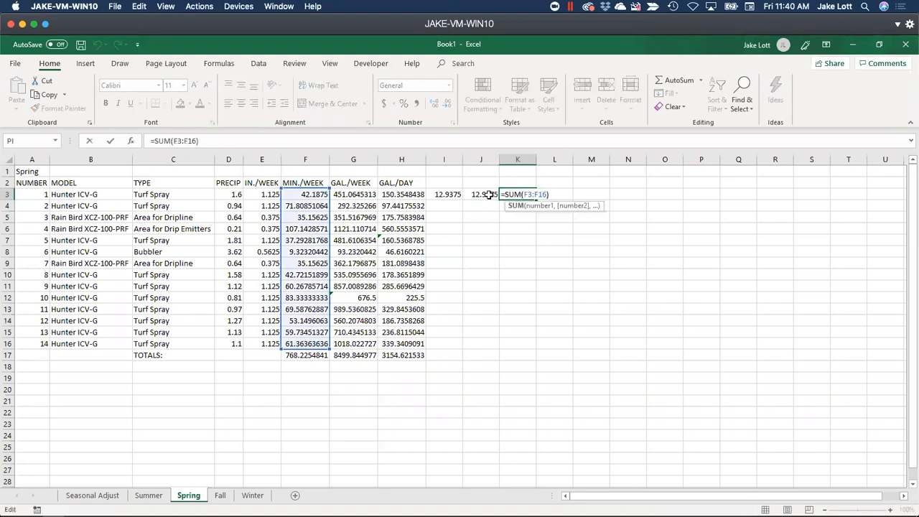
click(484, 195)
double_click(485, 194)
key(Escape)
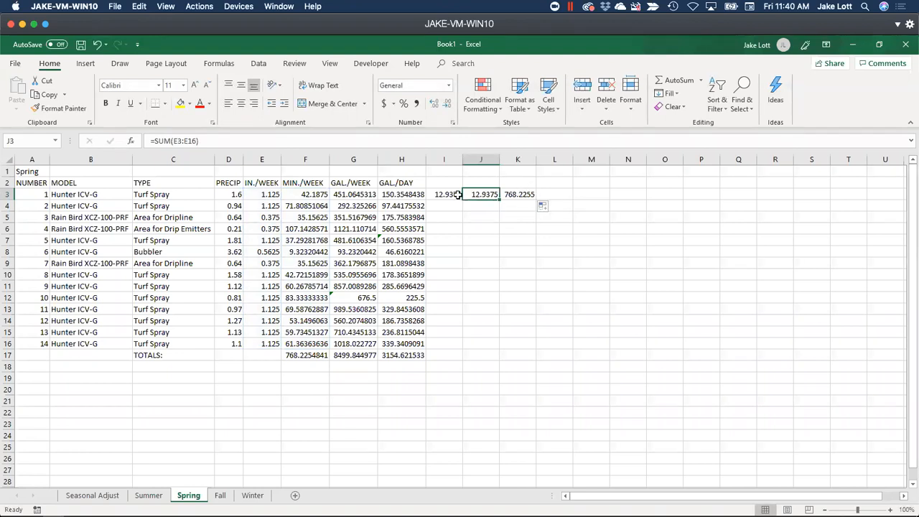
click(451, 194)
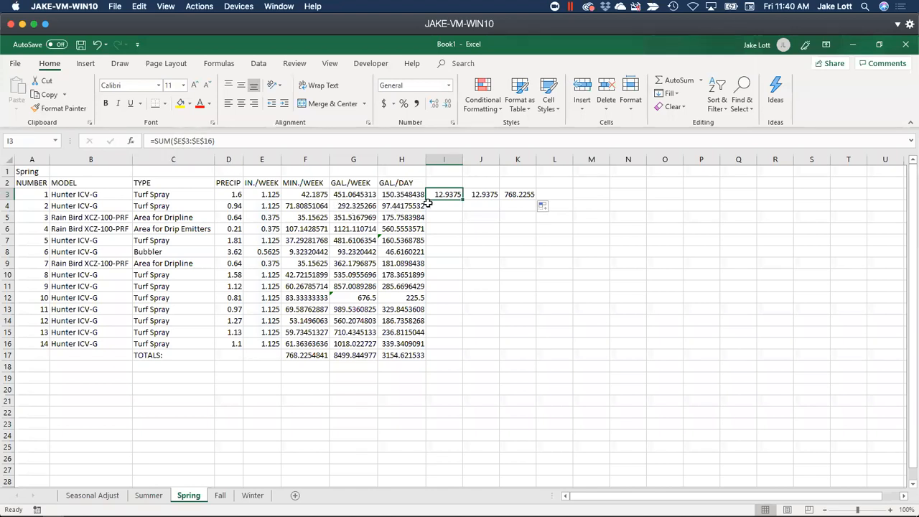
drag(447, 195, 516, 194)
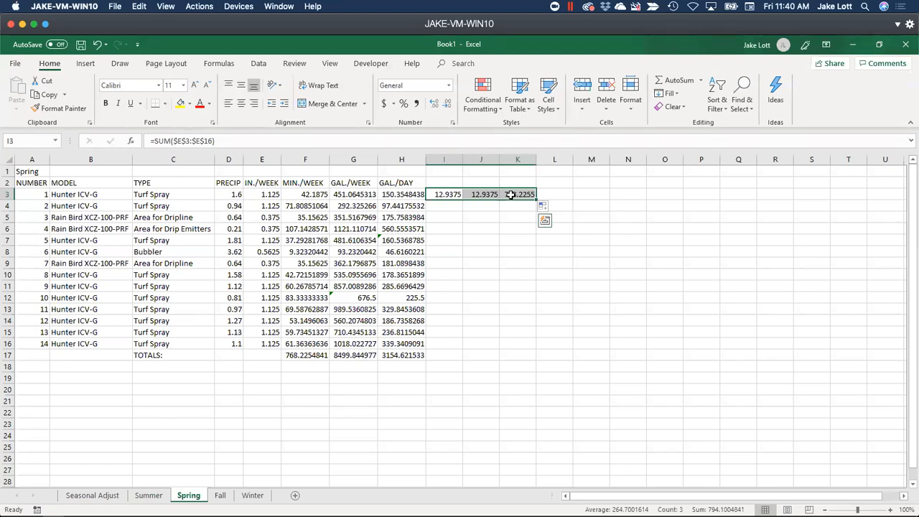
key(BackSpace)
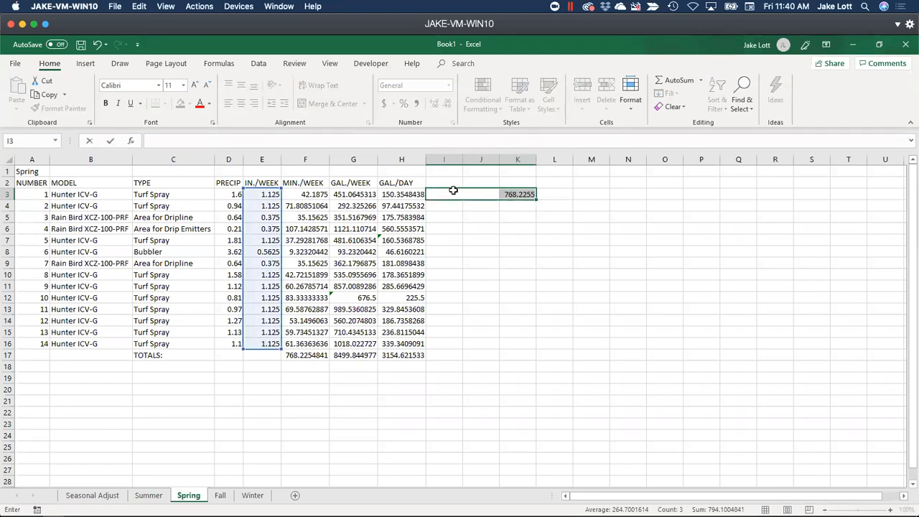
key(ctrl+Return)
Fill the Spring sheet's E3 formula down through E9 as a demonstration, and undo that fill
click(271, 194)
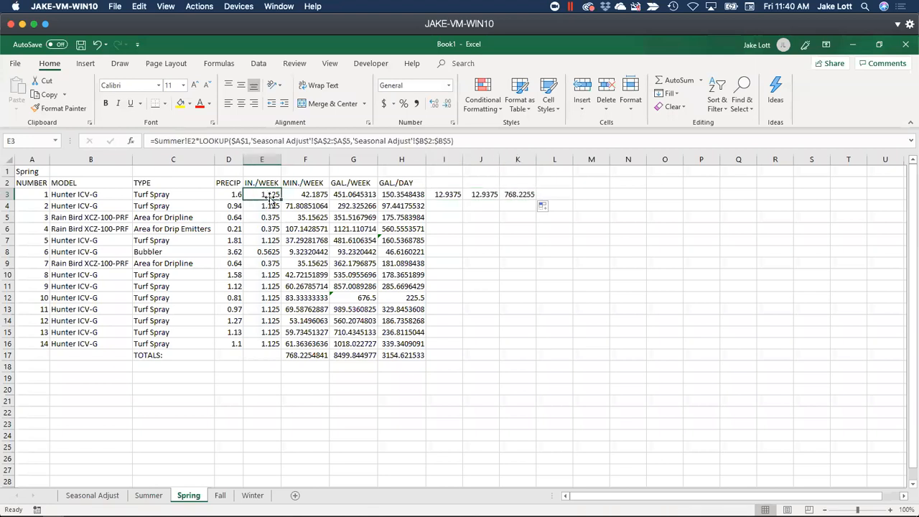
drag(281, 200, 268, 266)
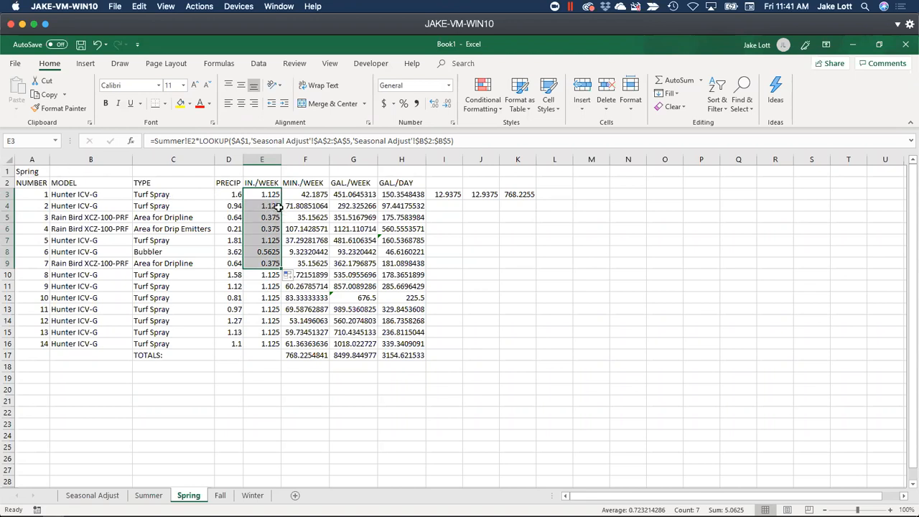
key(ctrl+z)
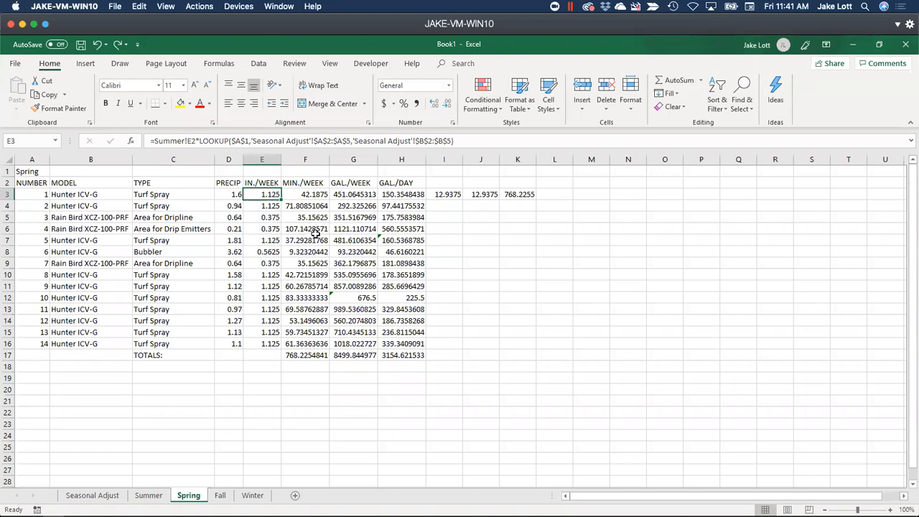
Undo the SUM test entries in I3:K3 while keeping the inches-per-week fill in E3:E16, redoing it if it is undone
drag(443, 196, 538, 195)
key(ctrl+z)
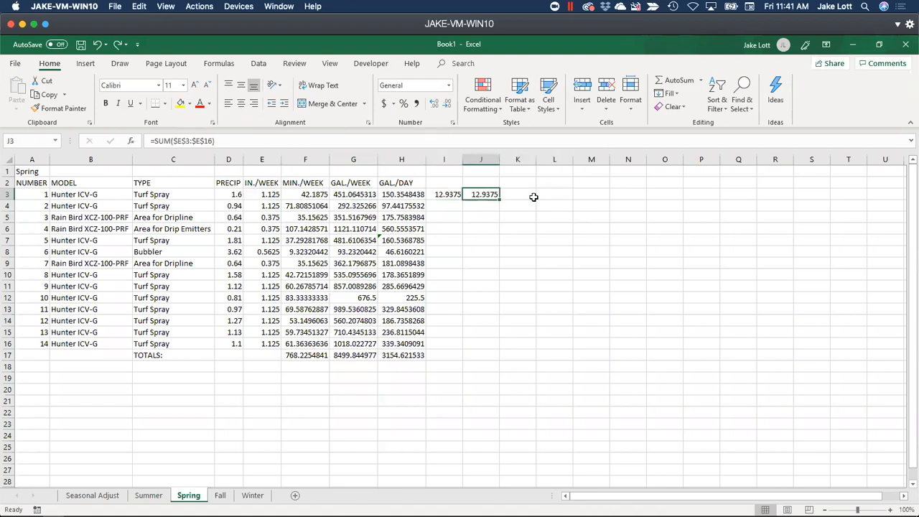
key(ctrl+z)
key(ctrl+z)
key(ctrl+z)
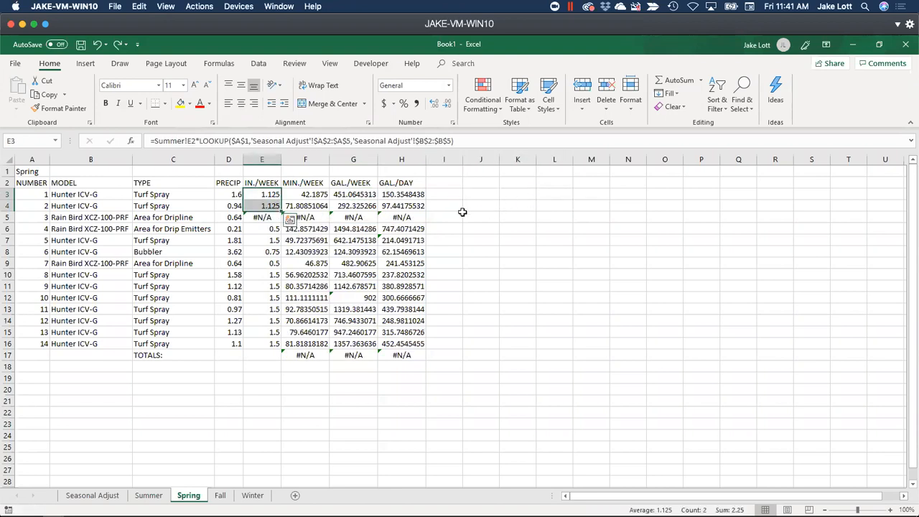
click(118, 45)
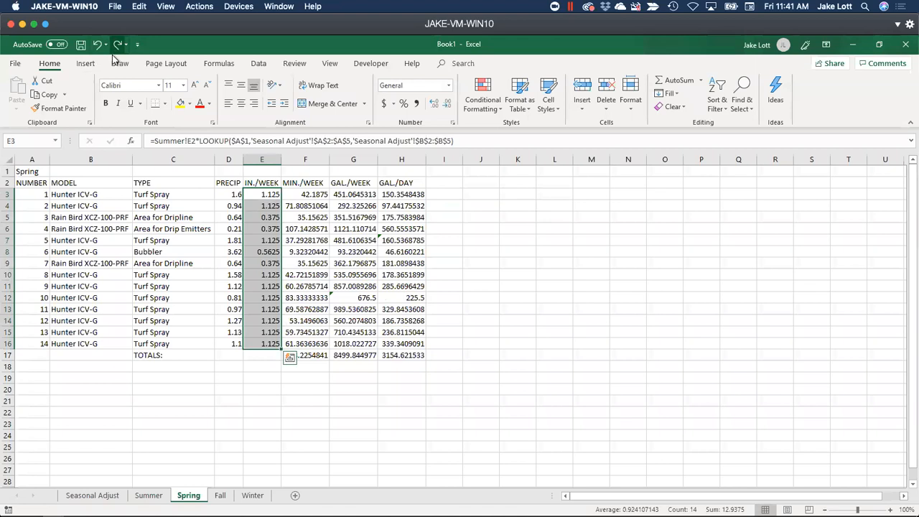
Check the copied LOOKUP formulas in E10 on the Spring sheet and in E5, E7, E12 and E16 on the Fall sheet
click(261, 277)
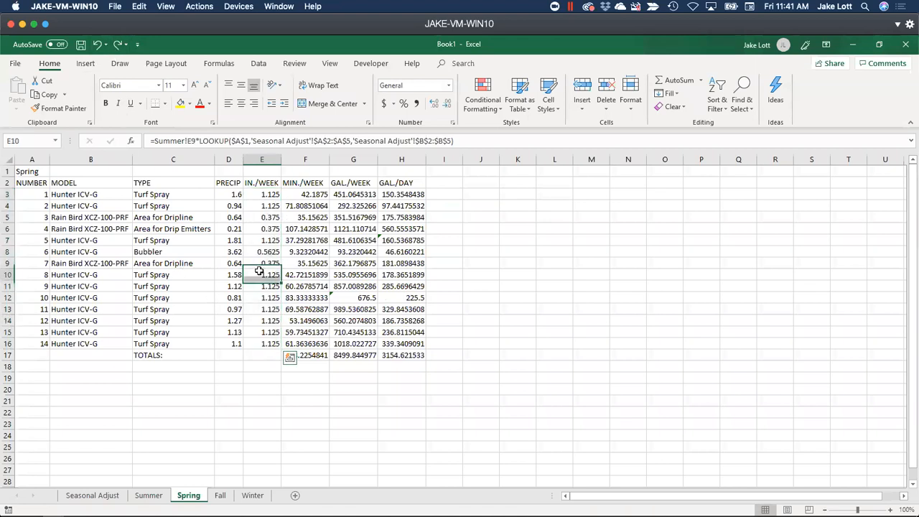
click(218, 495)
click(268, 216)
click(269, 240)
click(264, 297)
click(260, 344)
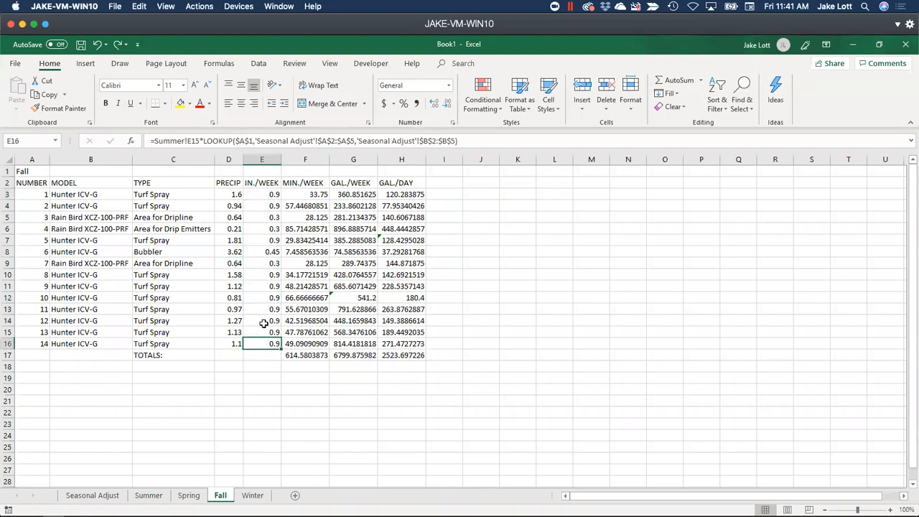
Group the Spring, Fall and Winter sheets, and ungroup them by viewing the Summer sheet
click(188, 495)
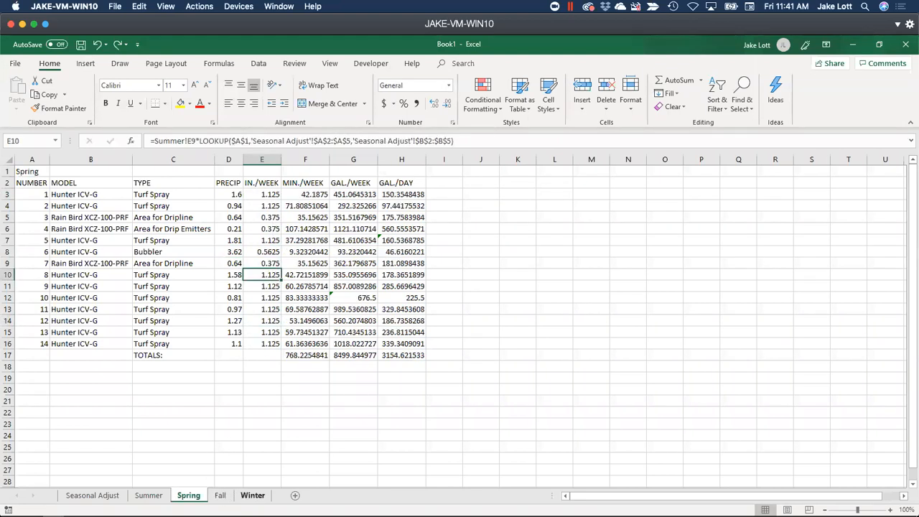
shift+click(252, 495)
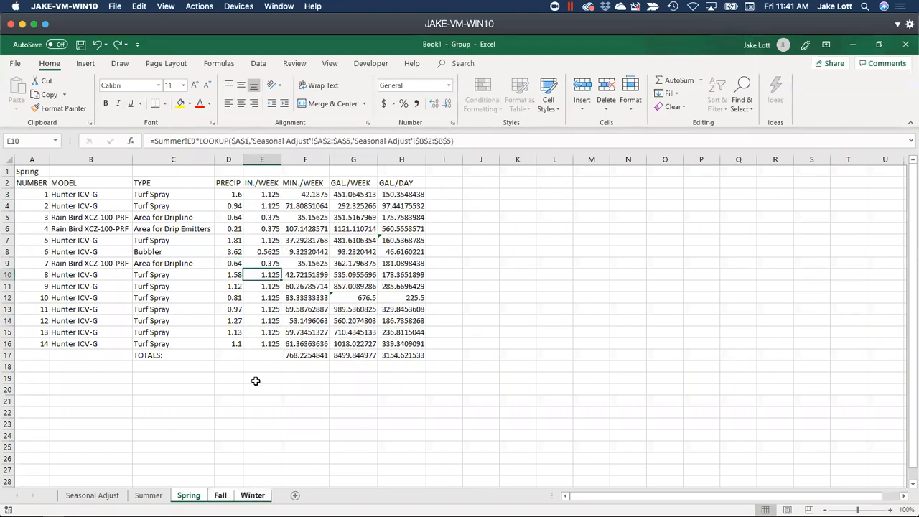
click(148, 495)
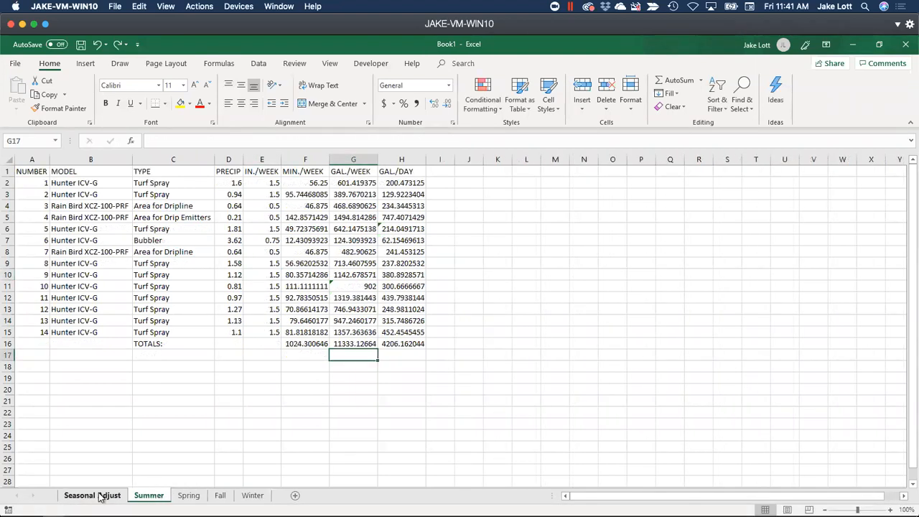
Shade the in/week adjustment percentages in B2:B5 of the Seasonal Adjust sheet light blue and reselect the range
click(102, 495)
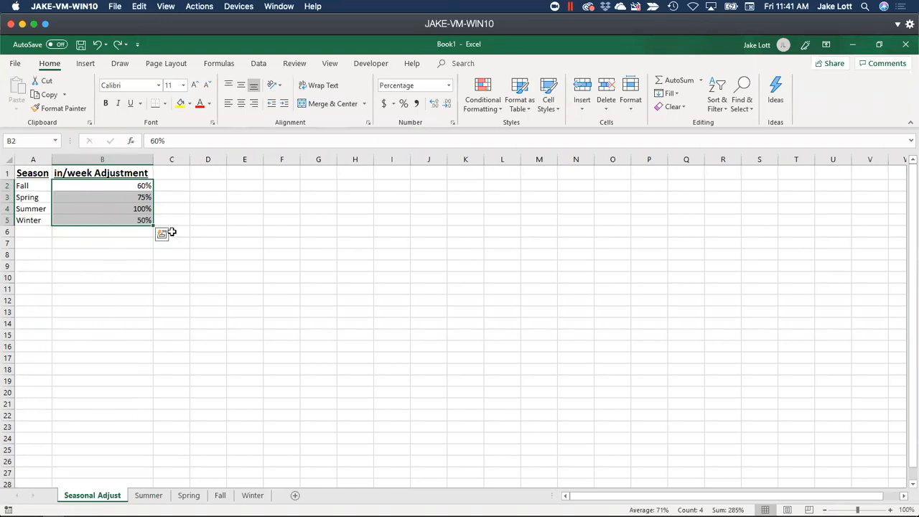
click(294, 63)
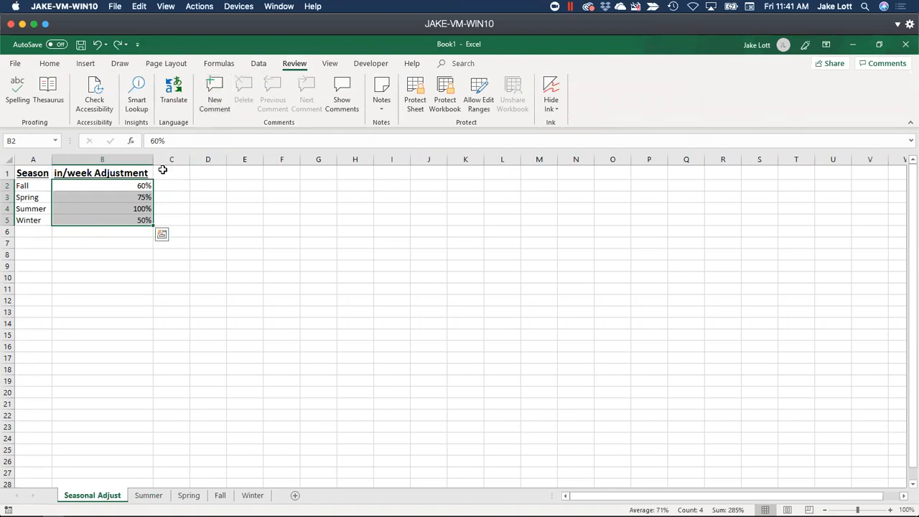
click(135, 173)
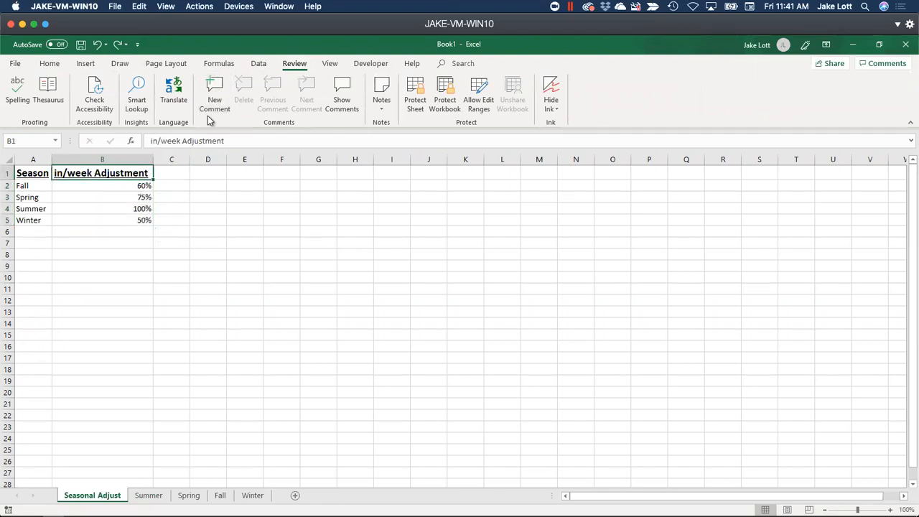
click(137, 187)
drag(136, 200, 136, 219)
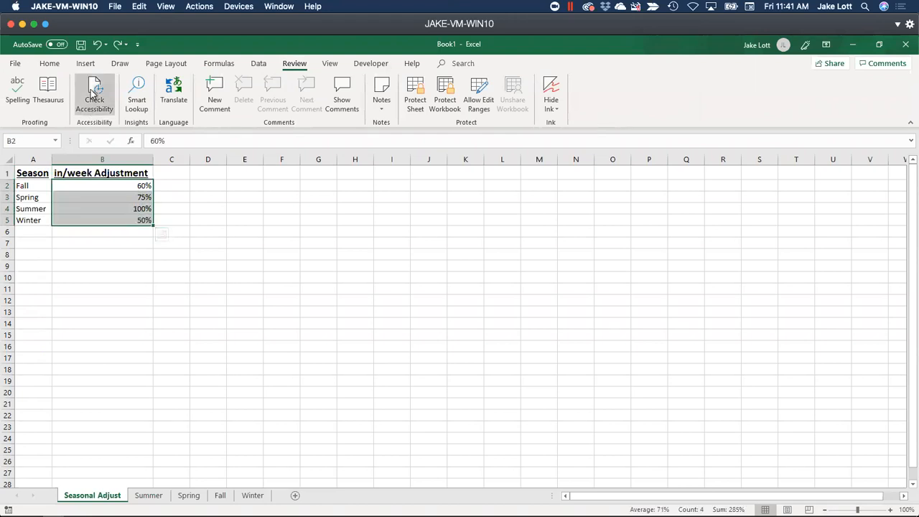
click(48, 64)
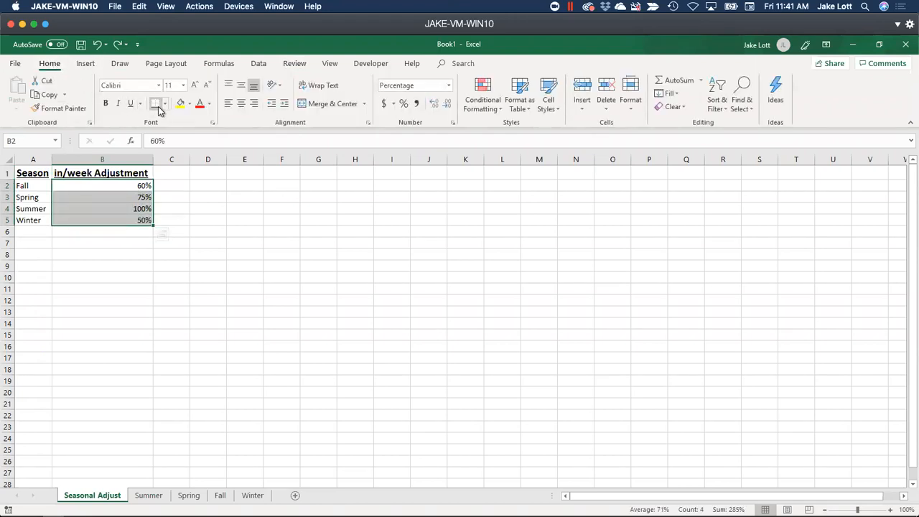
click(191, 104)
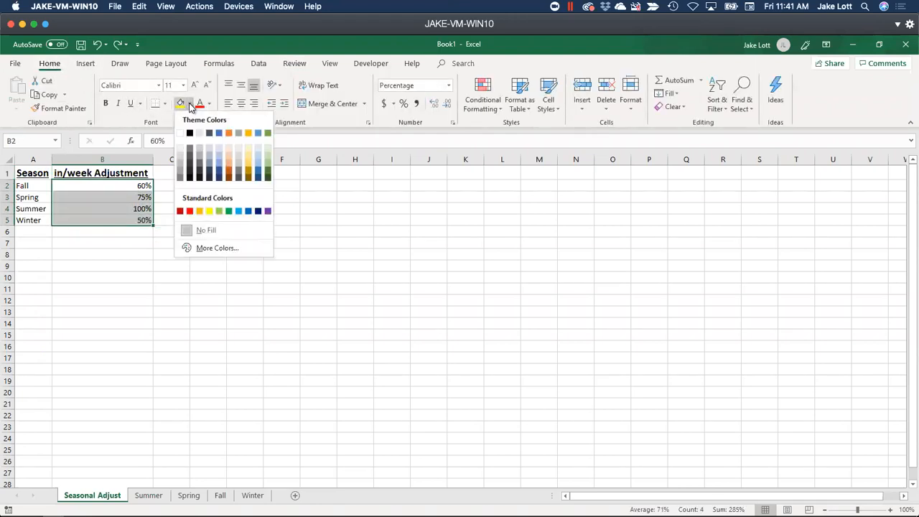
click(219, 150)
click(174, 198)
drag(135, 185, 137, 217)
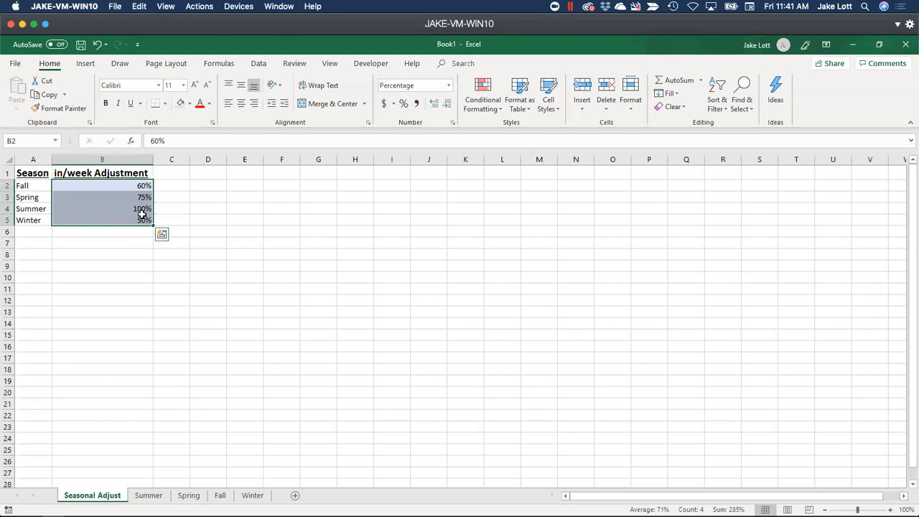
Shade the IN./WEEK values in E2:E15 of the Summer sheet light blue to match the adjustment percentages
click(170, 188)
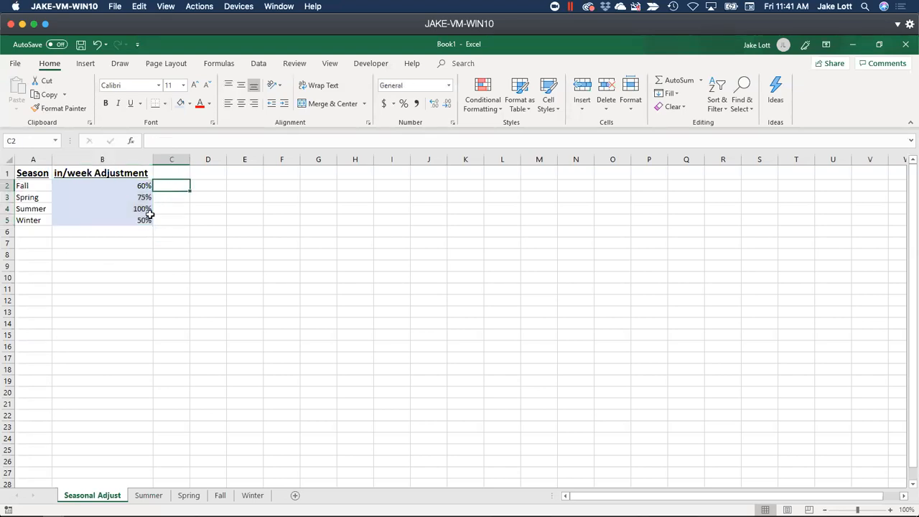
click(149, 496)
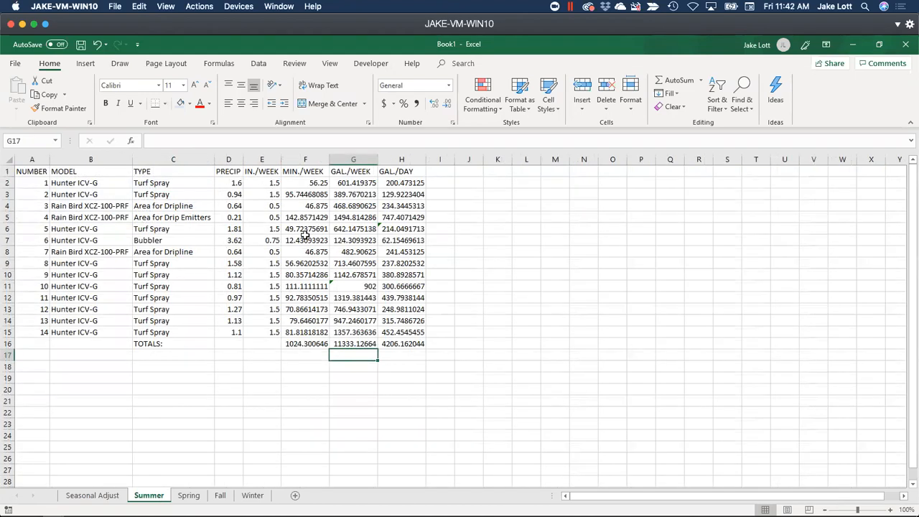
drag(262, 183, 266, 332)
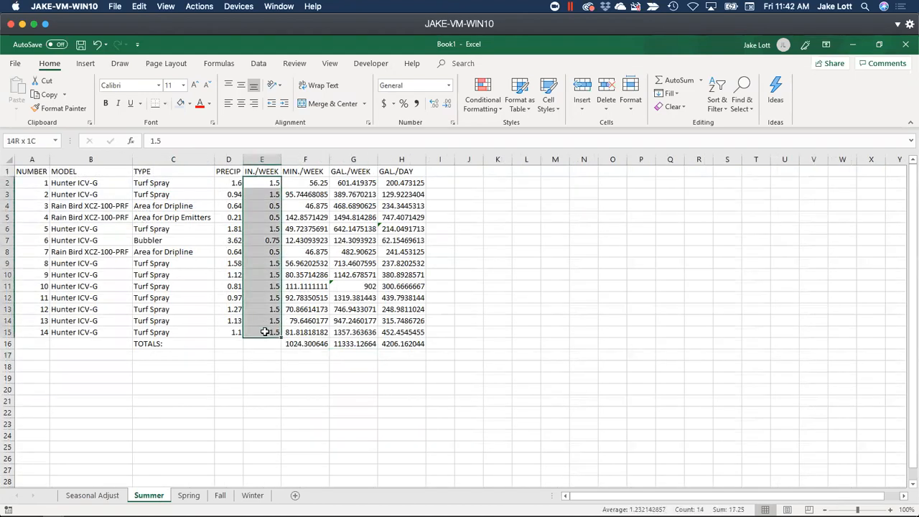
click(180, 102)
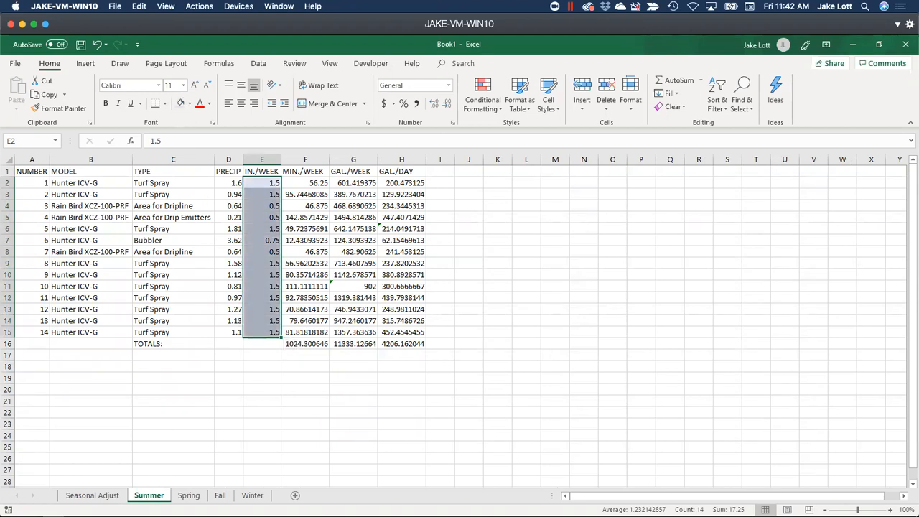
Set the IN./WEEK value for station 1 in E2 of the Summer sheet to 2
click(264, 184)
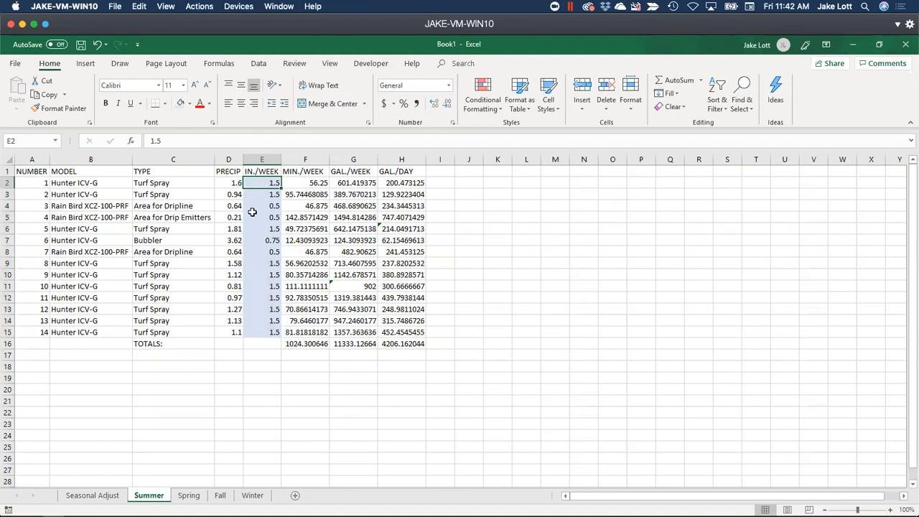
text(2)
key(Return)
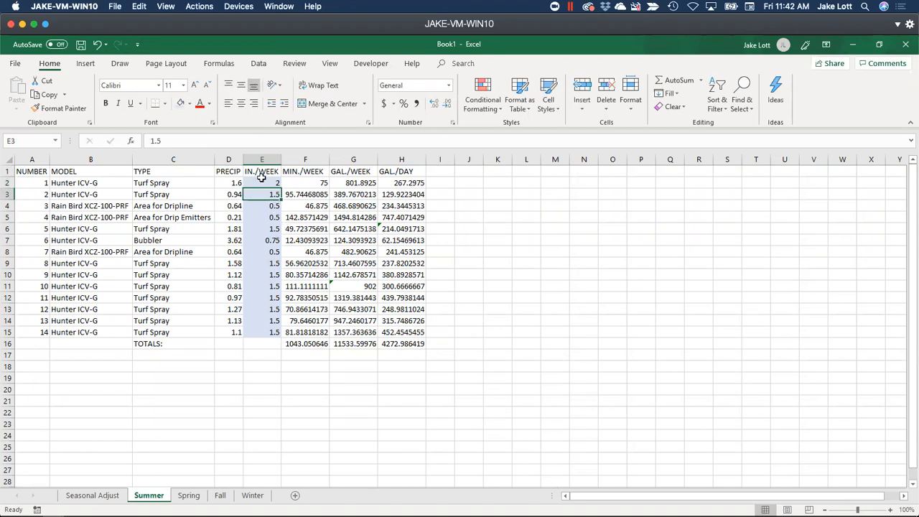
Check how the Summer IN./WEEK change carries through to the Spring, Fall and Winter sheets, and view the Seasonal Adjust percentages
click(188, 496)
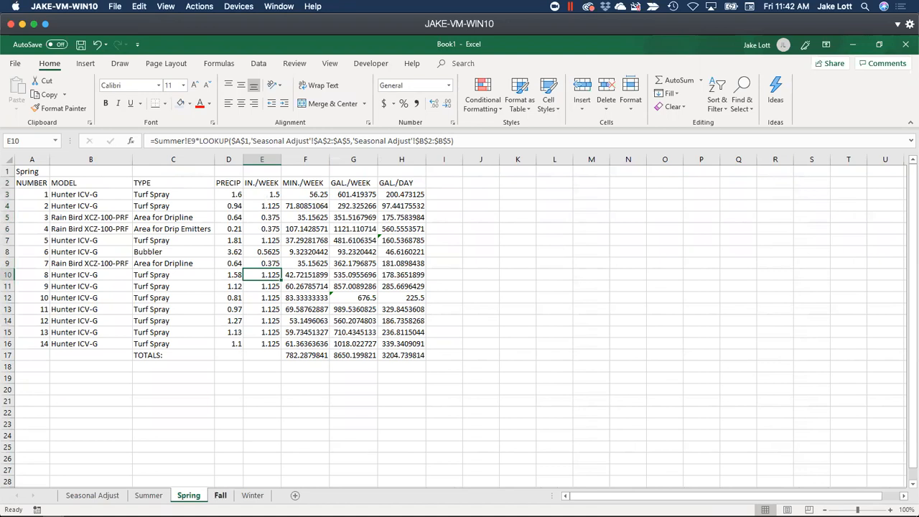
key(ctrl+Page_Down)
key(ctrl+Page_Down)
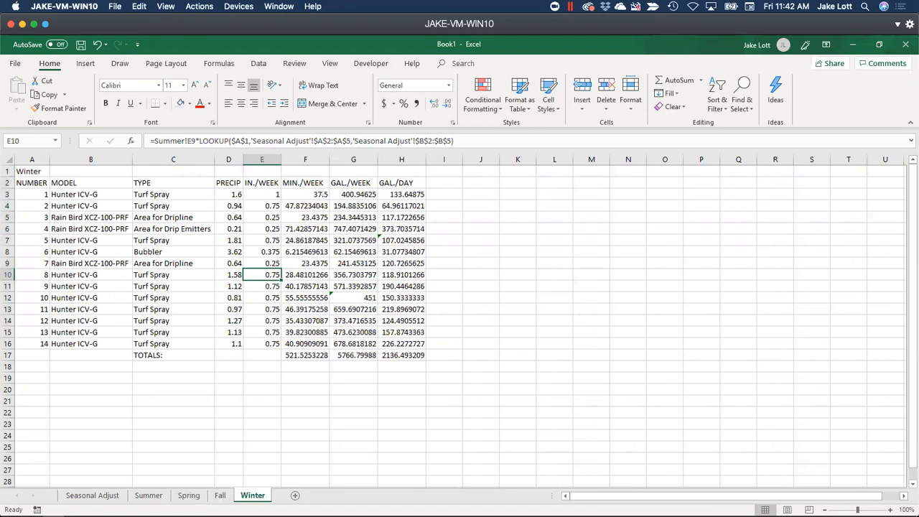
click(149, 495)
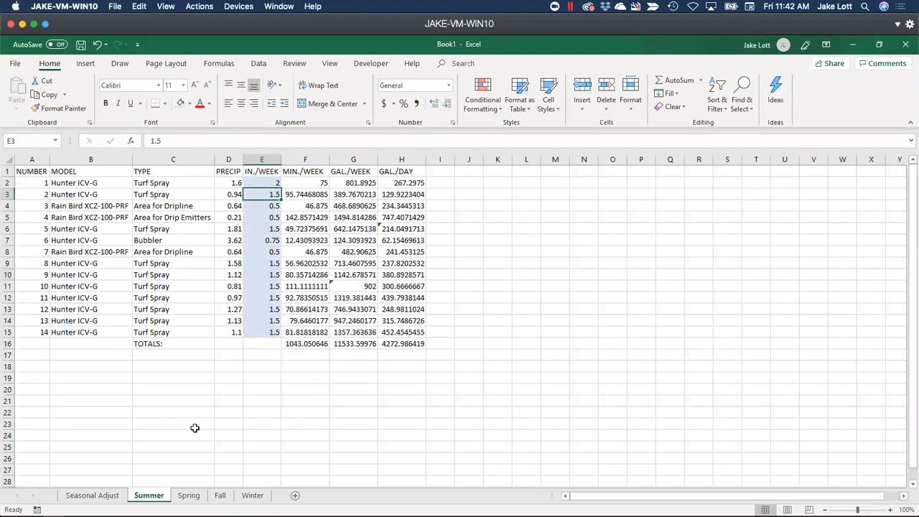
click(189, 496)
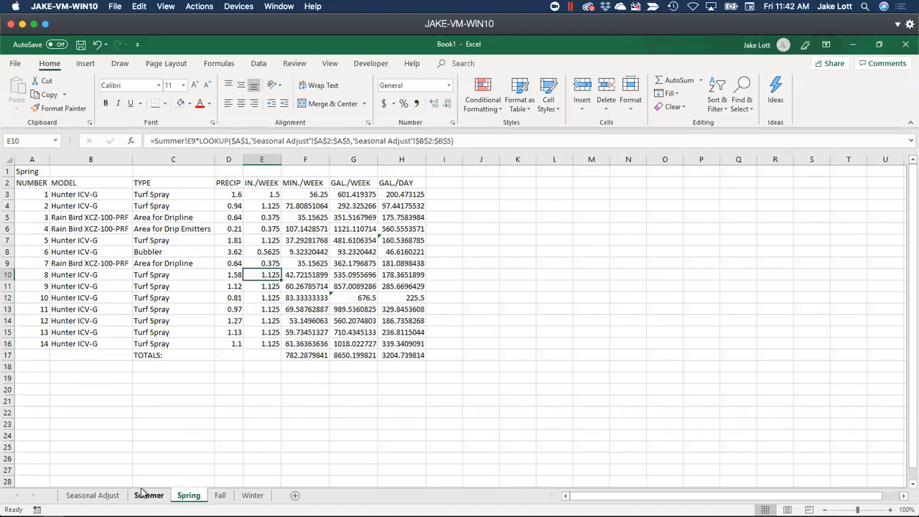
click(92, 495)
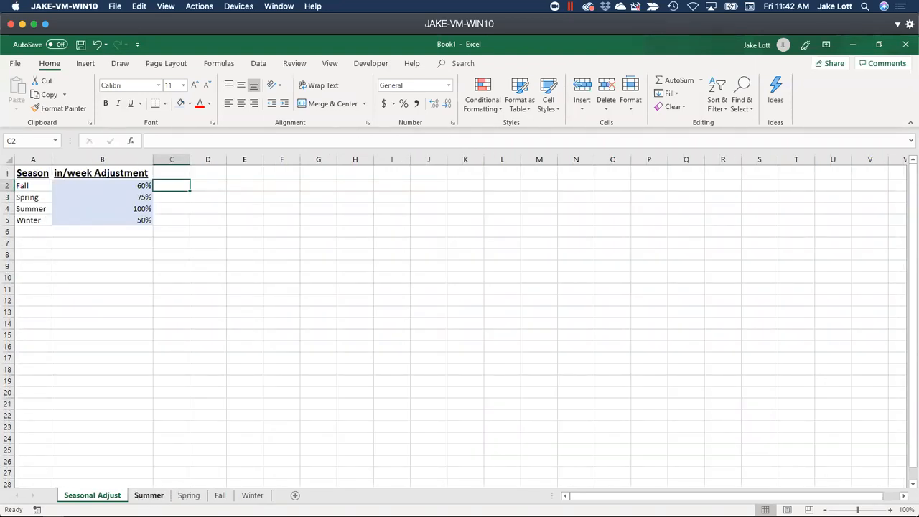
Fill the IN./WEEK cells E9:E15 for turf spray stations 8 to 14 on the Summer sheet with 2
click(149, 495)
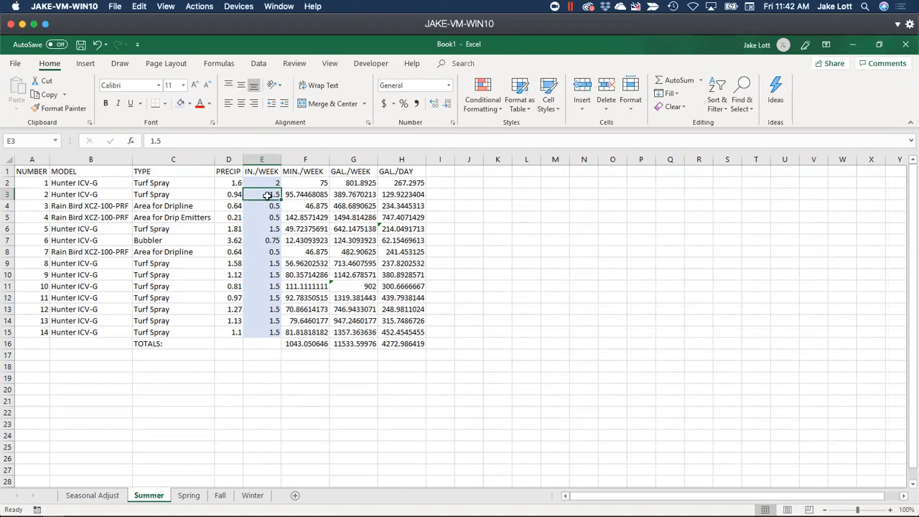
drag(259, 182, 271, 330)
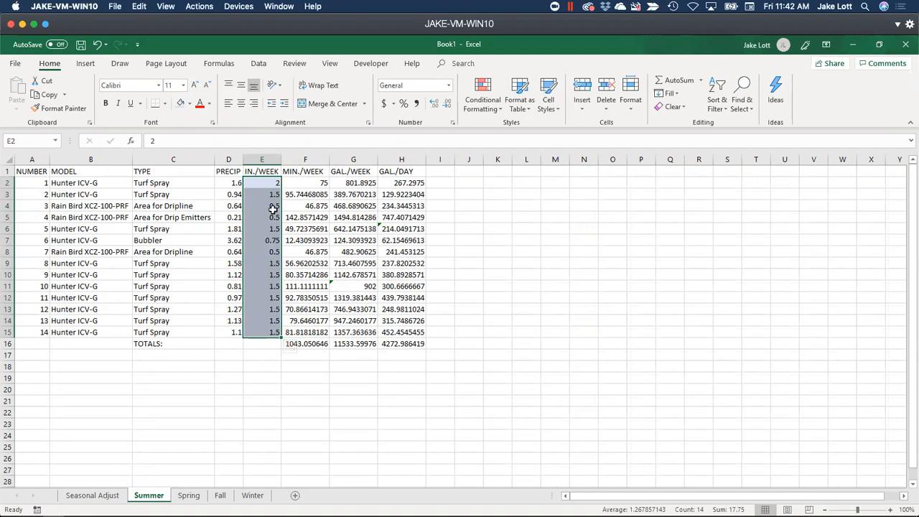
drag(263, 224, 262, 218)
click(262, 184)
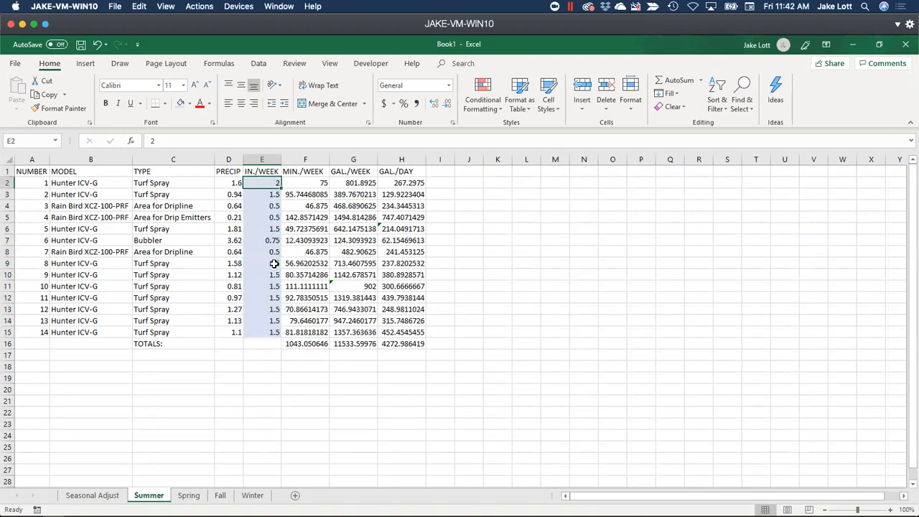
drag(263, 261, 273, 332)
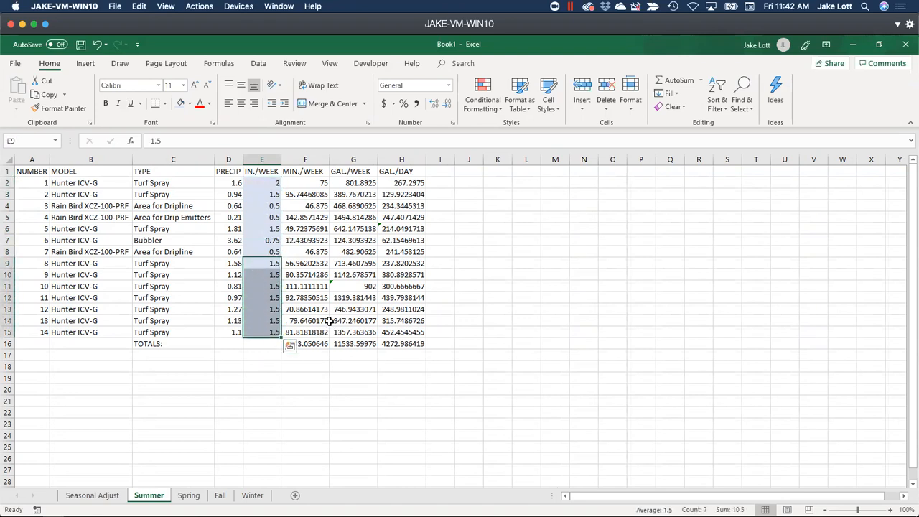
text(2)
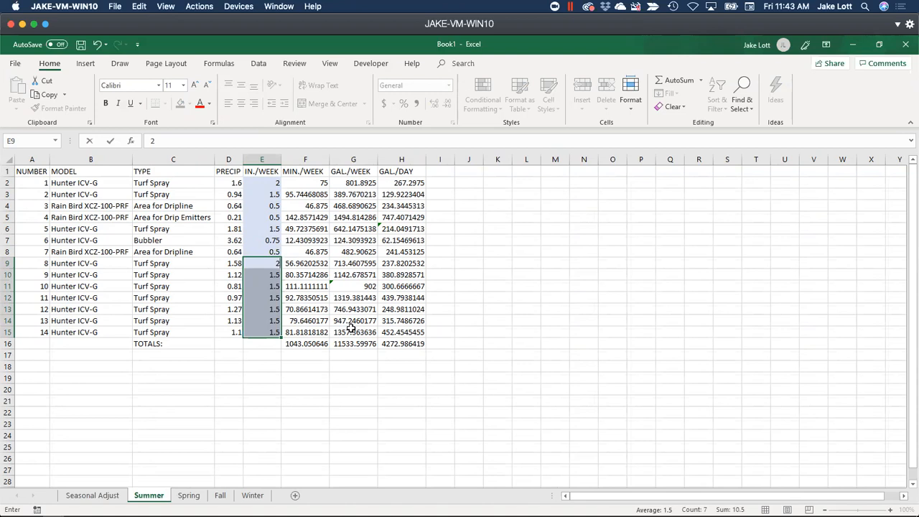
key(ctrl+Return)
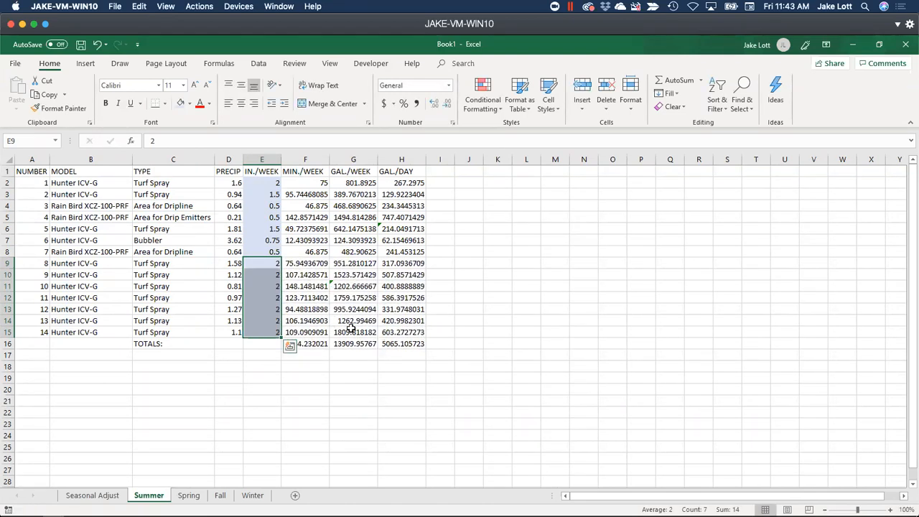
Set the IN./WEEK values of turf spray stations 2 and 5, in E3 and E6, to 2 together
click(268, 229)
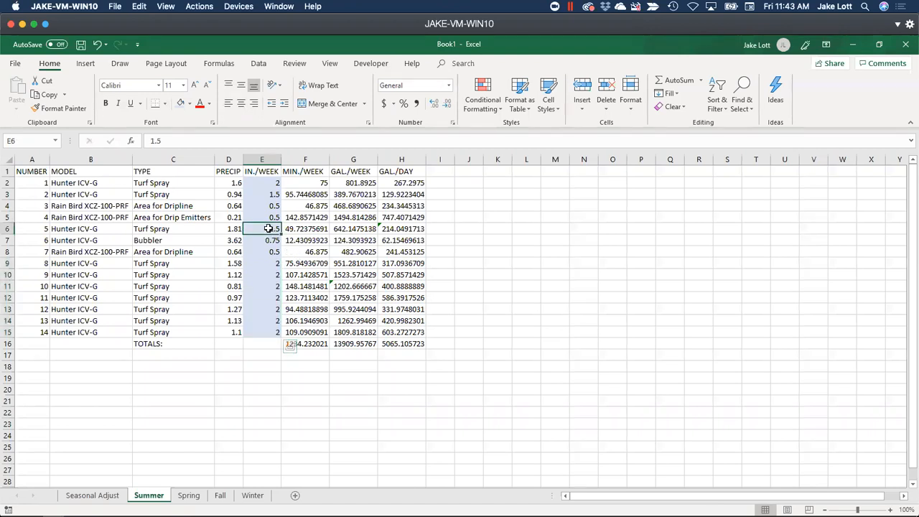
ctrl+click(266, 197)
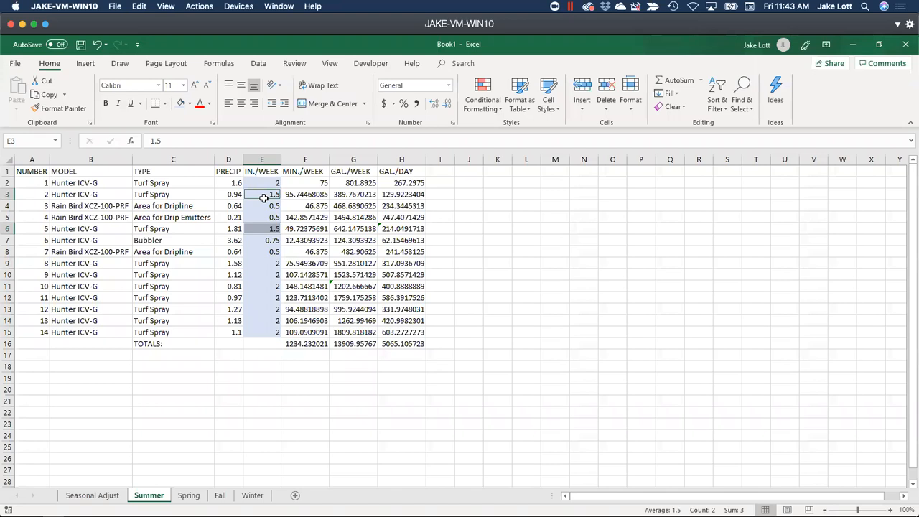
text(2)
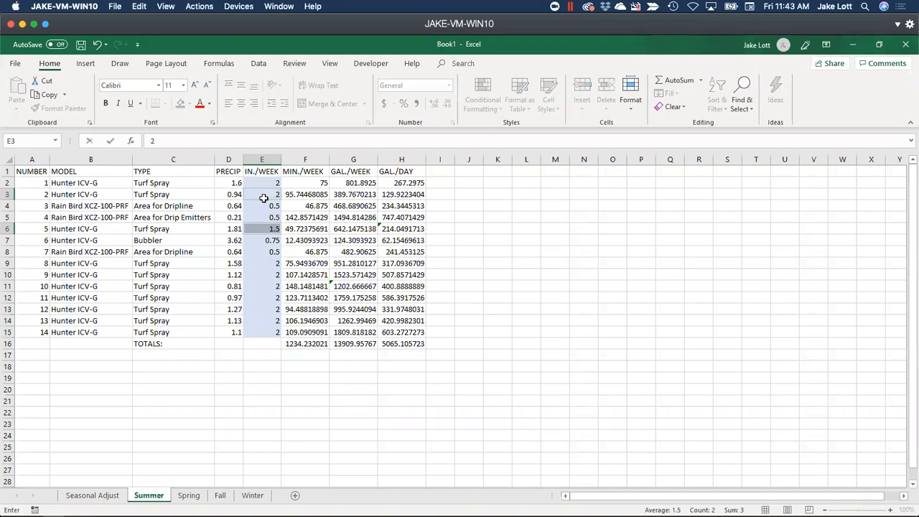
key(ctrl+Return)
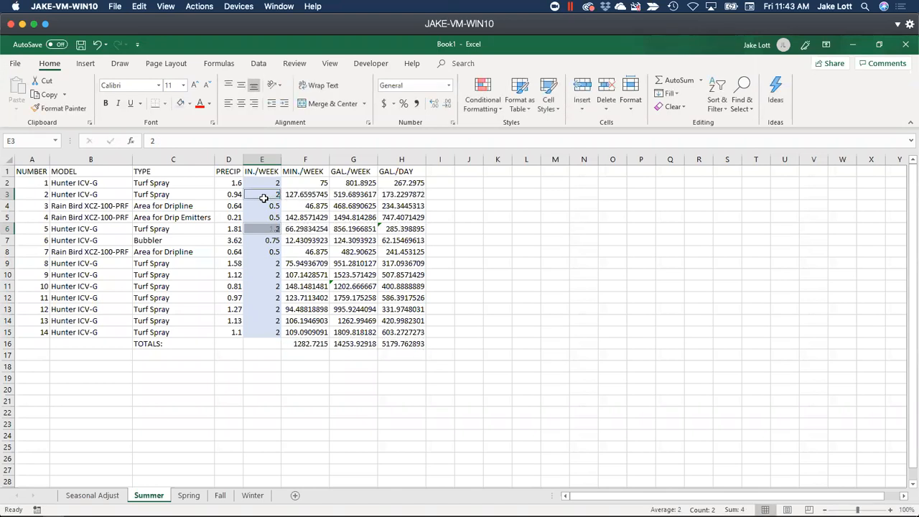
Set the IN./WEEK values of the dripline and drip emitter stations in E4, E5 and E8 to 0.75, and deselect them
drag(264, 206, 269, 218)
ctrl+click(273, 252)
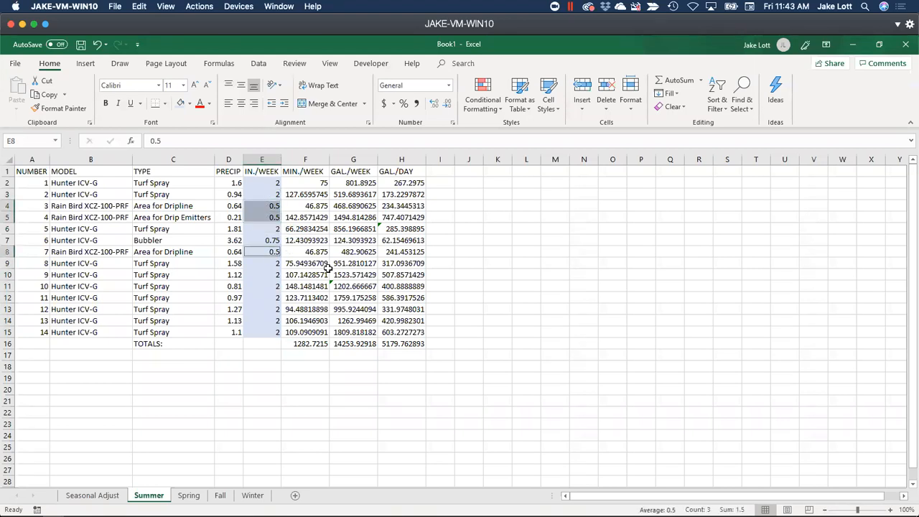
text(.)
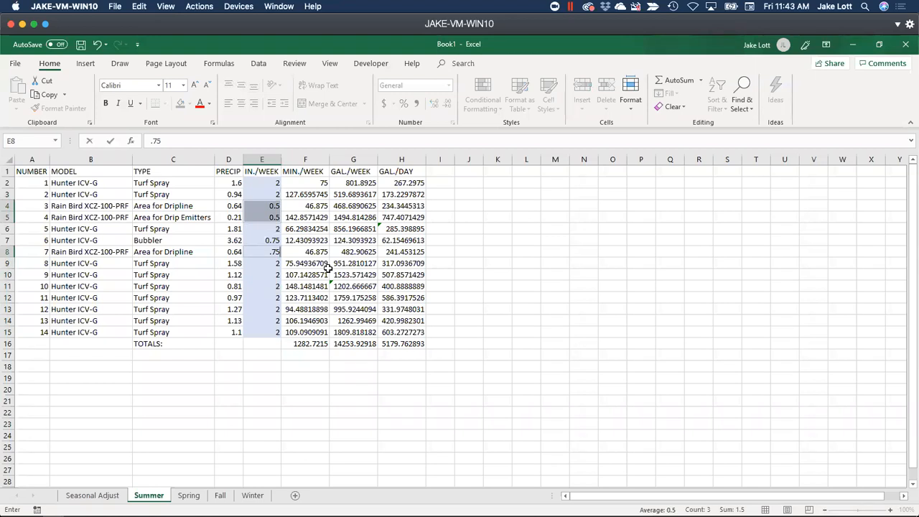
key(ctrl+Return)
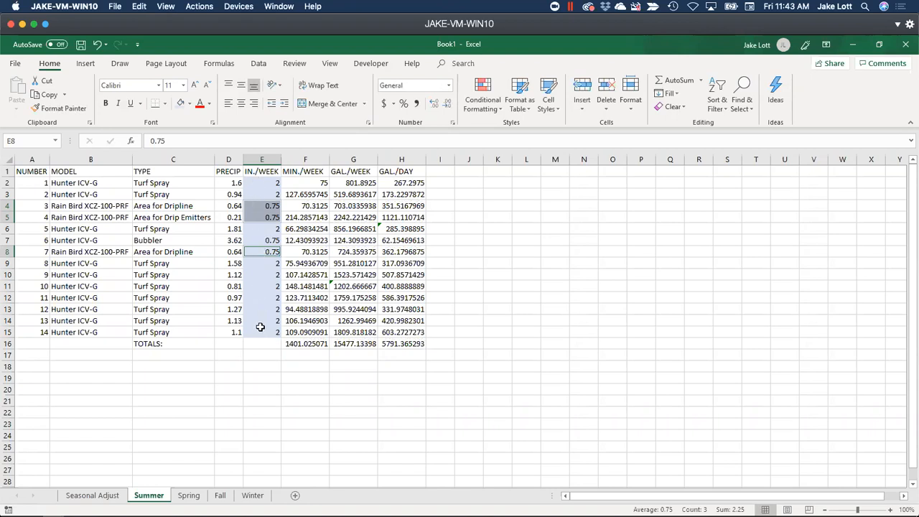
click(260, 312)
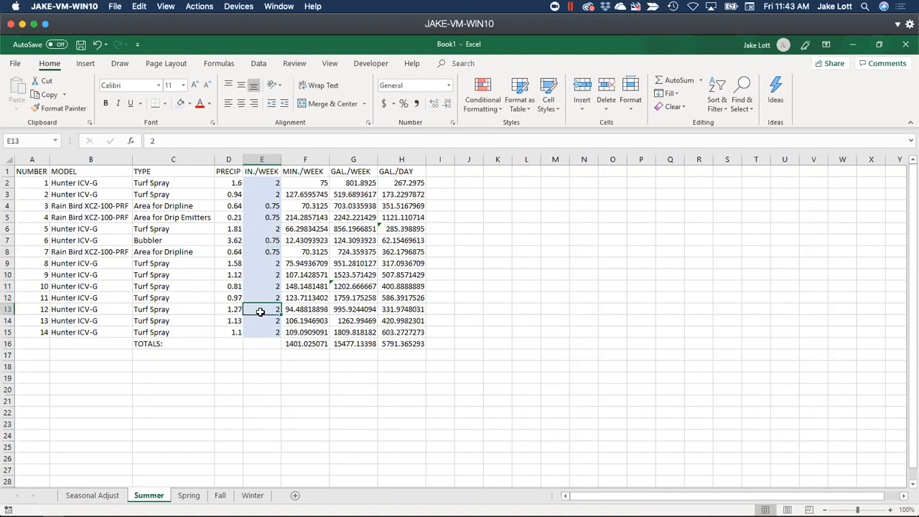
ctrl+click(272, 364)
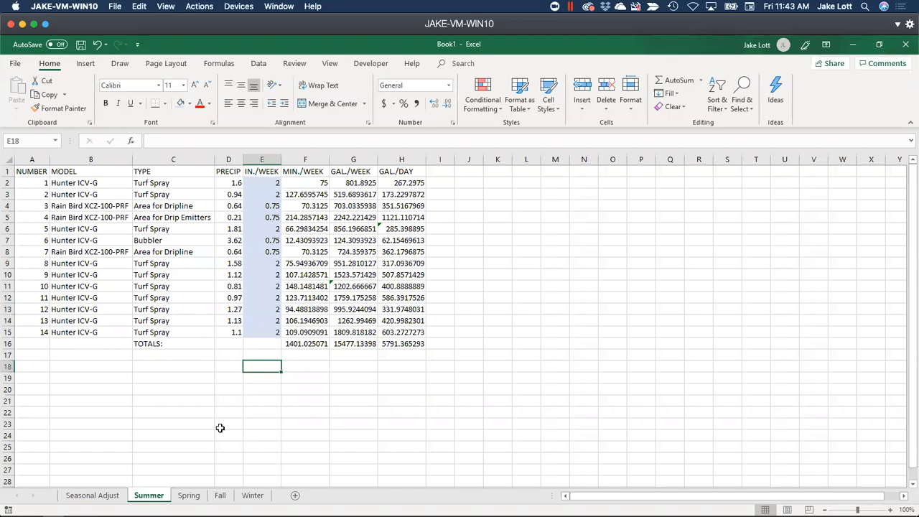
Switch to the 2018-Working Drawing Irrigation drawing in F/X CAD and start a watering schedule with the Area for Drip Emitters zones at 0.30 in./week
key(alt+Tab)
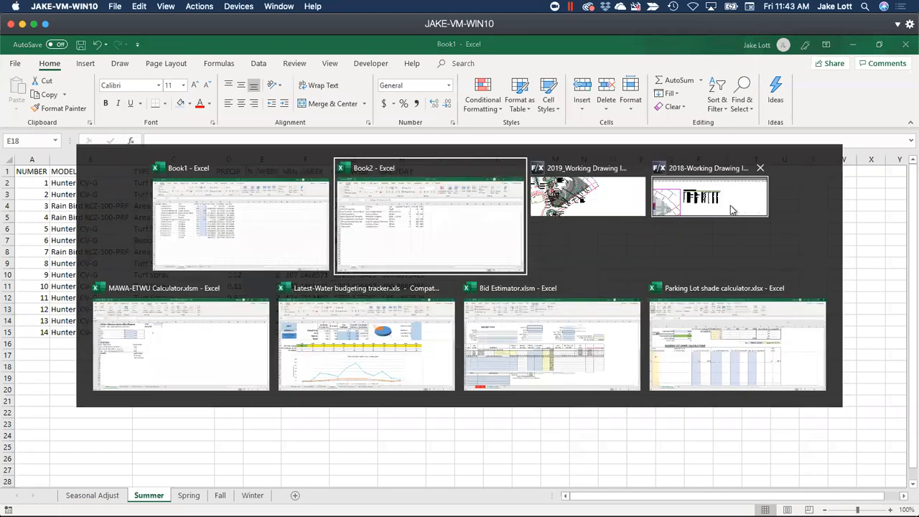
click(694, 208)
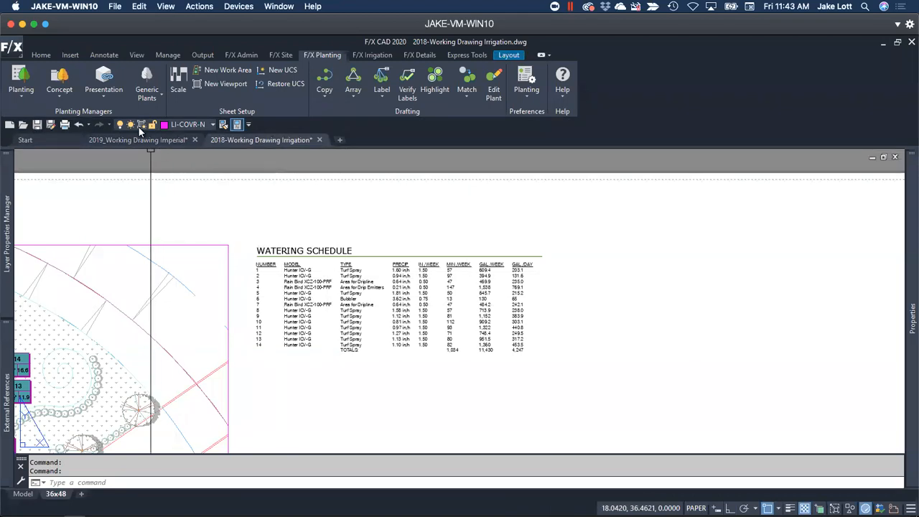
click(366, 55)
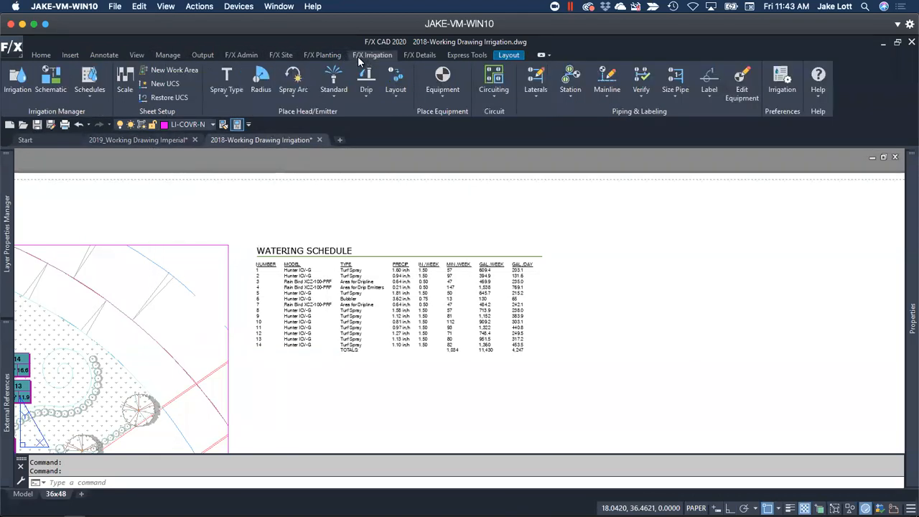
click(89, 79)
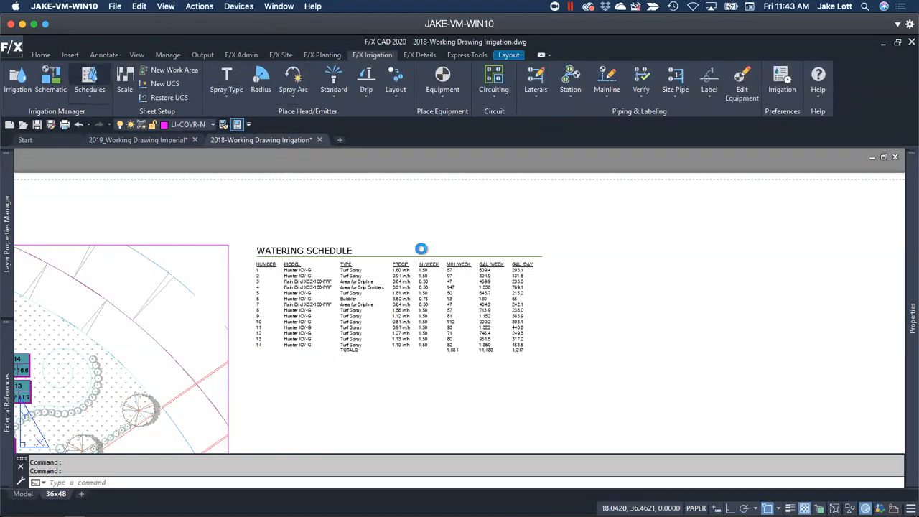
click(380, 258)
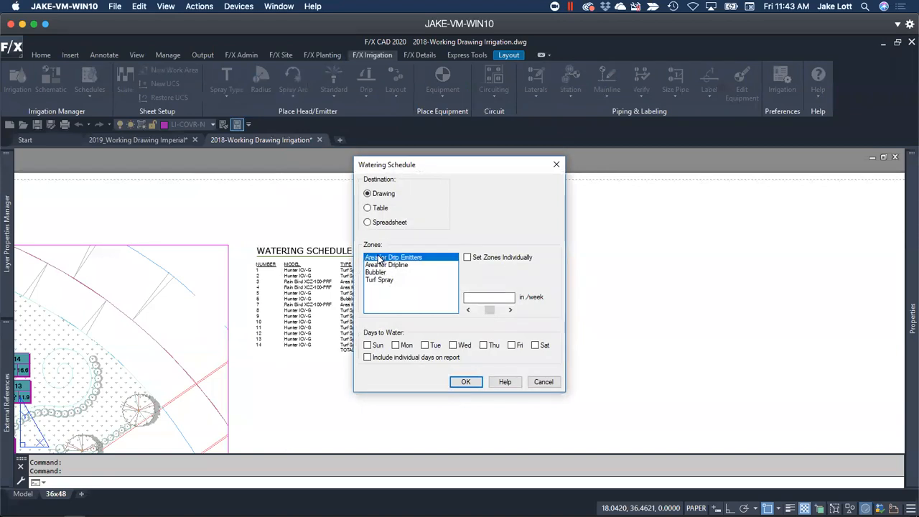
click(468, 310)
click(467, 310)
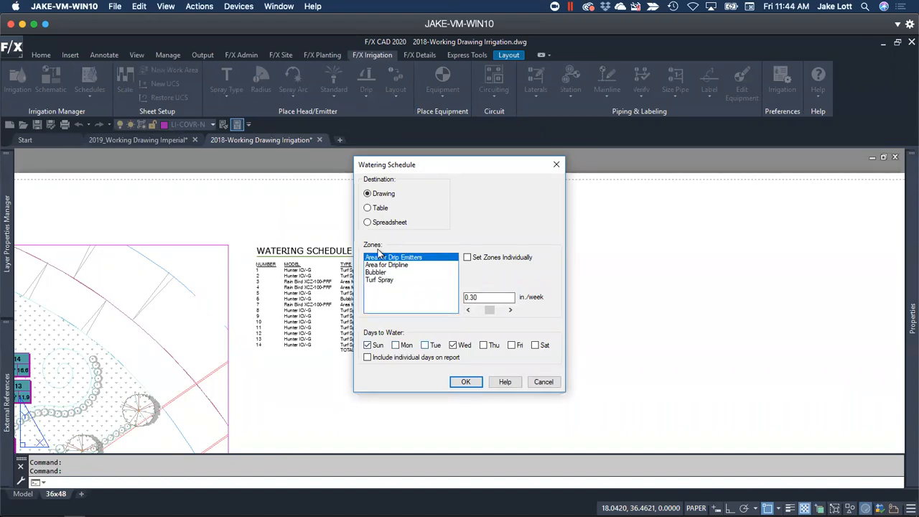
Set the Turf Spray zones to 1.90 in./week and send the watering schedule to a spreadsheet
click(376, 273)
click(379, 279)
click(469, 310)
click(511, 310)
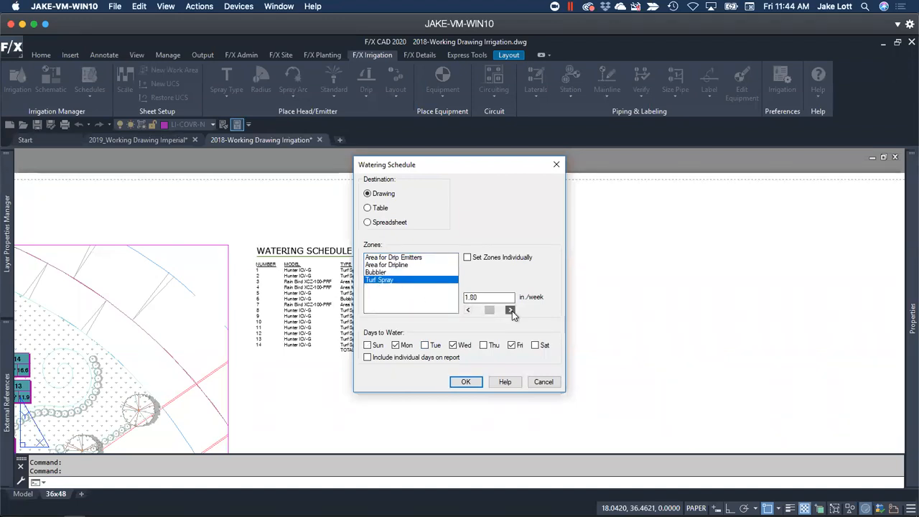
click(367, 222)
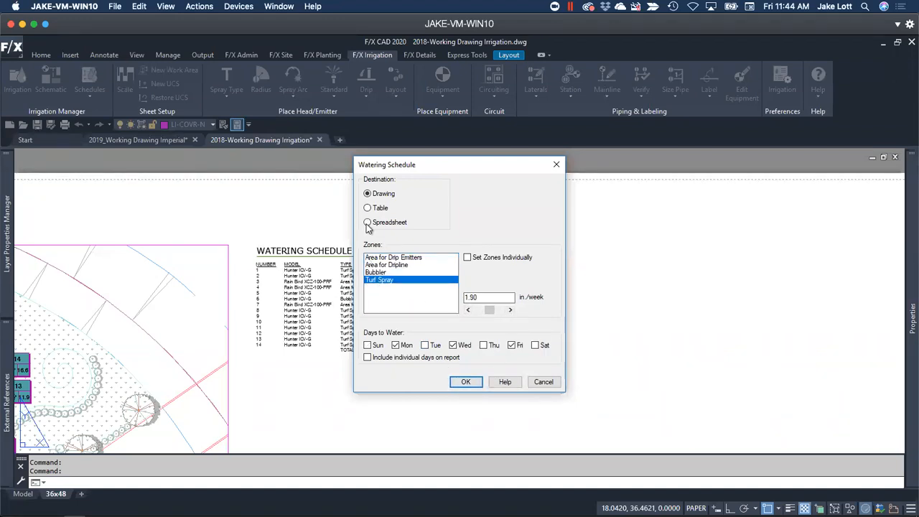
click(465, 382)
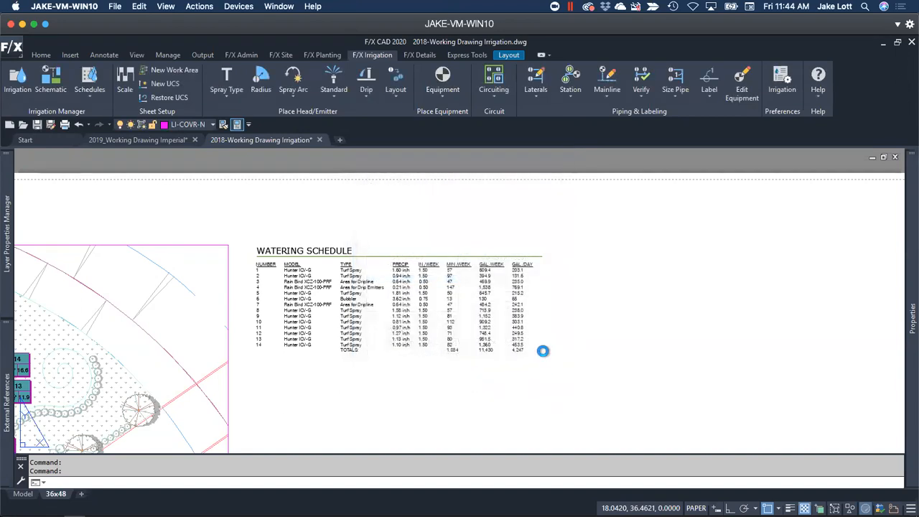
Switch to the exported Book3 workbook in Excel and copy the whole watering schedule, cells A1:H16
key(alt+Tab)
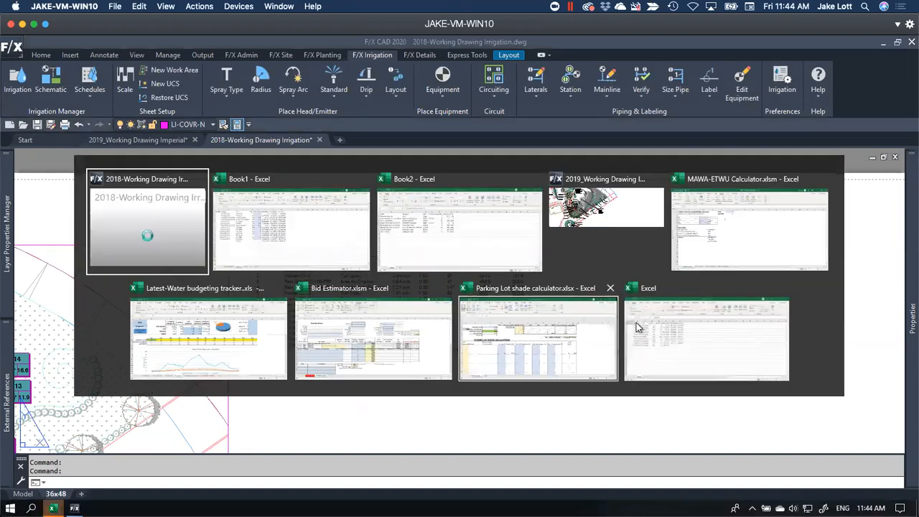
click(671, 340)
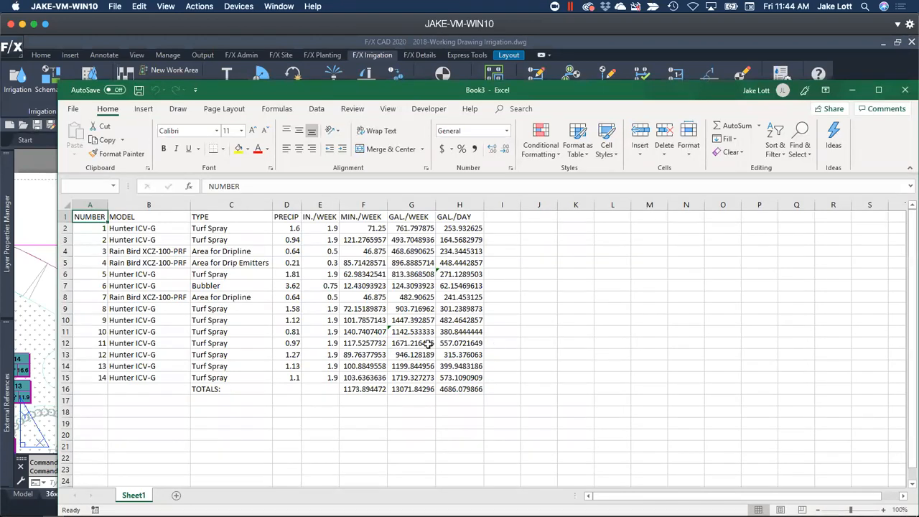
drag(89, 216, 465, 389)
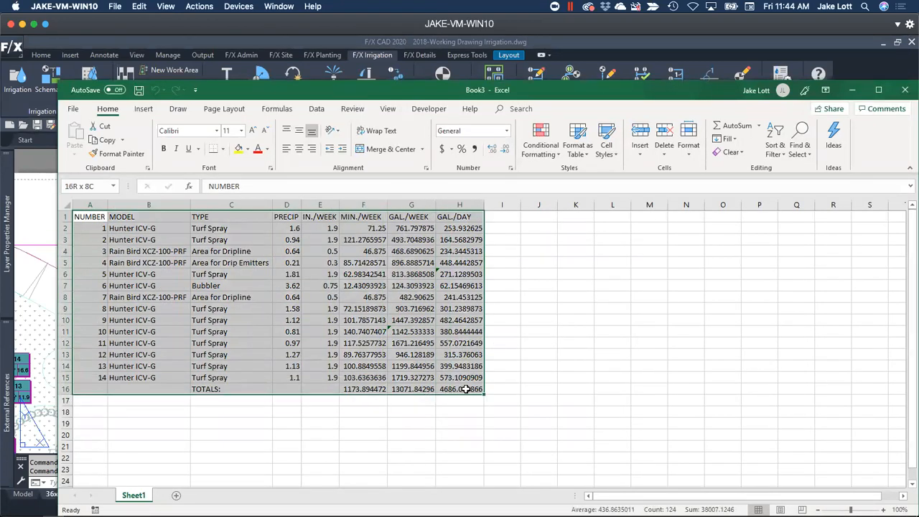
key(ctrl+c)
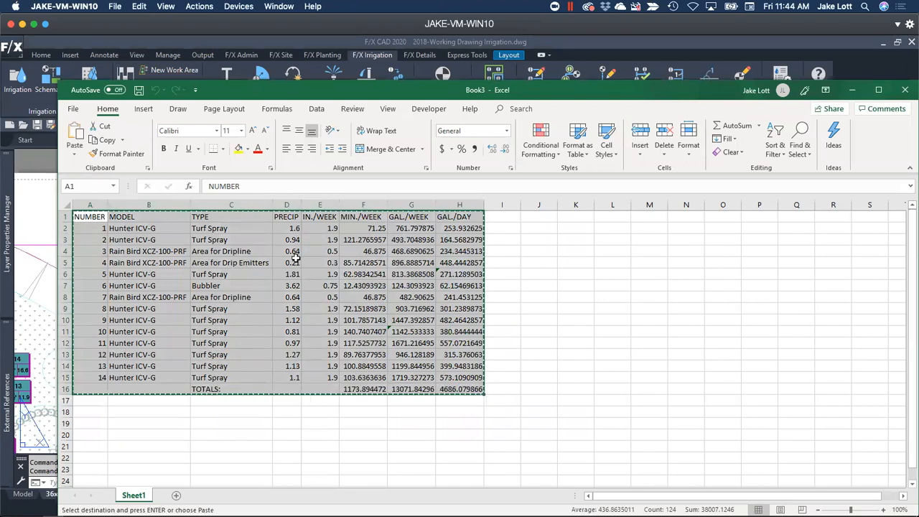
Switch to the Book1 workbook and paste the copied schedule over the Summer sheet from cell A1, discarding any stray dictated text
key(alt+Tab)
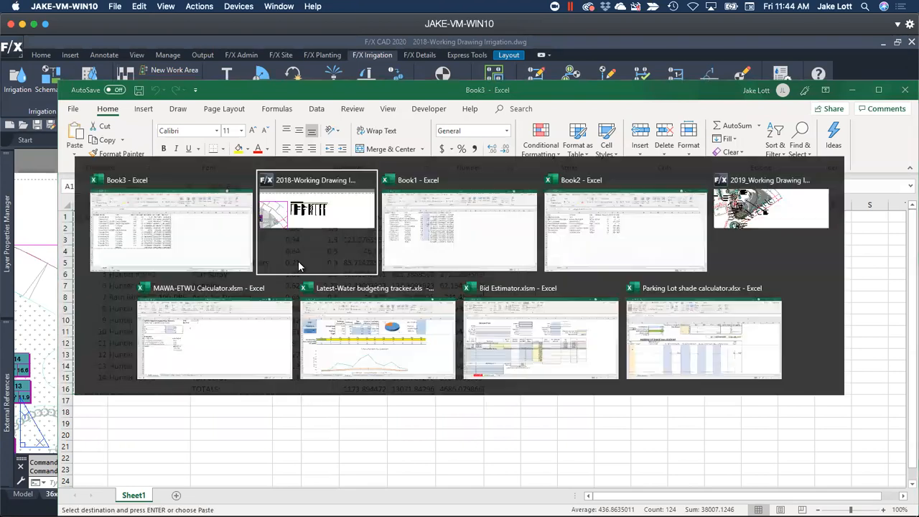
click(460, 252)
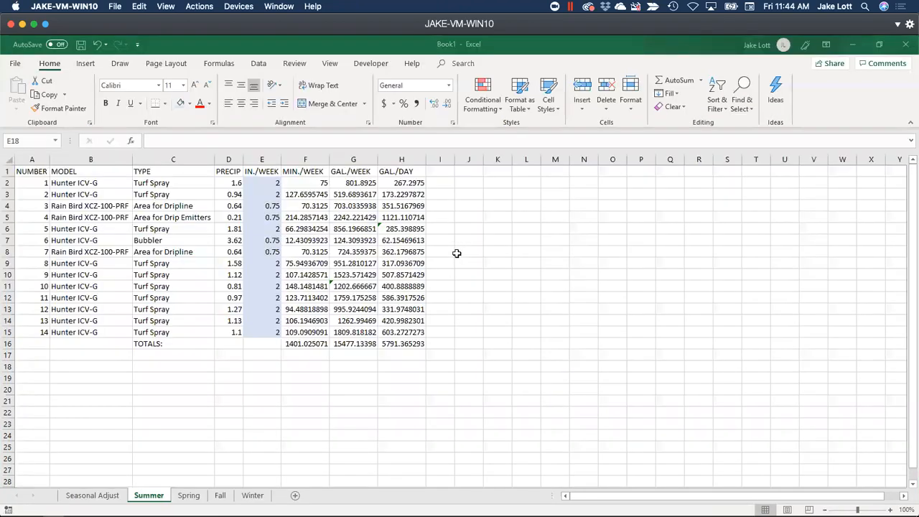
click(33, 172)
key(super)
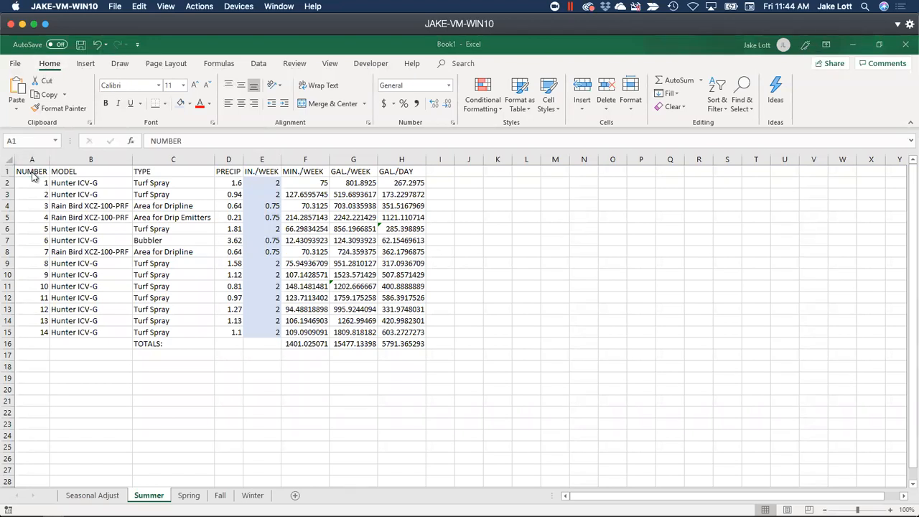
key(ctrl+v)
key(Escape)
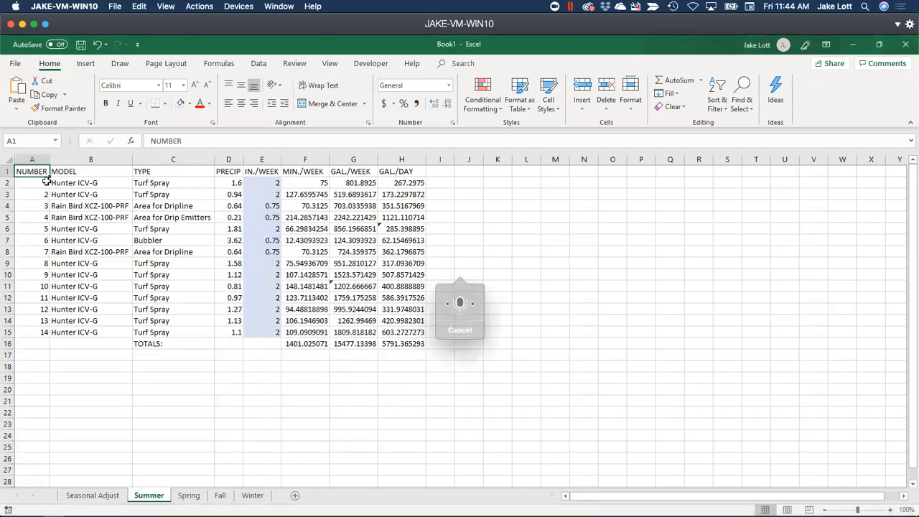
key(ctrl+v)
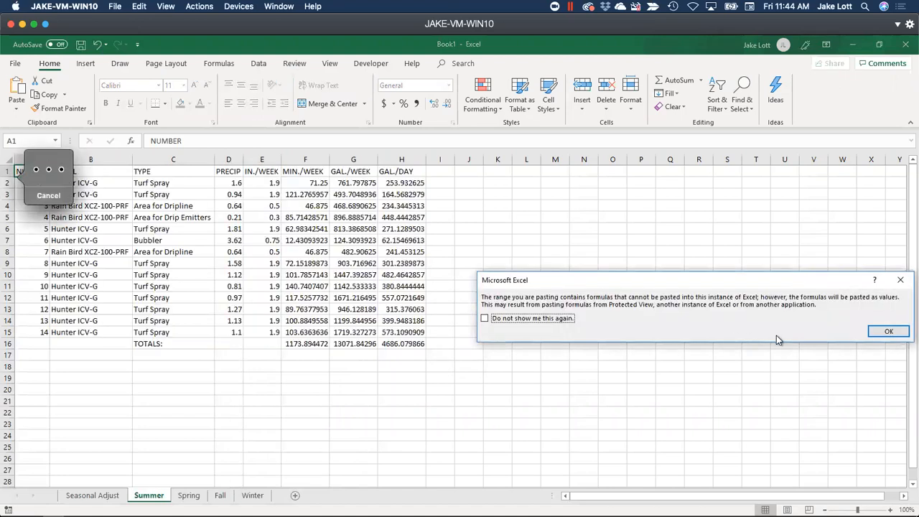
click(879, 330)
click(49, 195)
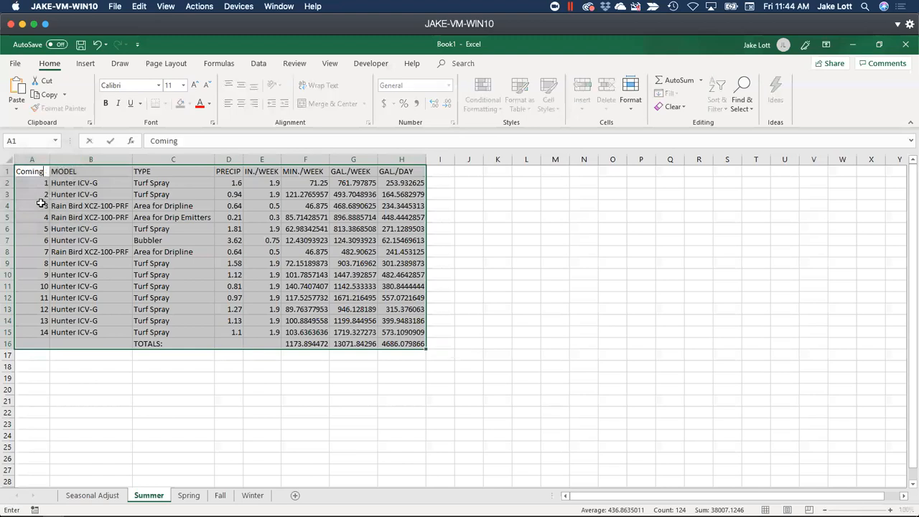
key(Escape)
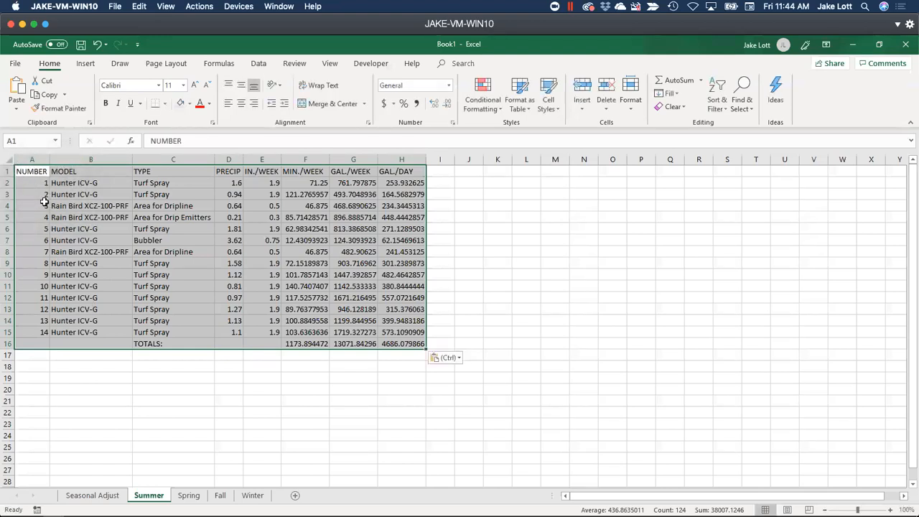
click(114, 377)
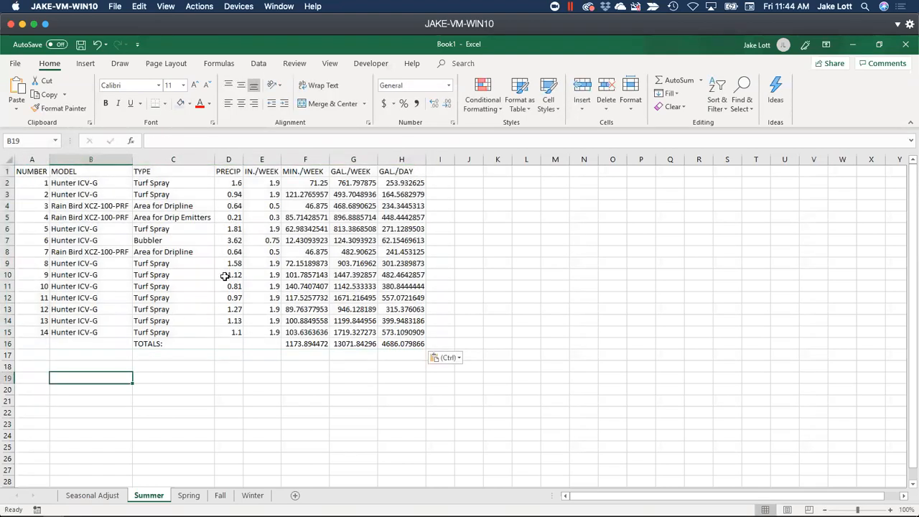
Review the recalculated schedules on the Spring, Fall and Winter sheets against the Summer sheet
click(189, 495)
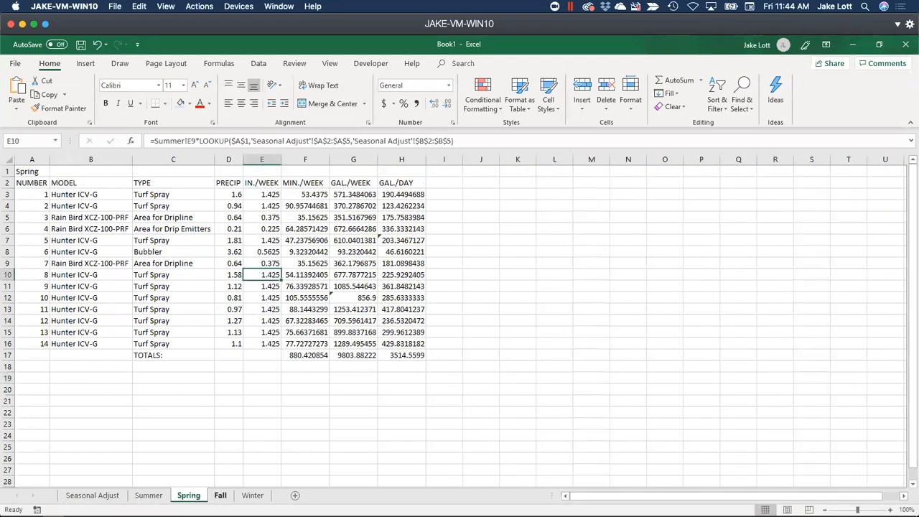
click(220, 495)
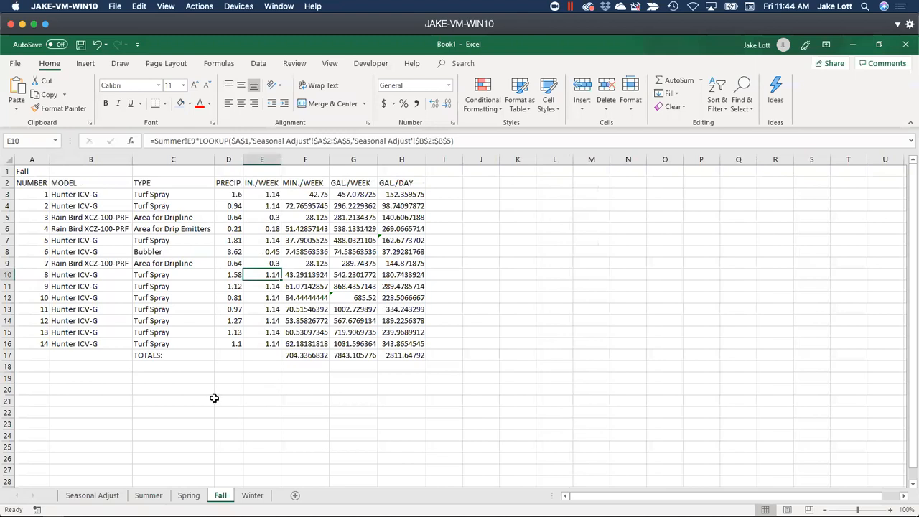
click(148, 496)
click(188, 496)
click(220, 496)
click(252, 495)
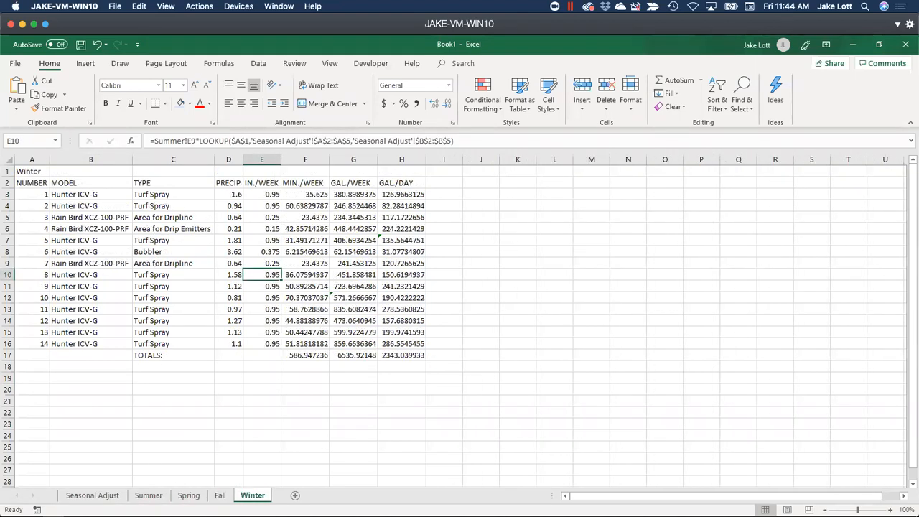
click(149, 495)
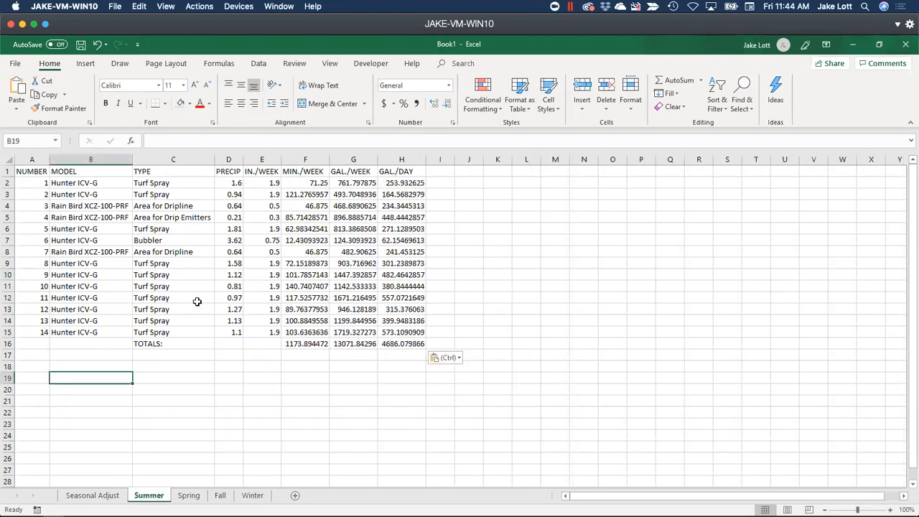
Set the Winter in/week adjustment to 20% on the Seasonal Adjust sheet
click(92, 495)
drag(104, 186, 107, 216)
click(107, 215)
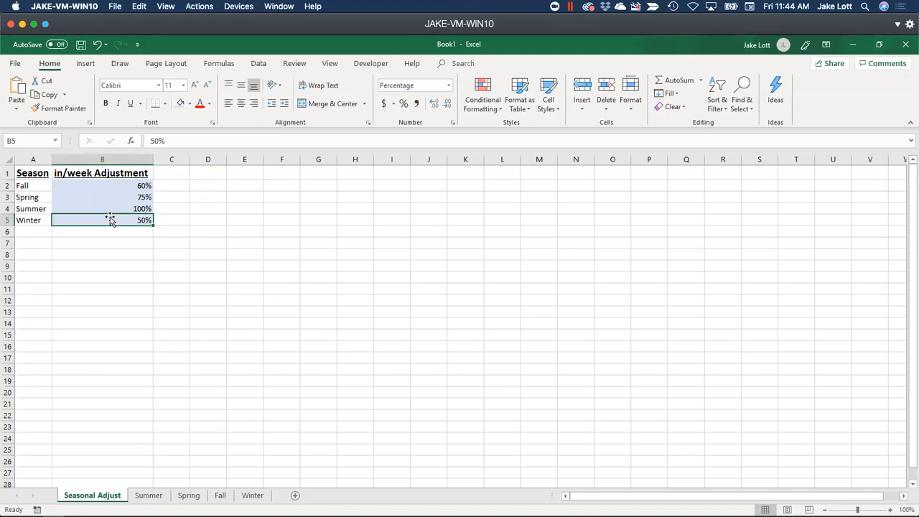
text(20)
key(Return)
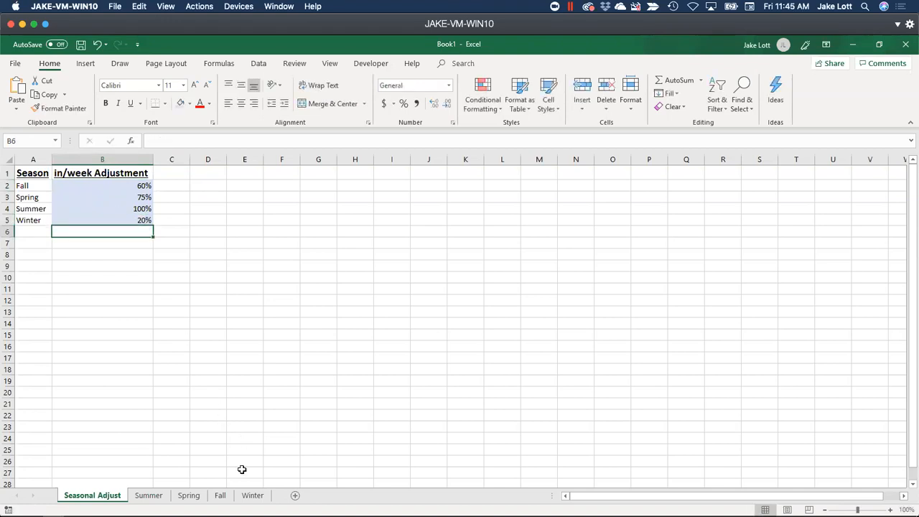
Examine the Winter schedule, the seasonal percentages and the Spring schedule, ending on the Summer sheet
click(253, 496)
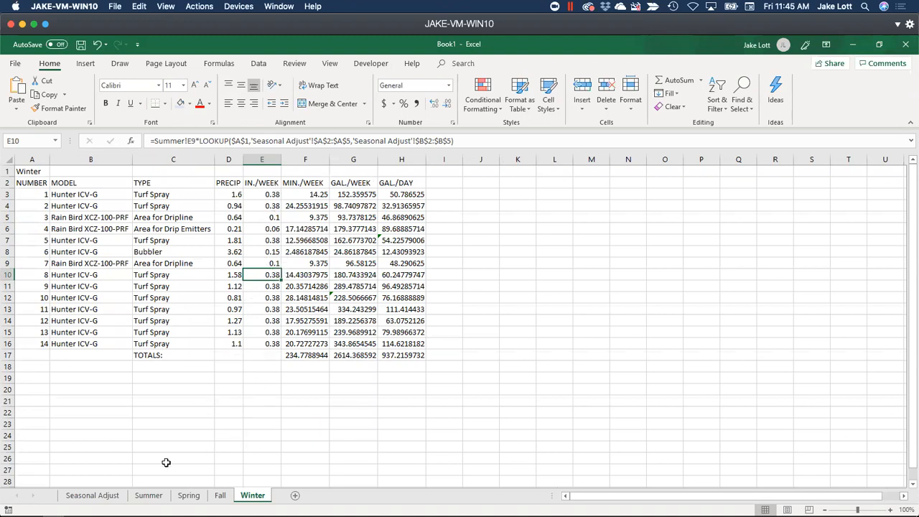
click(92, 495)
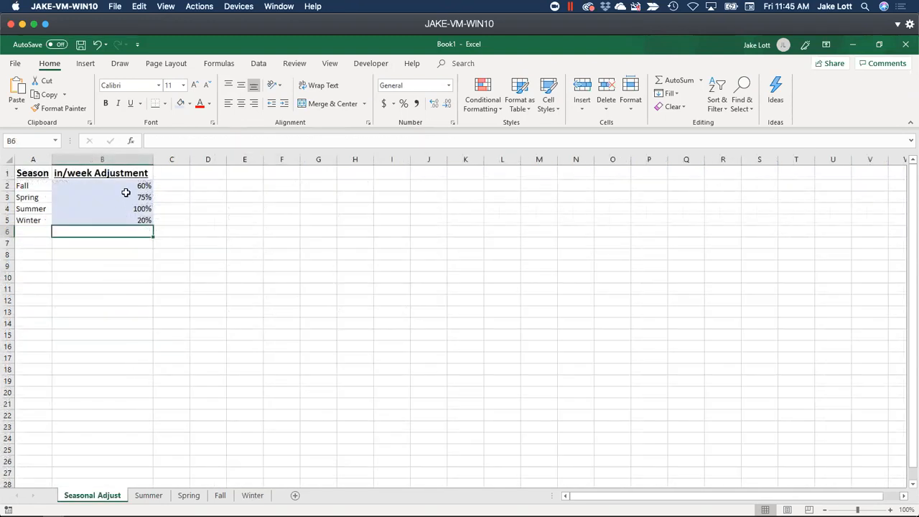
click(158, 496)
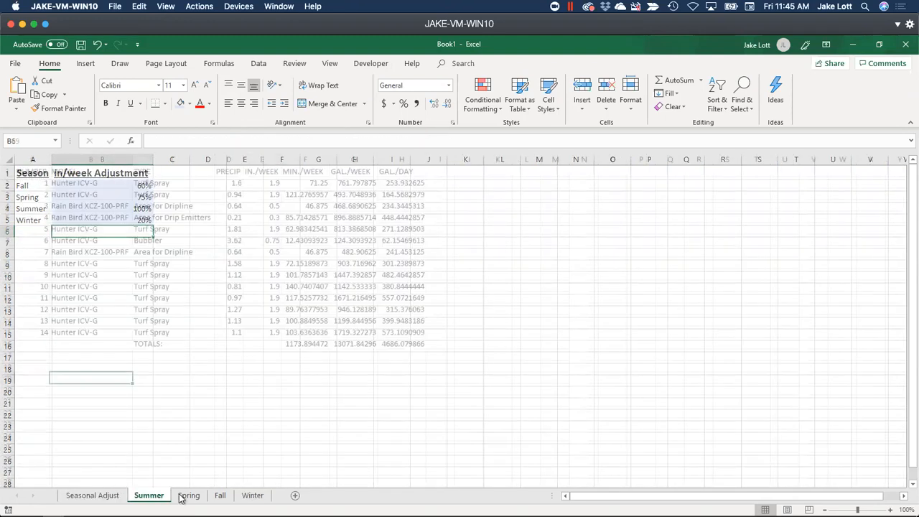
click(183, 497)
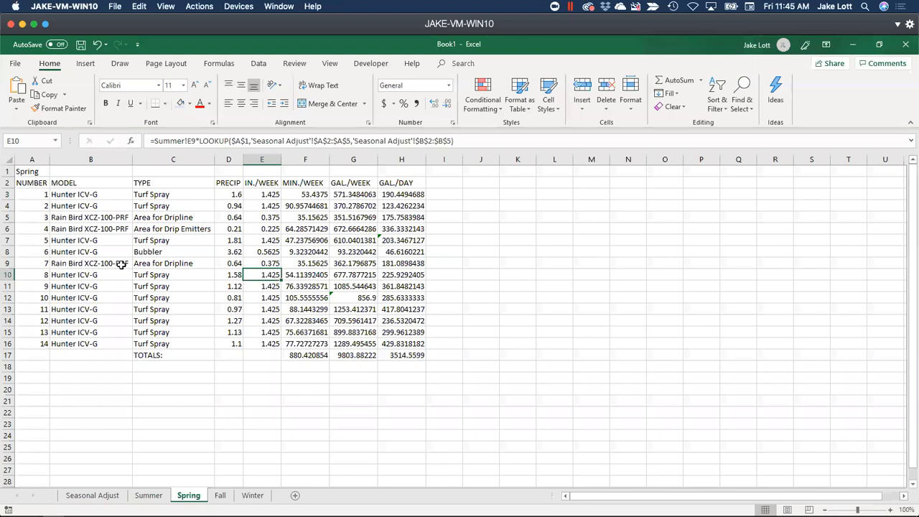
click(86, 220)
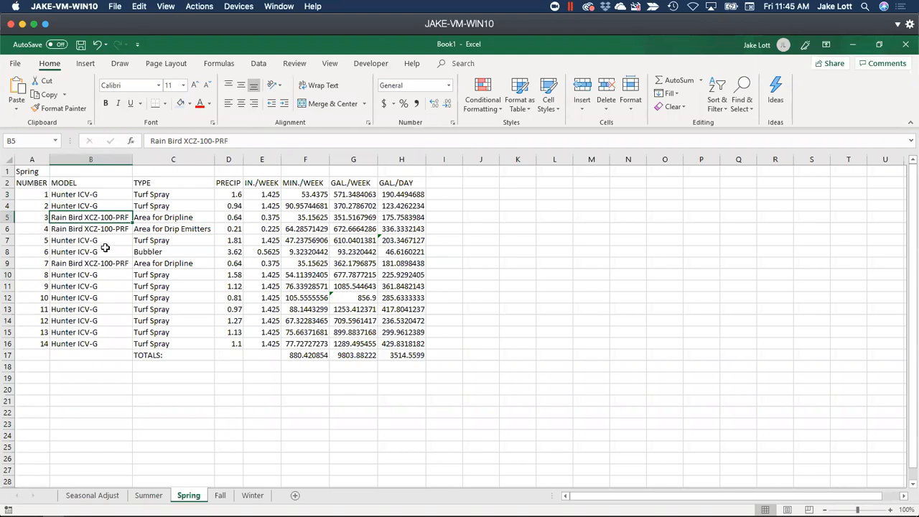
ctrl+click(149, 495)
click(148, 494)
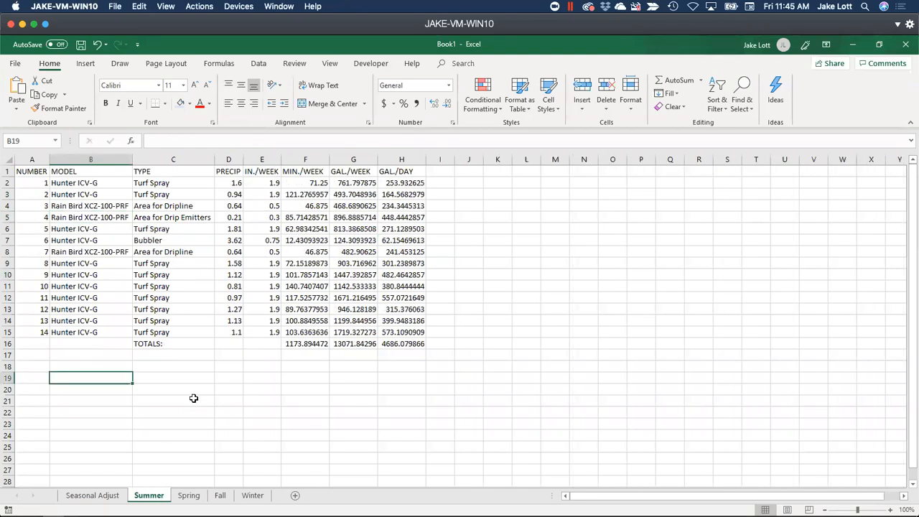
Switch to the Book2 workbook containing the tree quantities and costs
key(alt+Tab)
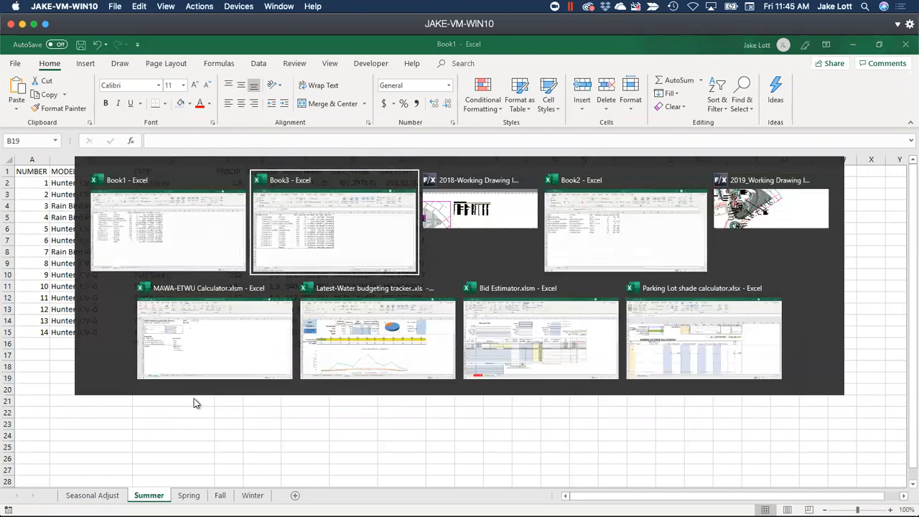
click(581, 242)
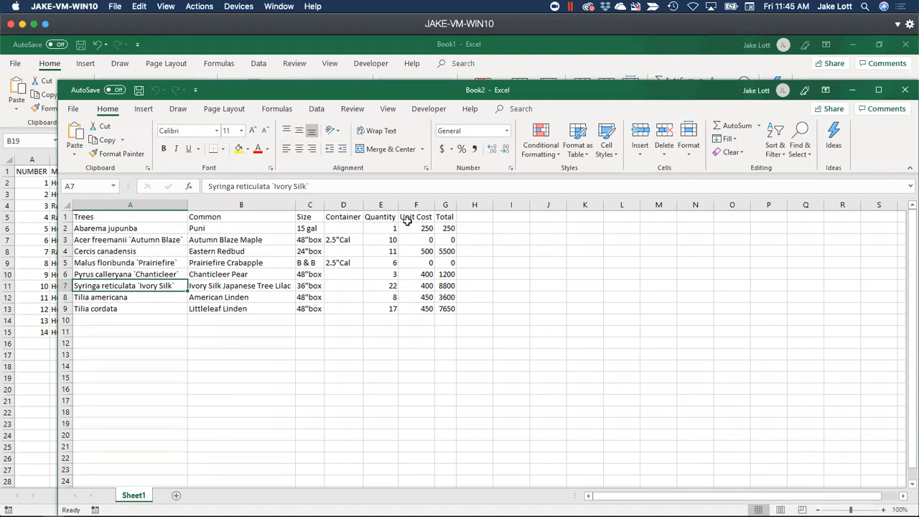
Review the tree table's column headings, the quantities of all trees and the first tree's size
click(157, 216)
drag(157, 216, 445, 218)
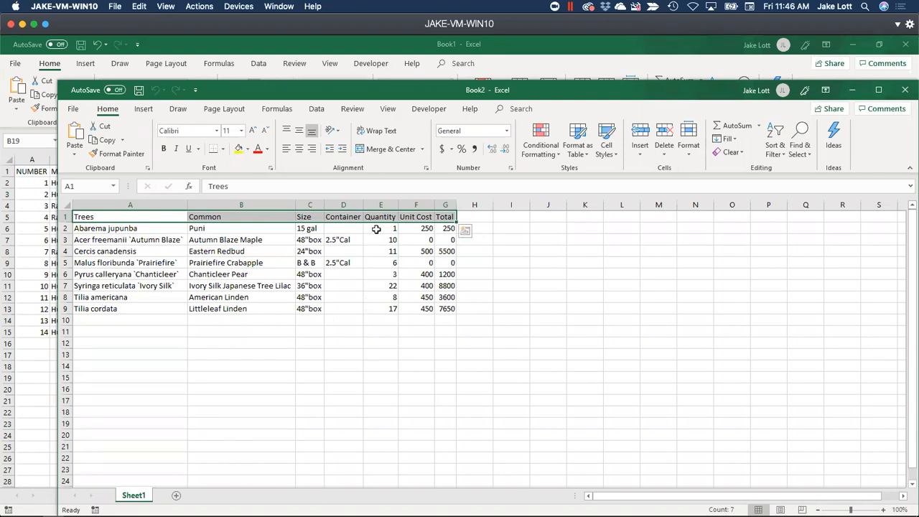
click(376, 228)
drag(377, 228, 388, 308)
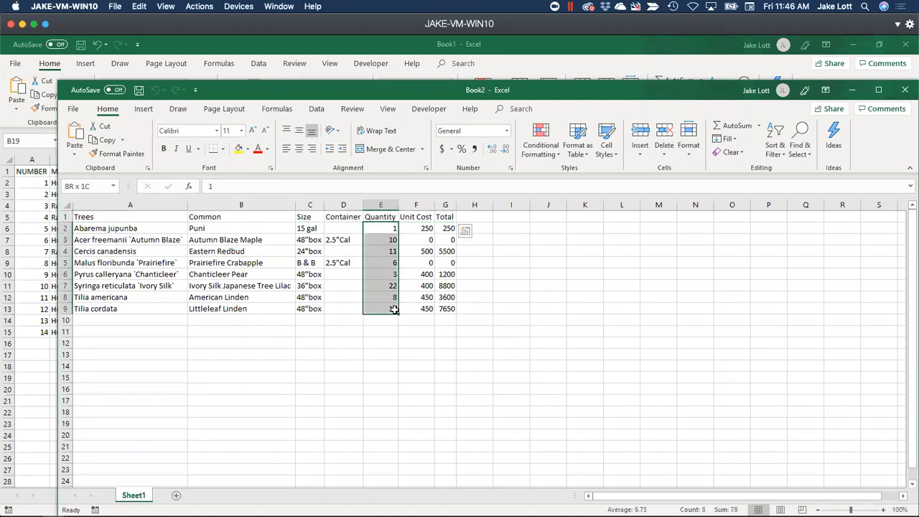
click(311, 229)
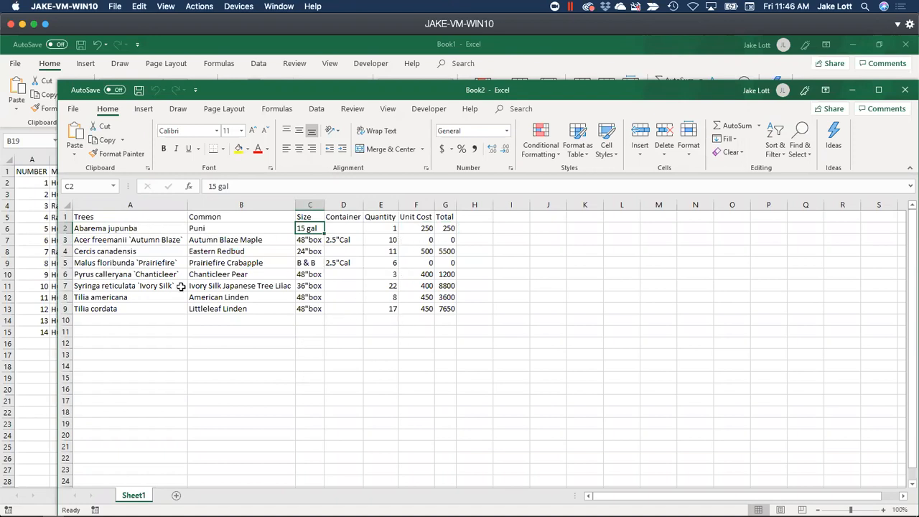
Insert a blank row above the heading row of the tree table
click(62, 217)
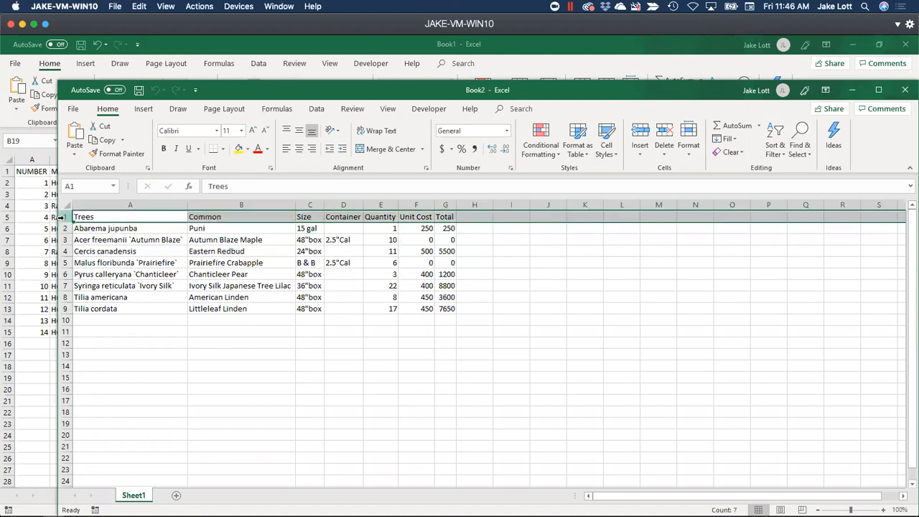
right_click(61, 217)
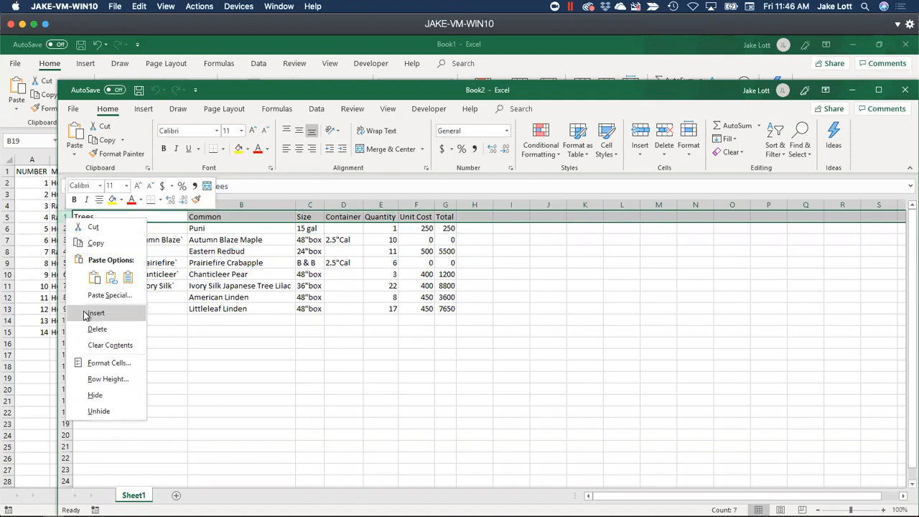
click(86, 315)
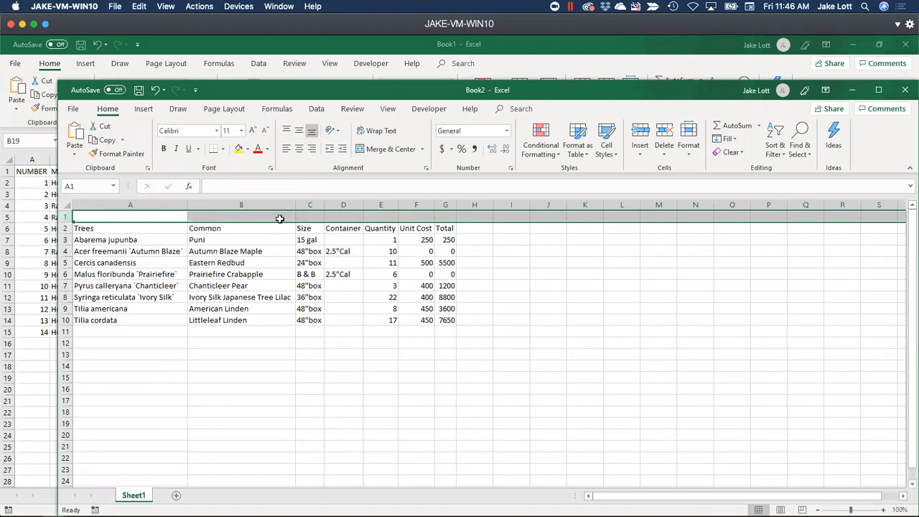
click(128, 215)
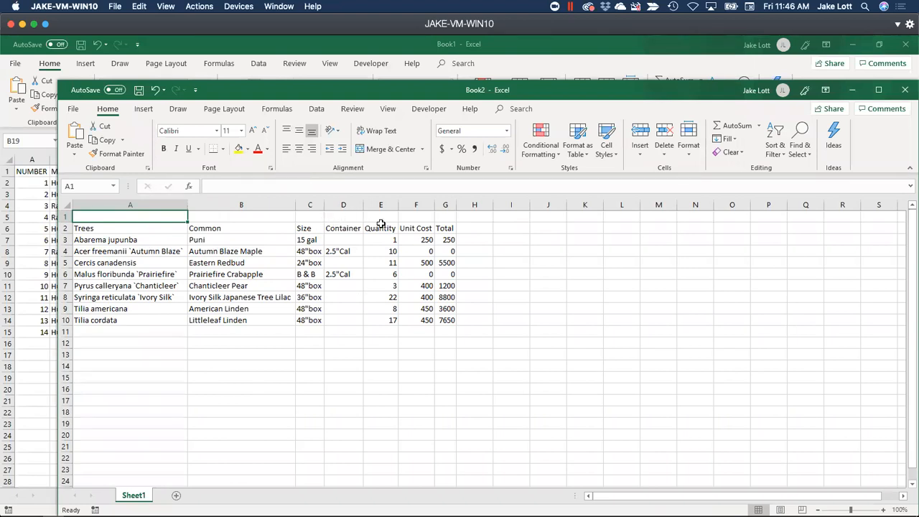
Enter the formula =SUBTOTAL(9,E3:E100) in cell E1 above the Quantity heading
click(376, 217)
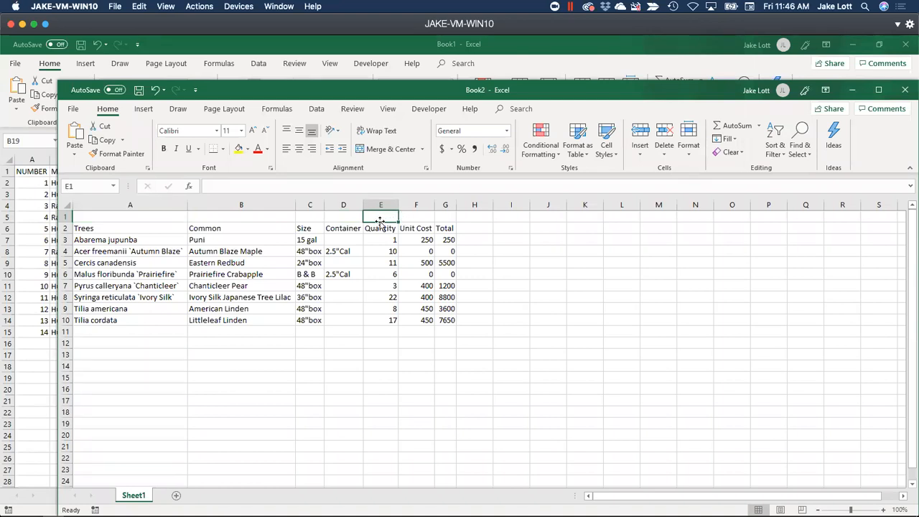
text(=)
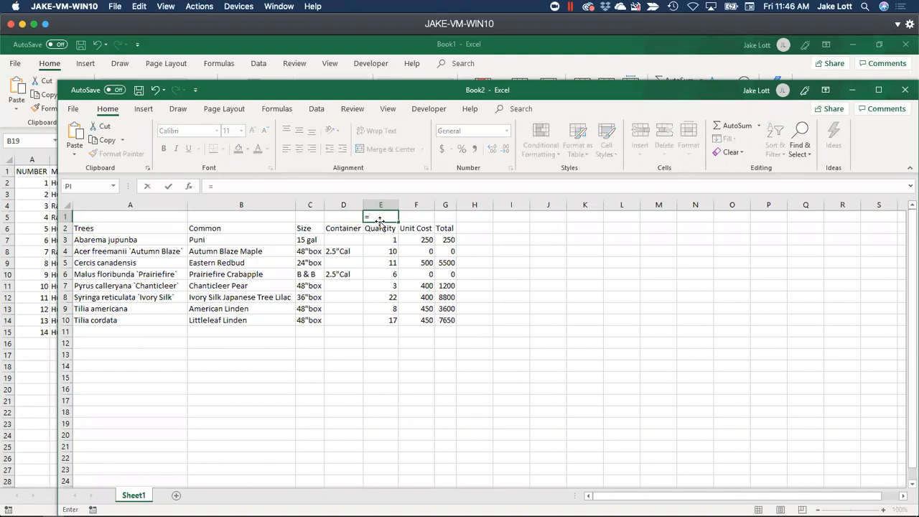
text(subt)
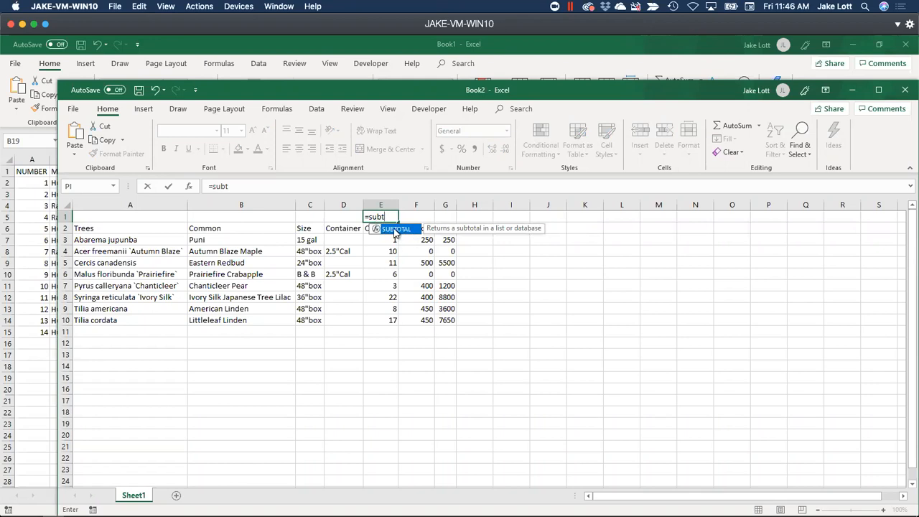
key(Tab)
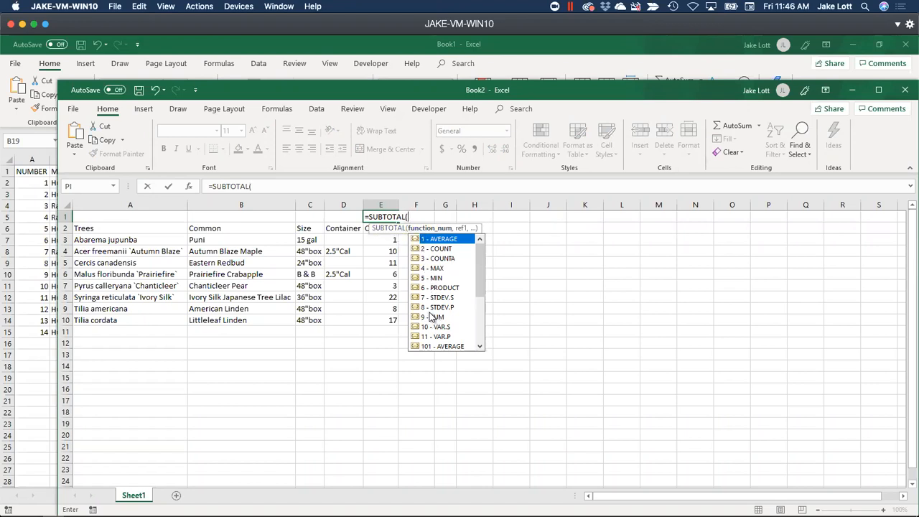
text(9,)
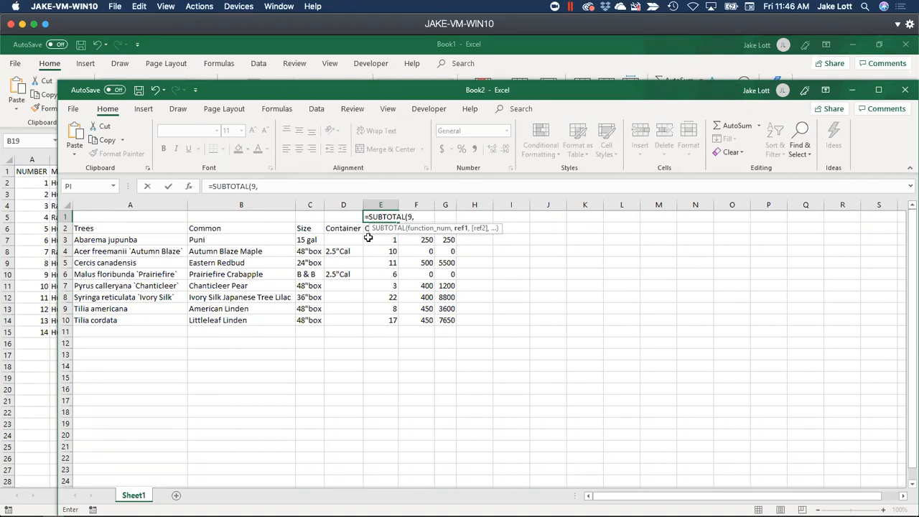
drag(367, 236, 380, 320)
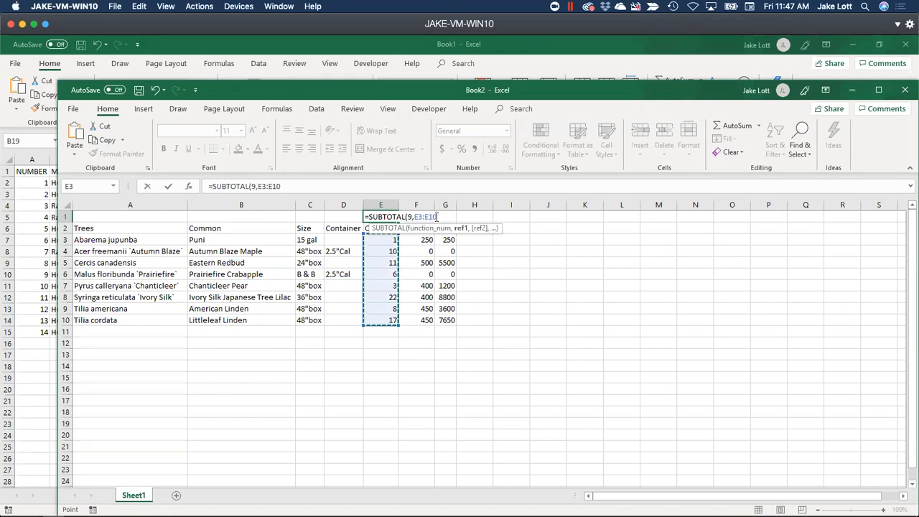
text(0)
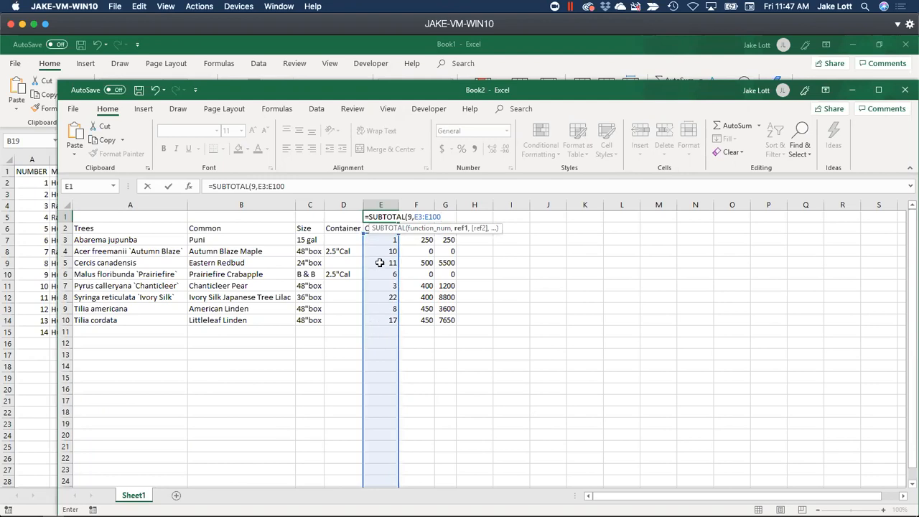
key(Return)
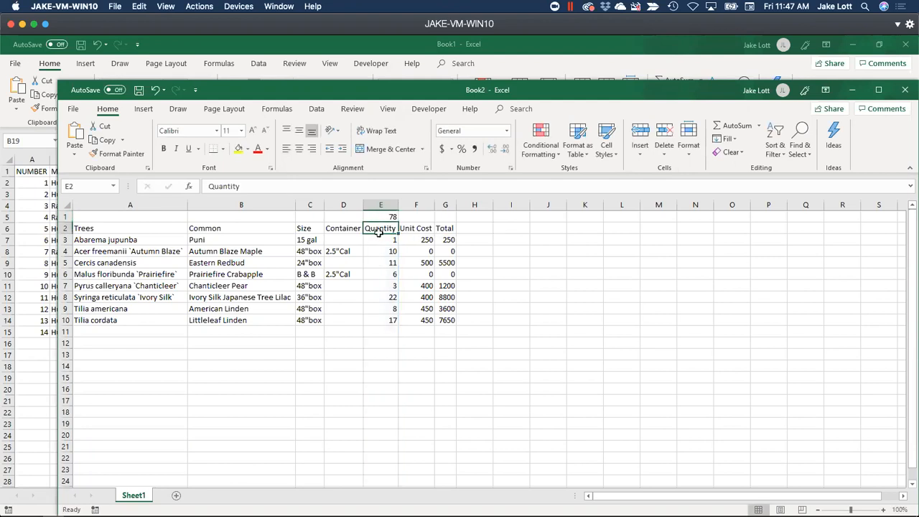
Check the sum of all tree quantities against the E1 formula, then the combined quantity of just the 48"box trees
drag(378, 240, 377, 316)
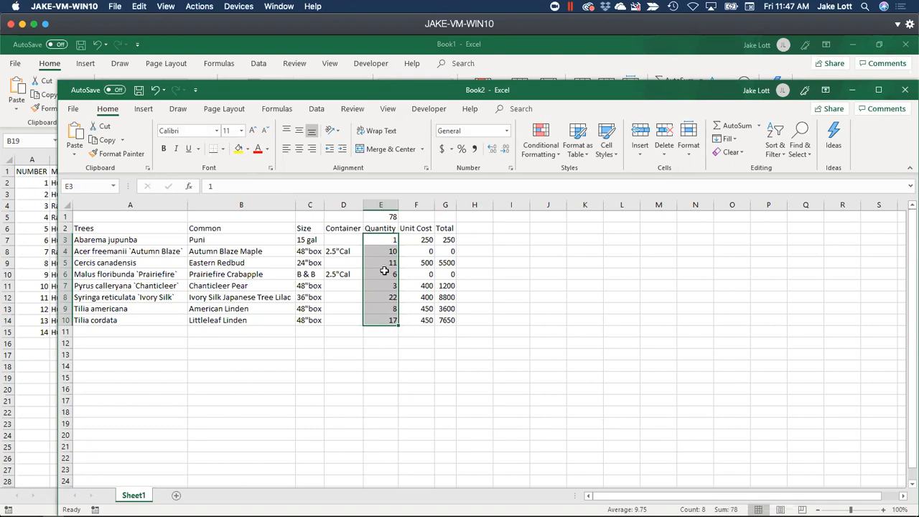
click(374, 216)
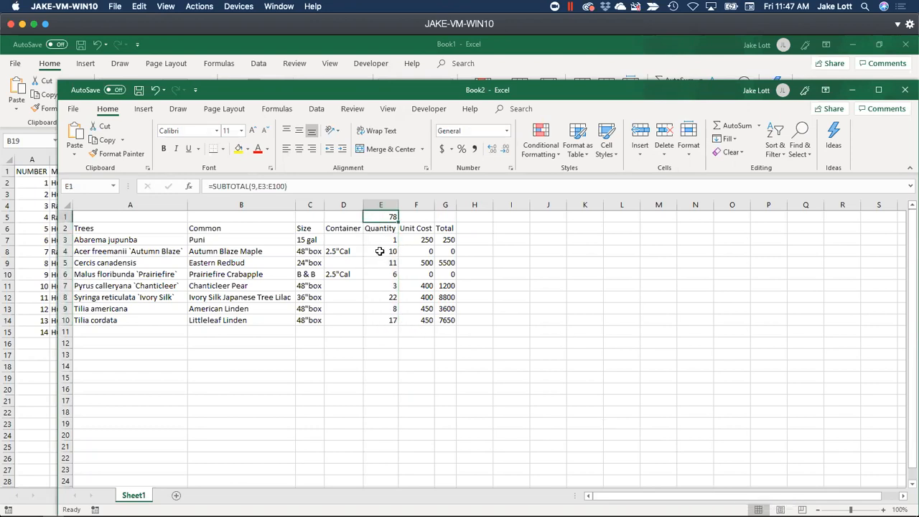
click(380, 250)
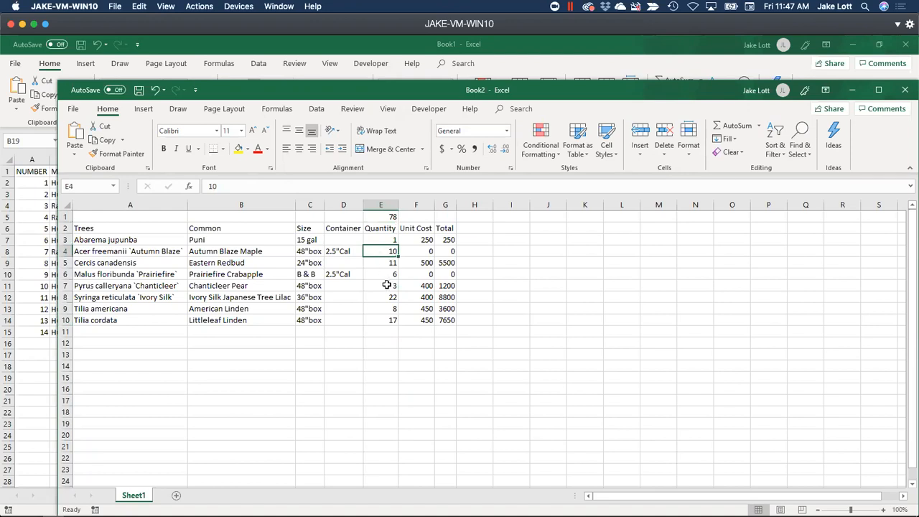
ctrl+click(387, 285)
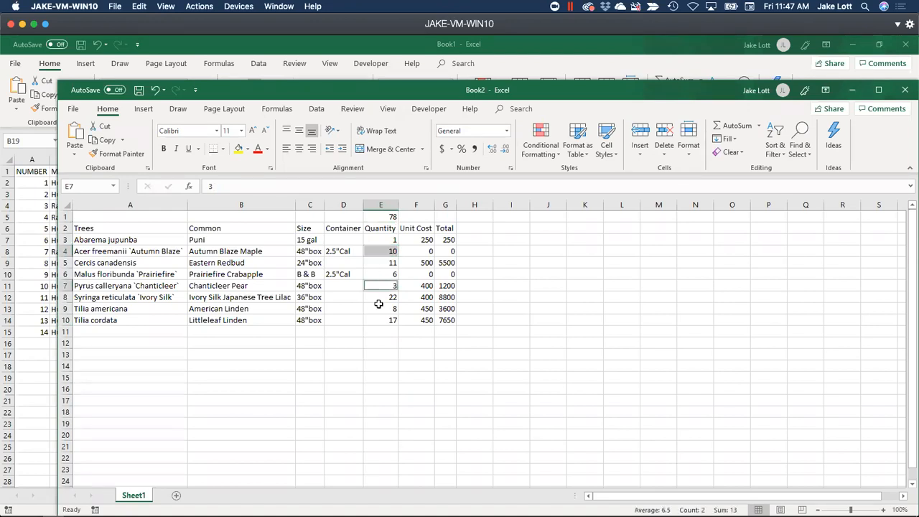
ctrl+click(379, 309)
ctrl+click(382, 320)
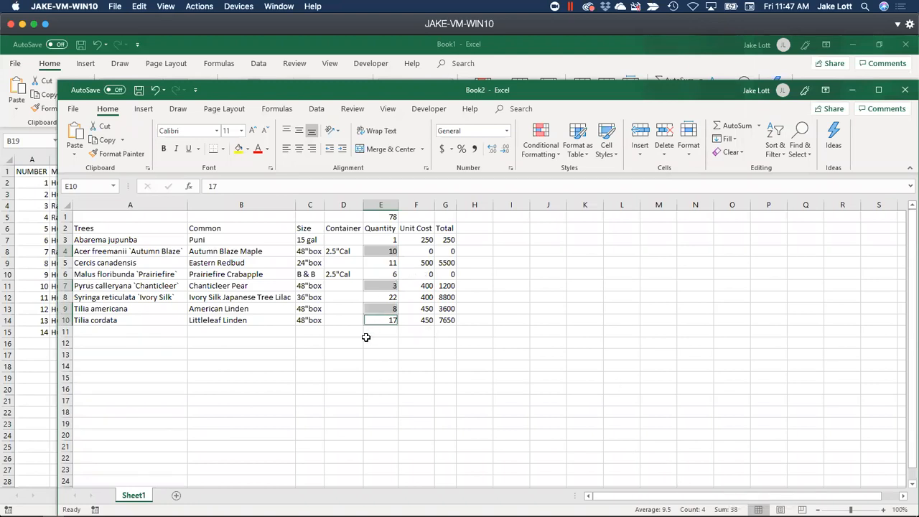
click(366, 338)
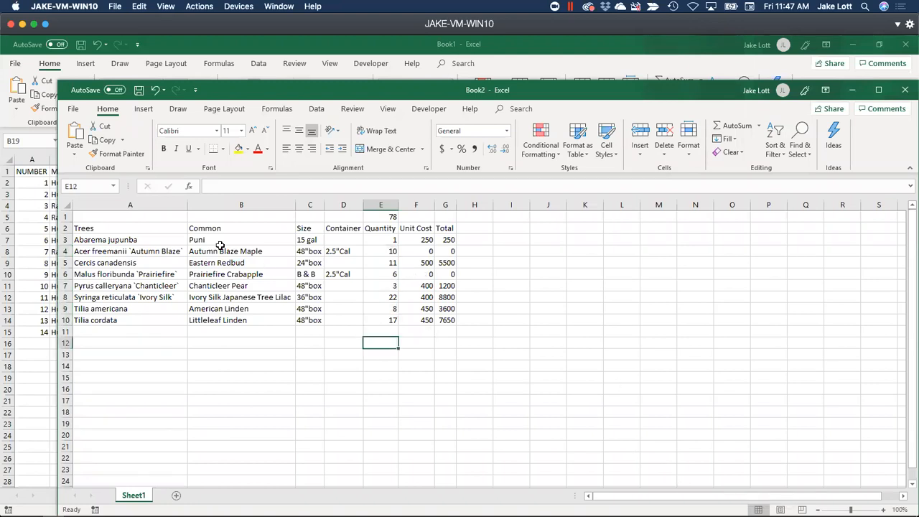
Turn on filtering for the heading row 2 and auto-fit the width of all columns
click(65, 228)
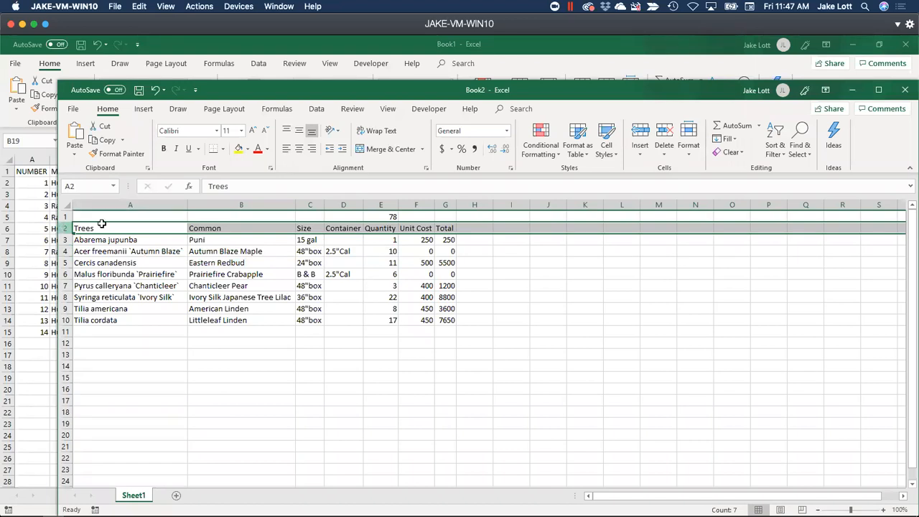
click(316, 109)
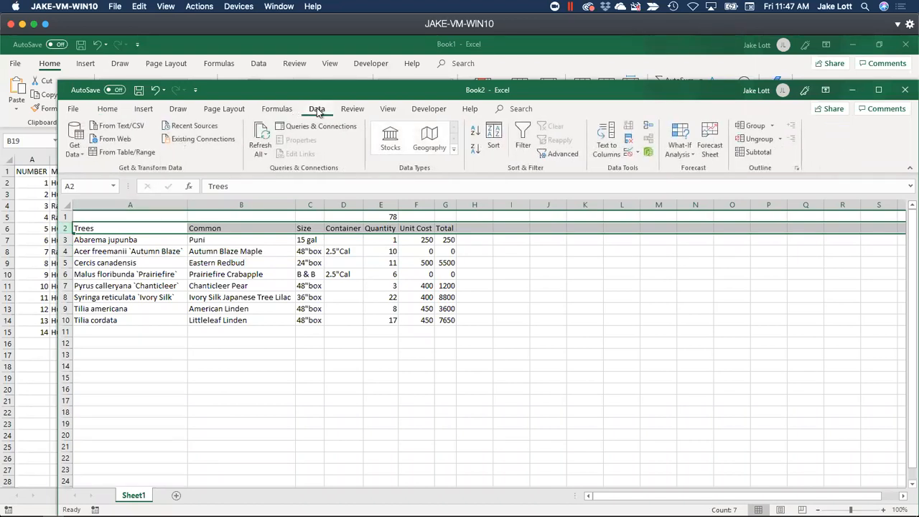
click(524, 132)
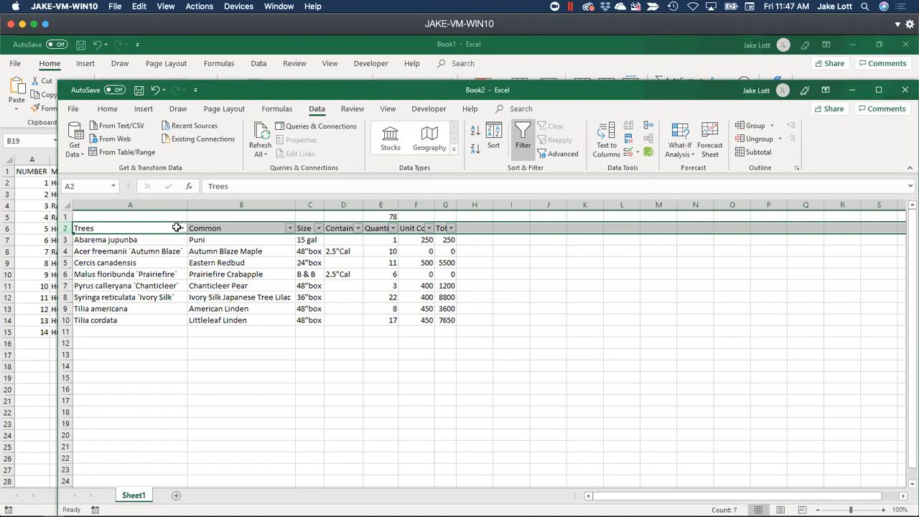
click(64, 204)
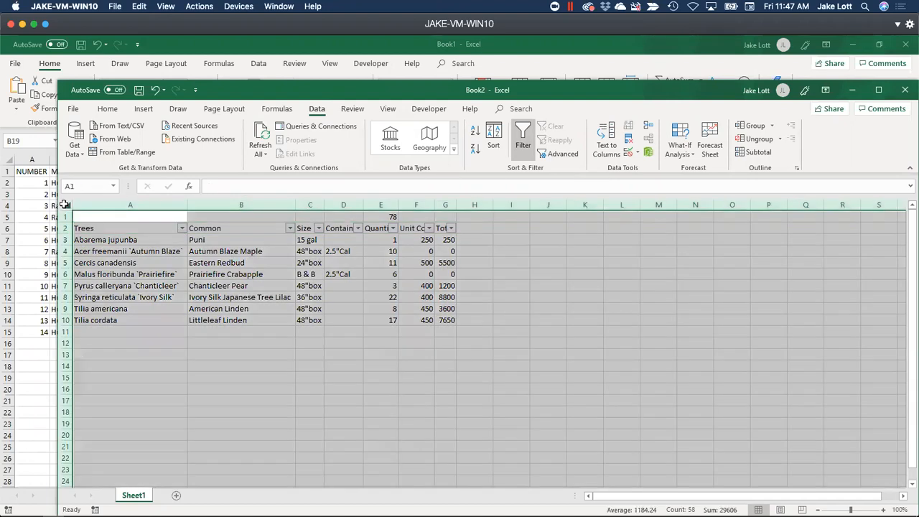
double_click(185, 205)
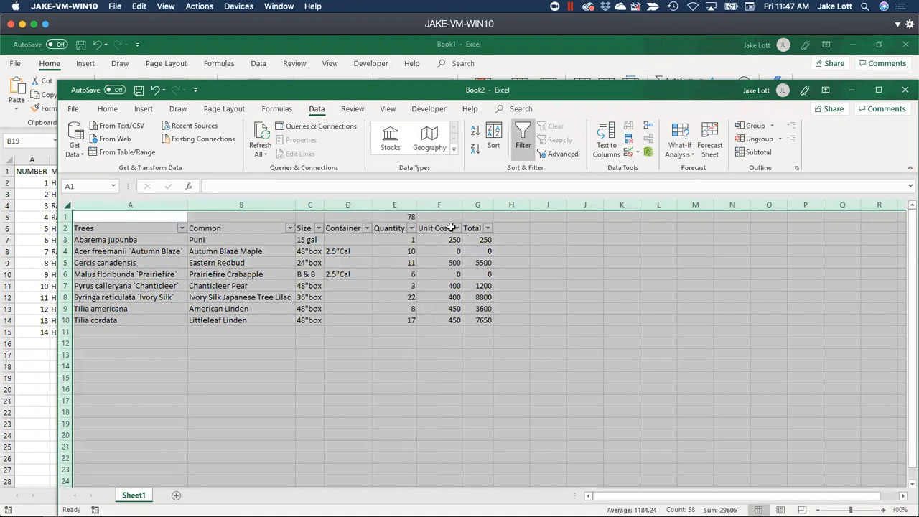
click(409, 335)
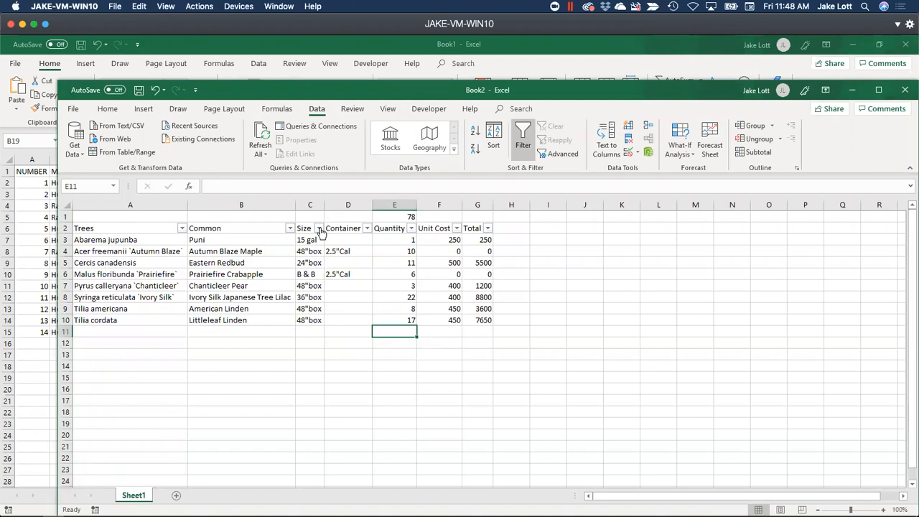
Filter the Size column to only 48"box and check the quantity subtotal in E1
click(318, 229)
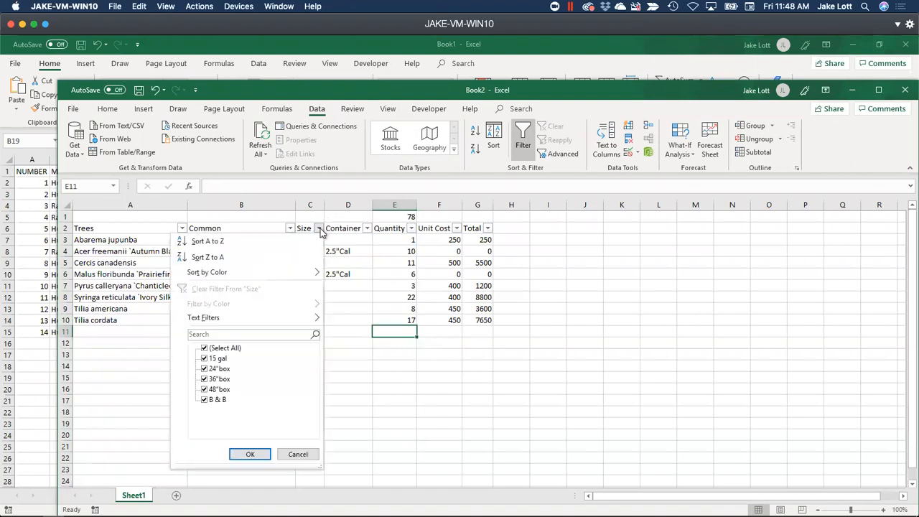
click(222, 349)
click(213, 390)
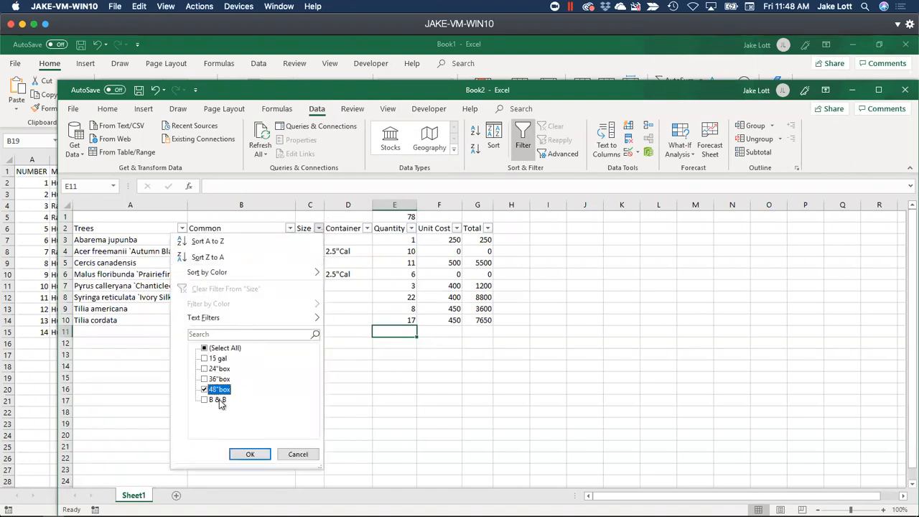
click(251, 454)
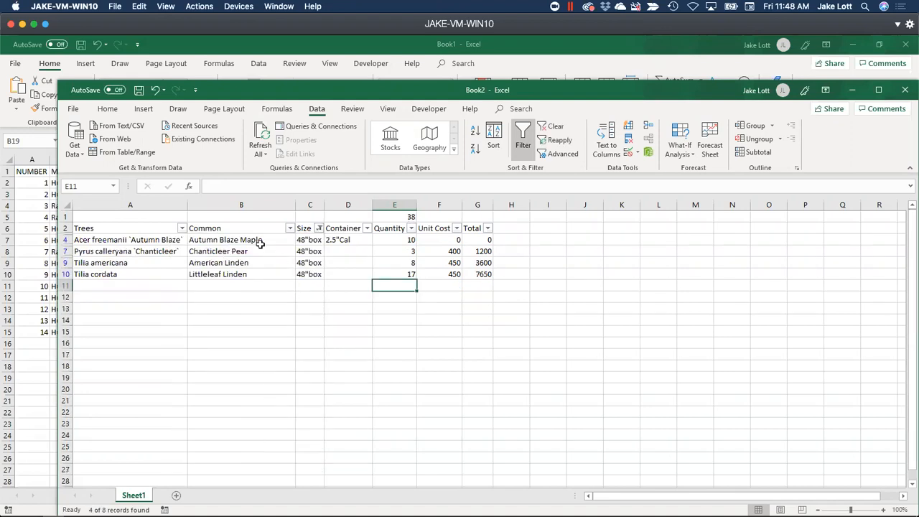
click(400, 216)
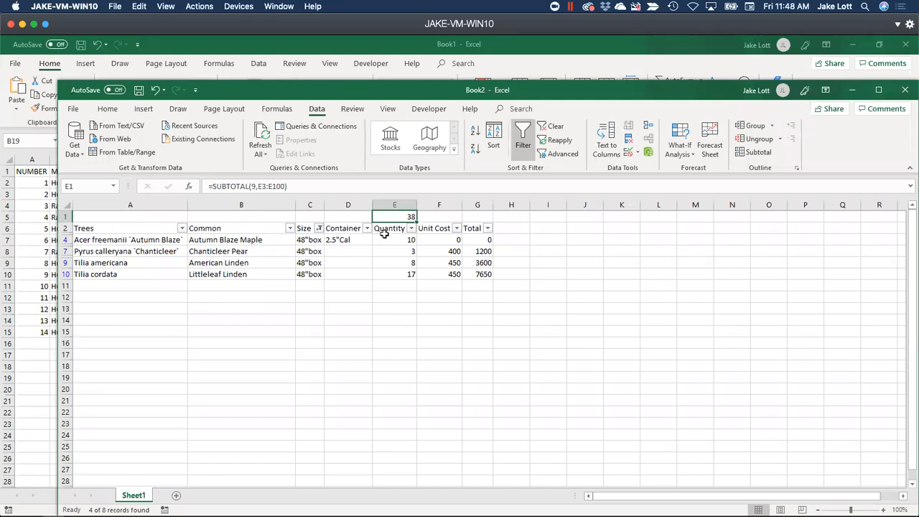
Add 36"box to the Size filter and fill the E1 subtotal formula across to F1:G1
click(320, 228)
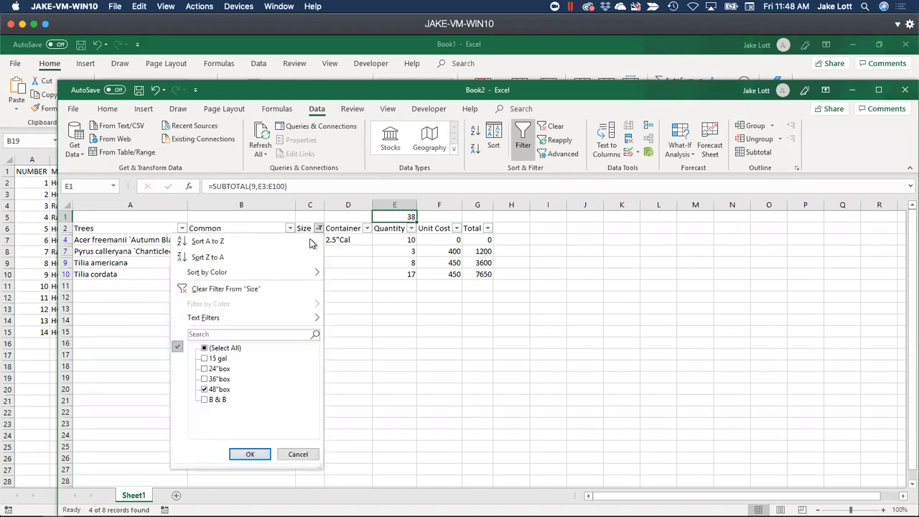
click(204, 379)
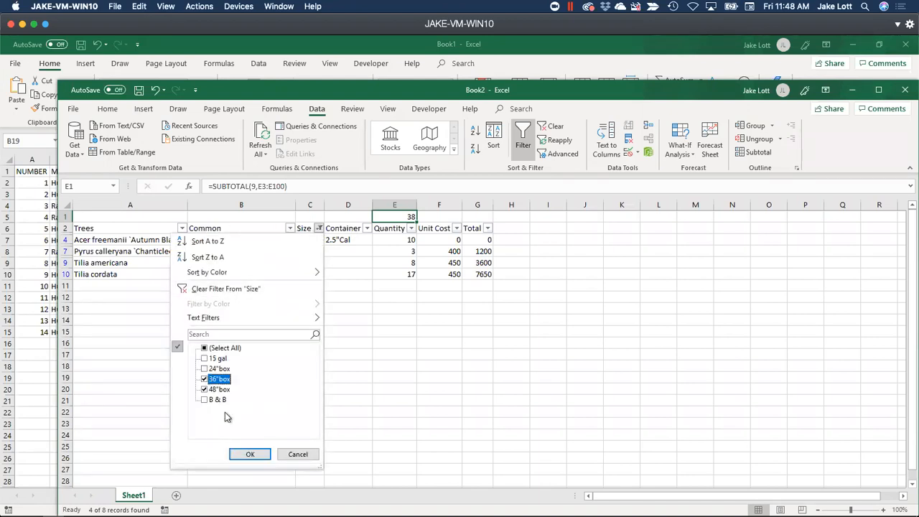
click(249, 453)
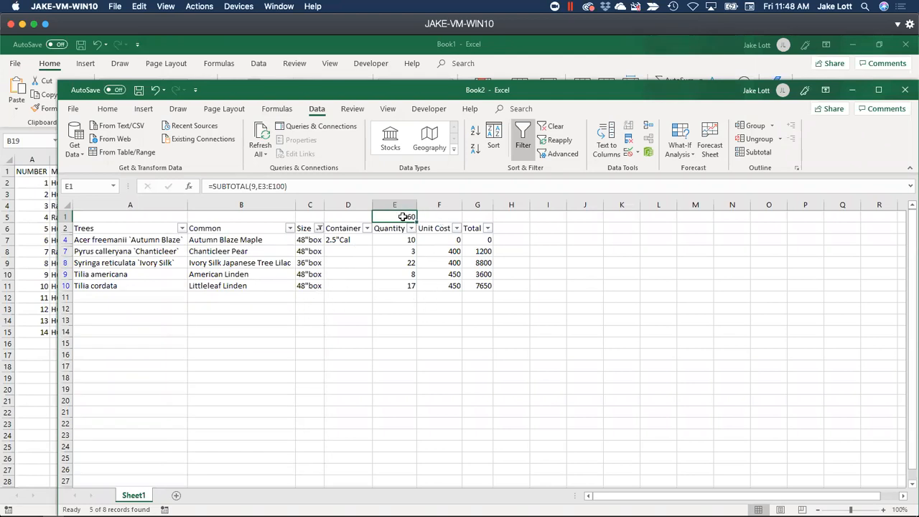
drag(416, 222, 486, 222)
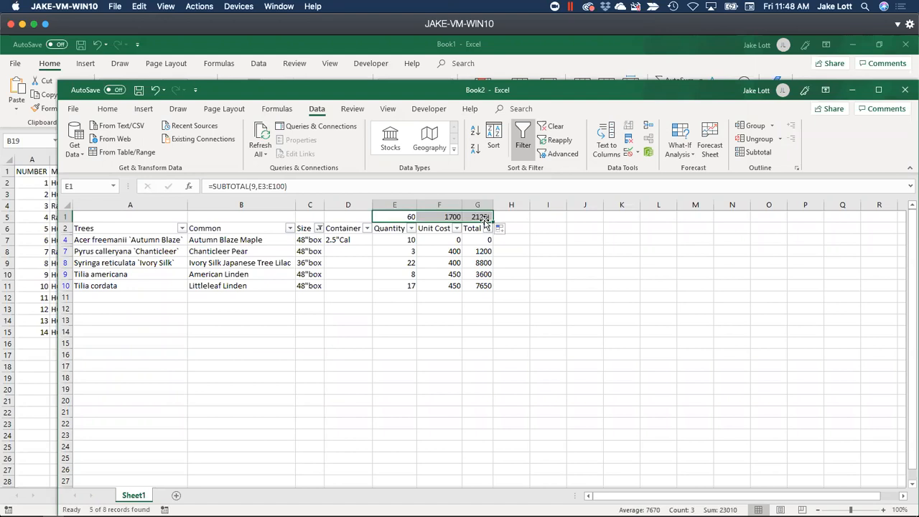
Apply the dollar Accounting number format to the cost subtotals in F1:G1
double_click(448, 217)
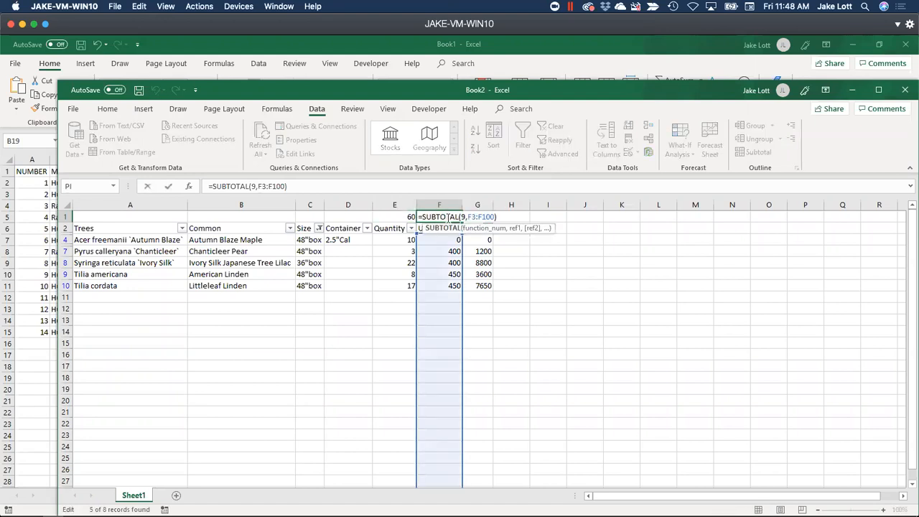
key(Escape)
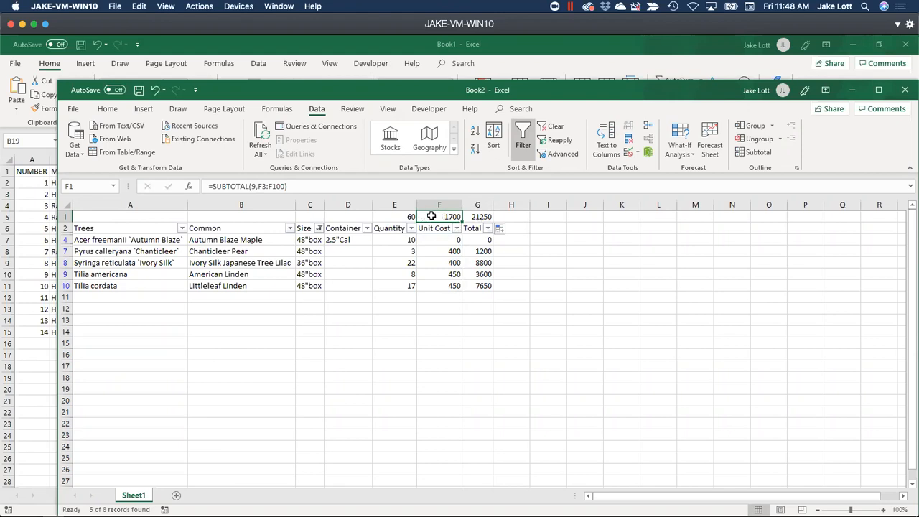
drag(434, 215, 478, 216)
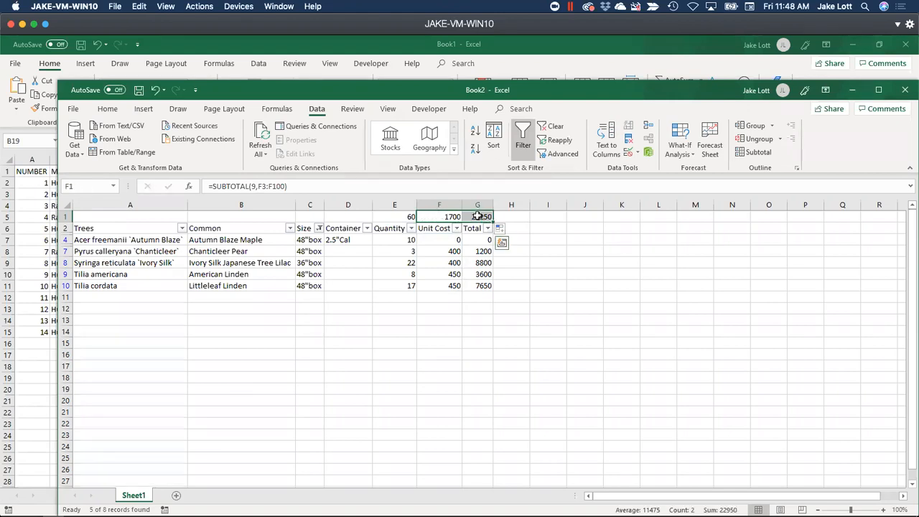
click(108, 109)
click(442, 149)
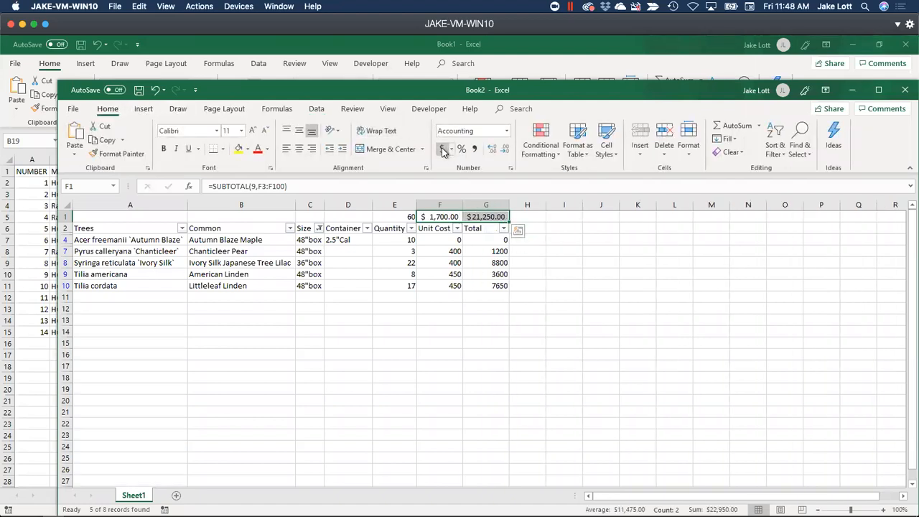
Apply the dollar Accounting number format to the whole Unit Cost and Total columns, F and G
click(440, 205)
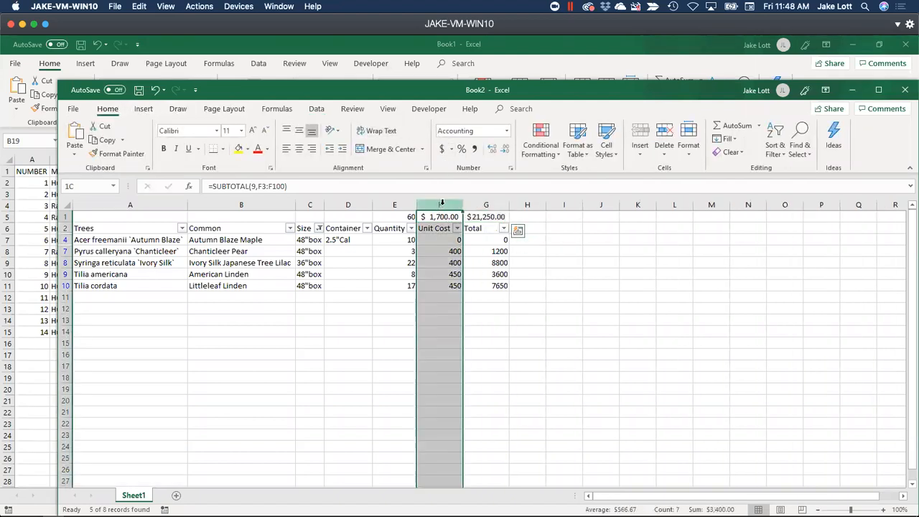
click(440, 149)
click(494, 204)
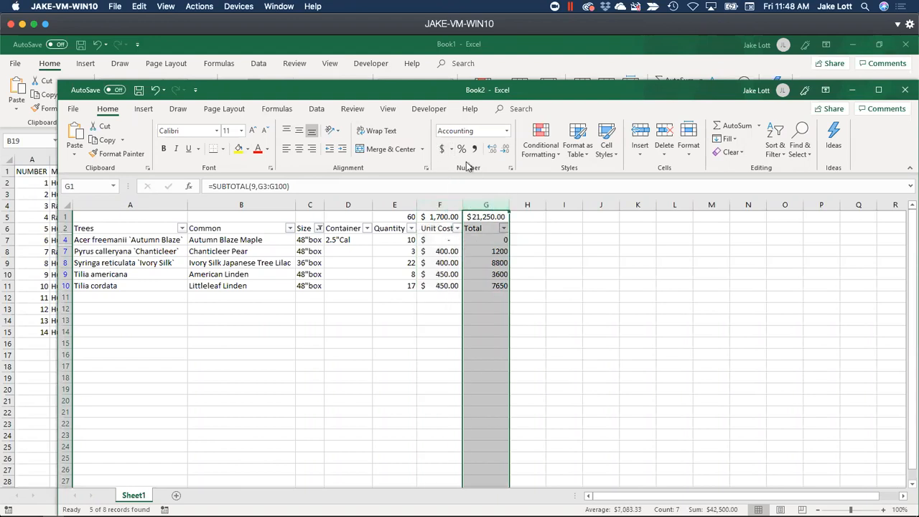
click(442, 149)
click(452, 327)
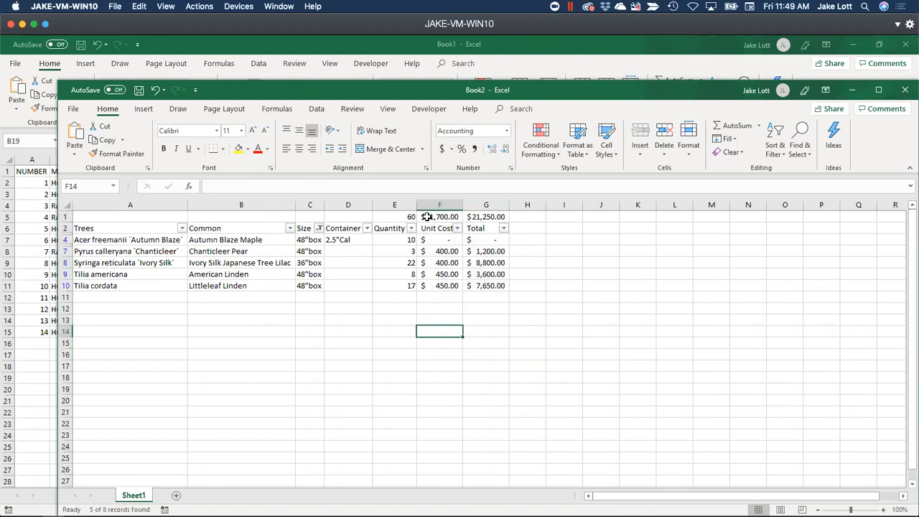
Filter the Size column to only 15 gal and check the subtotals in row 1
click(318, 229)
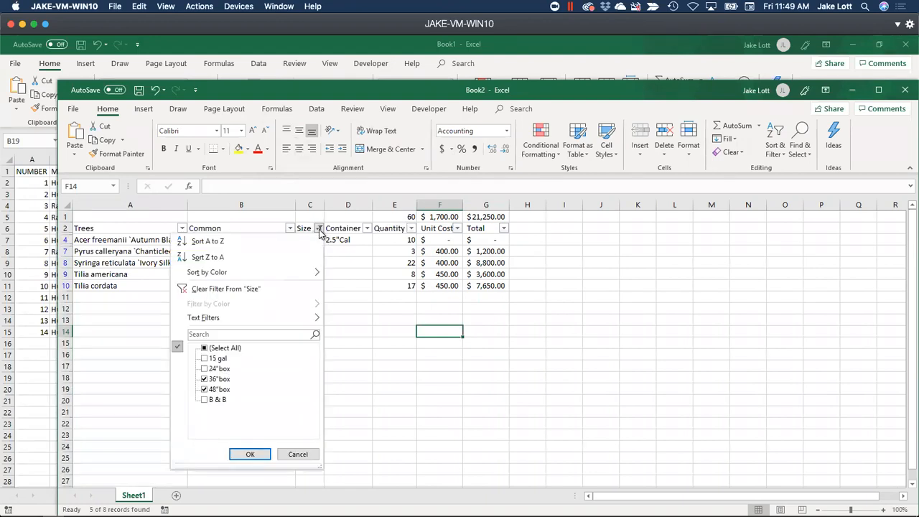
click(213, 348)
click(214, 358)
click(212, 348)
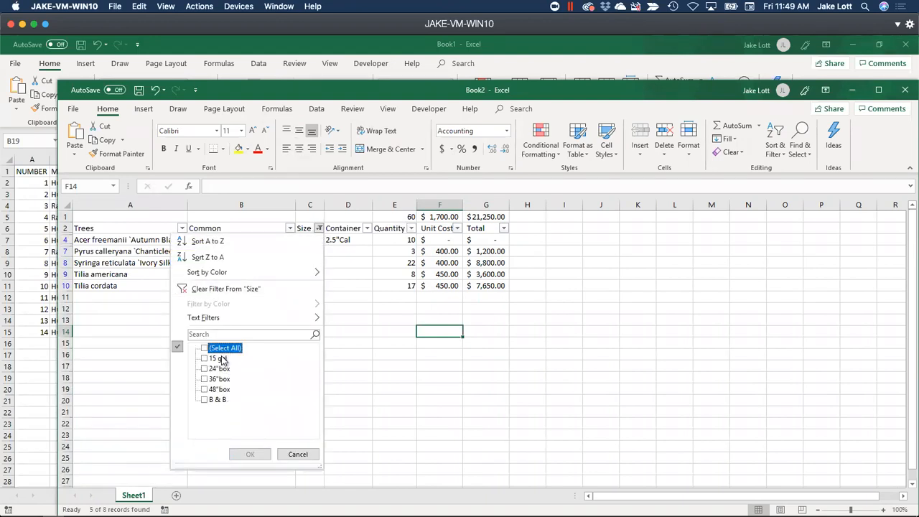
click(215, 358)
click(250, 454)
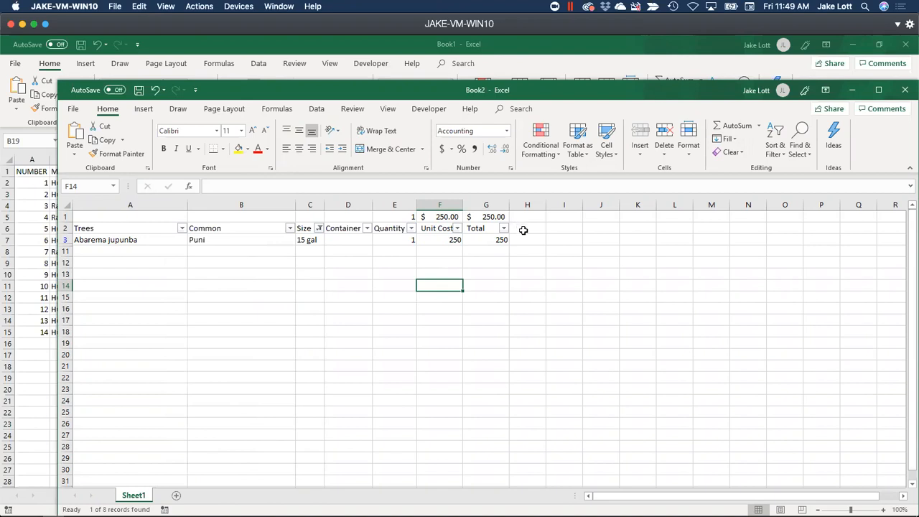
click(525, 227)
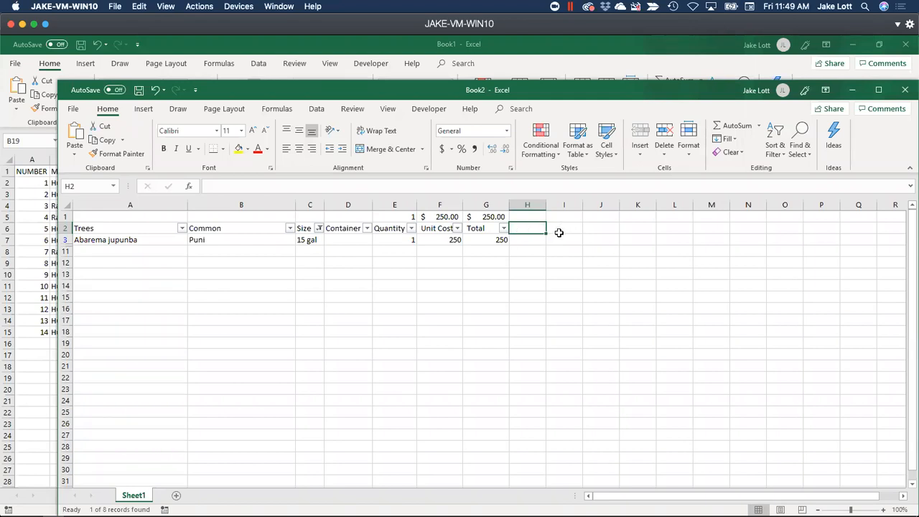
click(538, 239)
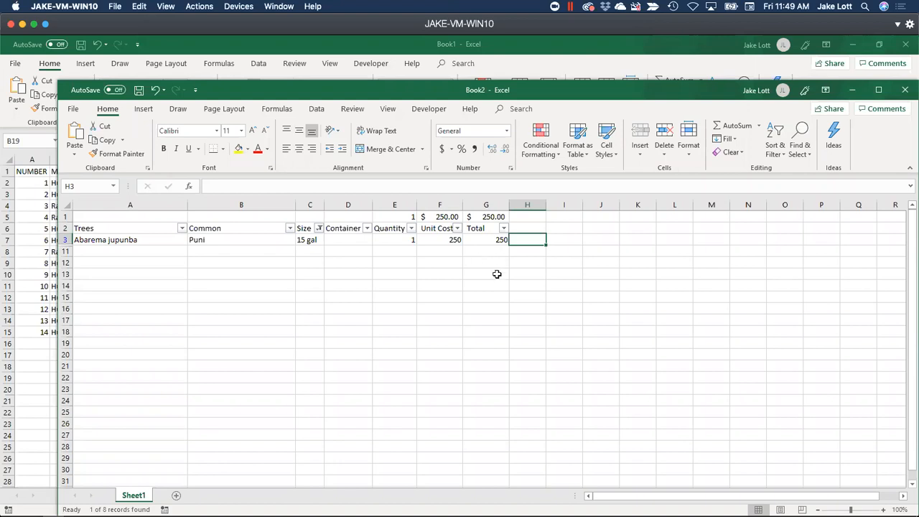
Clear the filter from the Size column so all tree rows are listed
click(320, 228)
click(216, 293)
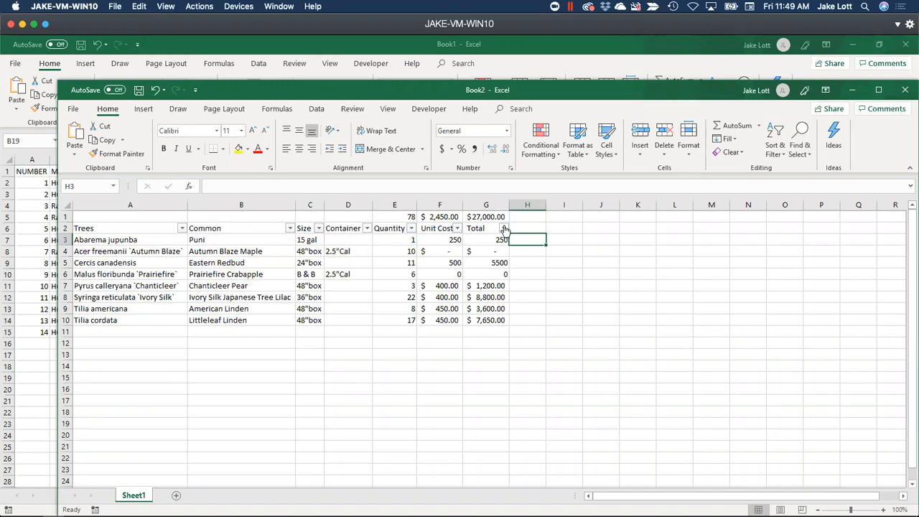
scroll(160, 277, down, 2)
scroll(159, 279, up, 2)
Copy the tree rows A3:G10 and paste them below the table at A11 and again at A19
drag(97, 239, 501, 323)
key(ctrl+c)
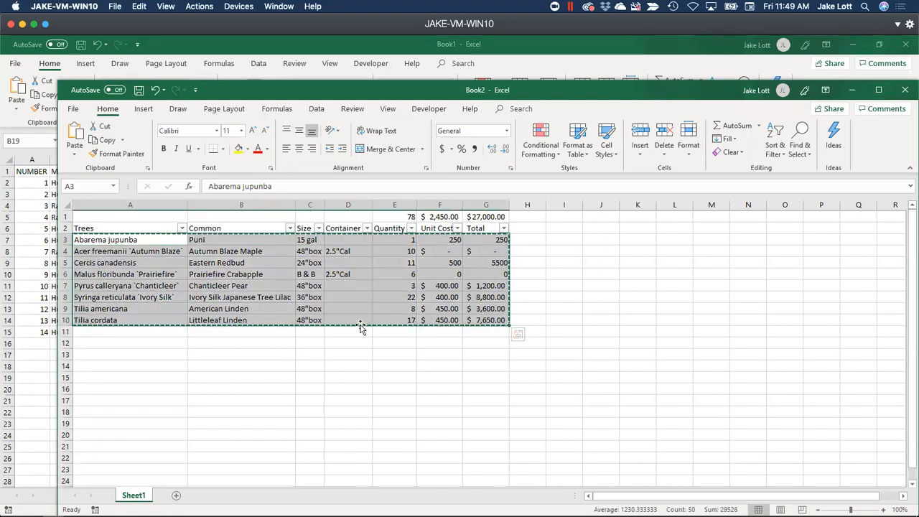
click(90, 330)
key(ctrl+v)
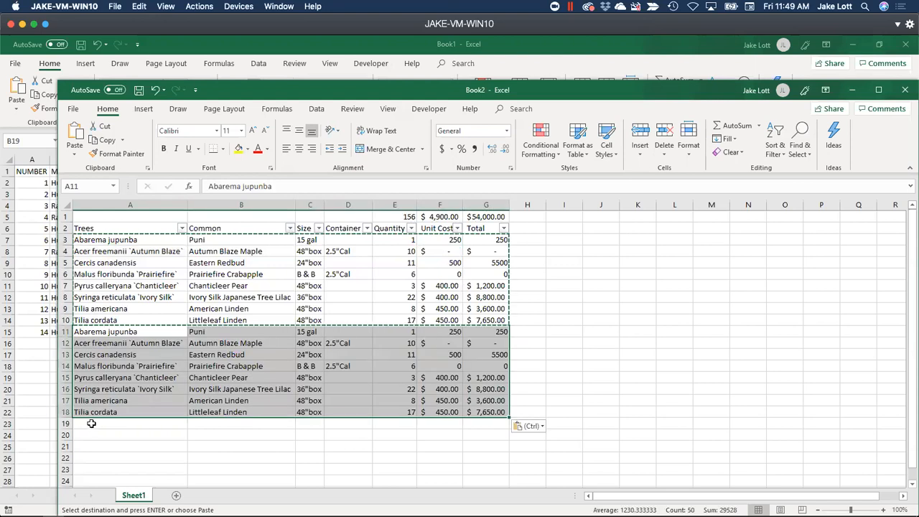
click(90, 424)
key(ctrl+v)
click(118, 274)
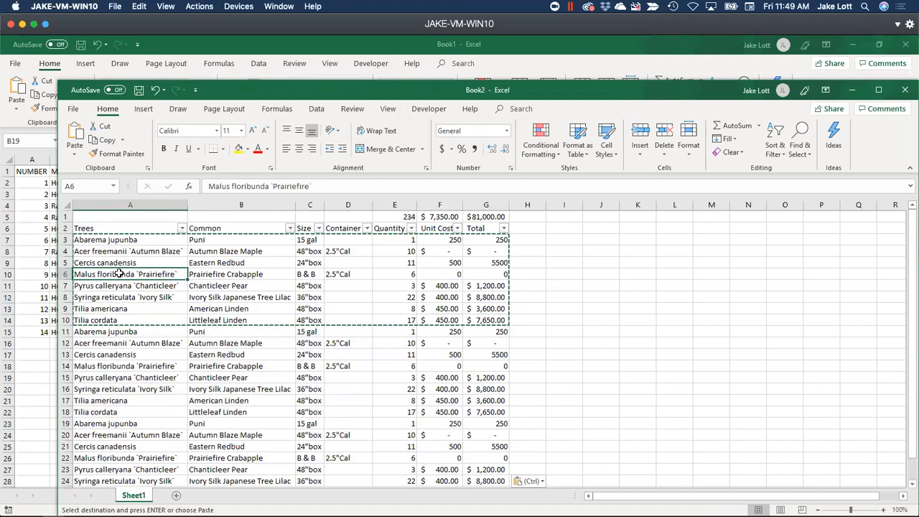
click(183, 230)
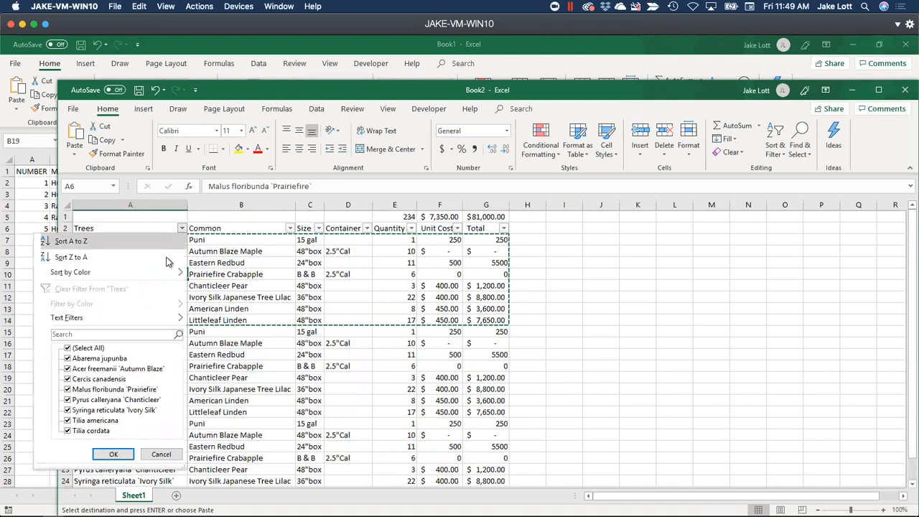
click(293, 323)
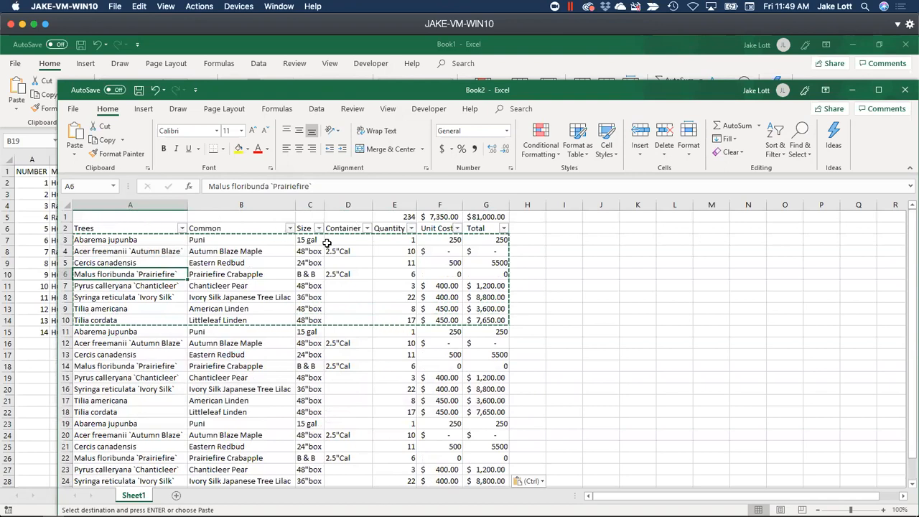
scroll(129, 237, down, 3)
scroll(133, 286, up, 3)
Freeze the panes at cell A3 so rows 1 and 2 are held in place above the data
click(93, 240)
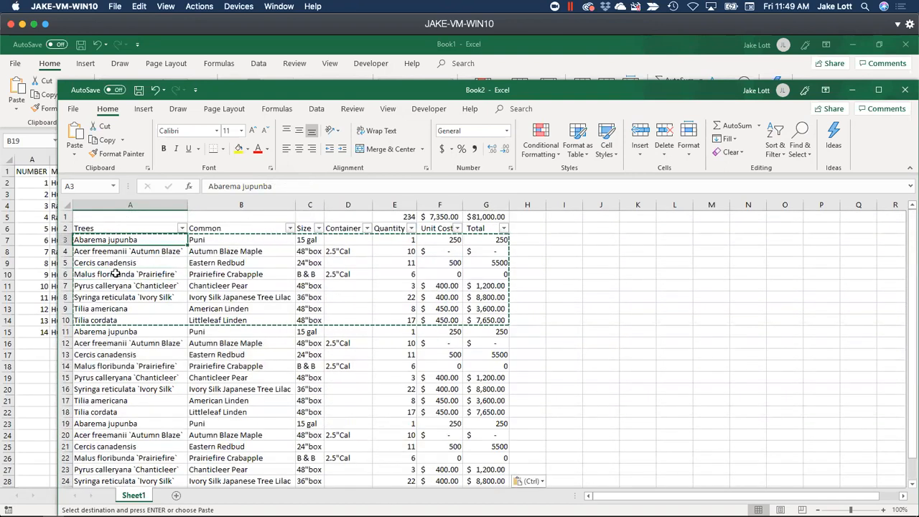
key(Escape)
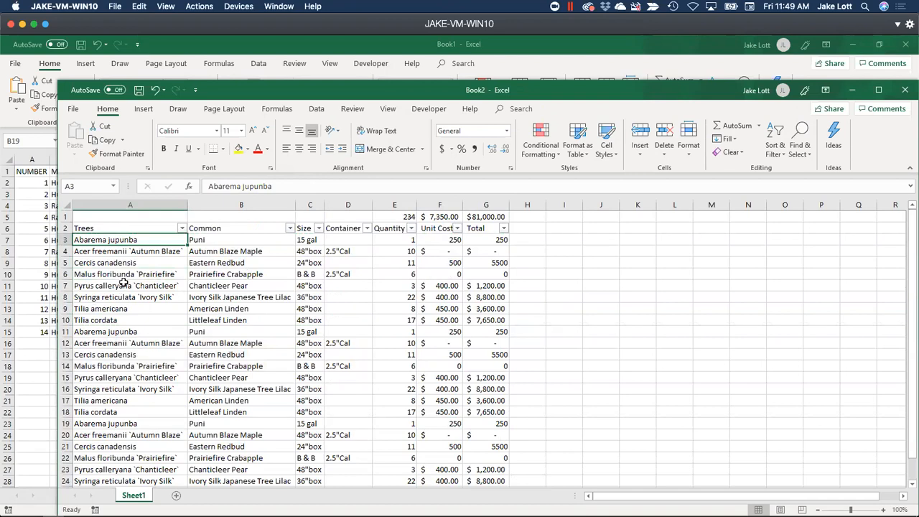
click(353, 110)
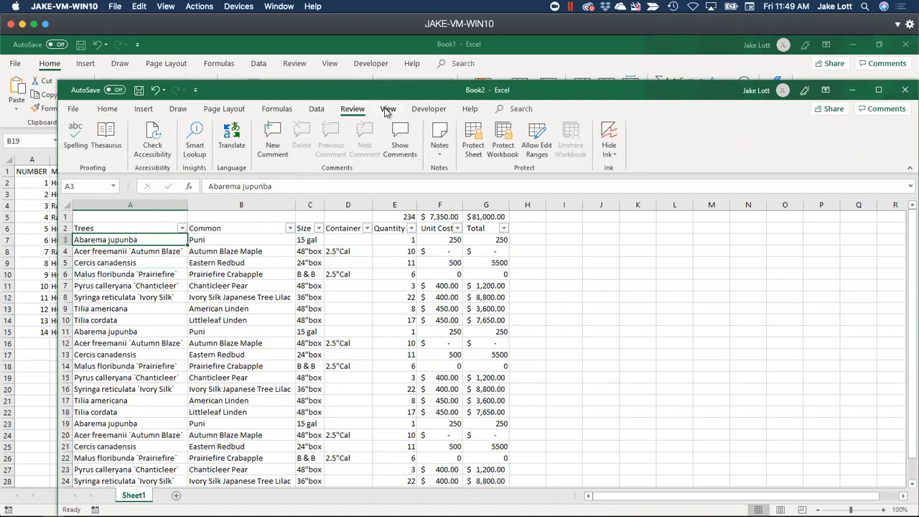
click(386, 109)
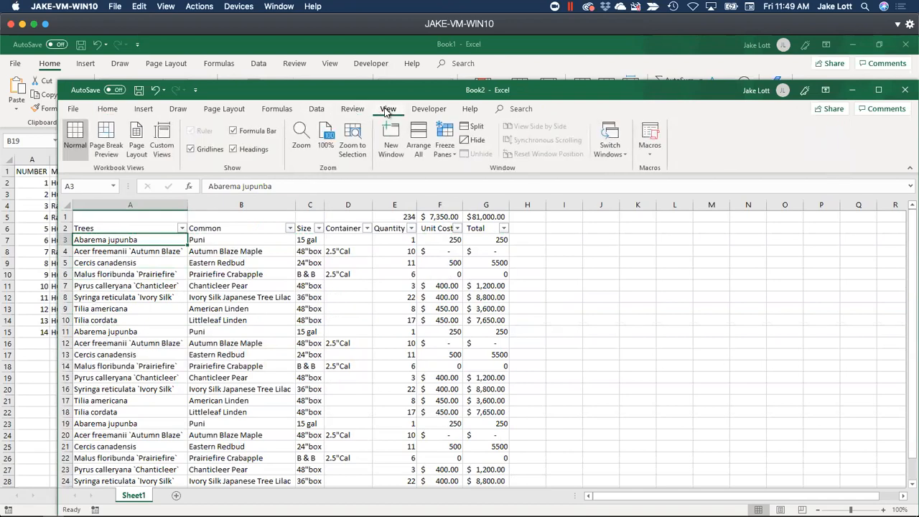
click(444, 147)
click(486, 182)
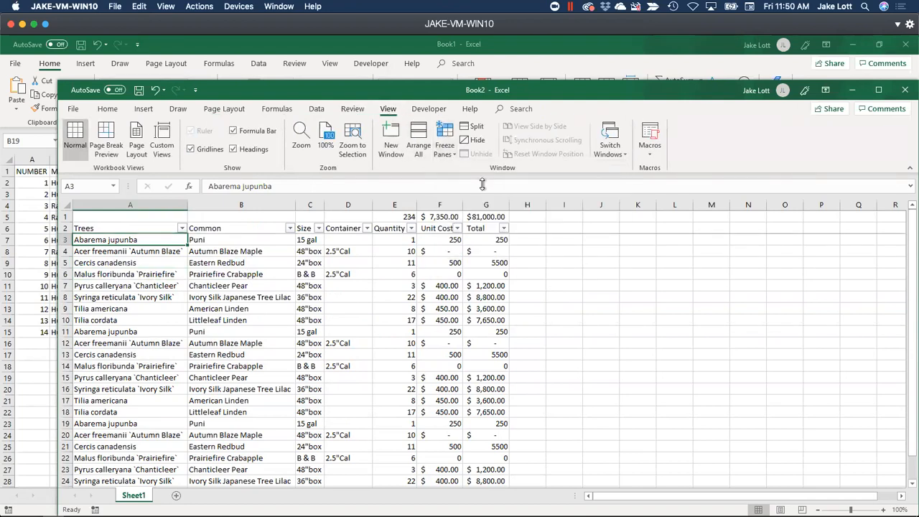
Look through the full tree list to check that the subtotal and heading rows stay in view
scroll(145, 240, down, 5)
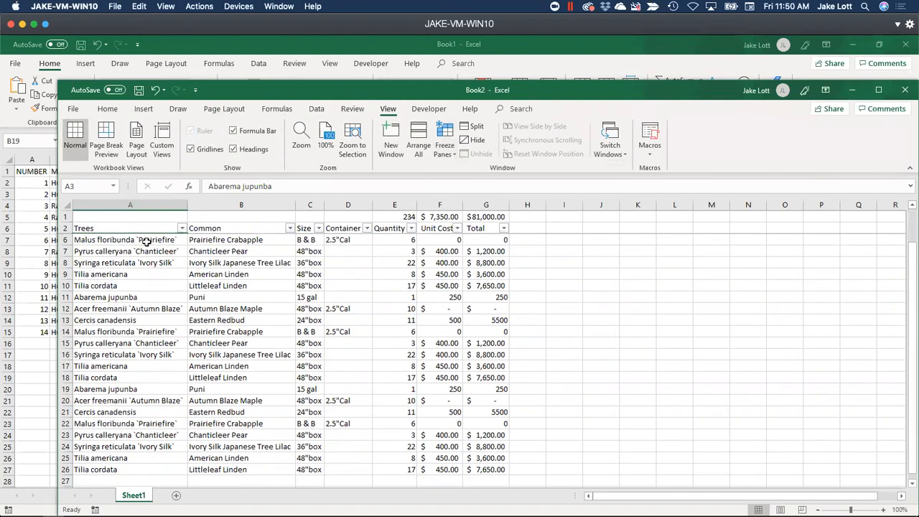
scroll(141, 266, up, 5)
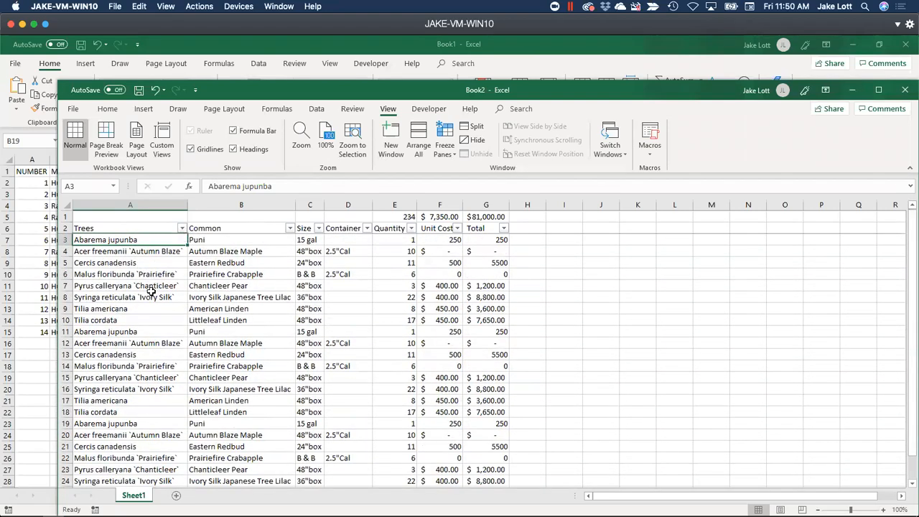
scroll(147, 290, down, 3)
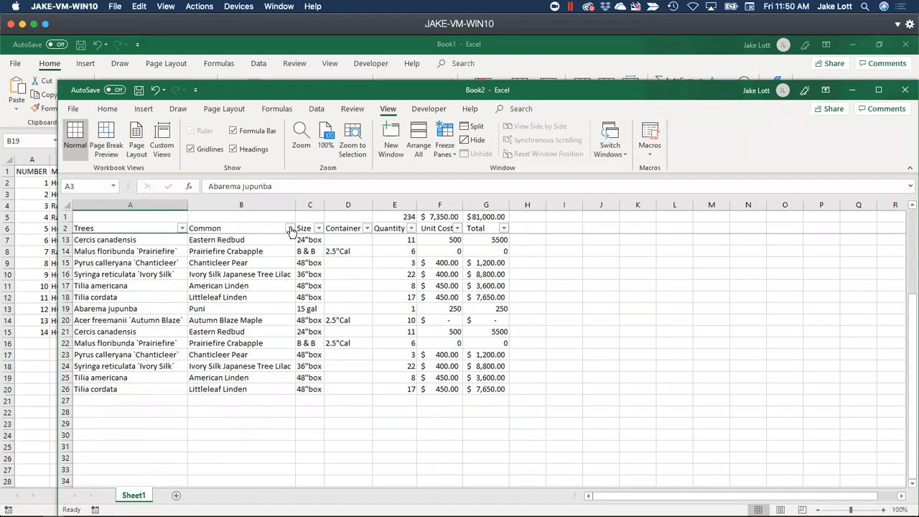
scroll(442, 243, down, 1)
scroll(445, 258, down, 1)
scroll(359, 294, up, 4)
scroll(229, 323, up, 1)
scroll(215, 395, down, 3)
scroll(215, 391, up, 5)
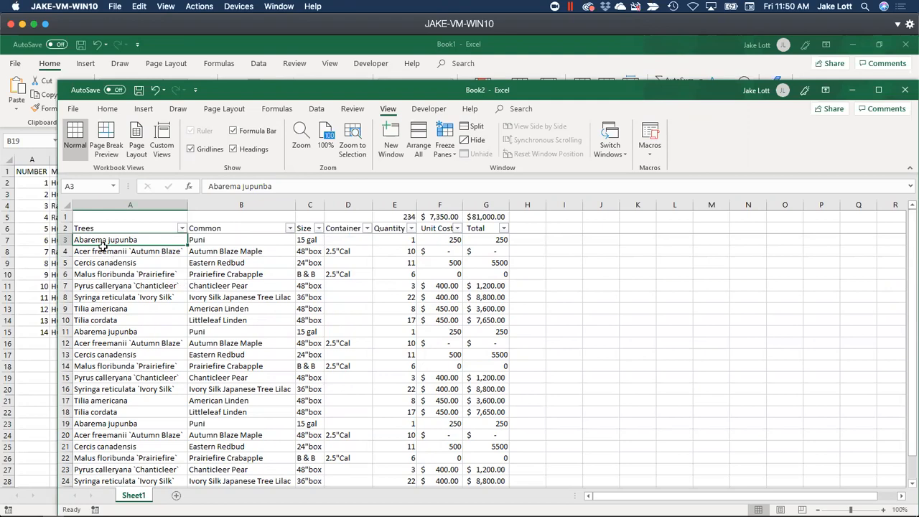
scroll(108, 252, down, 2)
scroll(118, 260, down, 2)
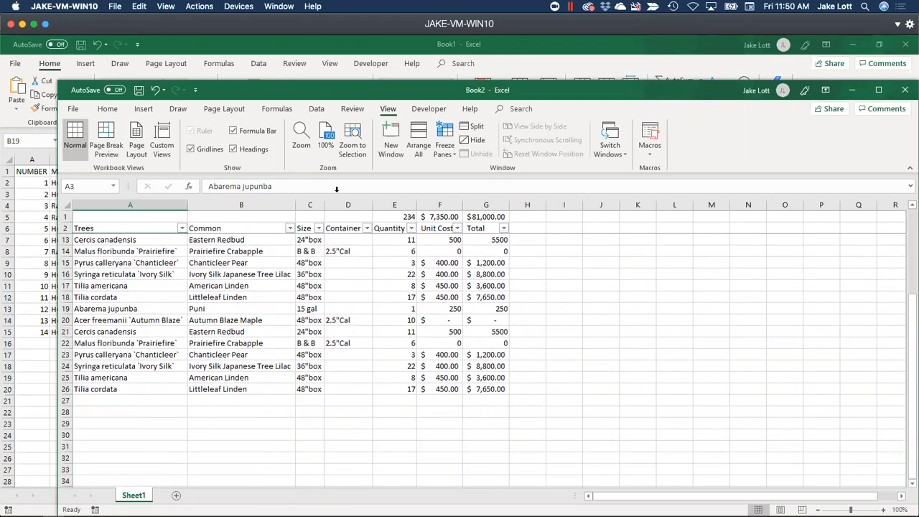
Switch to the Book1 workbook and review its Spring sheet, finishing on the Summer sheet
drag(486, 89, 486, 139)
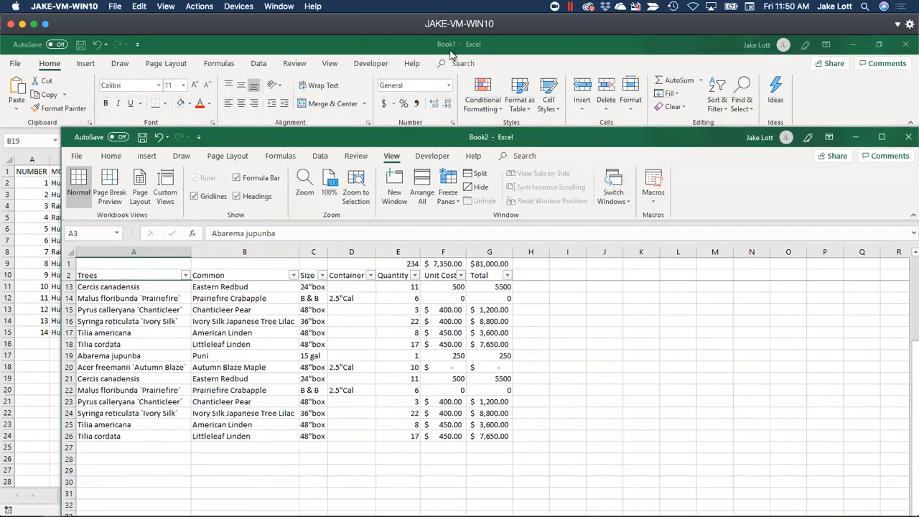
click(451, 49)
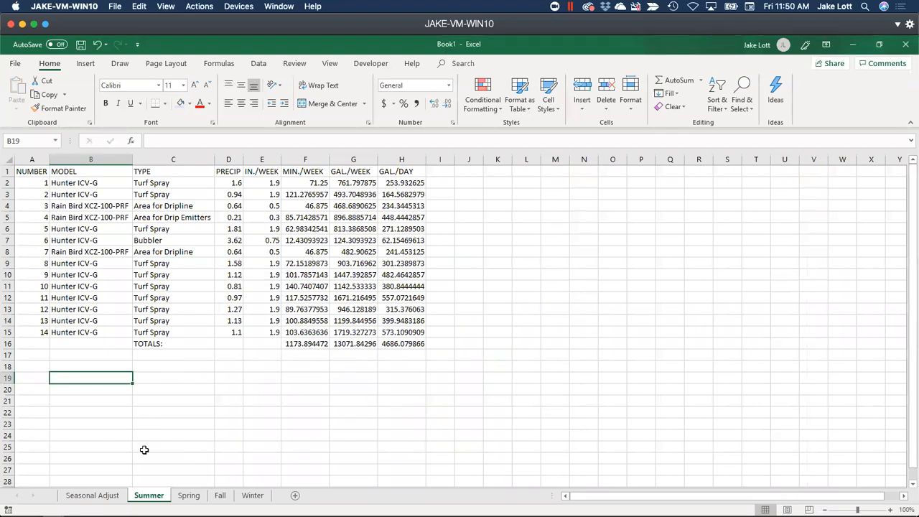
click(185, 494)
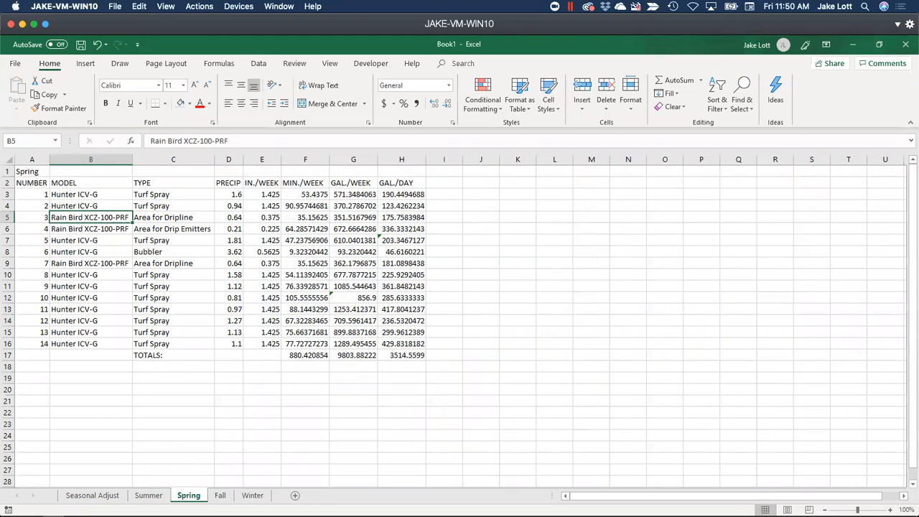
click(149, 495)
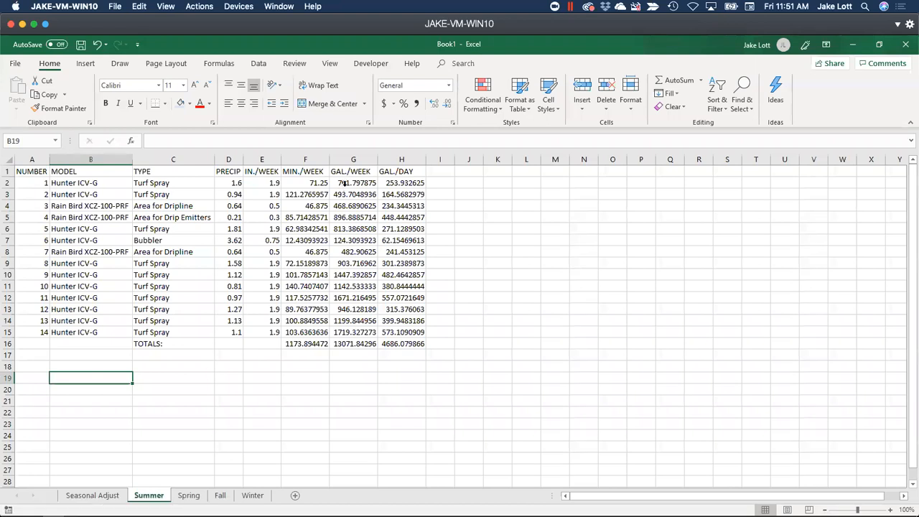
Check that Developer is enabled in the ribbon customization and that macro security is set to enable all macros
click(369, 64)
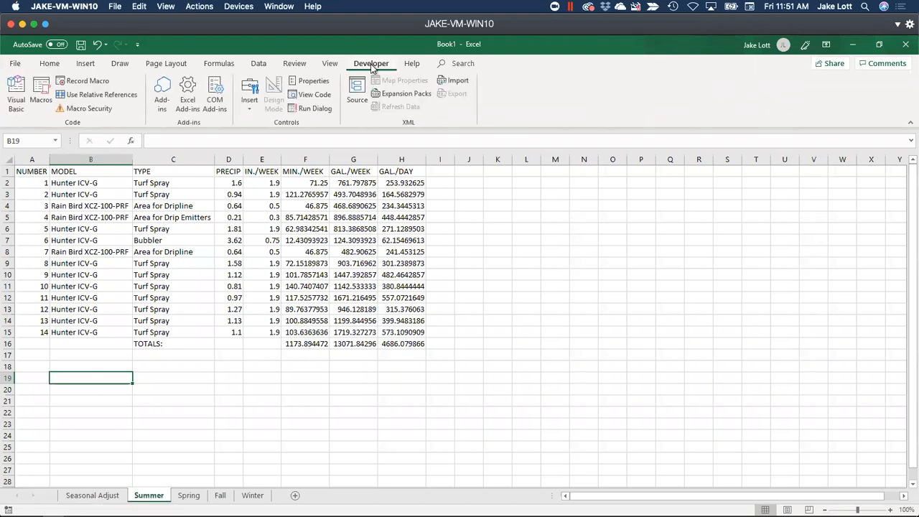
click(19, 66)
click(36, 495)
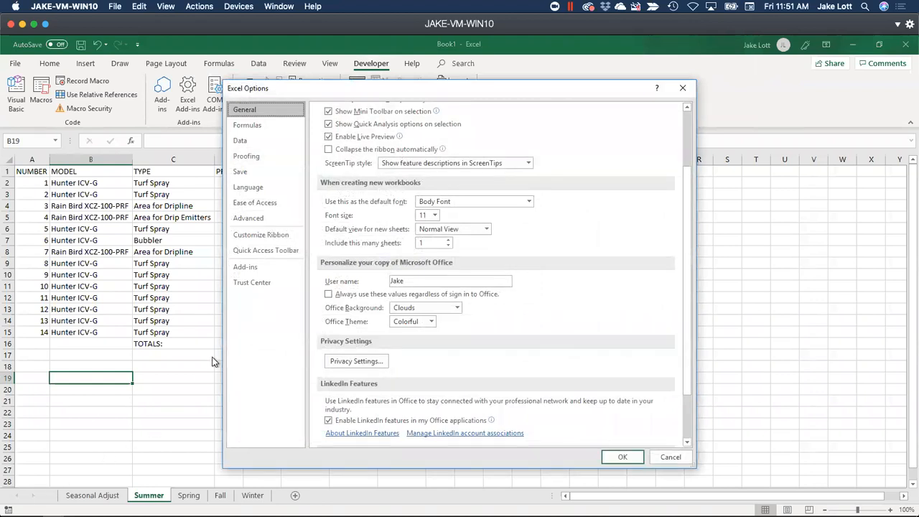
click(251, 236)
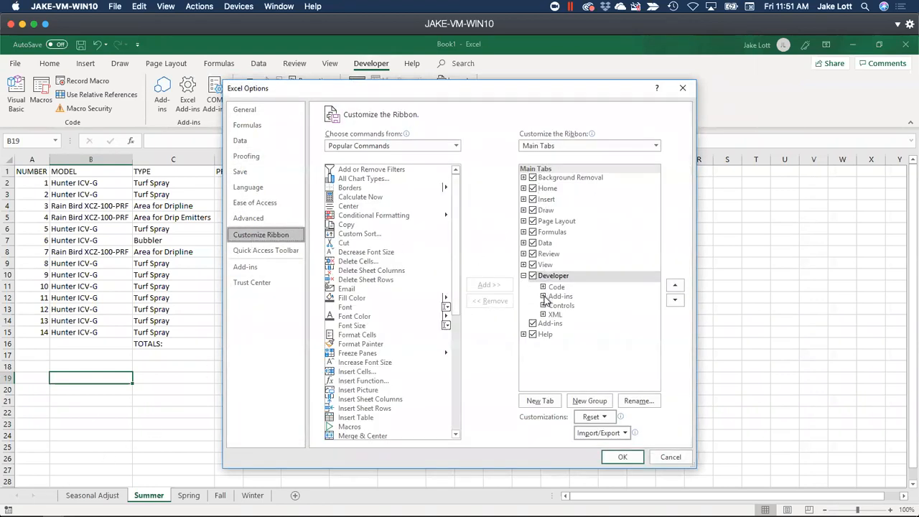
click(533, 276)
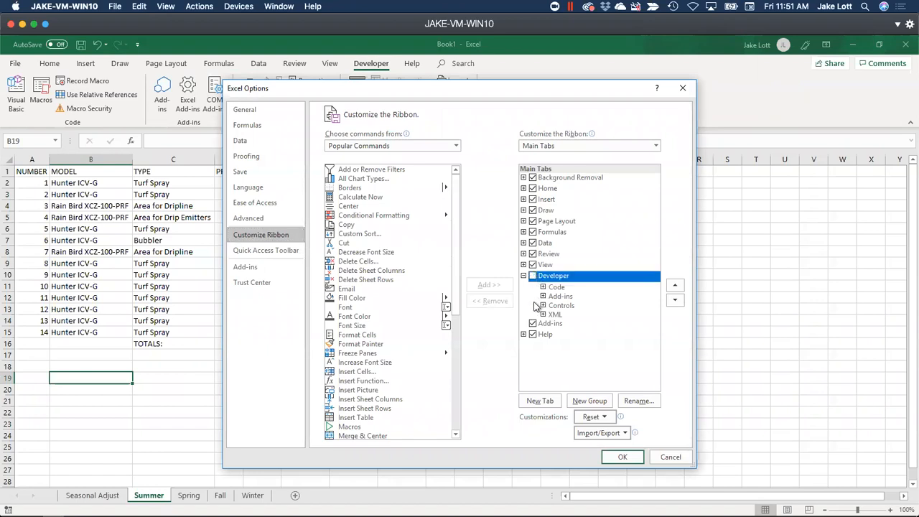
click(533, 275)
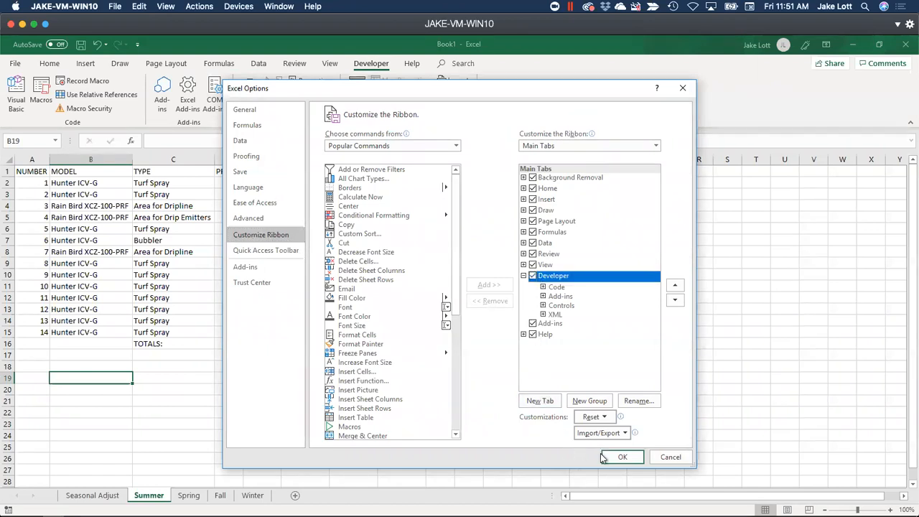
click(622, 458)
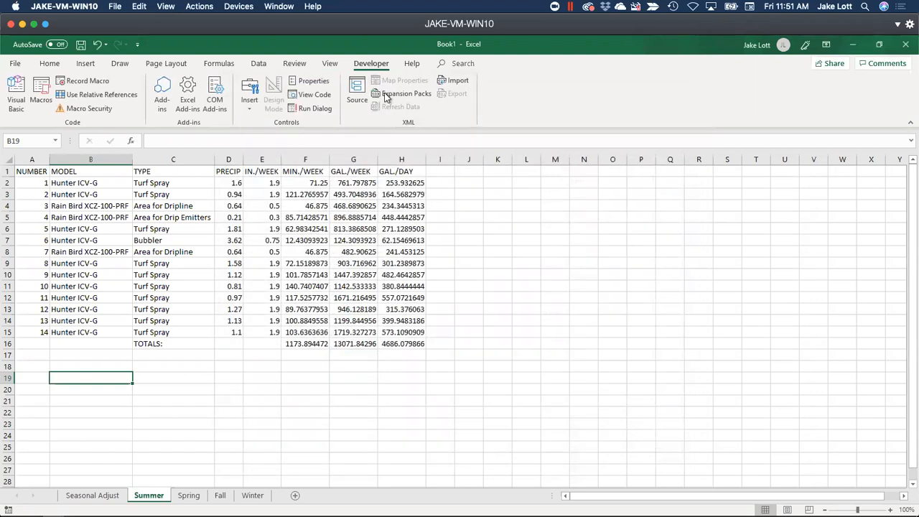
click(95, 110)
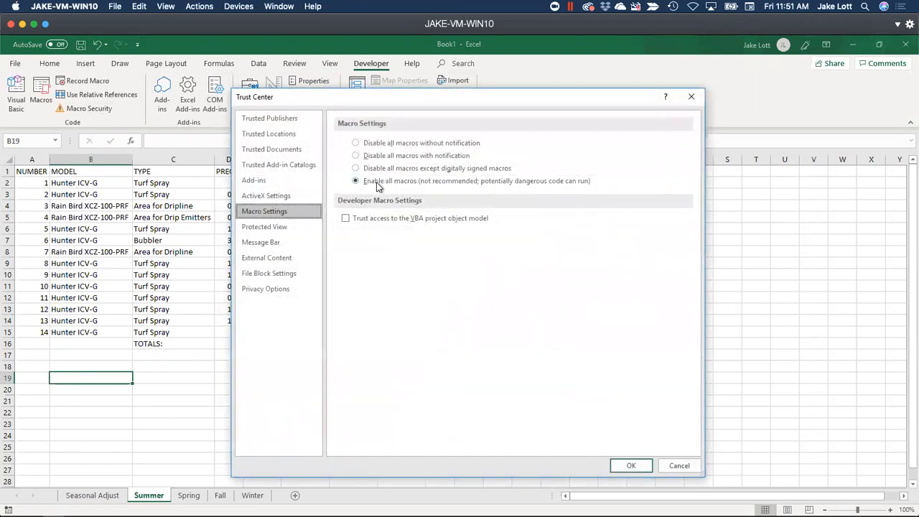
click(631, 463)
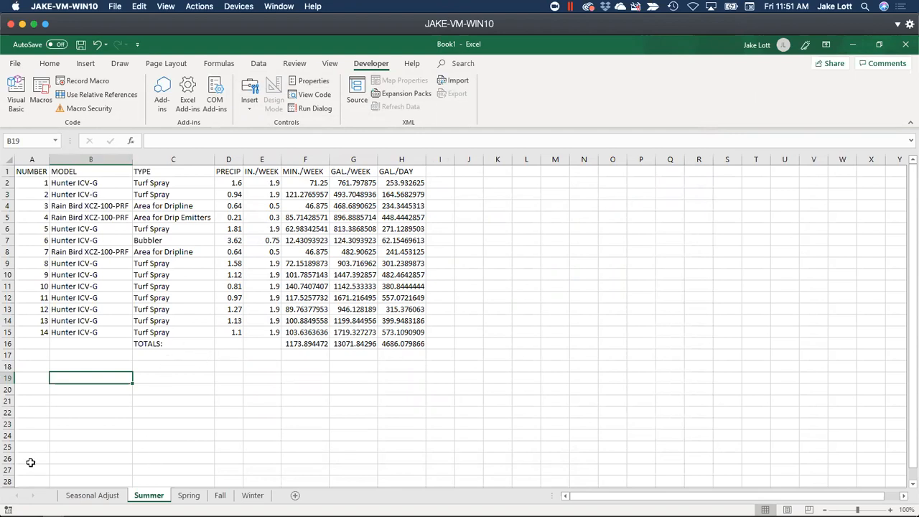
Set up a new macro recording named Format_Cells with the shortcut letter f
click(8, 509)
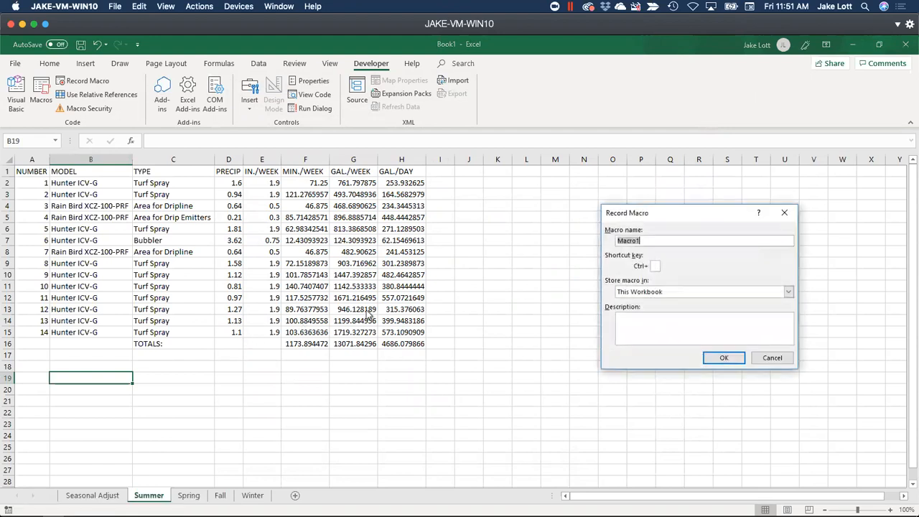
drag(642, 193, 373, 193)
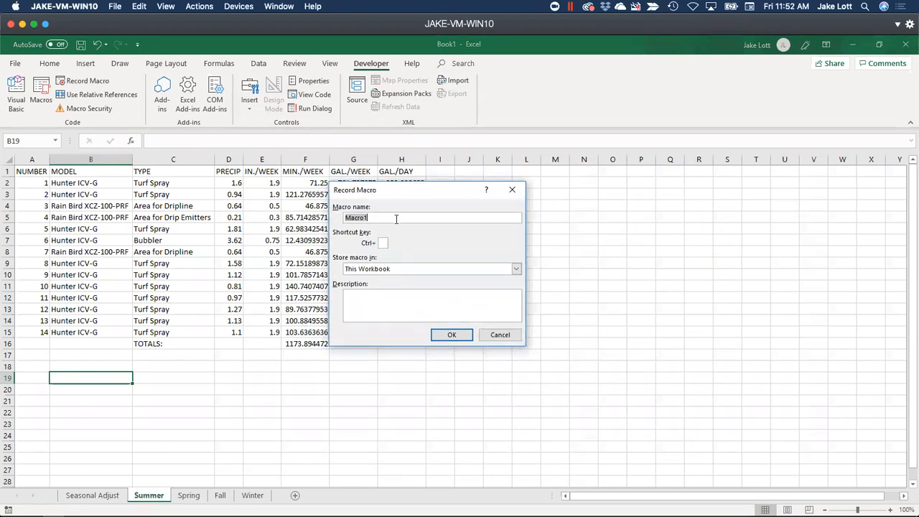
text(Format_Cells)
click(384, 244)
text(f)
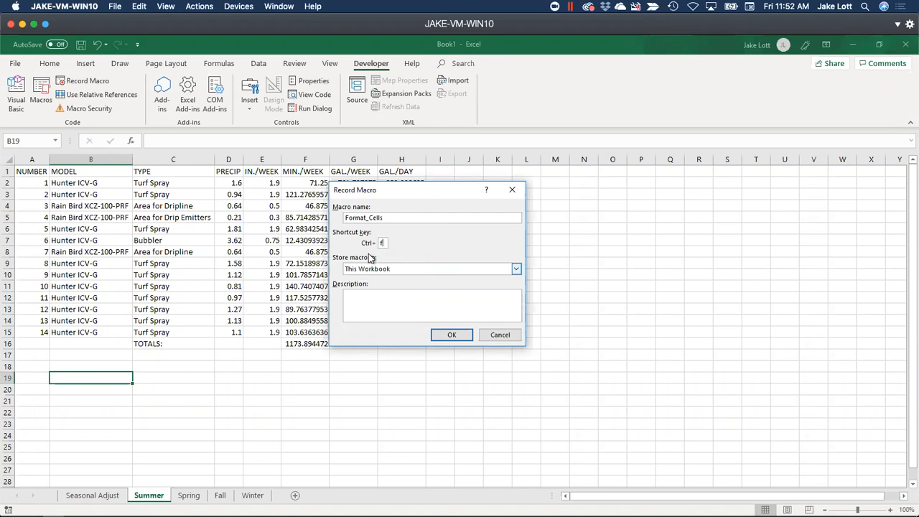
Describe the macro as "bold make italic, font to 14 pt, center justify widen columns" and start recording it
click(361, 299)
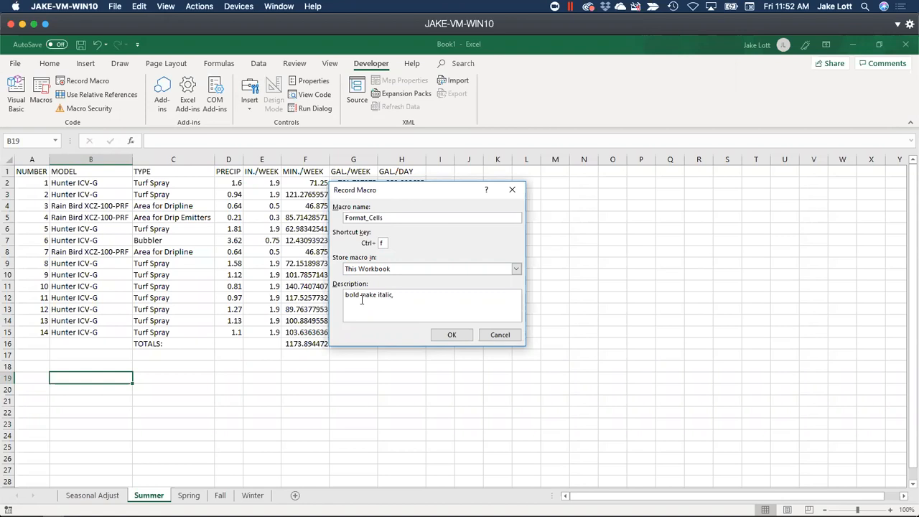
text(to)
text(14 pt, center justify widen co)
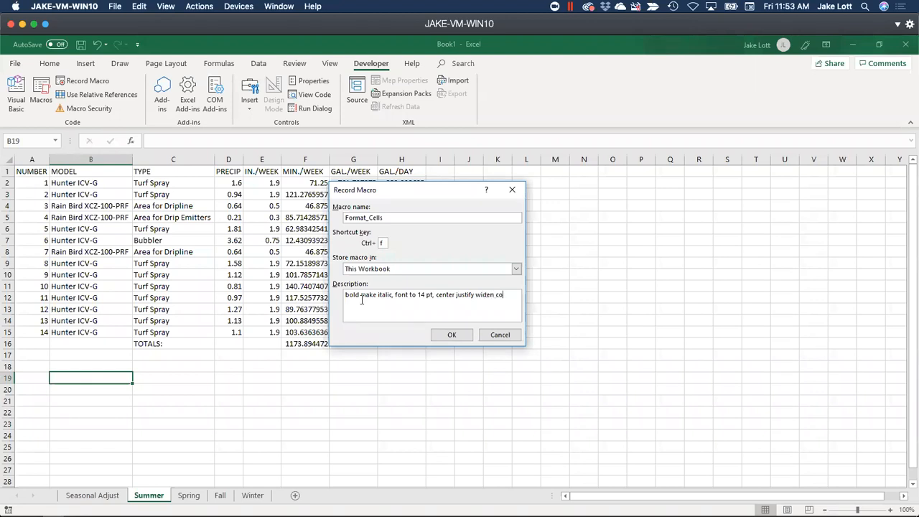
text(mns)
click(448, 332)
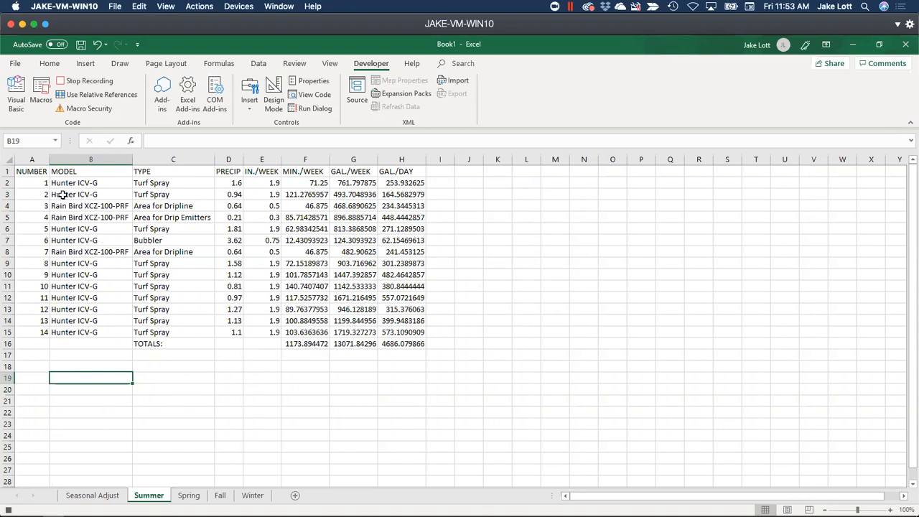
click(41, 184)
click(169, 195)
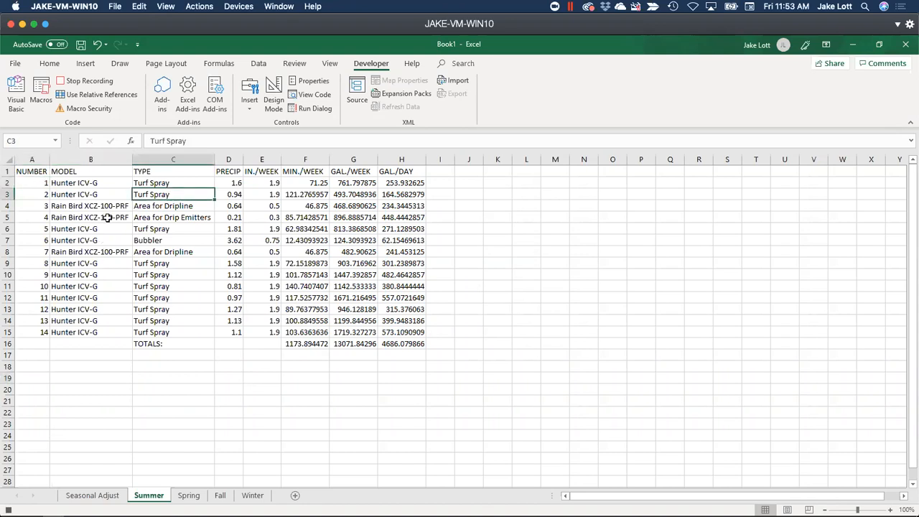
click(90, 207)
click(77, 217)
Format the header cells A1:H1 on the Summer sheet as bold italic at 14 pt
click(26, 172)
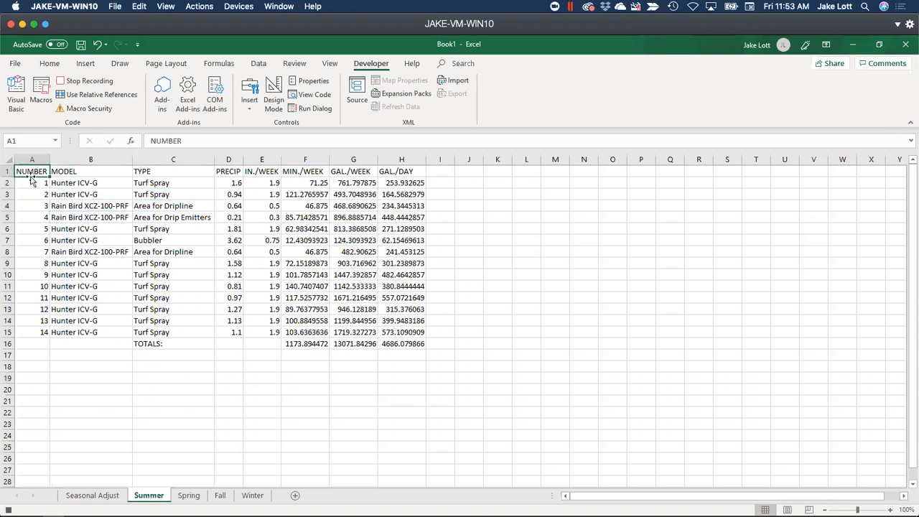
drag(26, 171, 420, 171)
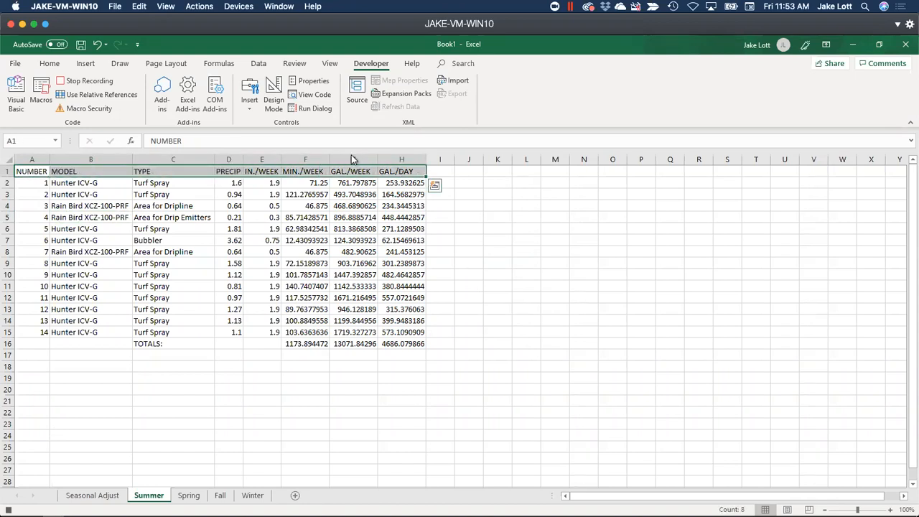
click(56, 68)
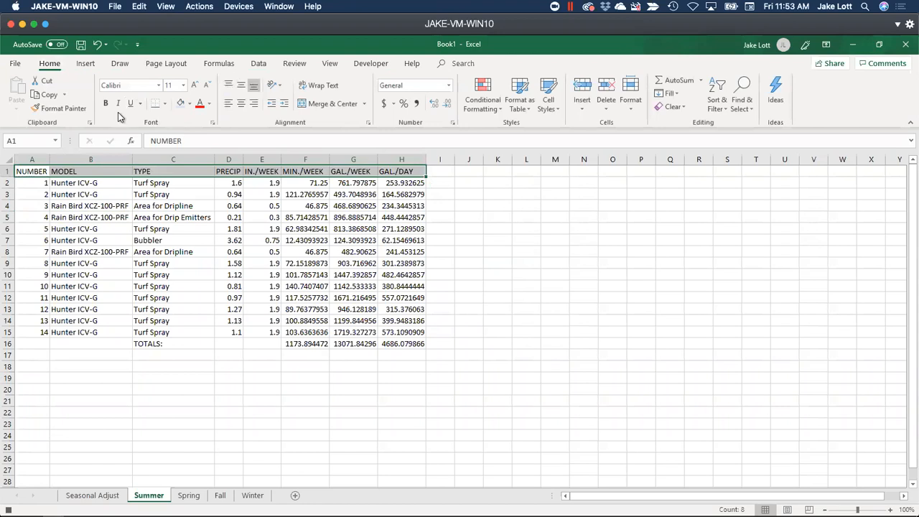
click(108, 105)
click(117, 104)
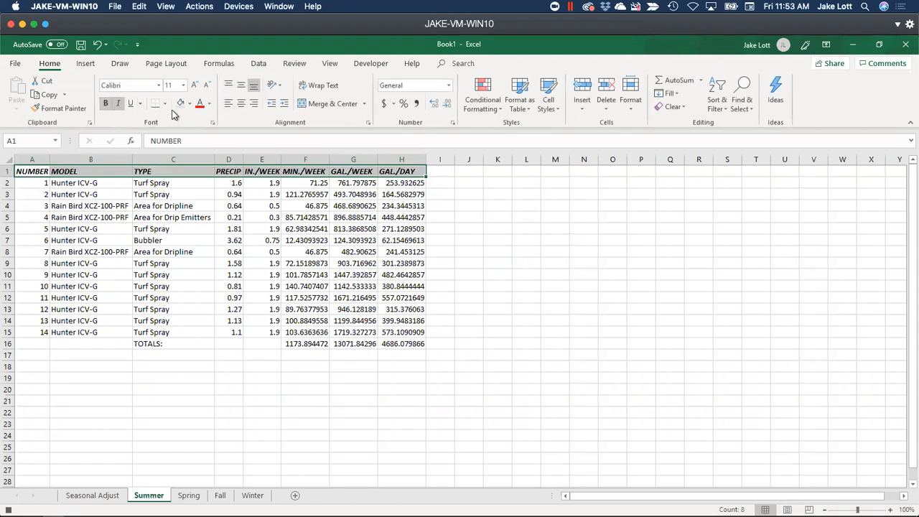
click(183, 86)
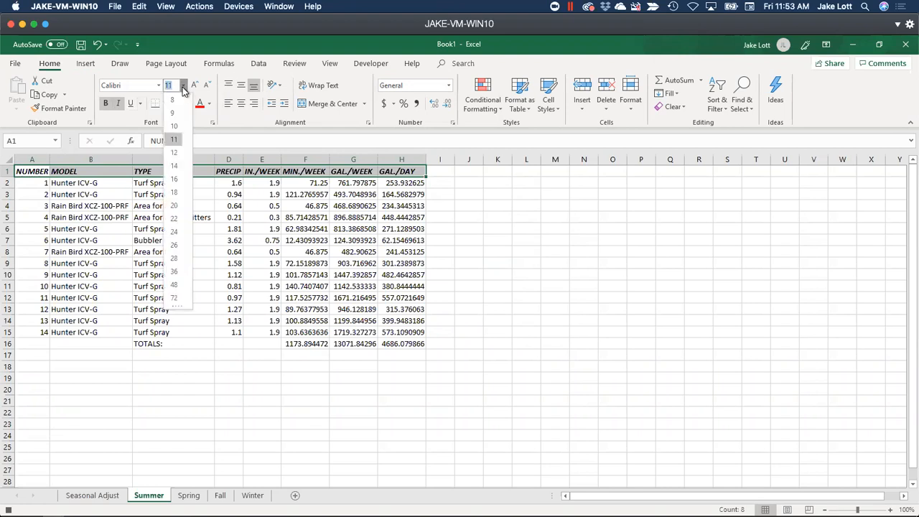
click(175, 166)
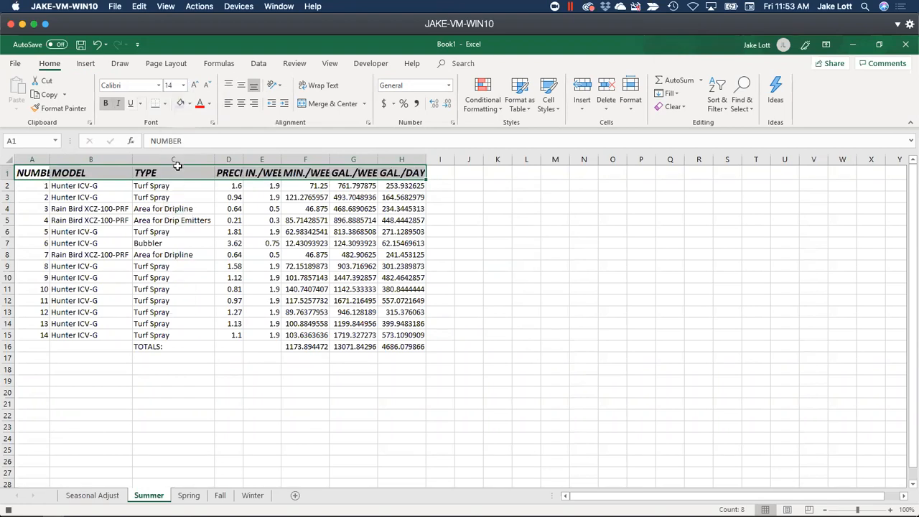
Change the font of the header cells A1:H1 to Britannic Bold
click(159, 85)
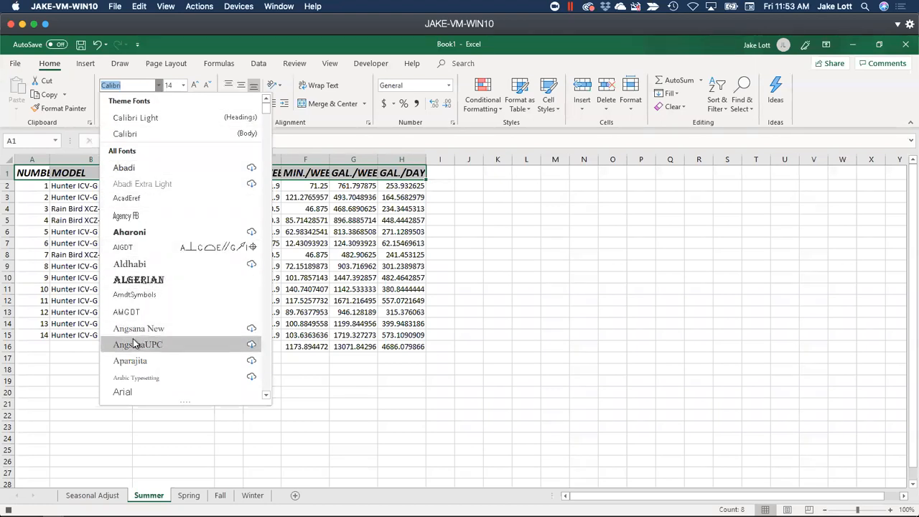
scroll(142, 339, down, 3)
scroll(141, 343, down, 8)
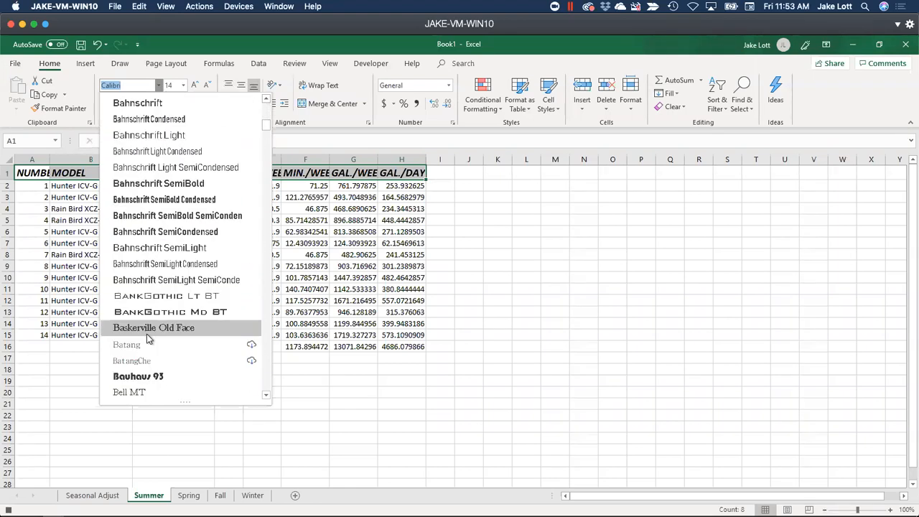
scroll(147, 334, down, 6)
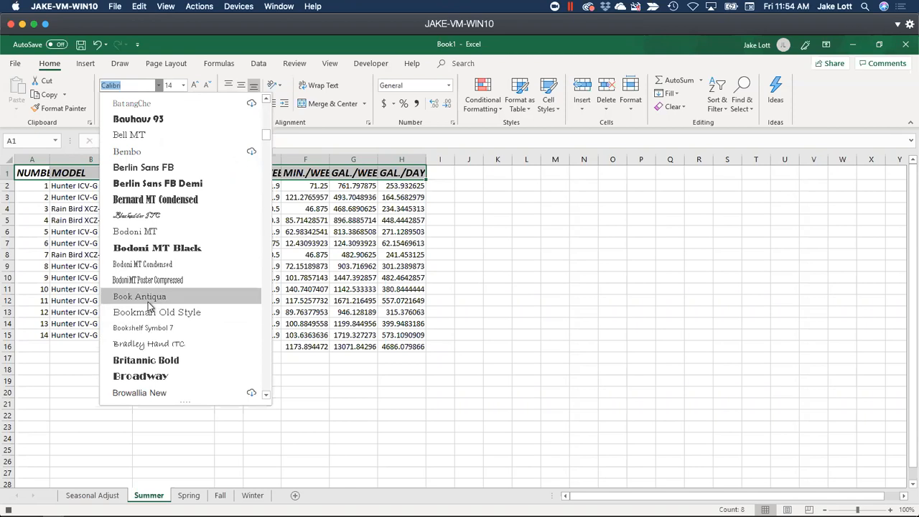
scroll(149, 316, down, 2)
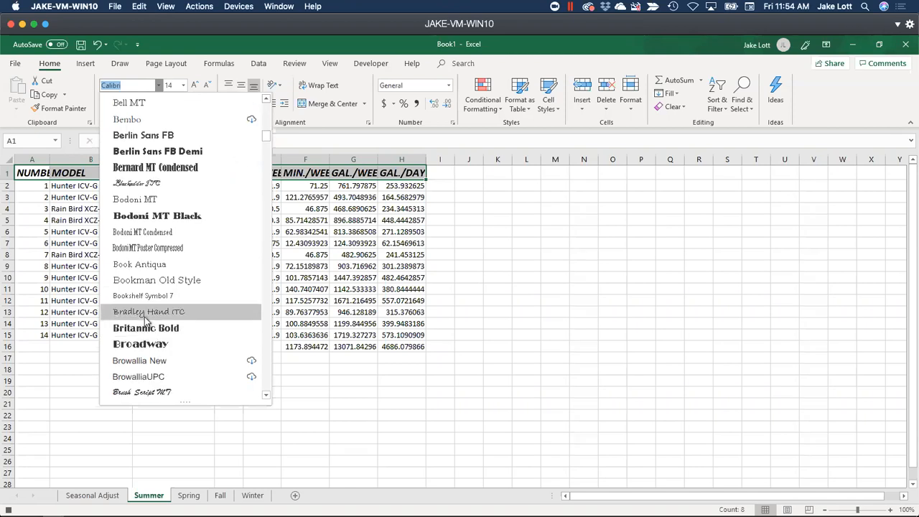
click(127, 328)
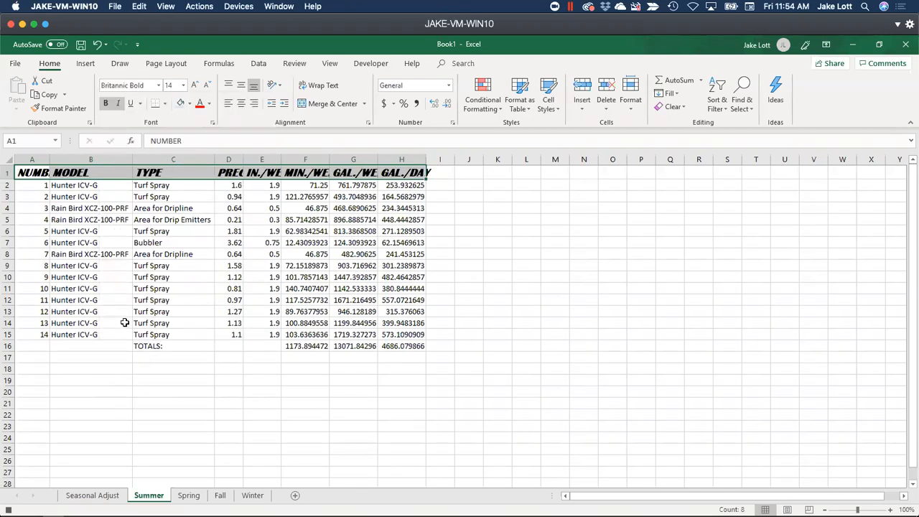
Fit all columns of the Summer sheet to their contents and stop the macro recording
click(10, 160)
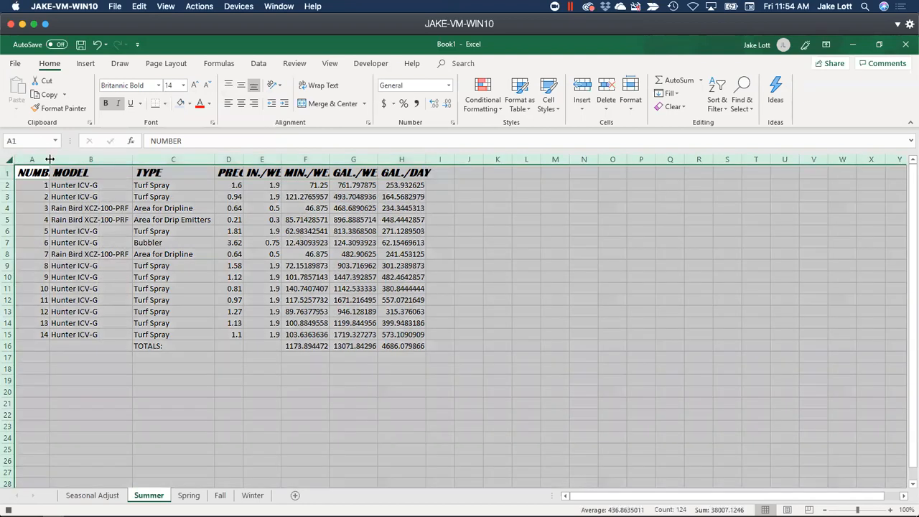
drag(48, 156, 48, 157)
double_click(48, 157)
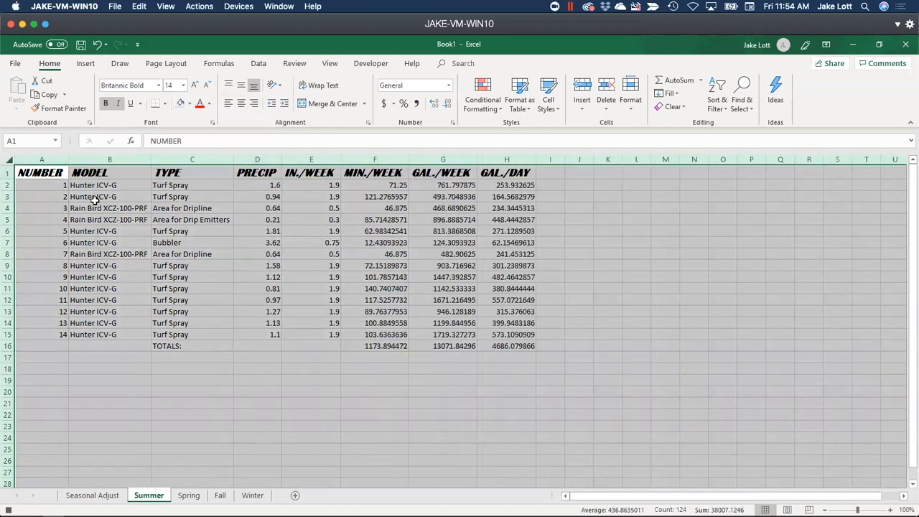
click(146, 279)
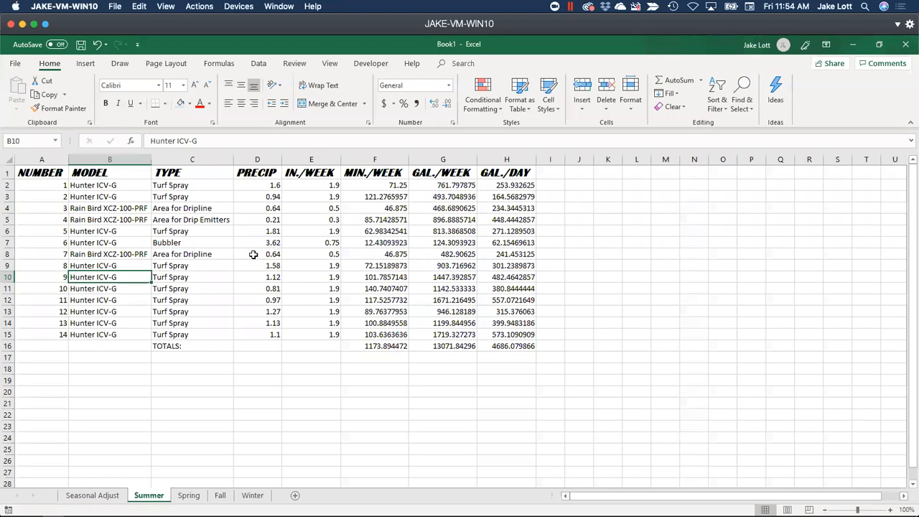
click(192, 251)
drag(195, 241, 194, 240)
click(183, 199)
click(158, 230)
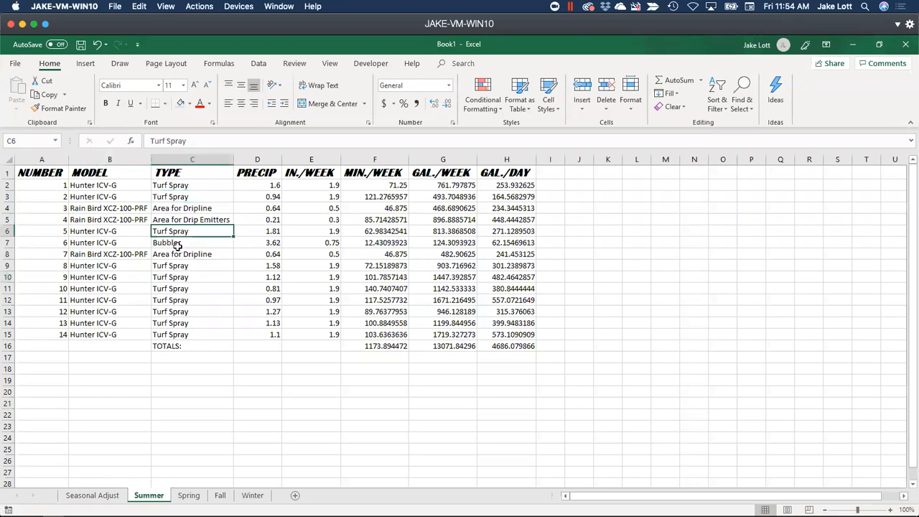
Open the Format_Cells macro's code in the Visual Basic editor and examine its recorded range and font statements
click(366, 66)
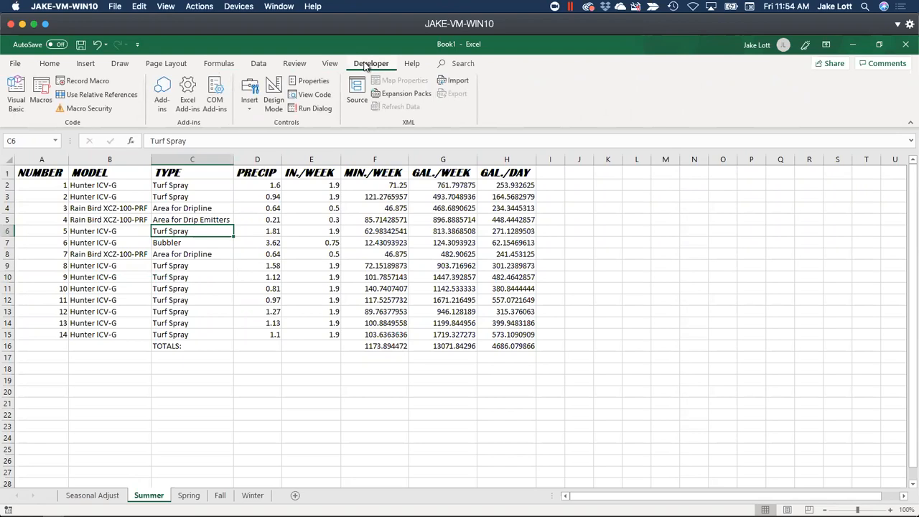
click(41, 90)
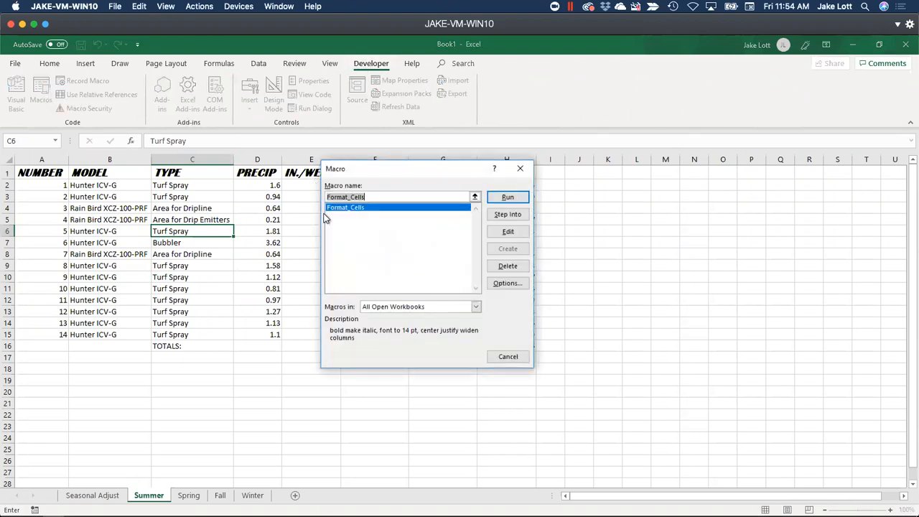
click(507, 231)
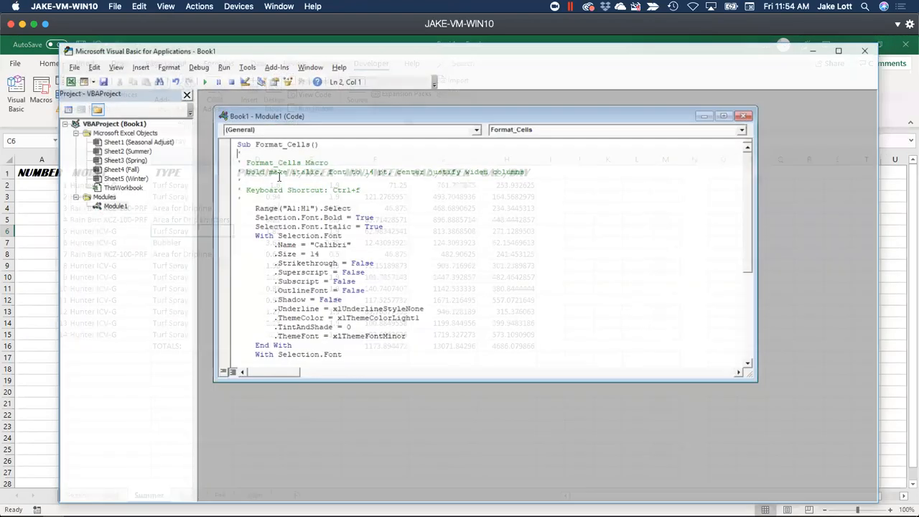
scroll(289, 228, down, 4)
scroll(289, 228, up, 2)
scroll(289, 229, up, 2)
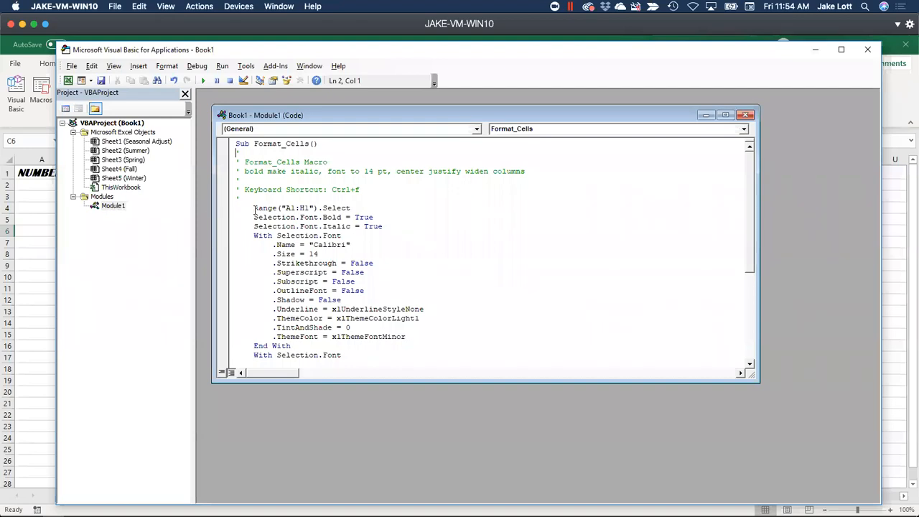
drag(254, 208, 298, 216)
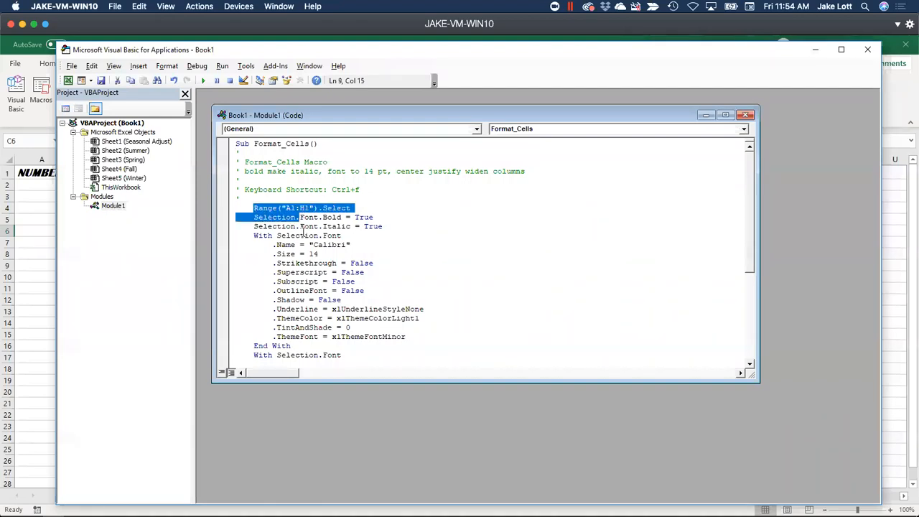
Compare the recorded range selection and the Calibri and Britannic Bold font blocks in the Format_Cells macro code
click(300, 236)
scroll(302, 254, down, 6)
scroll(302, 259, up, 6)
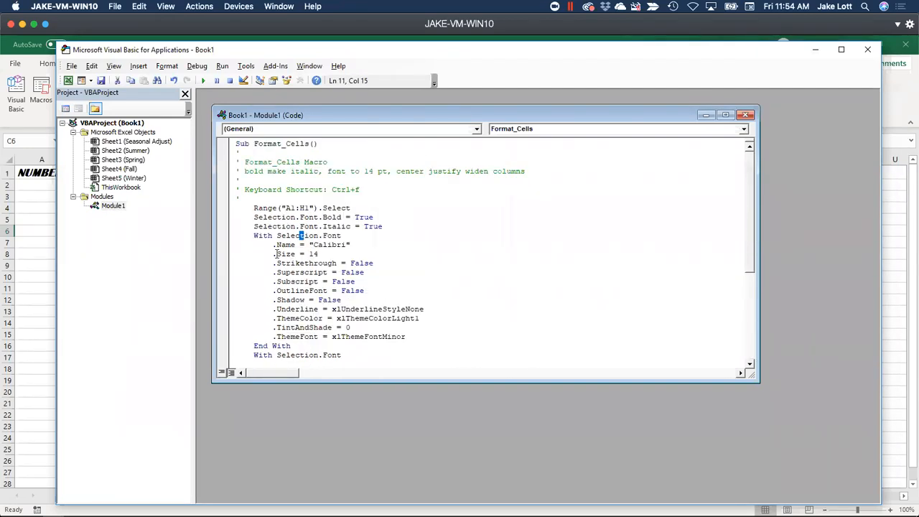
drag(253, 209, 350, 208)
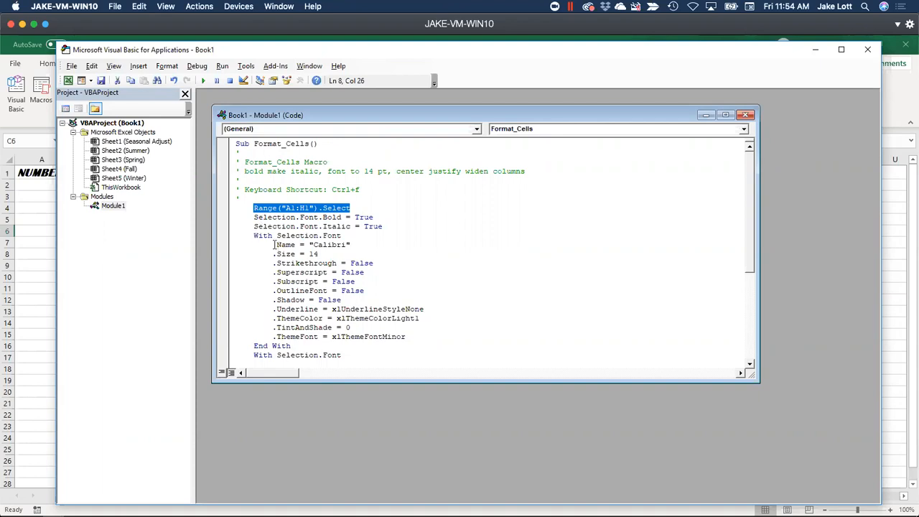
scroll(276, 255, down, 5)
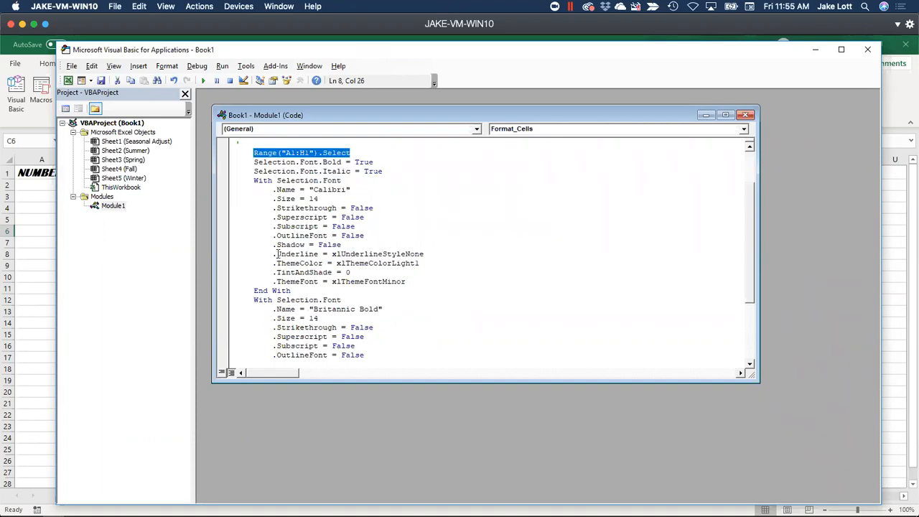
scroll(276, 255, up, 3)
scroll(282, 218, up, 2)
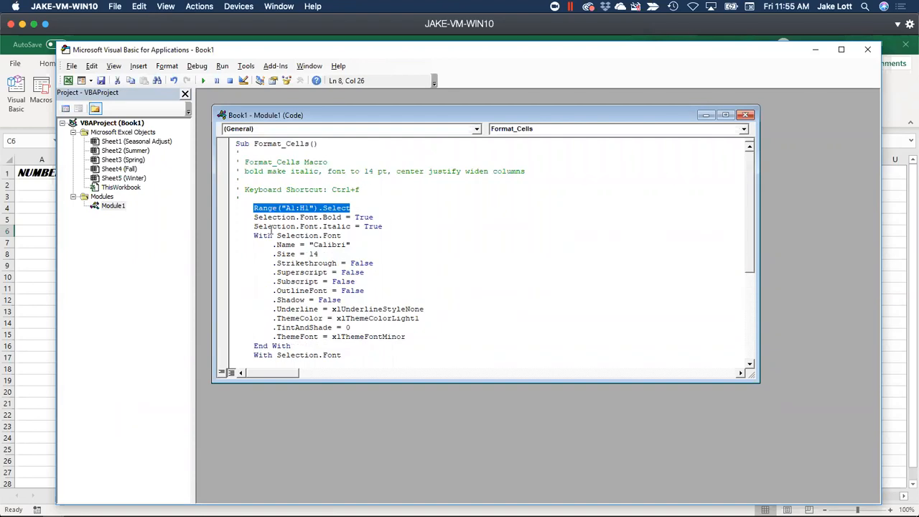
drag(273, 245, 353, 246)
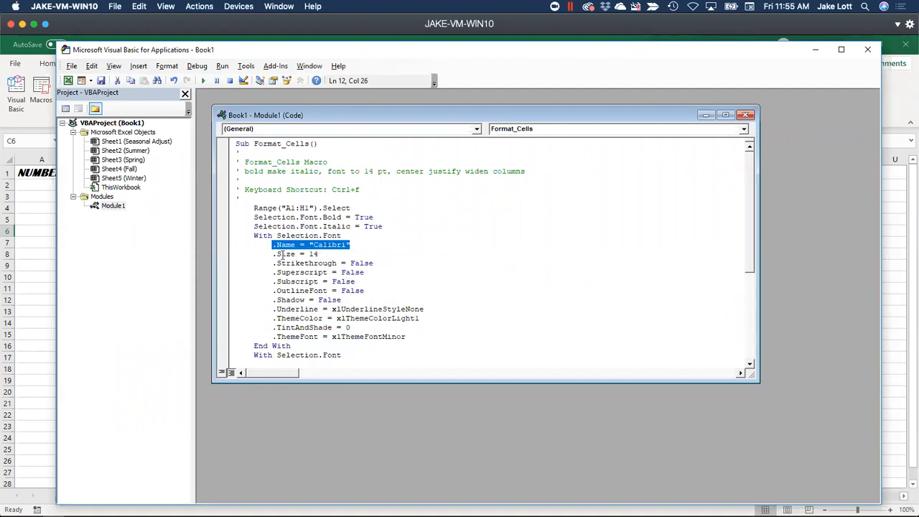
scroll(302, 254, down, 4)
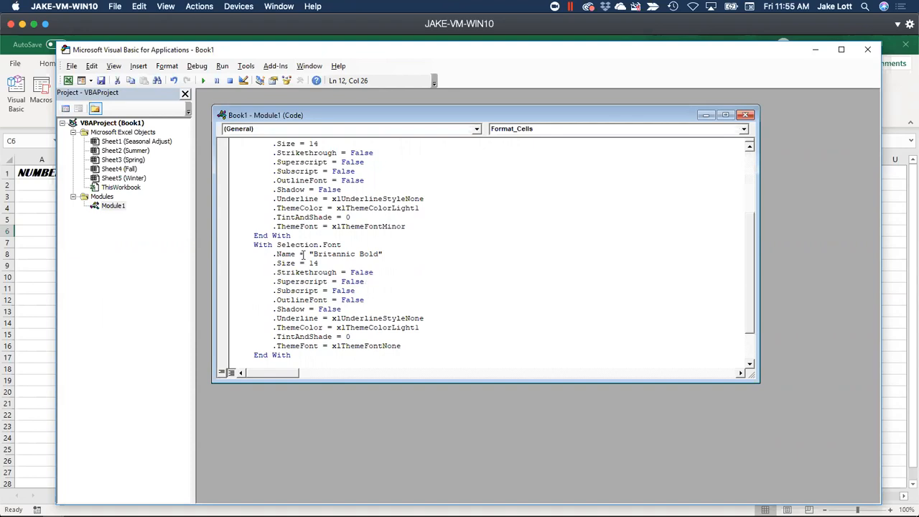
scroll(302, 254, up, 4)
scroll(304, 258, down, 4)
scroll(304, 265, up, 4)
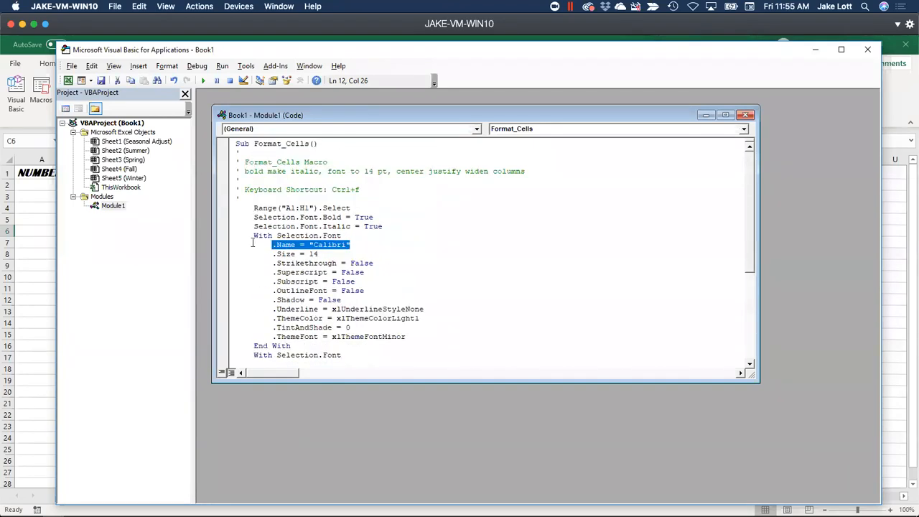
Delete the redundant Calibri With Selection.Font block, through its End With, from the Format_Cells macro
drag(252, 237, 262, 244)
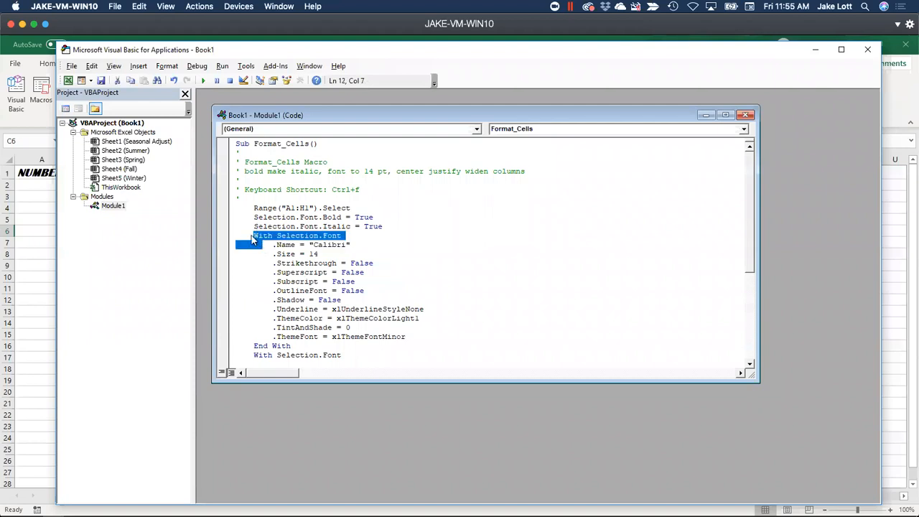
click(278, 242)
drag(254, 237, 331, 346)
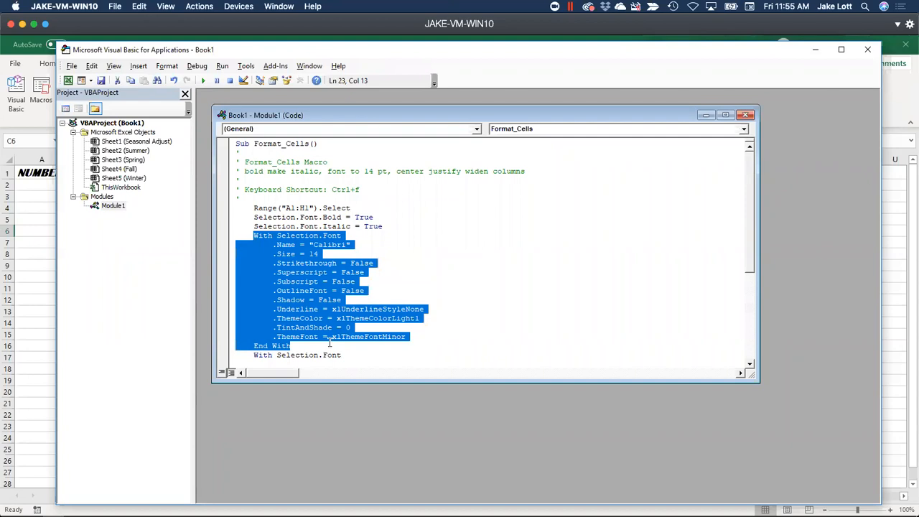
key(Delete)
key(BackSpace)
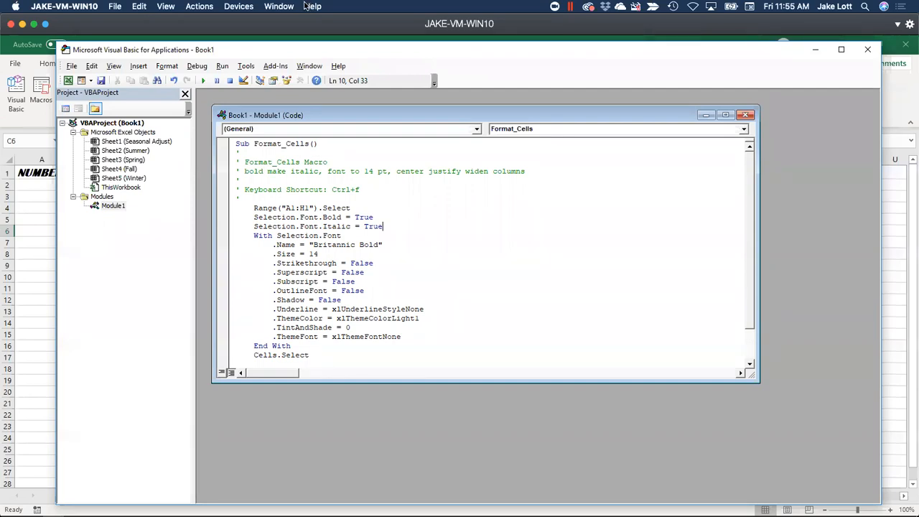
Delete the Strikethrough through ThemeFont lines from the Britannic Bold block, keeping only its name and size settings
drag(271, 263, 379, 296)
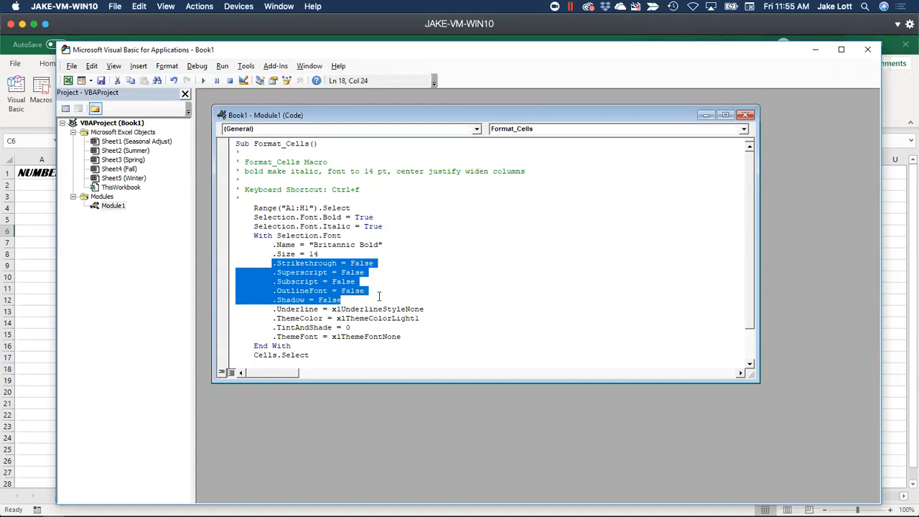
drag(381, 301, 437, 333)
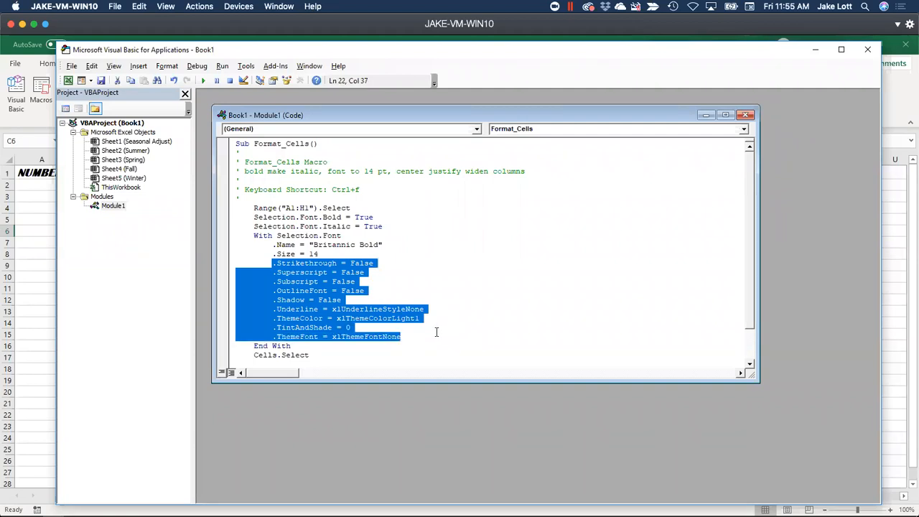
key(Delete)
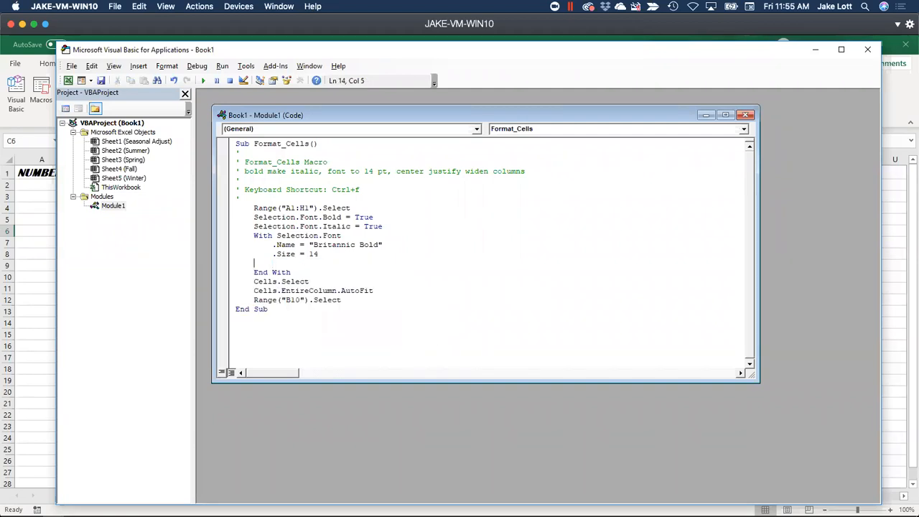
key(BackSpace)
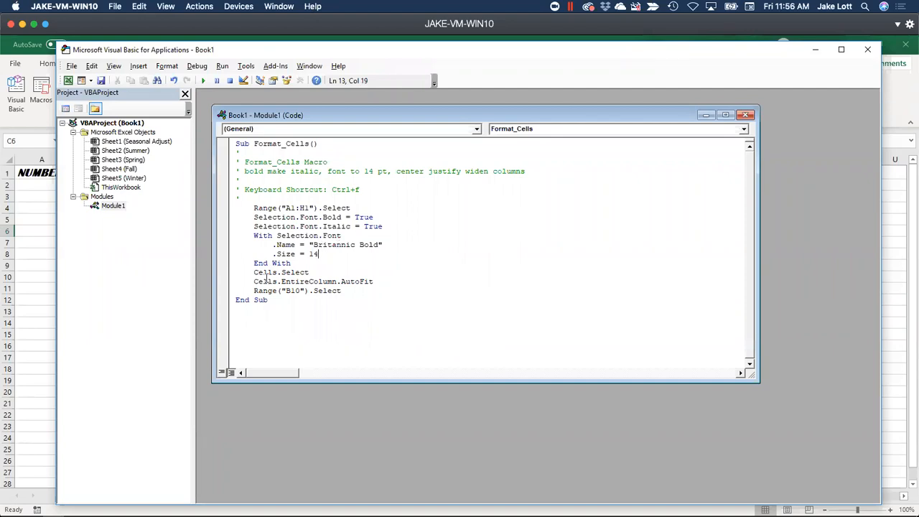
Remove the Range("A1:H1").Select statement, set the macro's final selected cell to A1, and close the Visual Basic editor
drag(253, 207, 356, 208)
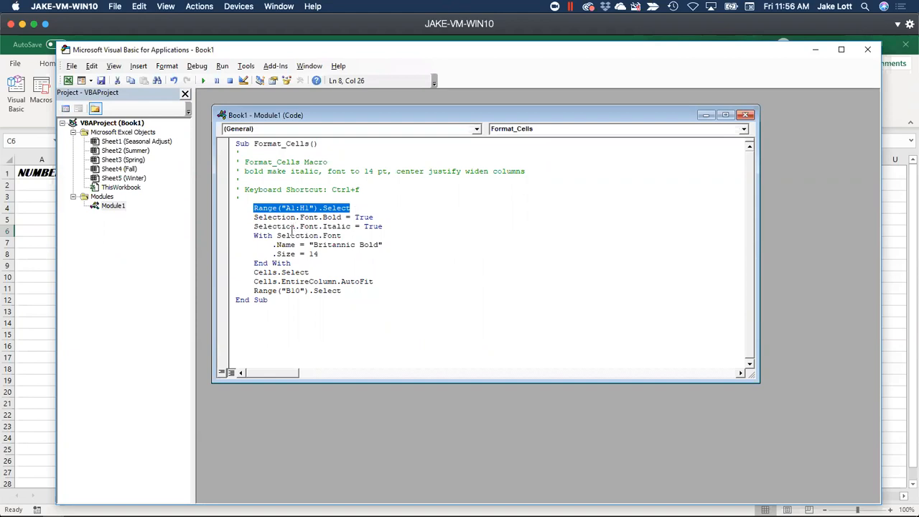
key(Delete)
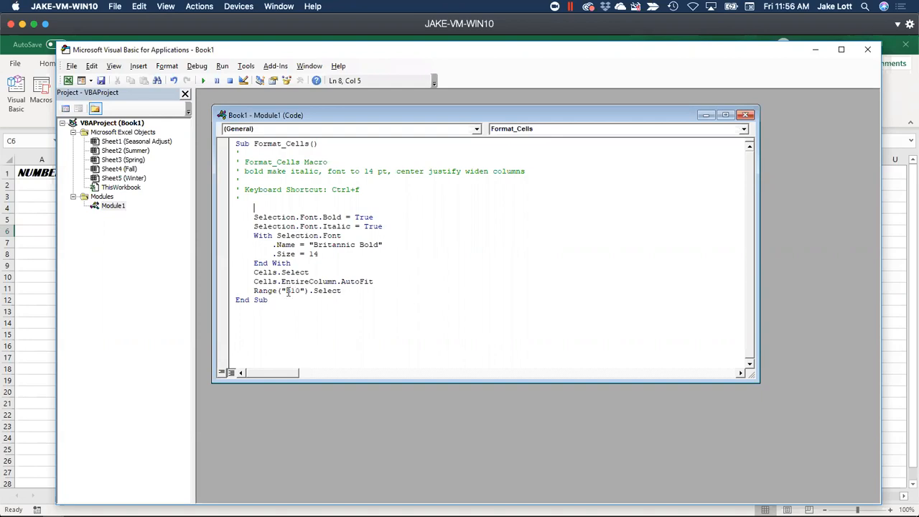
drag(286, 290, 300, 293)
text(A1)
click(867, 49)
Run the Format_Cells macro on the header cells A2:H2 of the Spring sheet
click(105, 278)
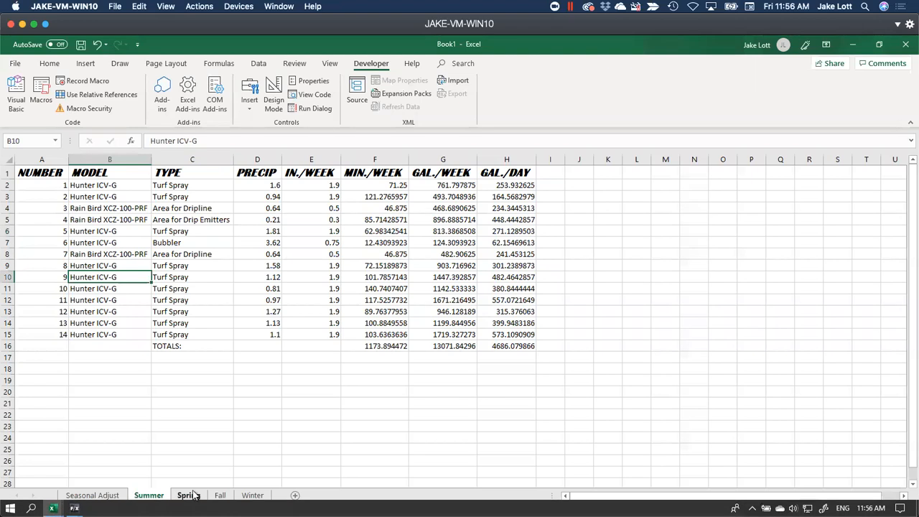
click(189, 494)
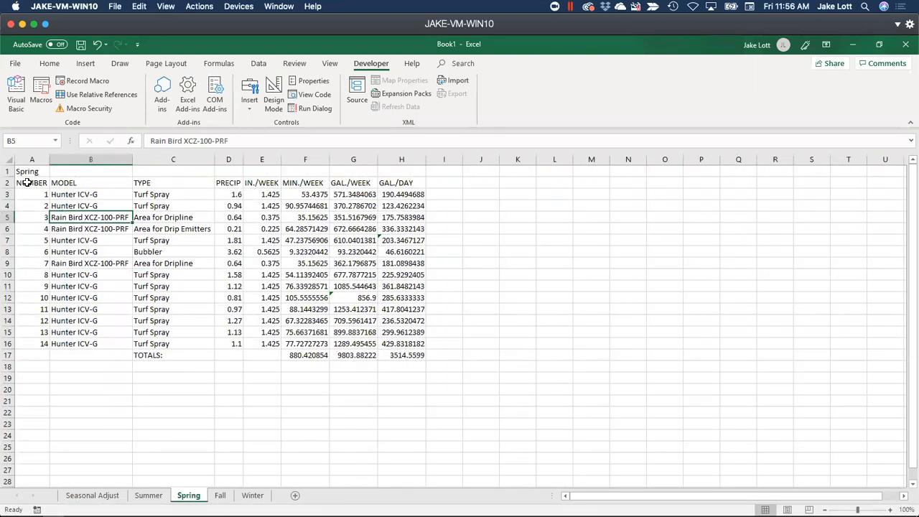
drag(27, 184, 398, 186)
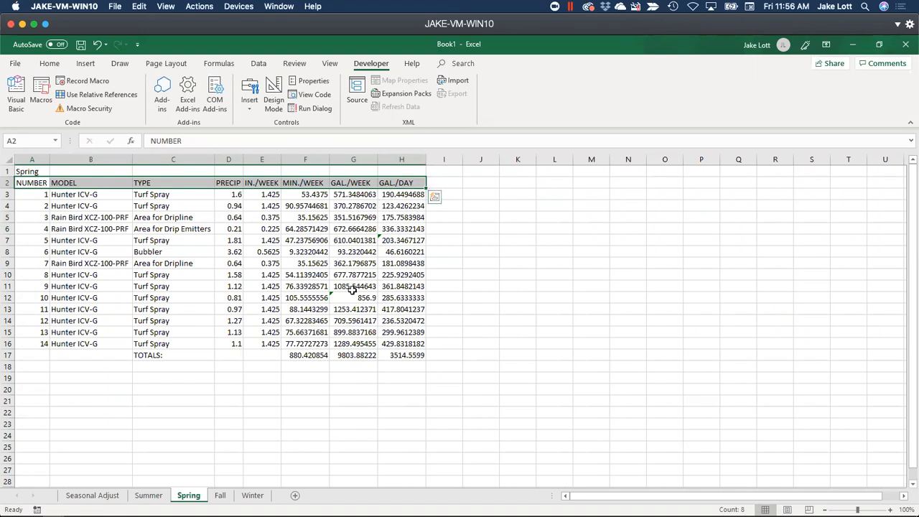
key(ctrl+shift+f)
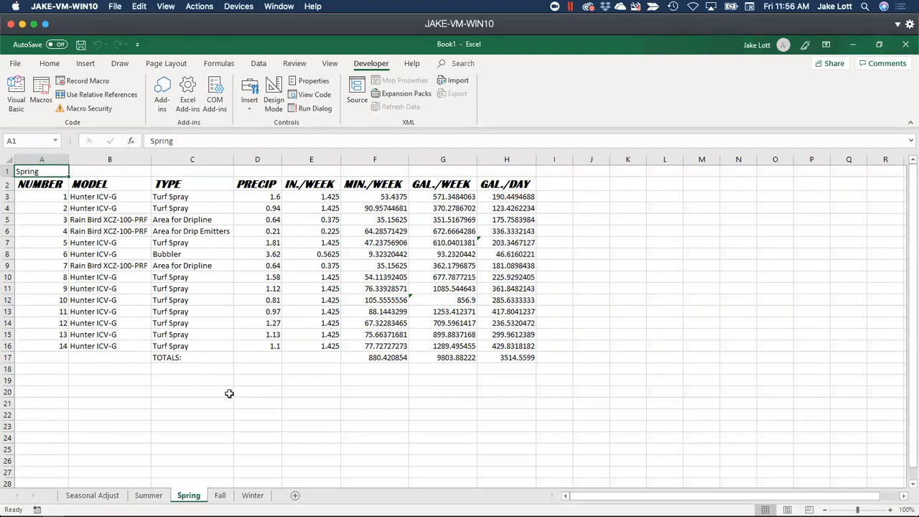
Run the Format_Cells macro on cells A3:A17 in the NUMBER column of the Fall sheet
click(221, 495)
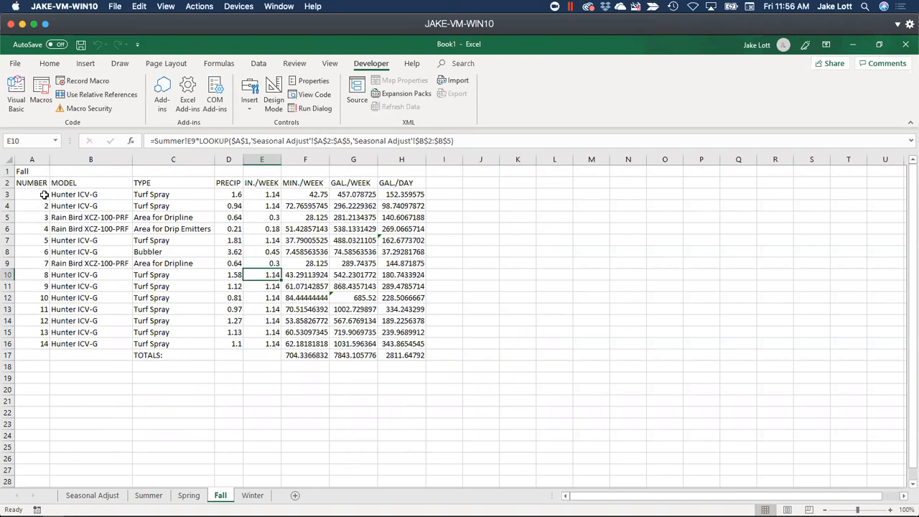
drag(40, 194, 36, 351)
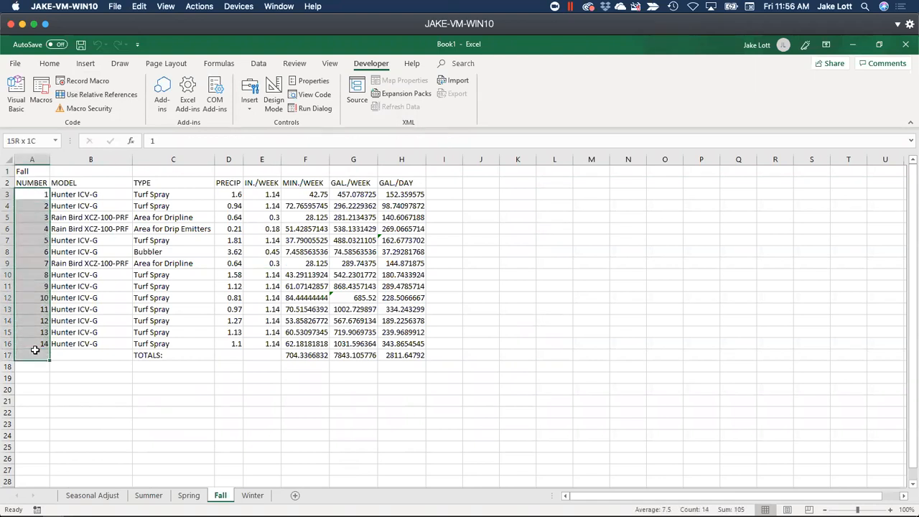
key(ctrl+shift+f)
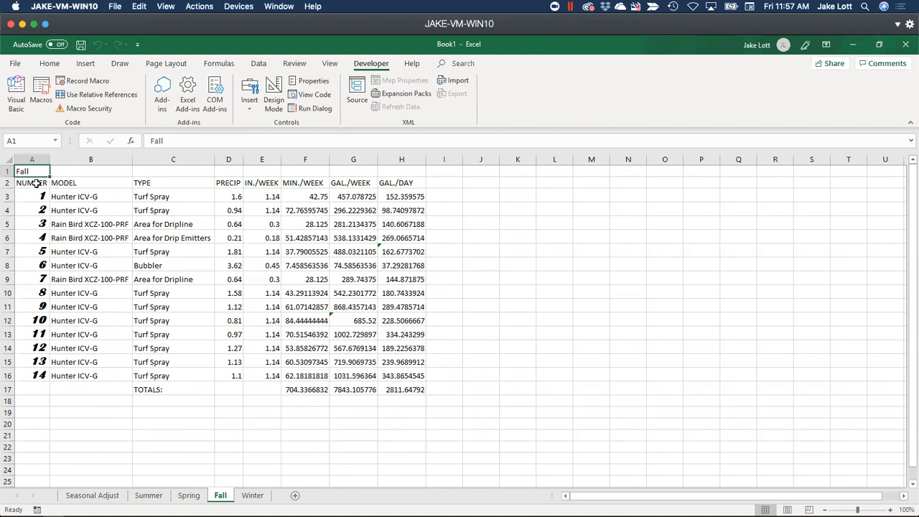
Run the Format_Cells macro on the Fall sheet's header cells A2:H2 and on the title cell A1
drag(33, 183, 409, 182)
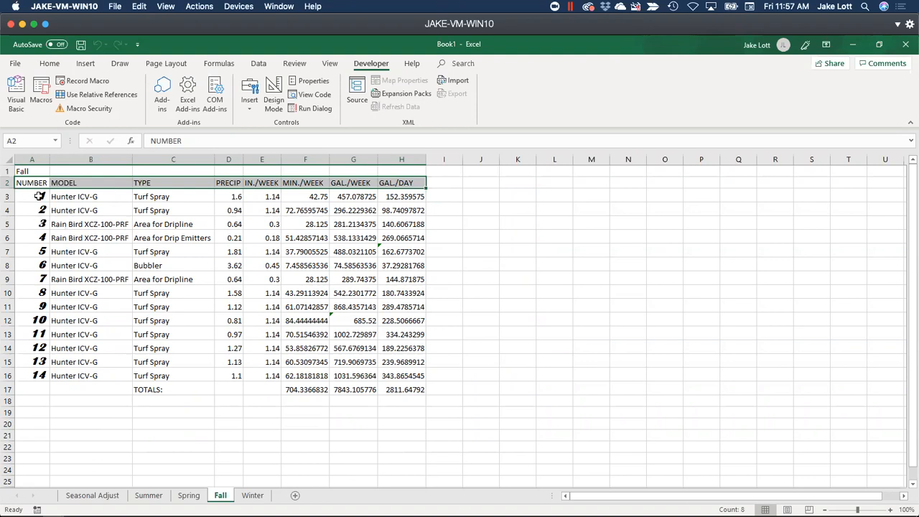
key(ctrl+shift+f)
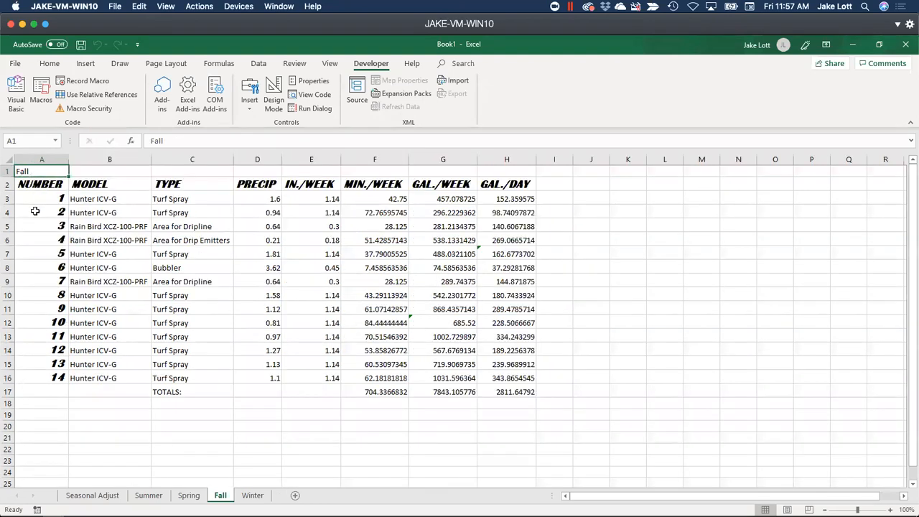
key(ctrl+shift+f)
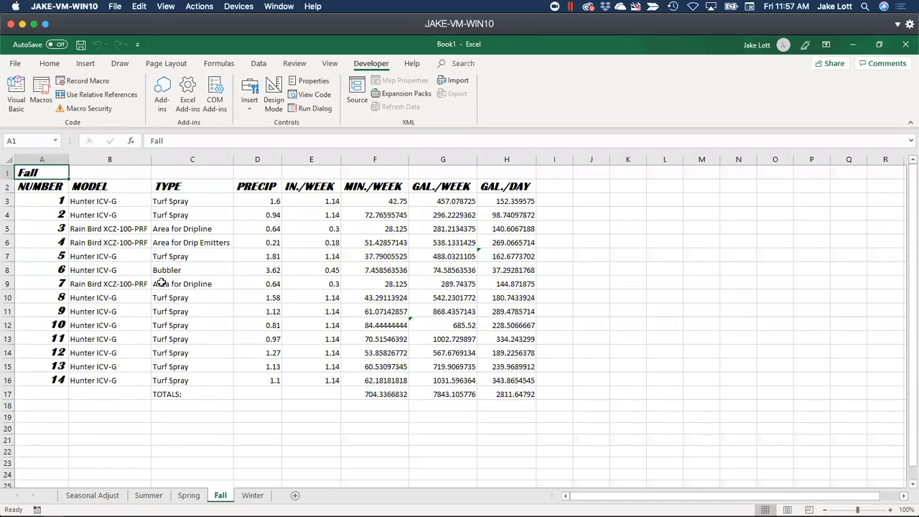
Run the Format_Cells macro on the individual Turf Spray cells C7 and C13 of the Fall sheet
click(186, 256)
key(ctrl+shift+f)
click(203, 334)
key(ctrl+shift+f)
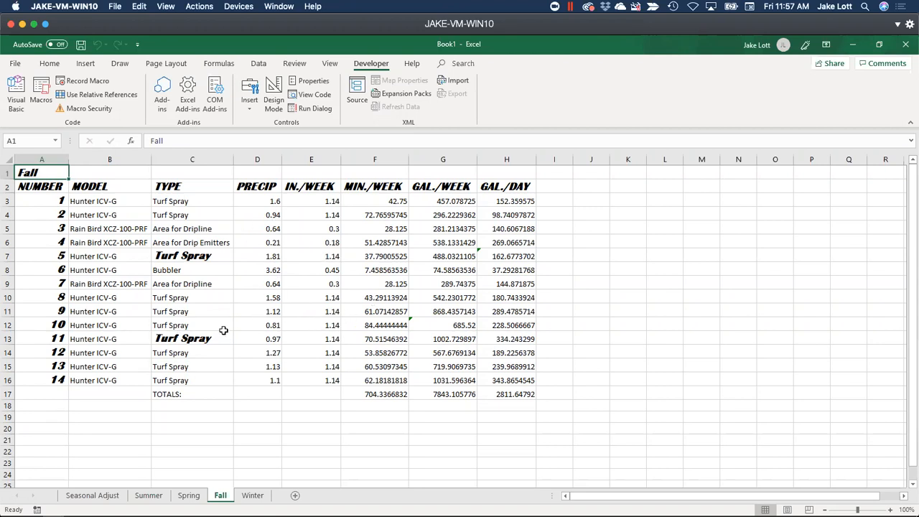
Select cell C7 and start recording a macro named Clear_formatting, stored in this workbook
click(190, 282)
click(184, 260)
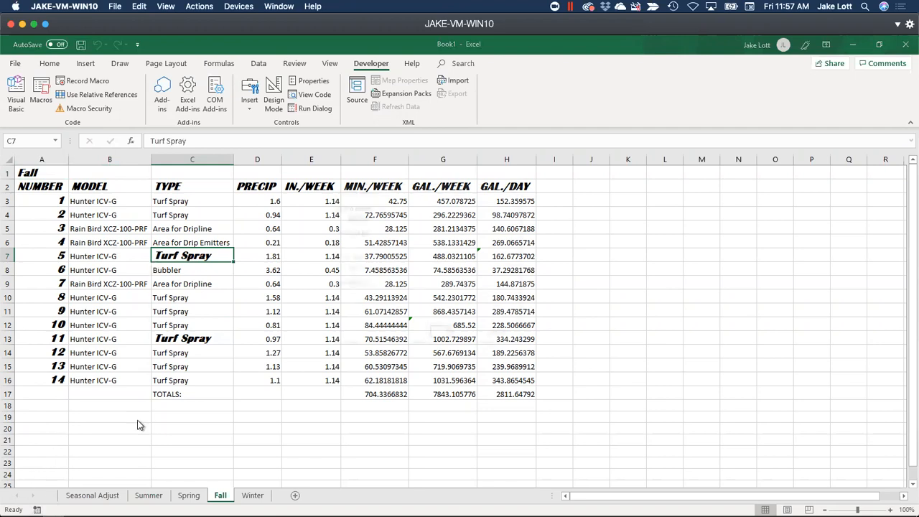
text(Cle)
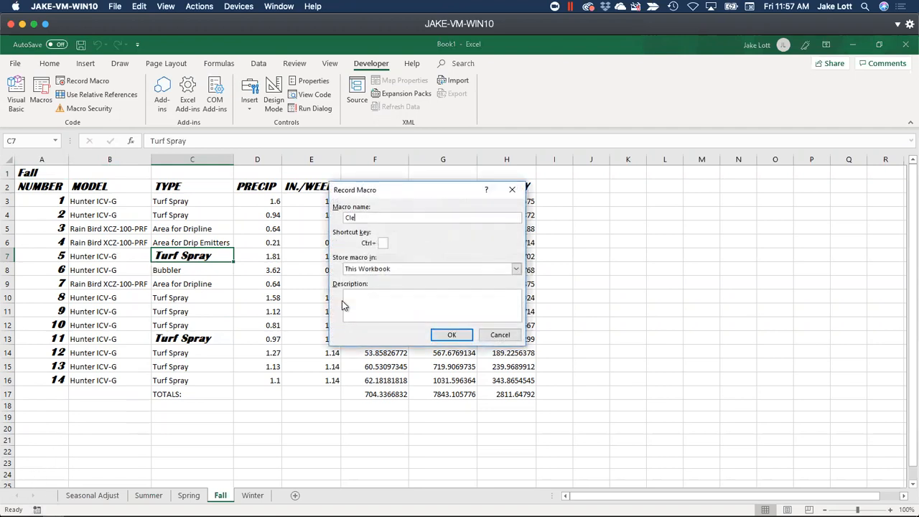
text(ar_formatting)
click(449, 335)
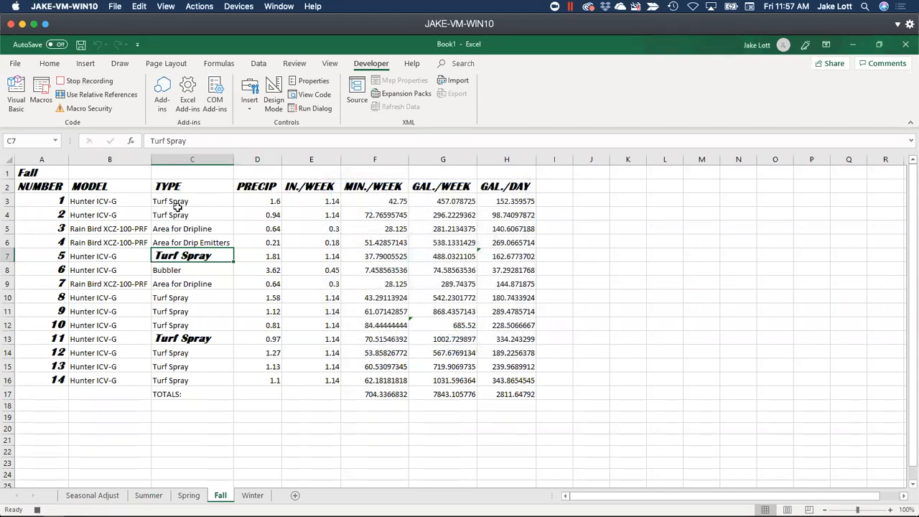
Clear the formats of cells C7:C14 on the Fall sheet and stop the macro recording
drag(168, 256, 178, 354)
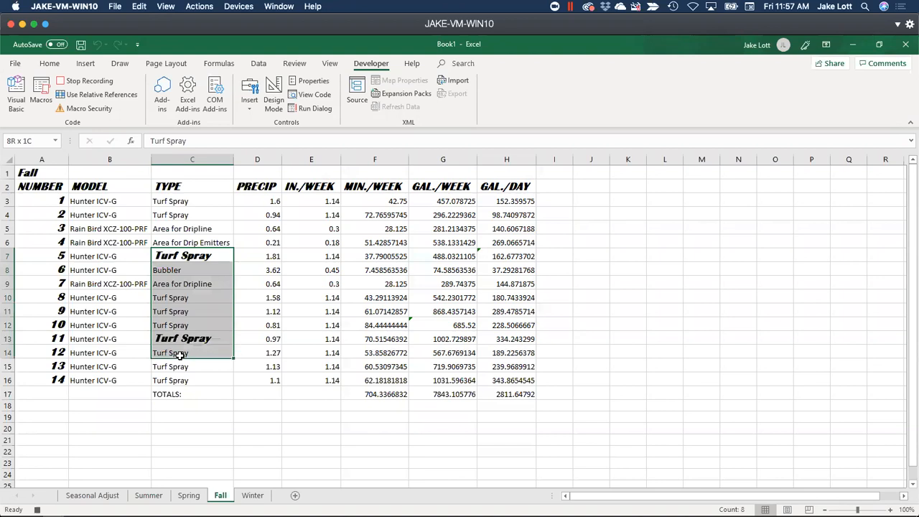
click(50, 64)
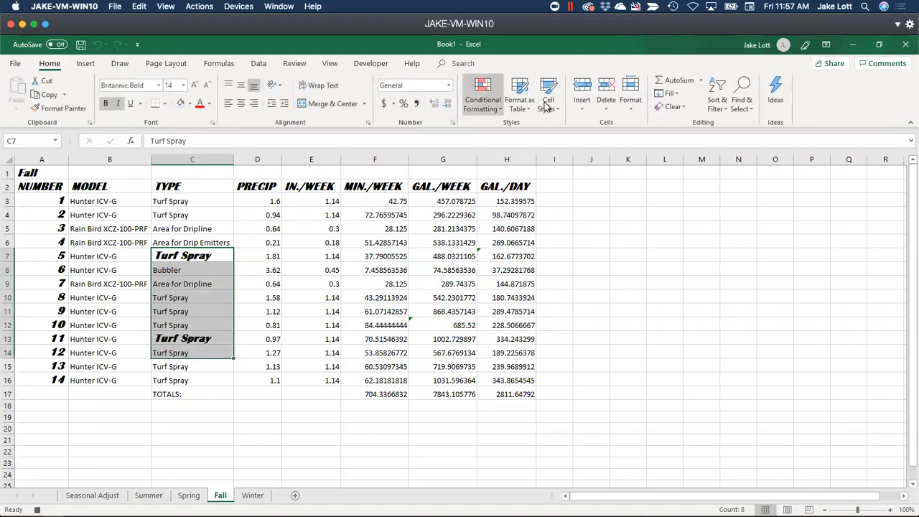
click(672, 106)
click(687, 139)
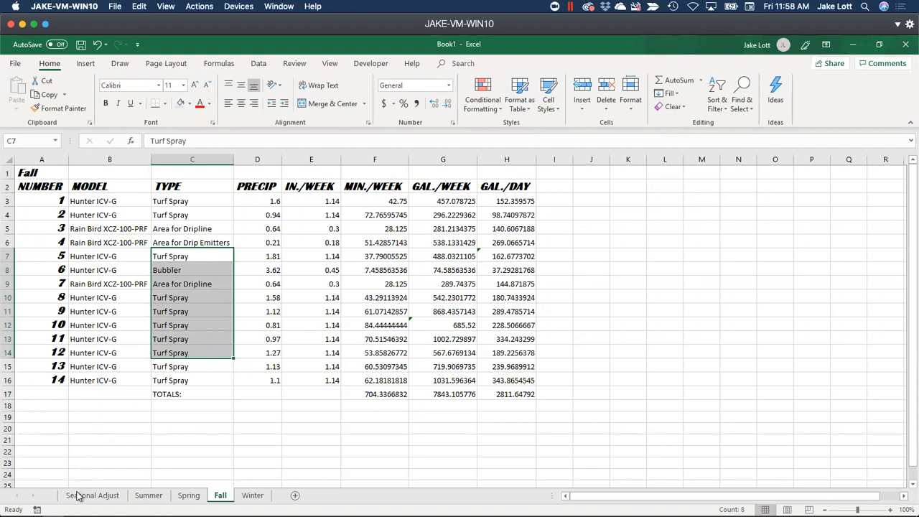
Run the Clear_formatting macro from the macro list on cells C7:C14
click(362, 64)
click(42, 96)
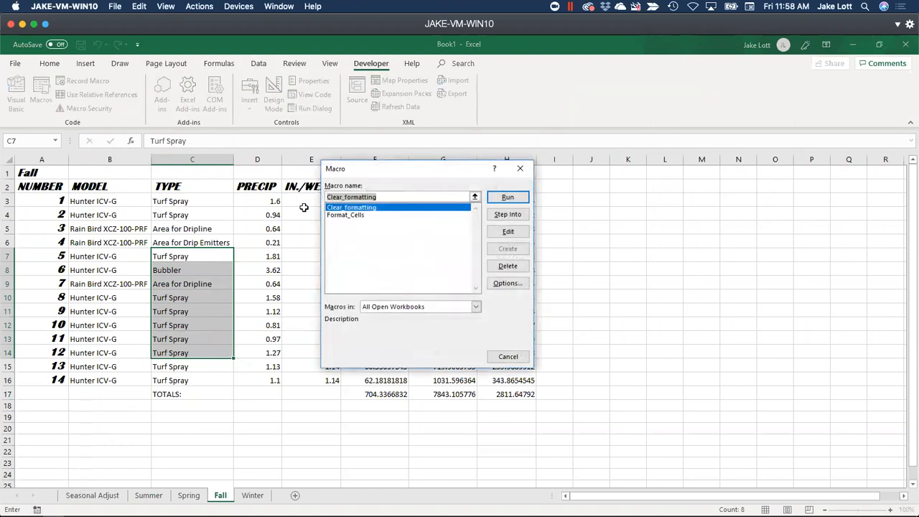
click(494, 203)
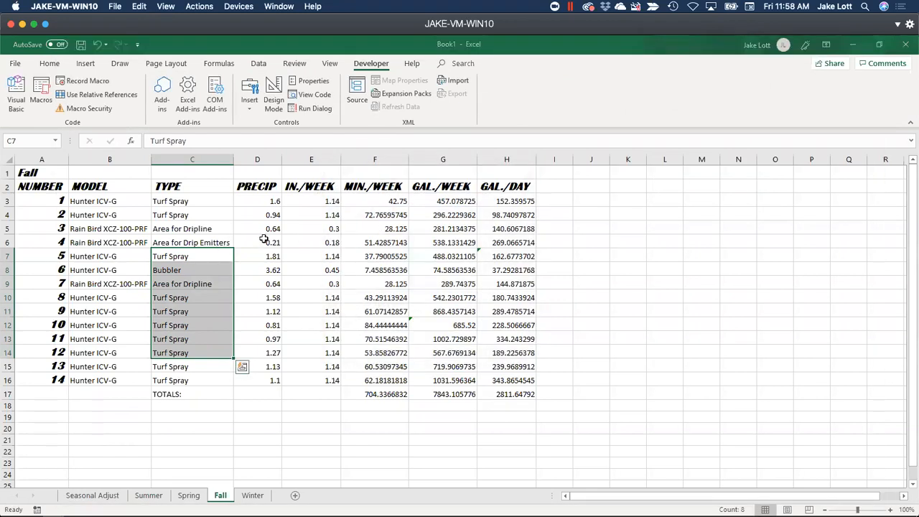
Switch to the Visual Basic editor and delete the Range("C7:C14").Select line from the Clear_formatting macro
key(alt+Tab)
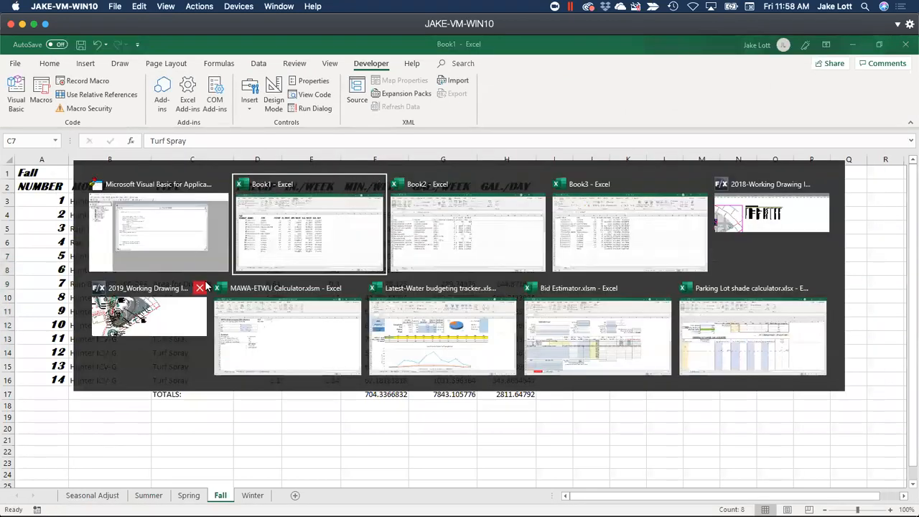
click(172, 230)
drag(249, 327, 356, 327)
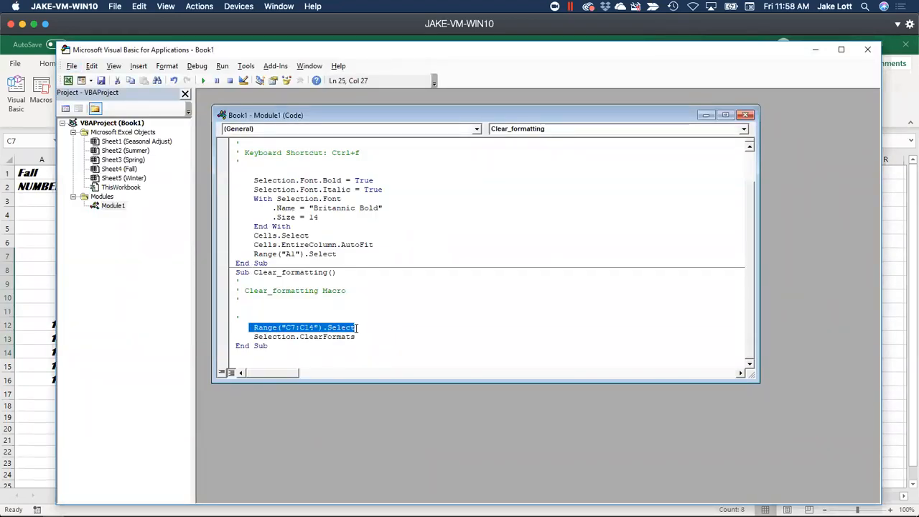
key(BackSpace)
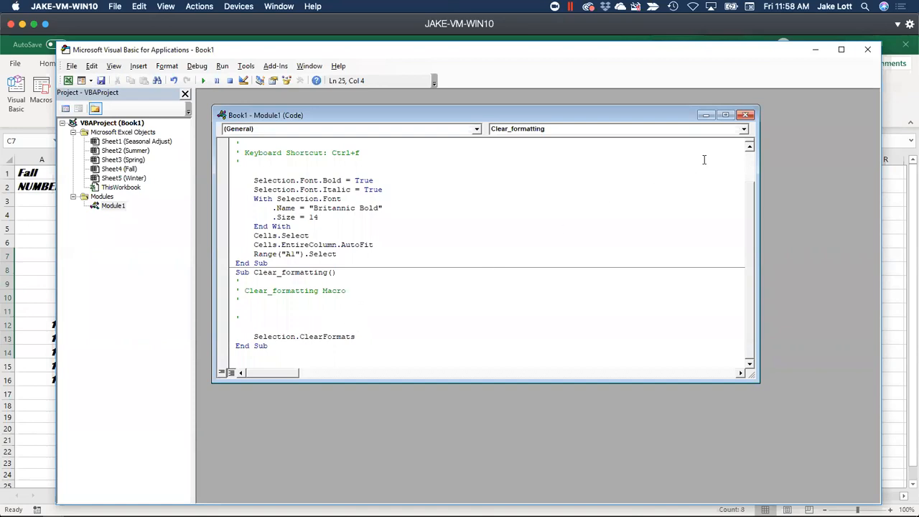
Copy Range("A1").Select from Format_Cells to a new line after Selection.ClearFormats in Clear_formatting, and close the editor
drag(254, 253, 326, 253)
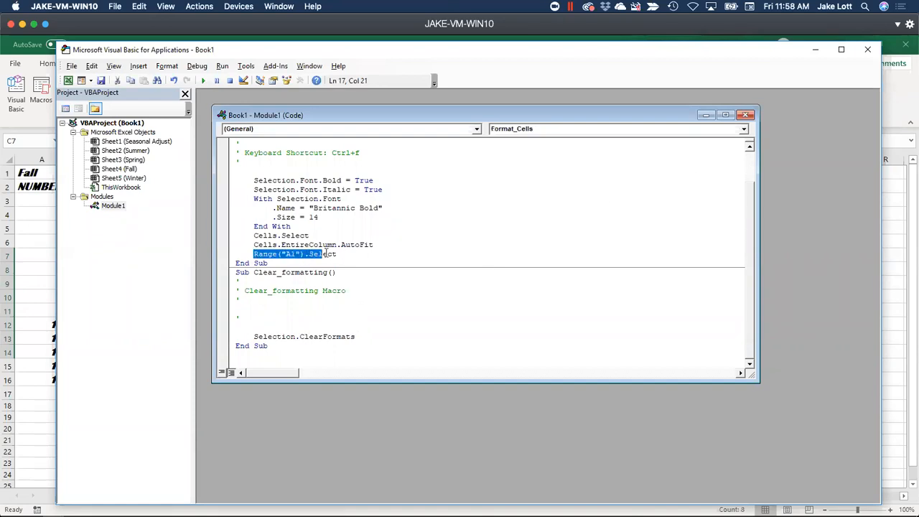
key(ctrl+c)
click(358, 336)
key(Return)
key(ctrl+v)
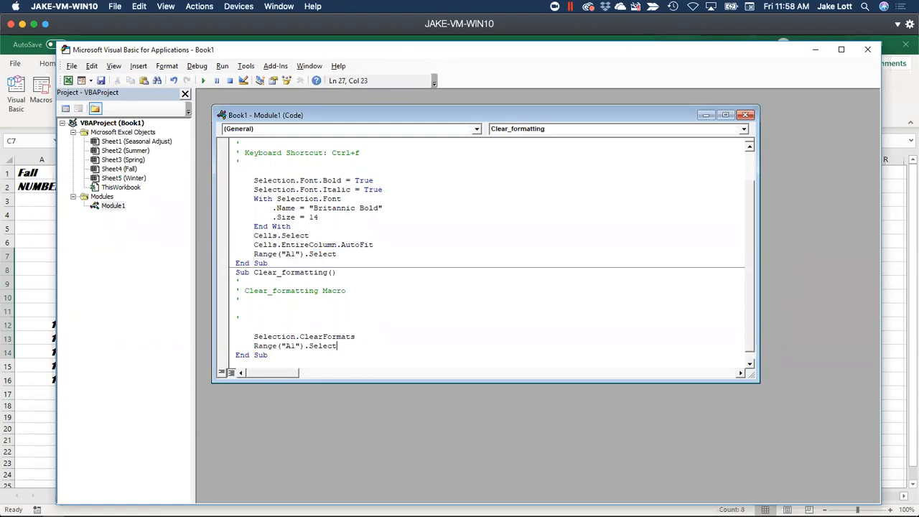
click(747, 116)
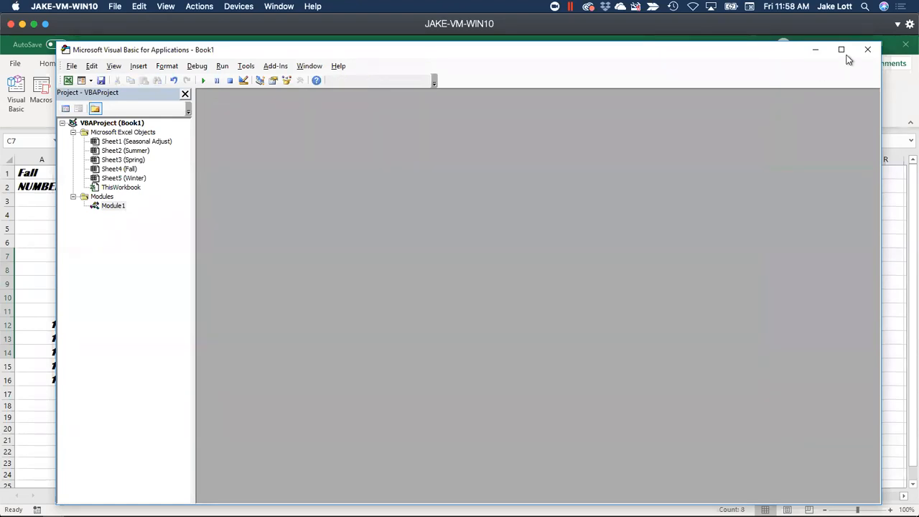
click(866, 49)
Run the Clear_formatting macro on the number cells A3:A16 of the Fall sheet
click(153, 216)
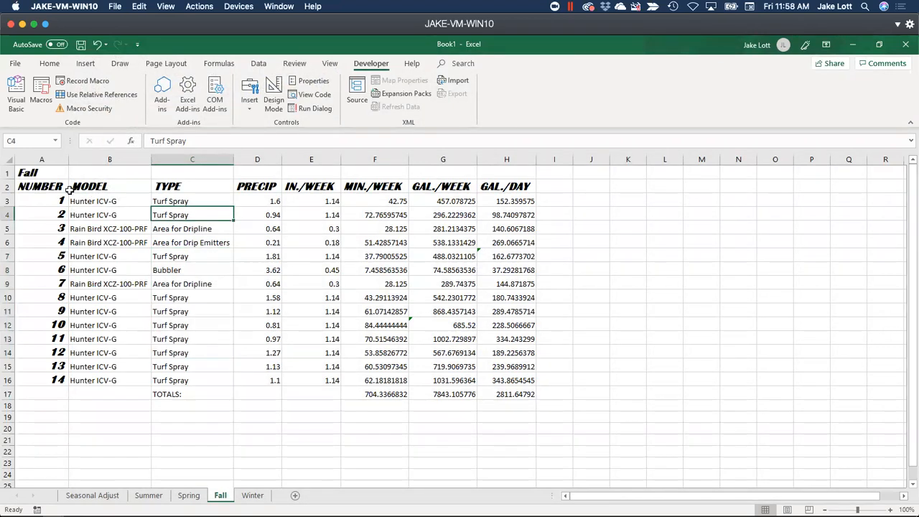
drag(40, 186, 492, 183)
drag(49, 201, 45, 381)
click(33, 97)
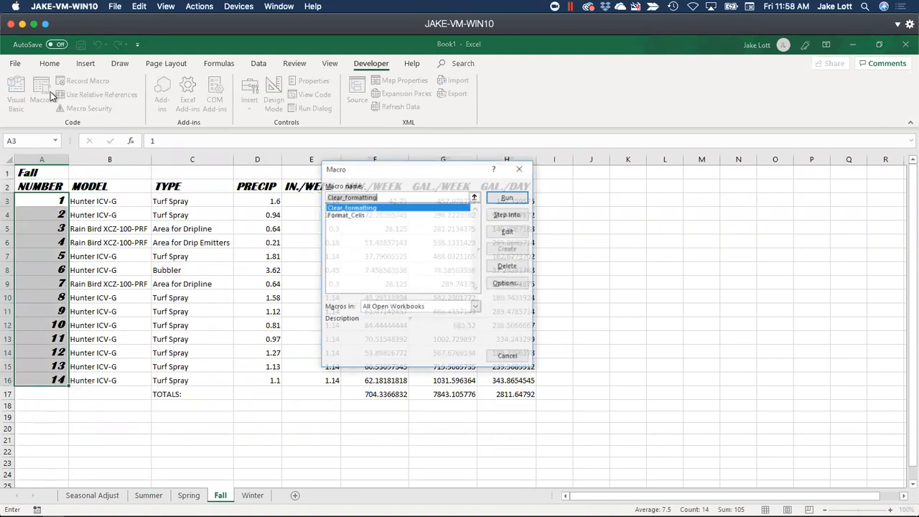
click(500, 197)
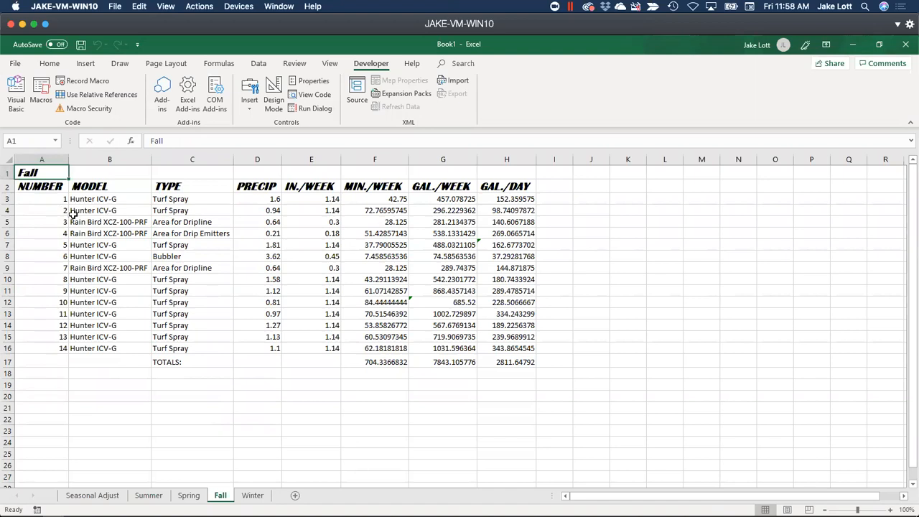
click(96, 271)
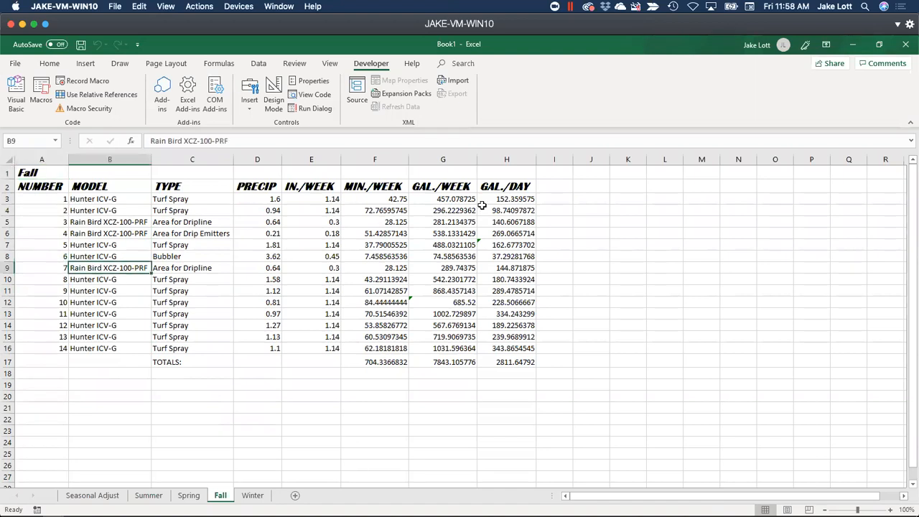
Draw a rectangle about 1.04" wide and 0.66" high beside the Fall table, over columns J and K
click(560, 185)
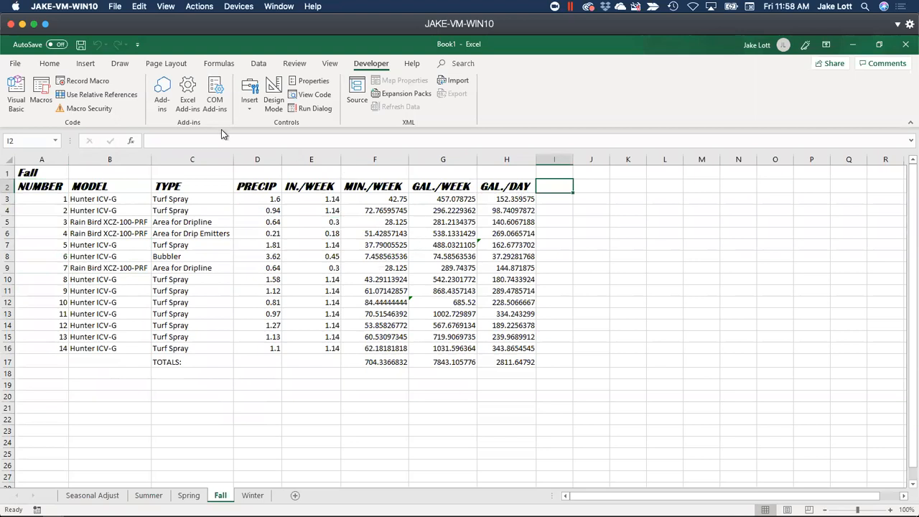
click(50, 64)
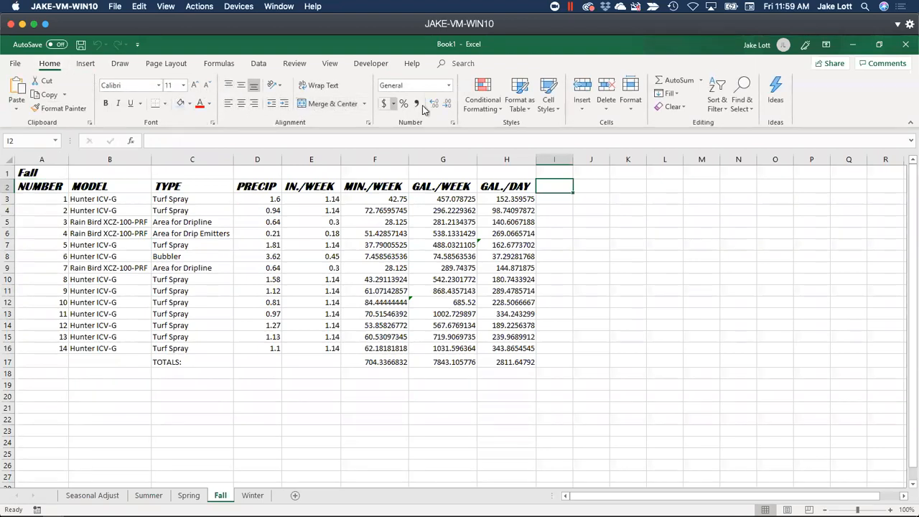
click(85, 64)
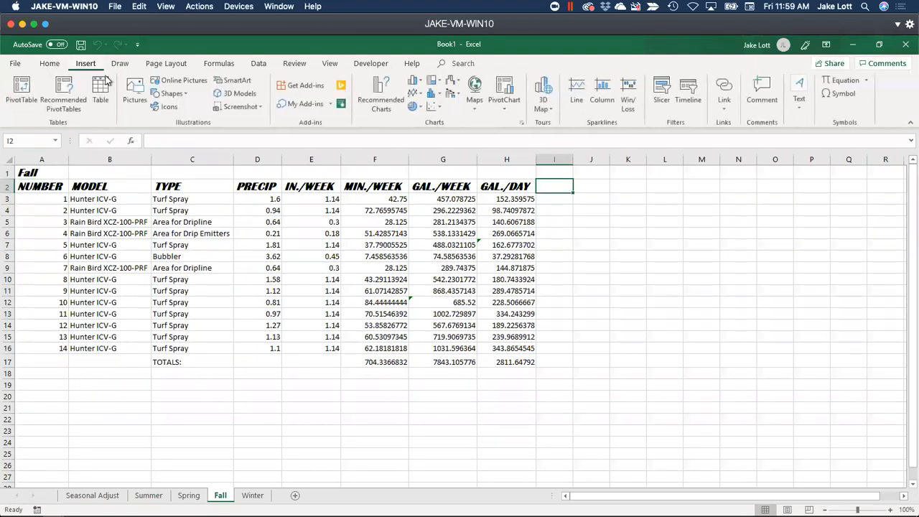
click(170, 94)
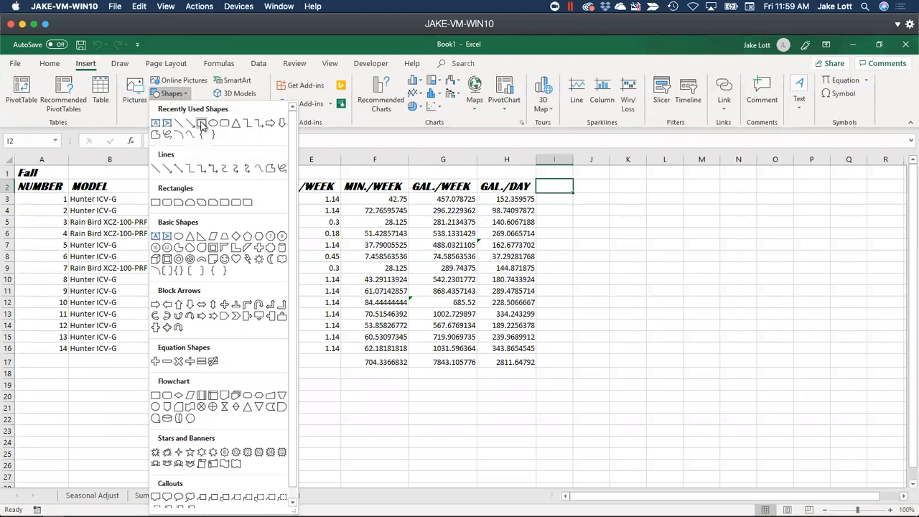
click(202, 123)
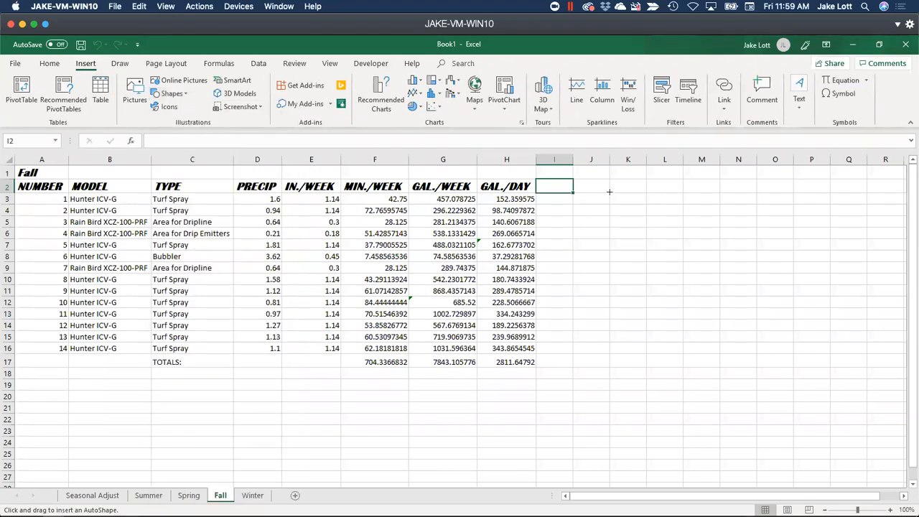
drag(589, 176, 648, 213)
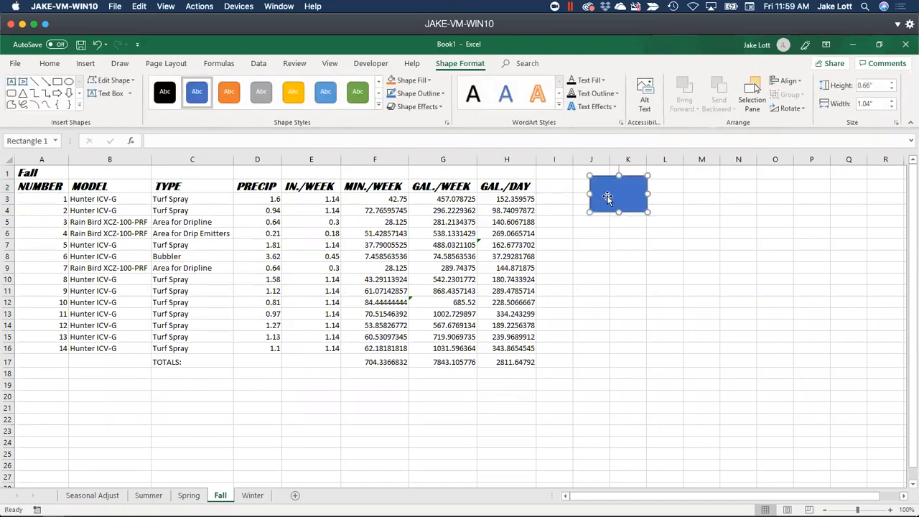
Duplicate the blue rectangle directly below itself and fill the copy with orange
ctrl+drag(597, 201, 613, 246)
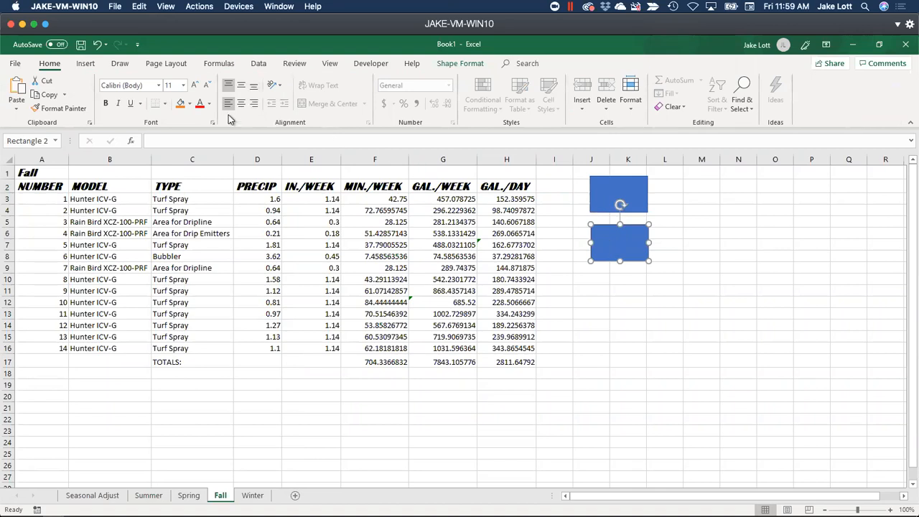
click(189, 104)
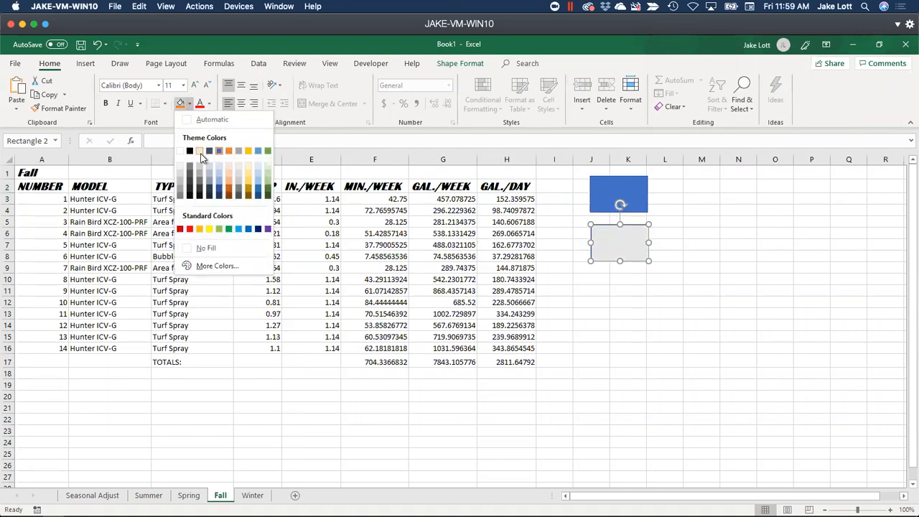
click(228, 150)
Assign the Format_Cells macro to the blue rectangle
click(618, 192)
right_click(601, 195)
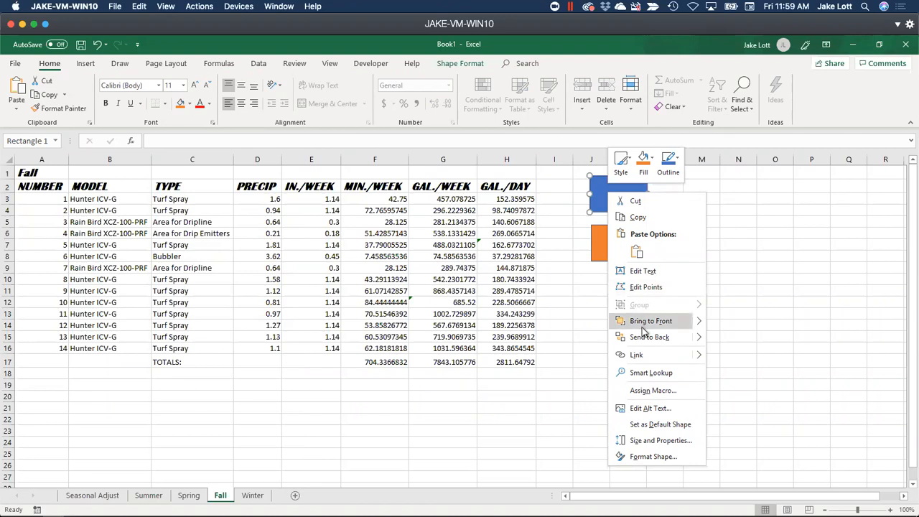
click(645, 392)
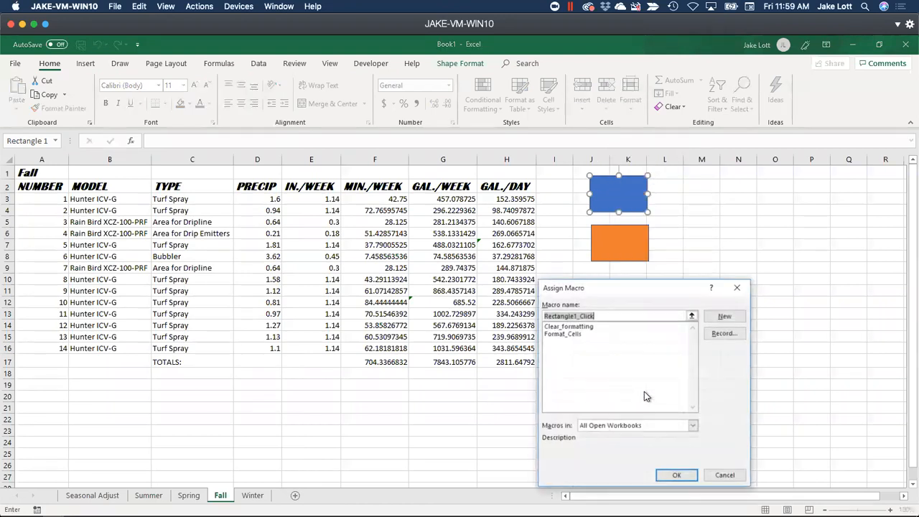
click(567, 334)
click(676, 475)
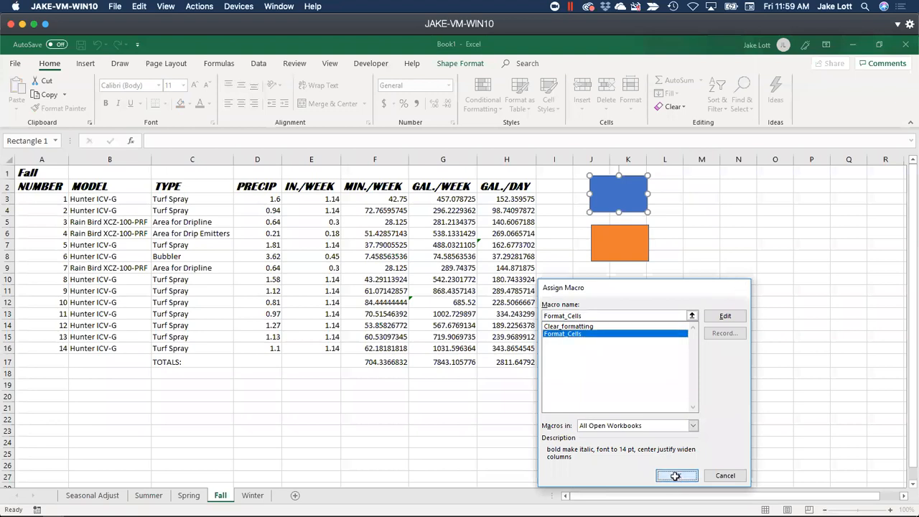
Assign the Clear_formatting macro to the orange rectangle and deselect the shape
click(612, 253)
right_click(611, 251)
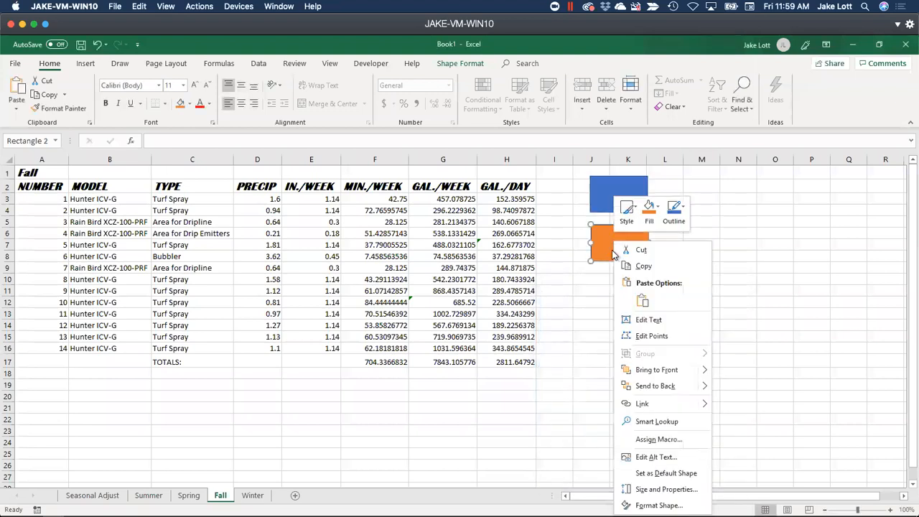
click(641, 441)
click(565, 353)
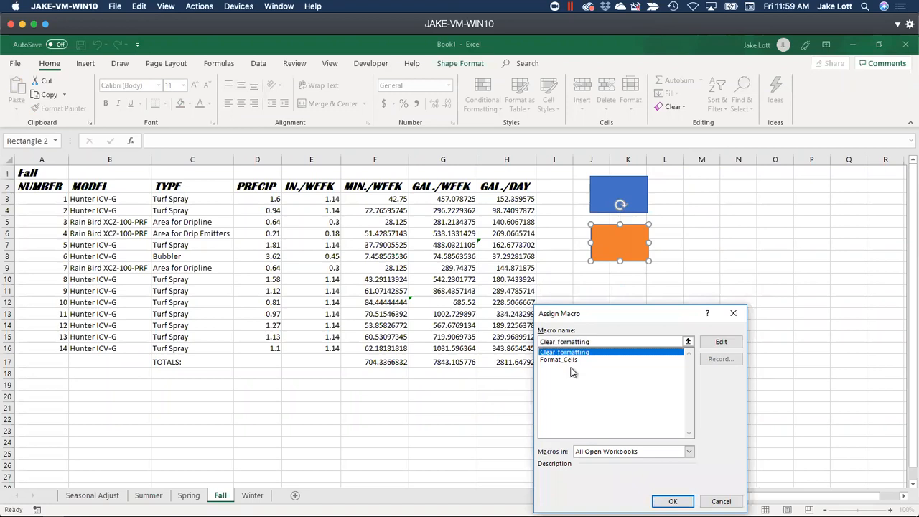
click(671, 500)
click(498, 361)
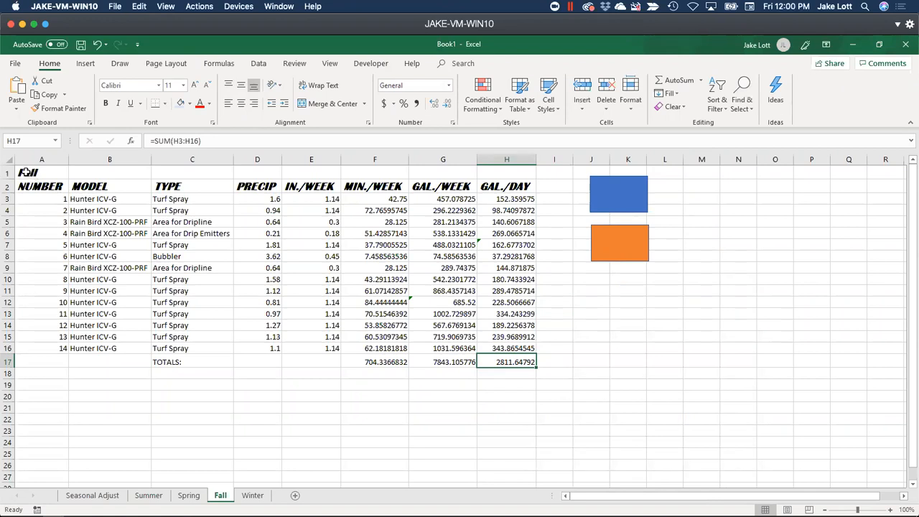
Clear the formatting of the whole Fall table, including title and headers, using the orange rectangle's macro
click(677, 107)
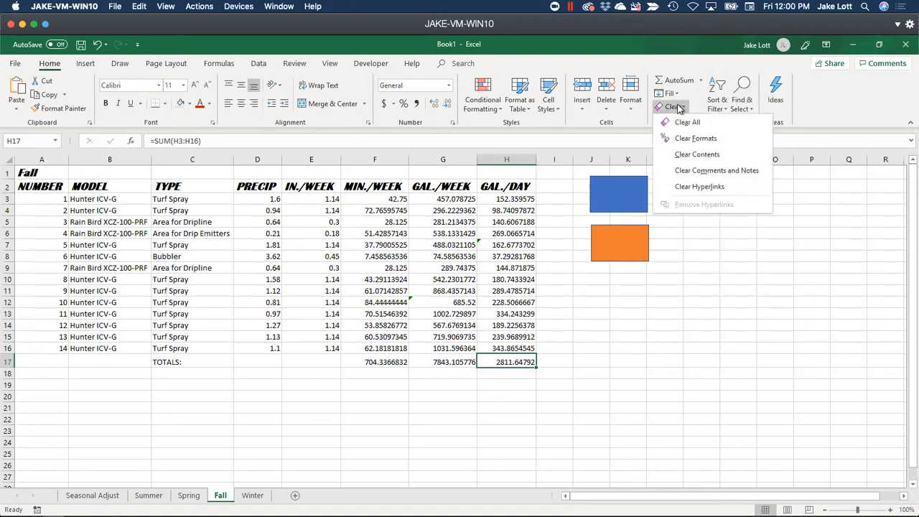
click(677, 107)
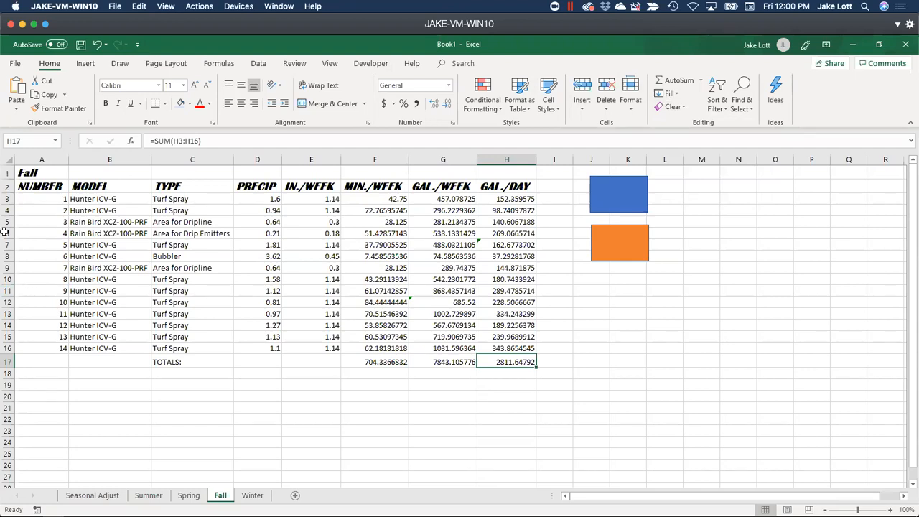
drag(28, 171, 535, 377)
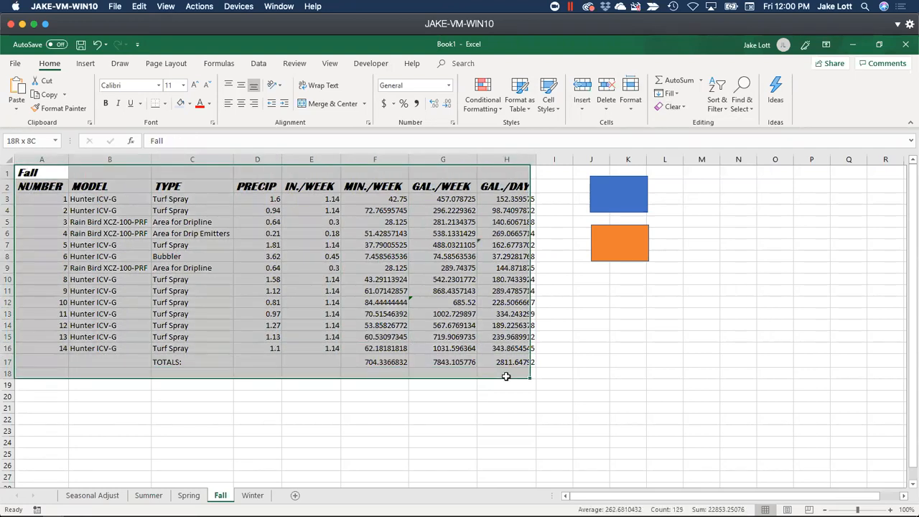
click(613, 247)
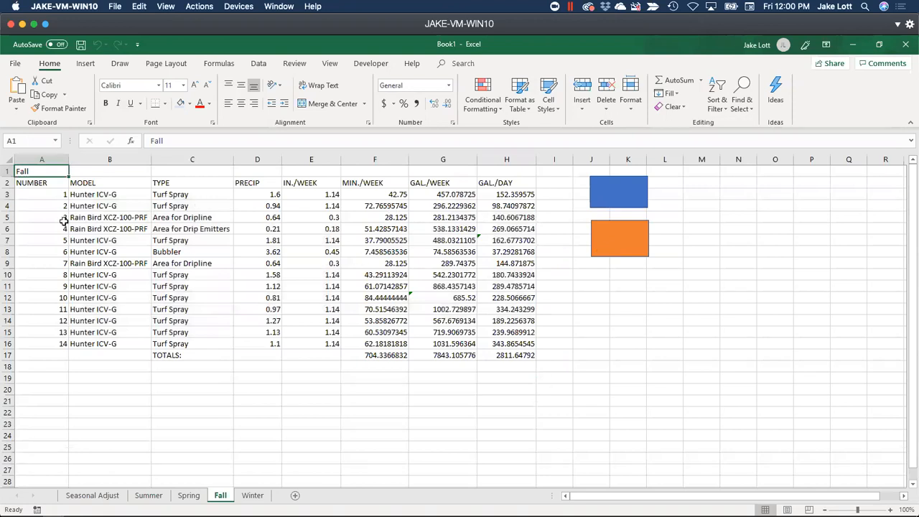
Format cells A2:A16 of the Fall sheet using the blue rectangle's macro
drag(26, 184, 51, 343)
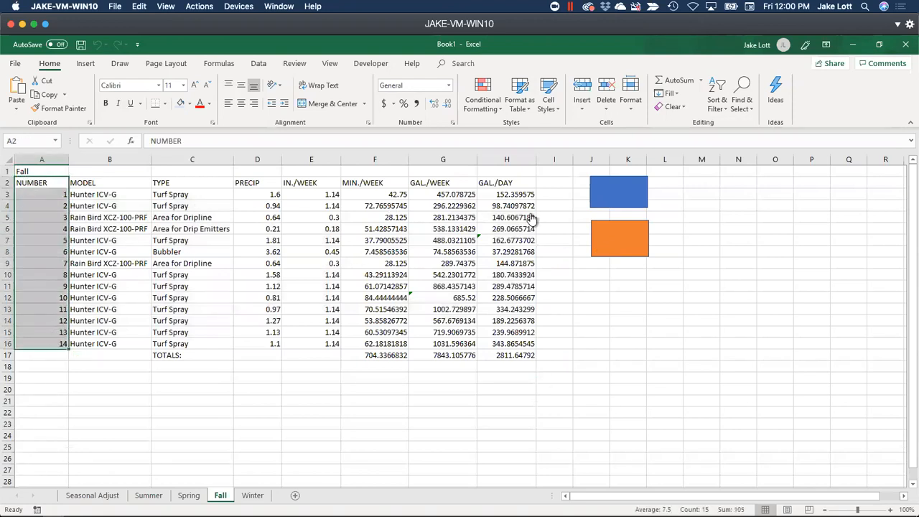
click(619, 188)
click(140, 254)
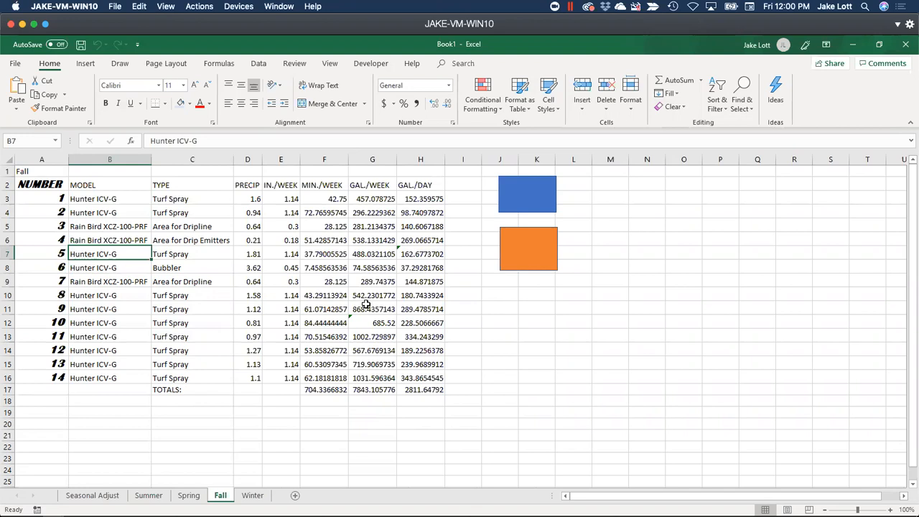
click(280, 294)
Apply the Format_Cells macro to the header row A2:H2 of the Winter sheet
click(252, 496)
drag(29, 182, 404, 364)
key(ctrl+c)
key(Escape)
click(143, 409)
drag(35, 182, 390, 182)
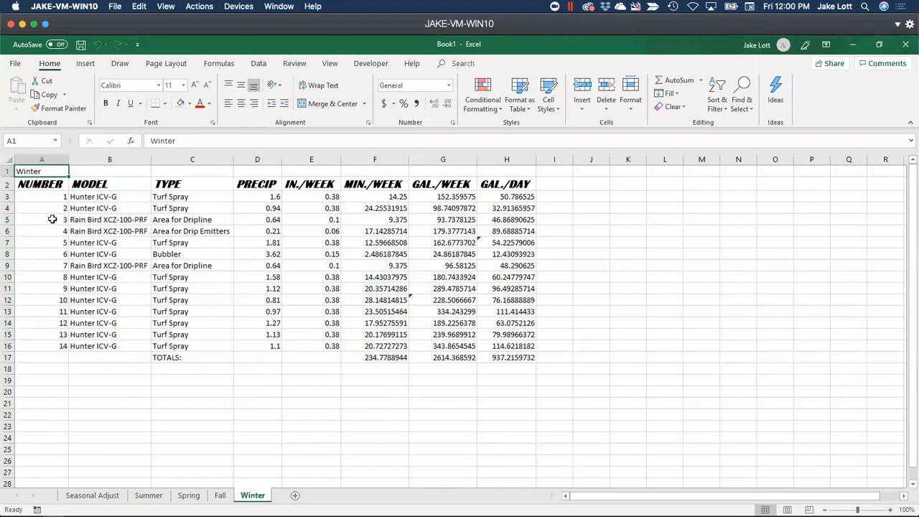
Show the values in F3:H17 of the Winter sheet with two decimal places
drag(36, 185, 507, 357)
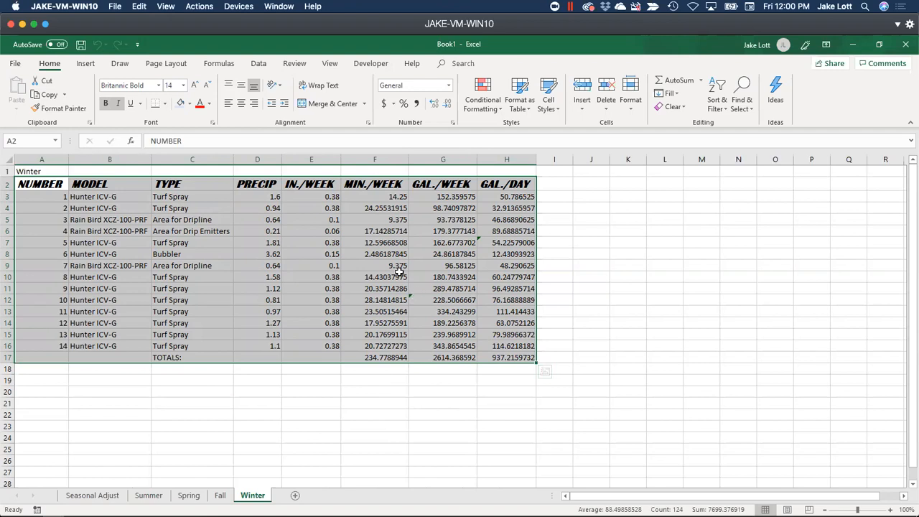
click(366, 208)
drag(363, 196, 521, 359)
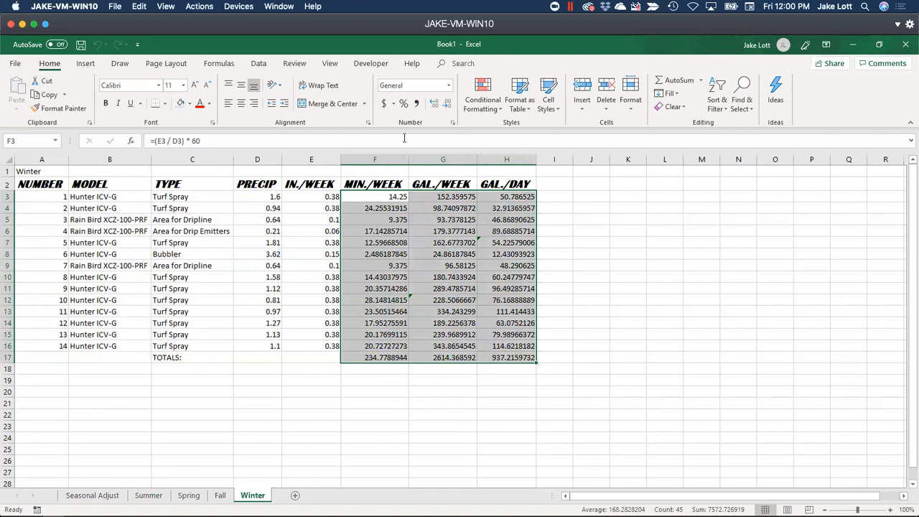
click(447, 104)
click(433, 103)
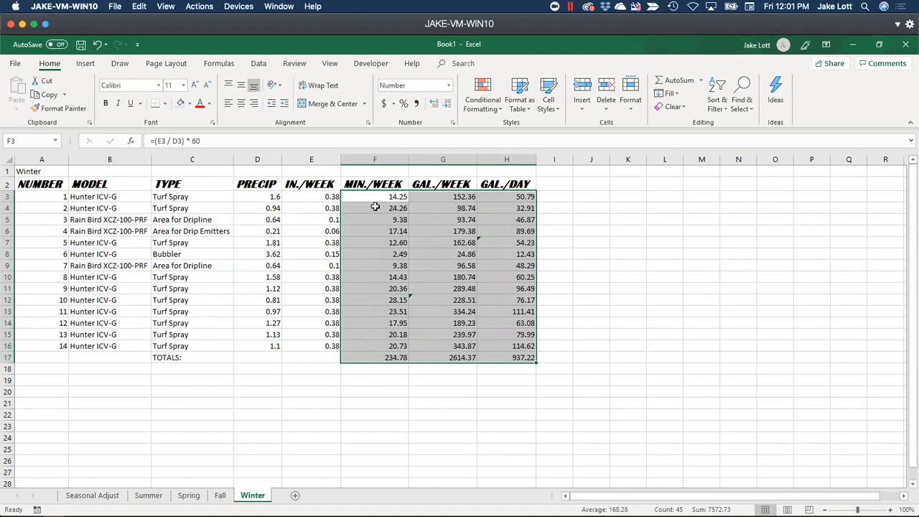
click(348, 229)
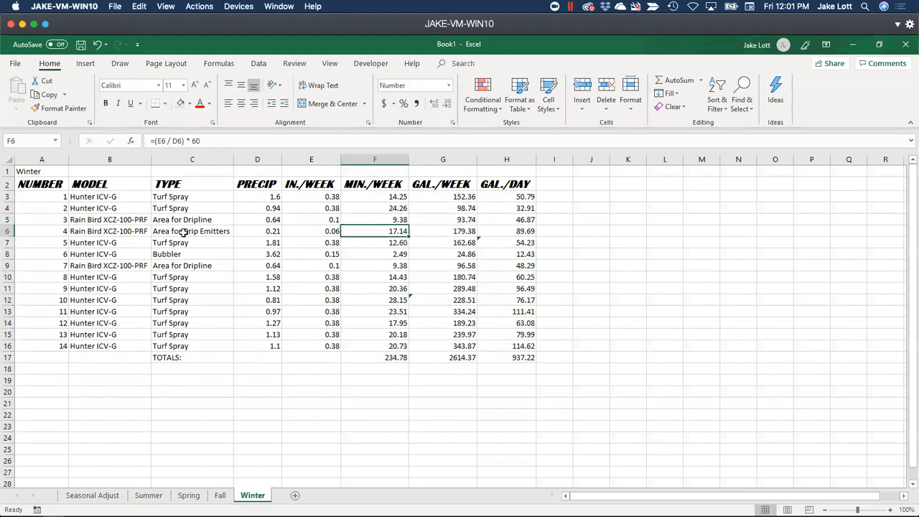
Copy the range A2:H17 of the Winter sheet and switch to the 2018-Working Drawing Irrigation drawing in F/X CAD
drag(42, 181, 510, 357)
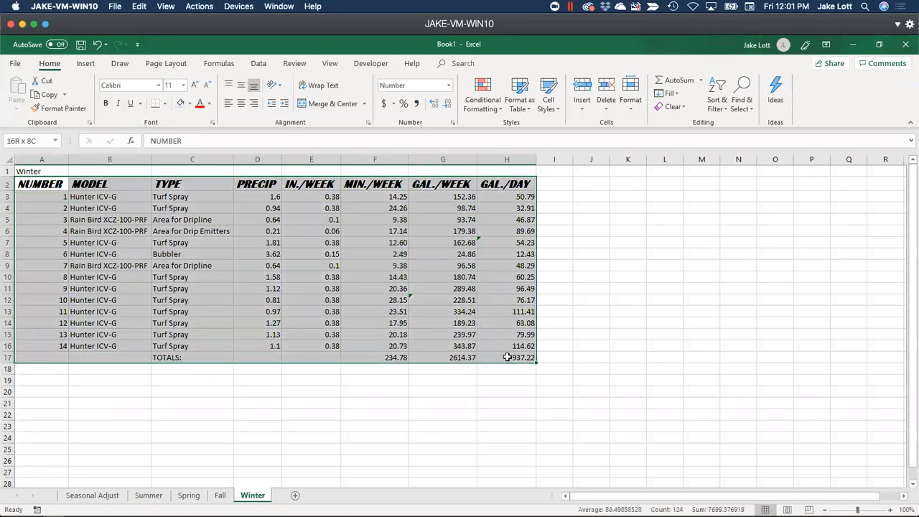
key(ctrl+c)
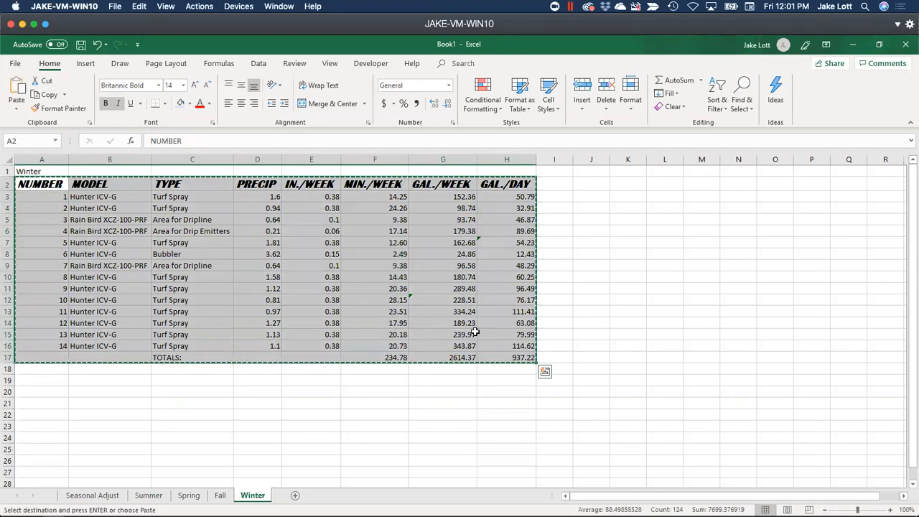
key(alt+Tab)
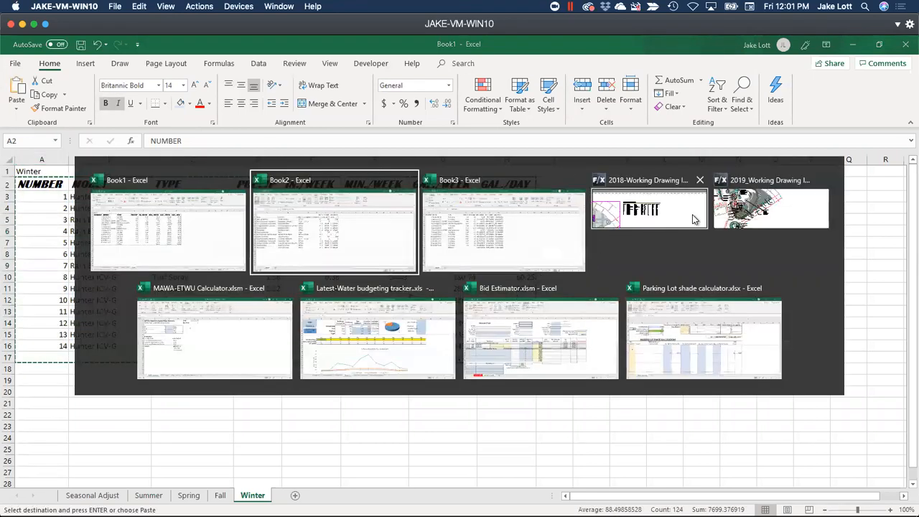
click(669, 212)
Paste the copied table as a linked Microsoft Excel Worksheet beside the watering schedule on the 36x48 layout
scroll(503, 237, down, 5)
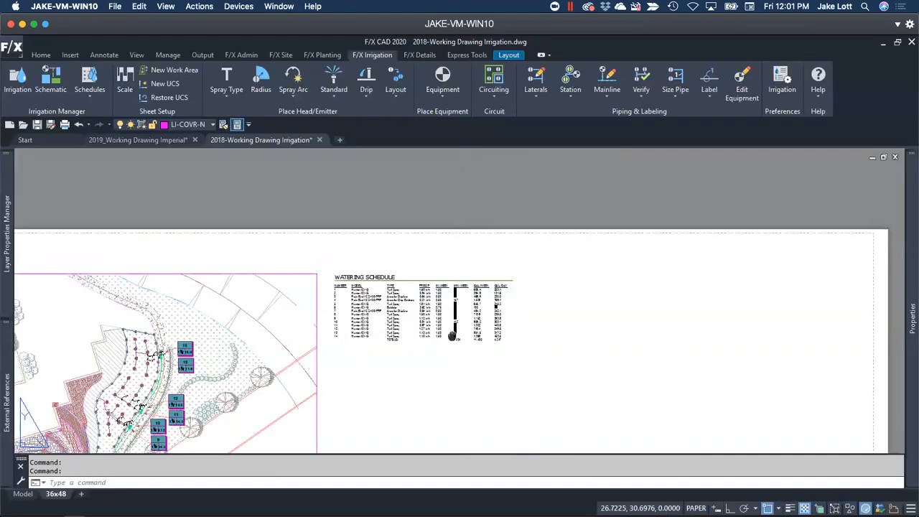
scroll(373, 245, down, 2)
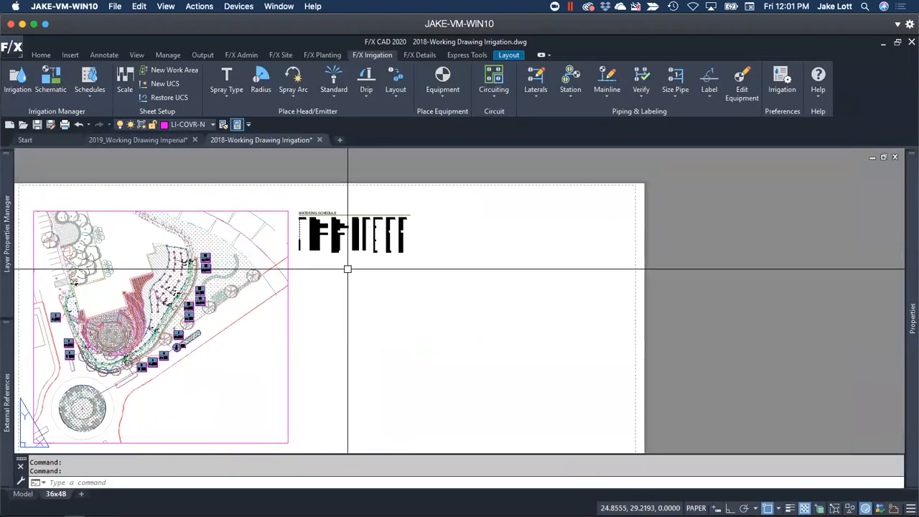
text(paste)
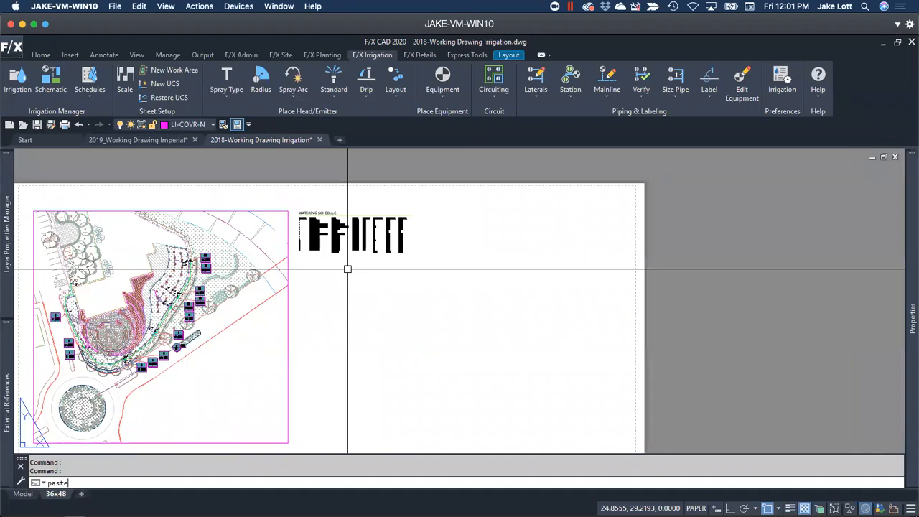
text(spec)
key(Return)
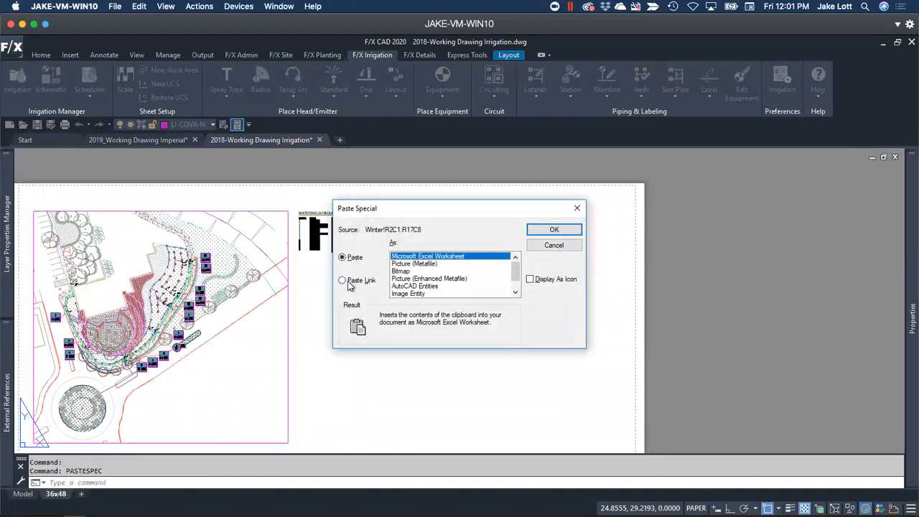
click(343, 281)
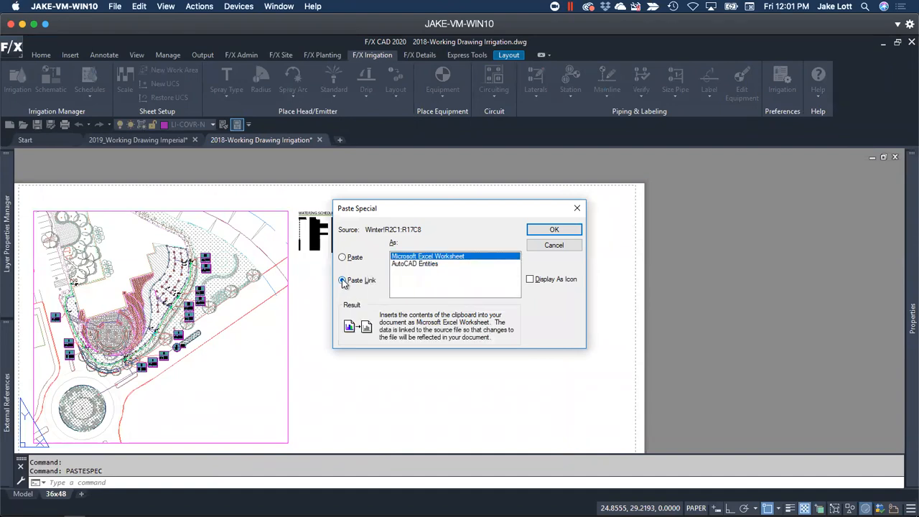
click(554, 230)
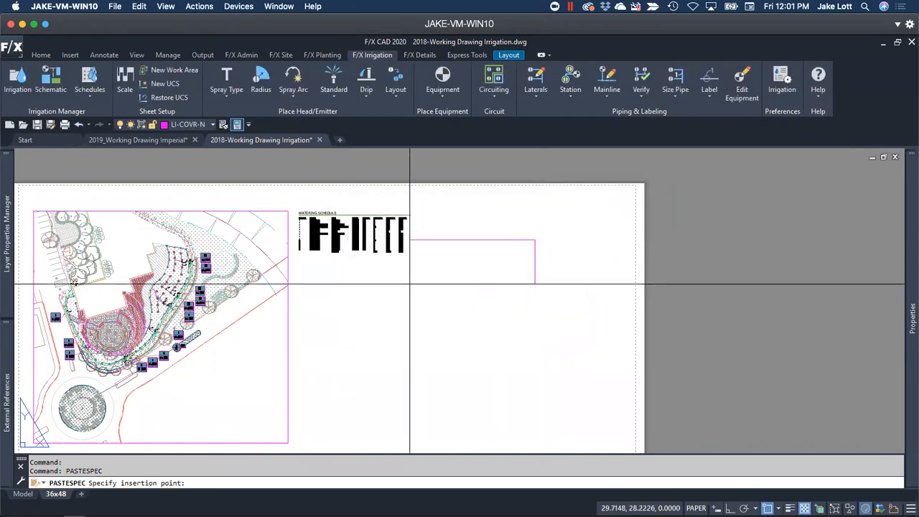
click(429, 266)
scroll(445, 273, up, 5)
scroll(450, 244, down, 5)
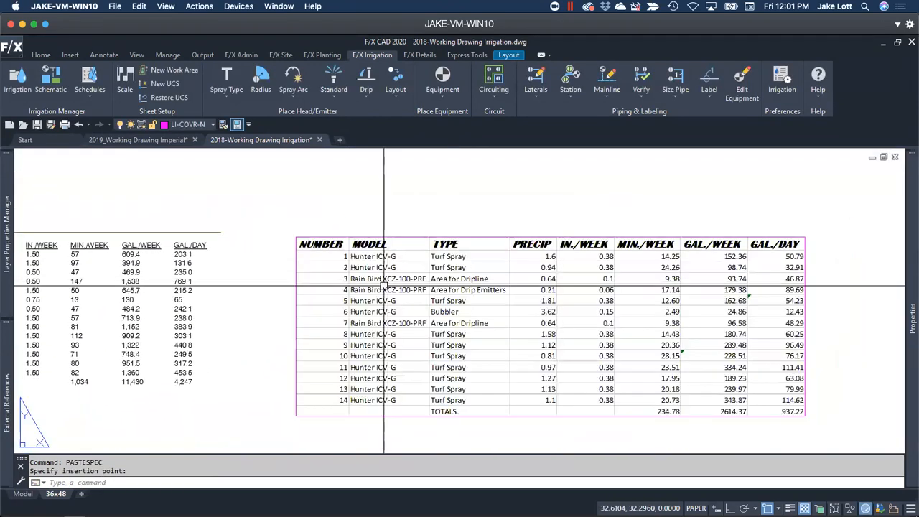
scroll(265, 341, up, 2)
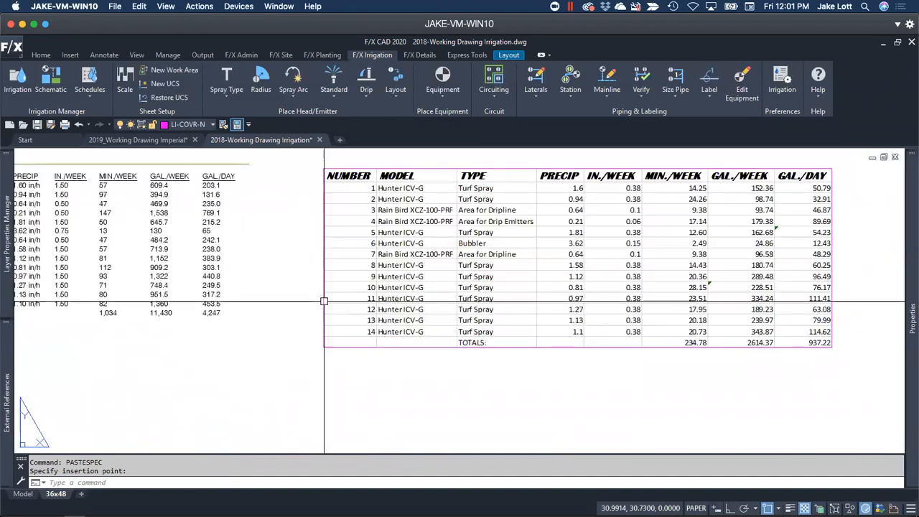
Switch to Book1 in Excel, set the Winter in/week adjustment to 65%, and check the linked table in the F/X CAD drawing
key(alt+Tab)
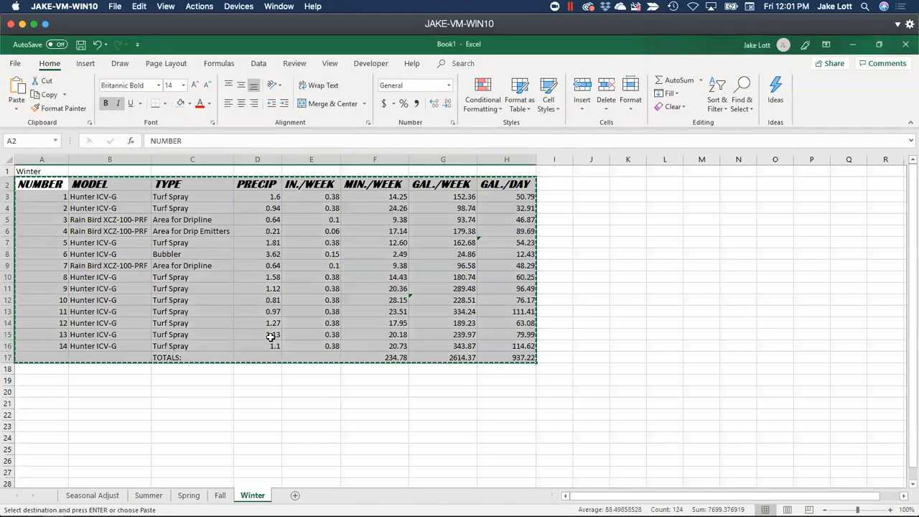
click(237, 392)
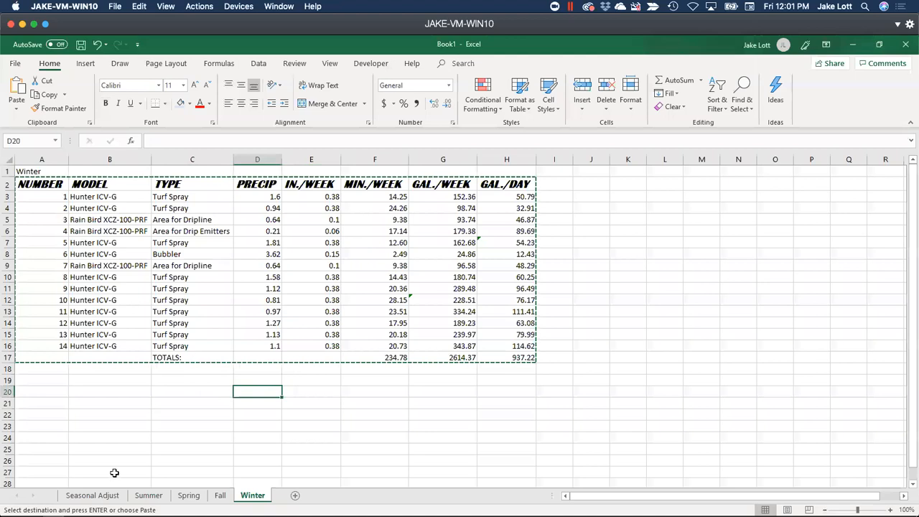
click(92, 495)
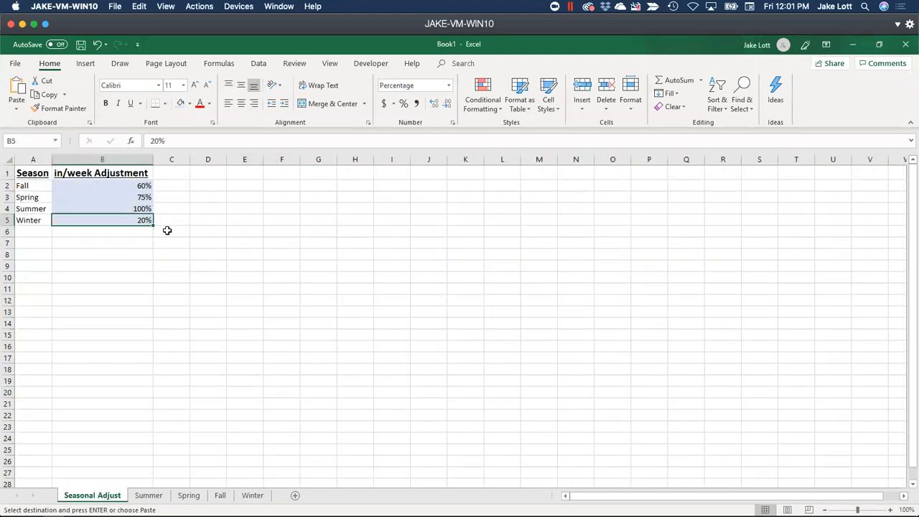
text(65)
key(Return)
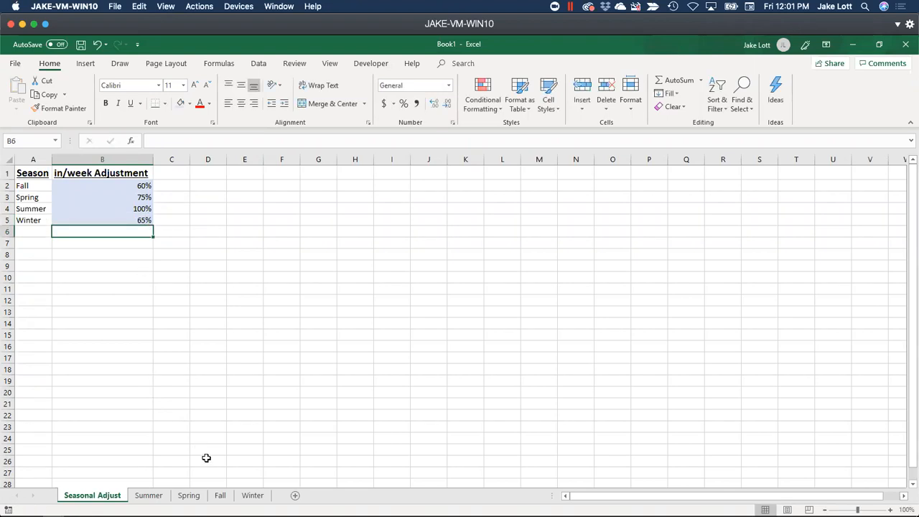
click(251, 495)
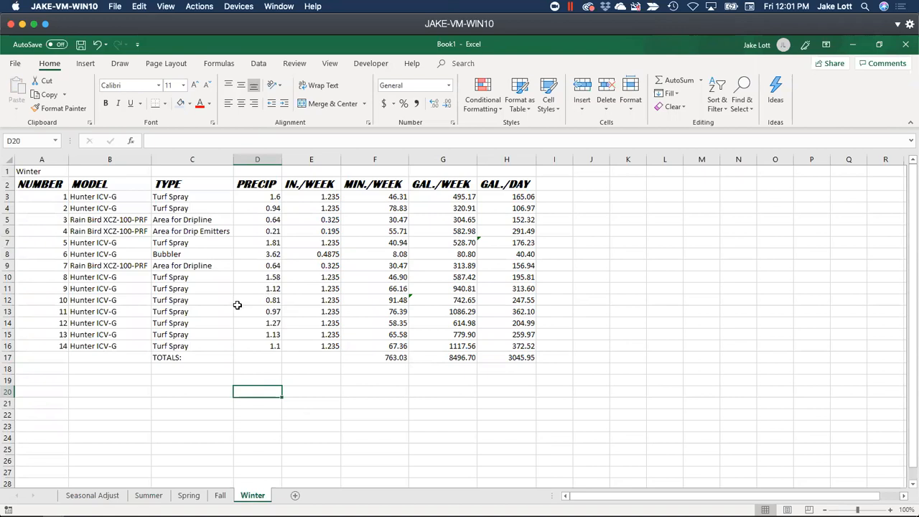
key(alt+Tab)
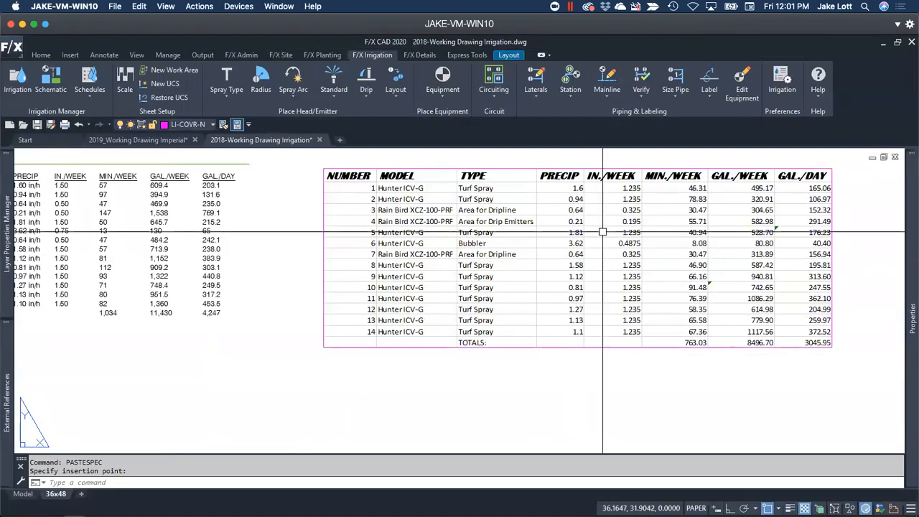
Return to Book1 in Excel, set the Winter in/week adjustment to 100%, and check the linked table in the F/X CAD drawing
key(alt+Tab)
key(alt+Tab)
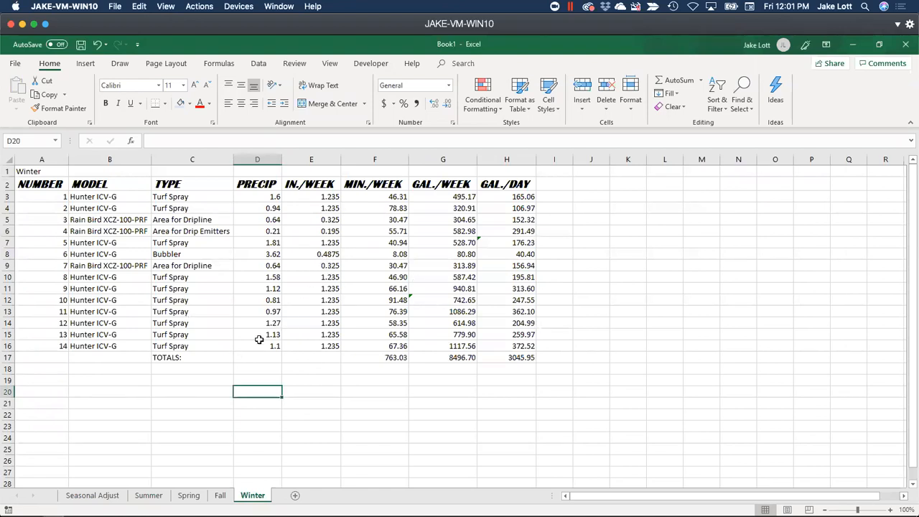
click(100, 495)
click(128, 220)
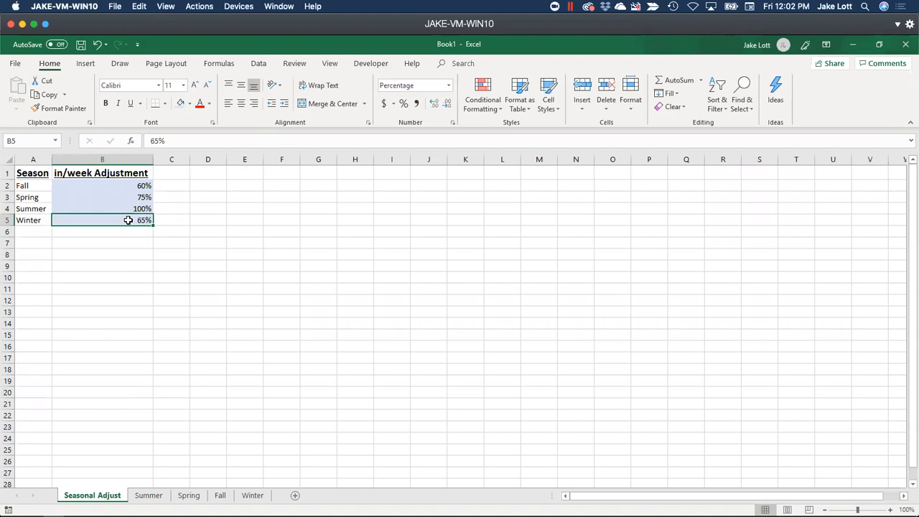
text(100)
key(Return)
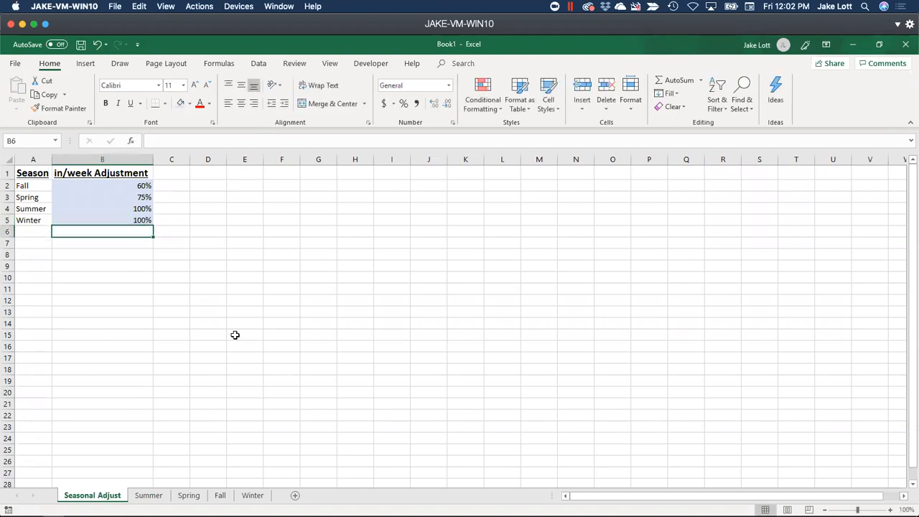
click(251, 495)
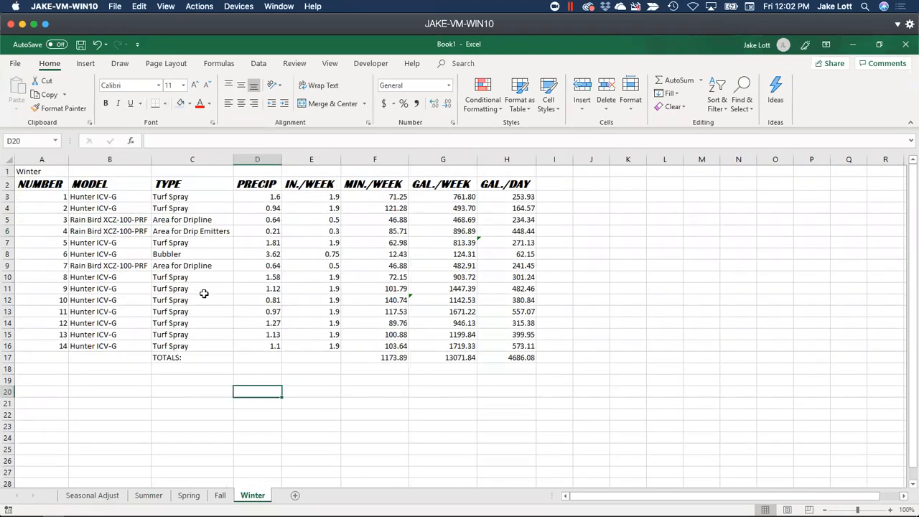
key(alt+Tab)
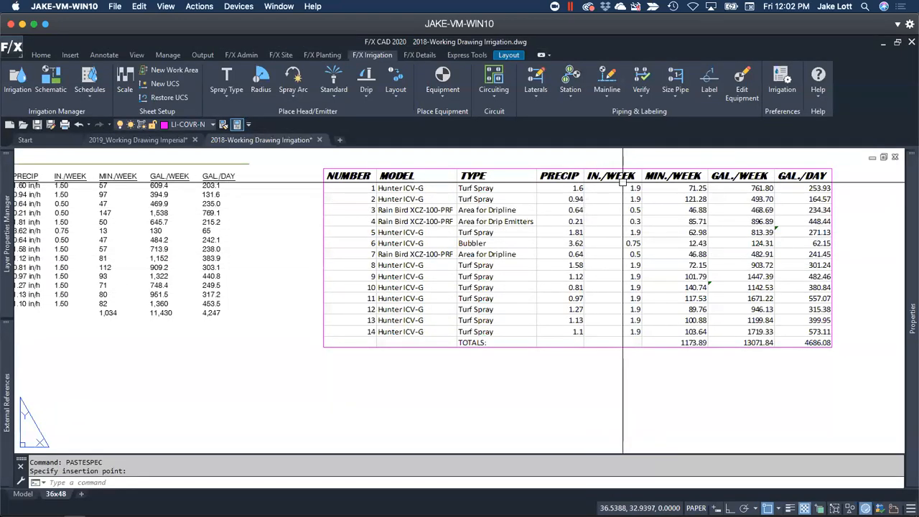
Move the linked Winter table slightly closer to the watering schedule on the layout
scroll(470, 285, down, 2)
click(427, 313)
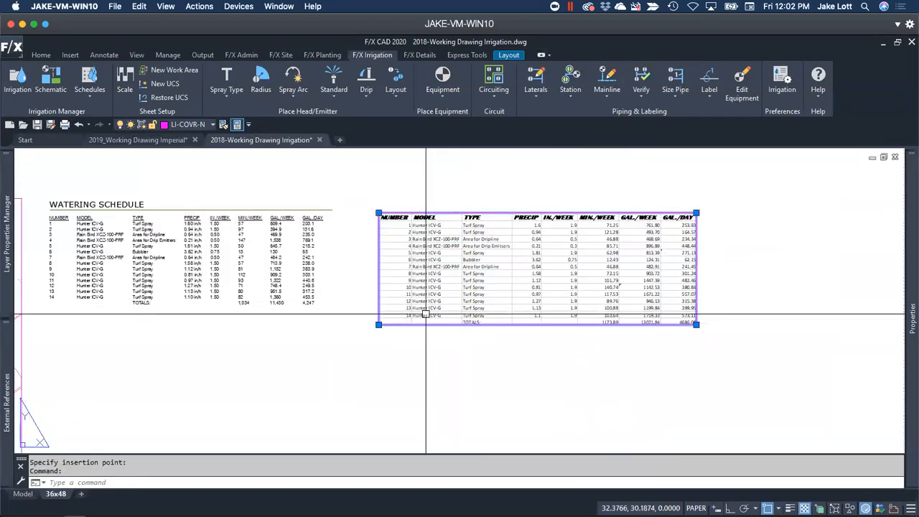
scroll(426, 310, down, 2)
text(m)
key(Return)
click(426, 308)
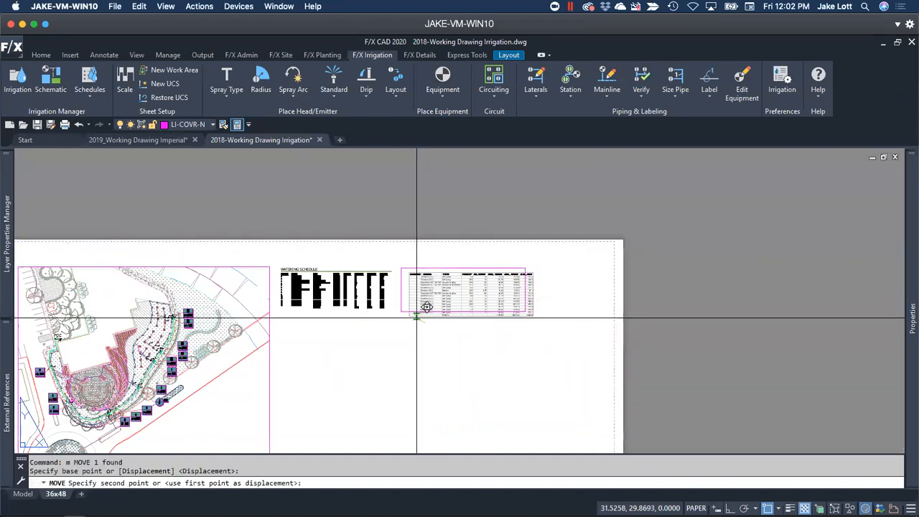
click(402, 307)
scroll(401, 287, up, 2)
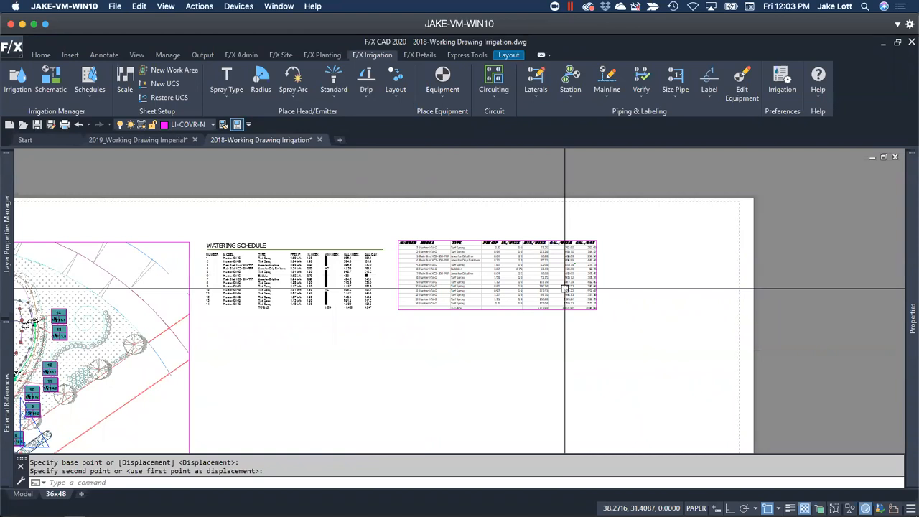
Switch to the Bid Estimator.xlsm workbook in Excel and view its estimate sheet
scroll(392, 328, down, 3)
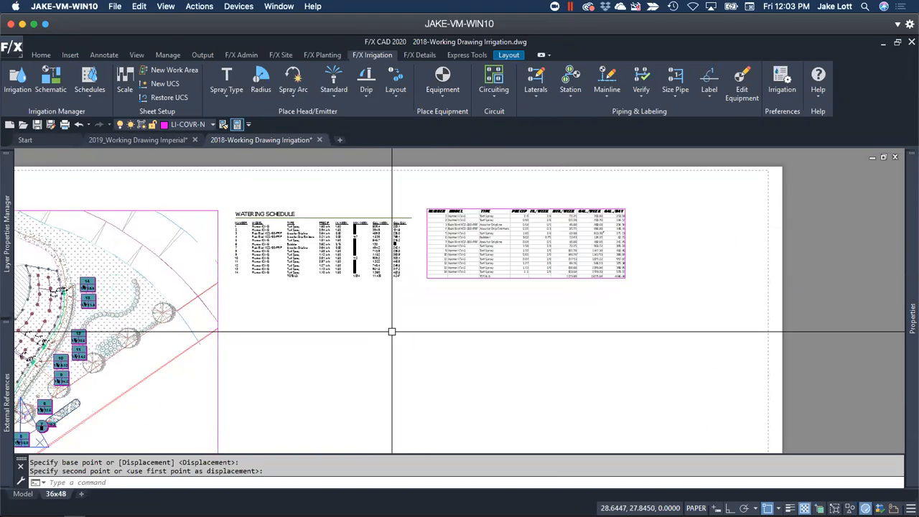
scroll(458, 303, down, 2)
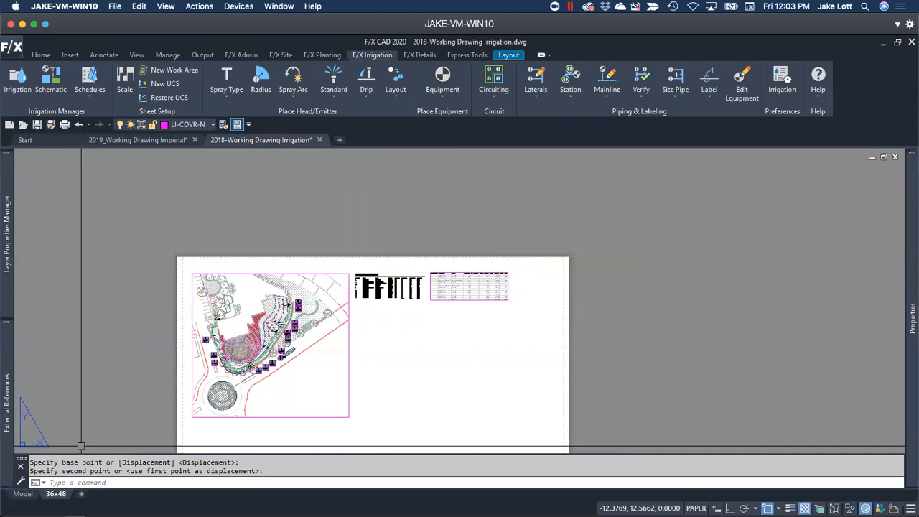
key(alt+Tab)
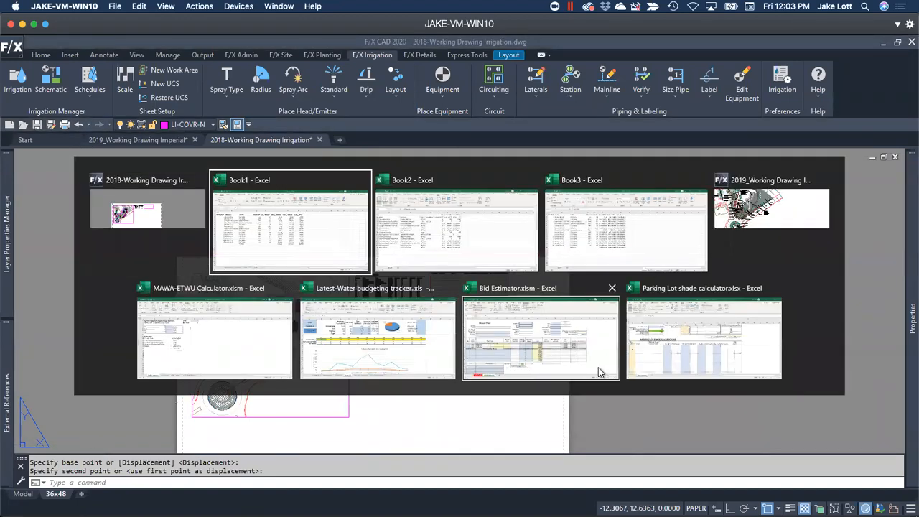
click(536, 361)
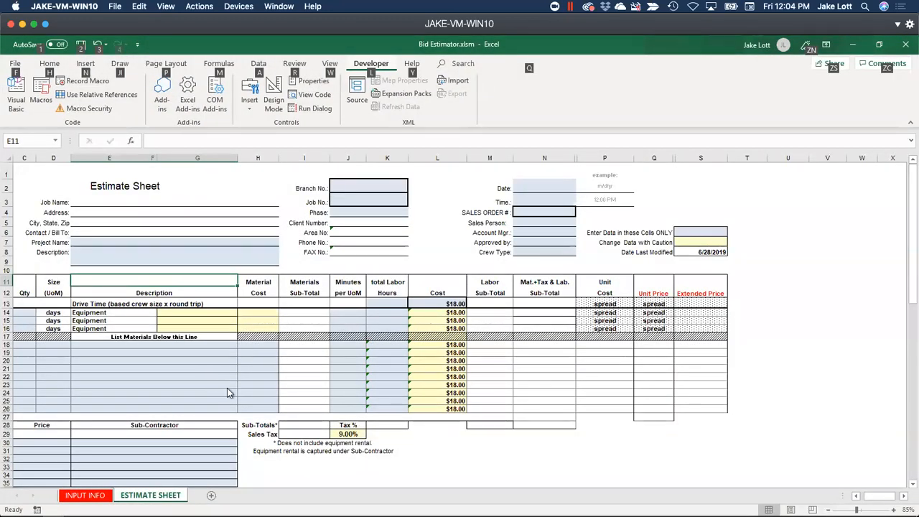
Switch to the Parking Lot shade calculator.xlsx workbook and set the tree diameter in cell A10 to 25
key(alt+Tab)
click(754, 343)
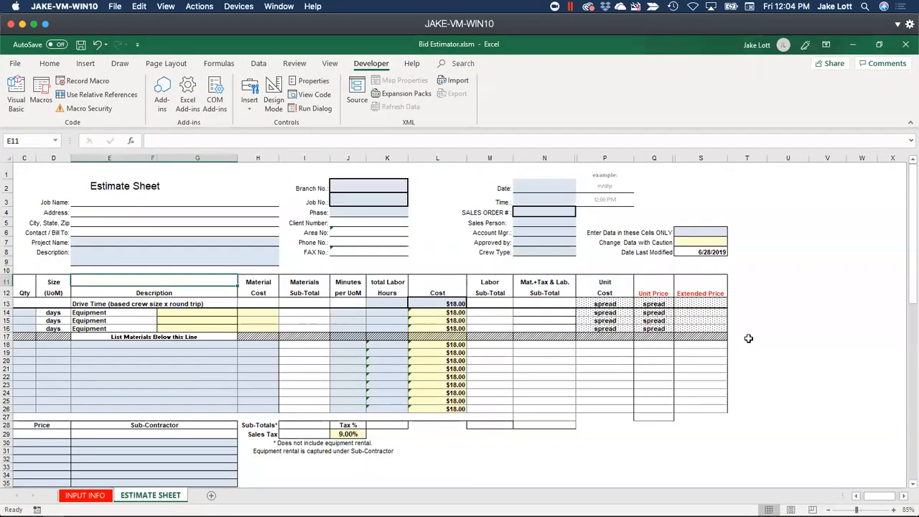
click(332, 207)
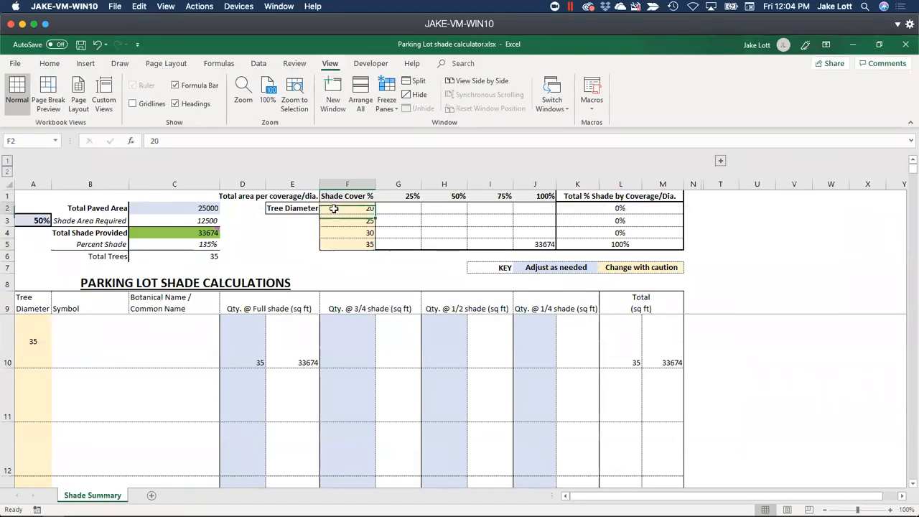
click(28, 340)
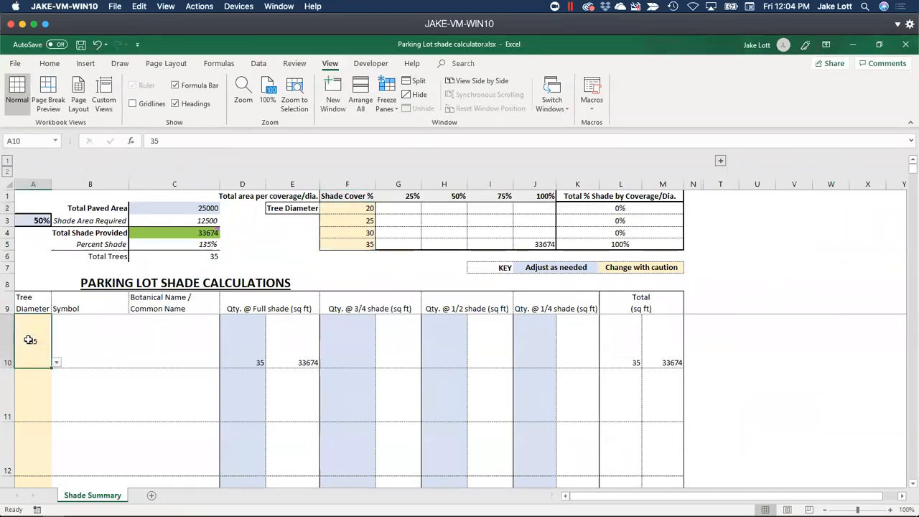
click(57, 359)
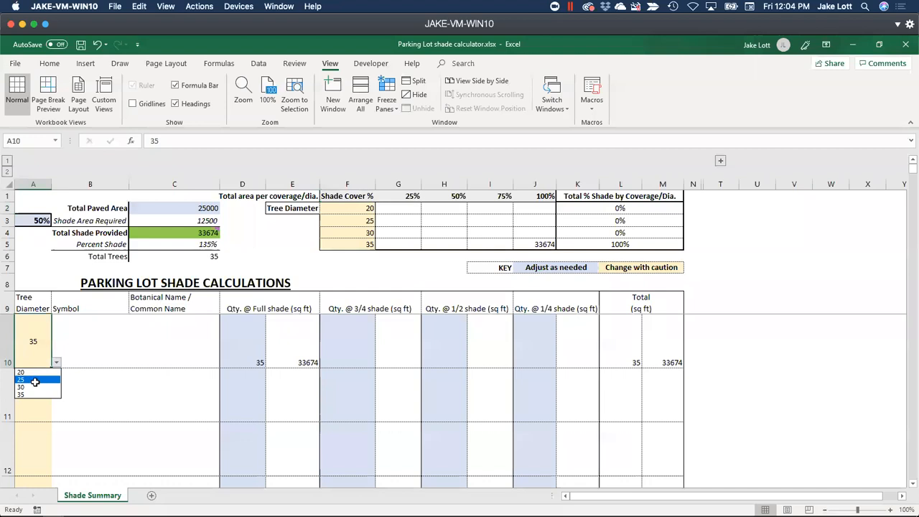
click(30, 379)
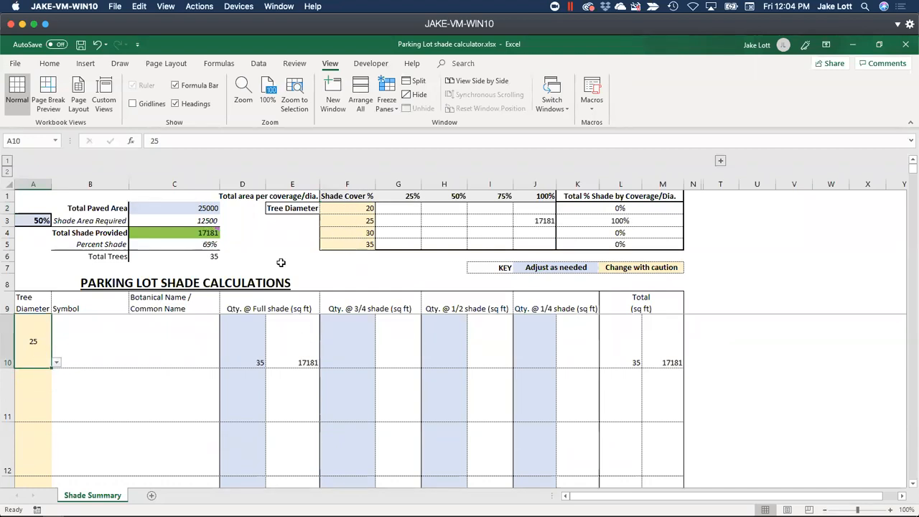
Set the full-shade quantity in D10 to 450 and the required shade percentage in A3 to 40%
click(238, 352)
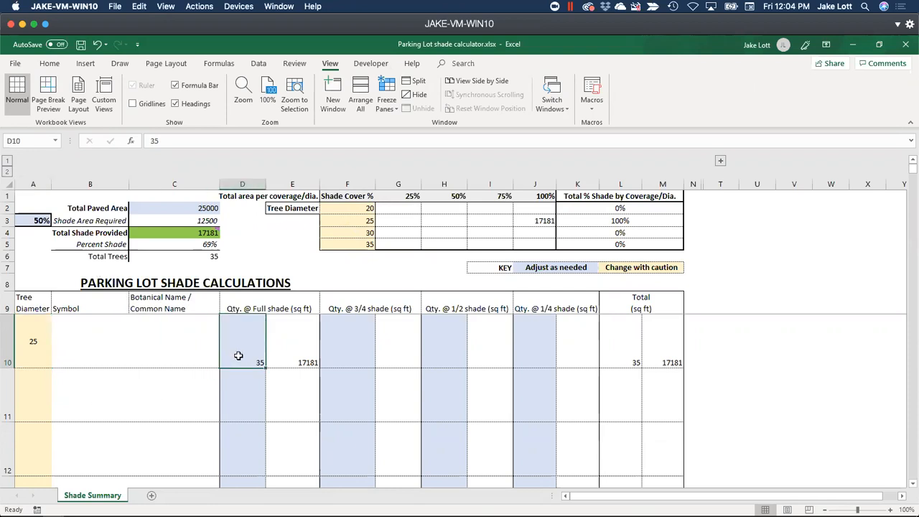
text(450)
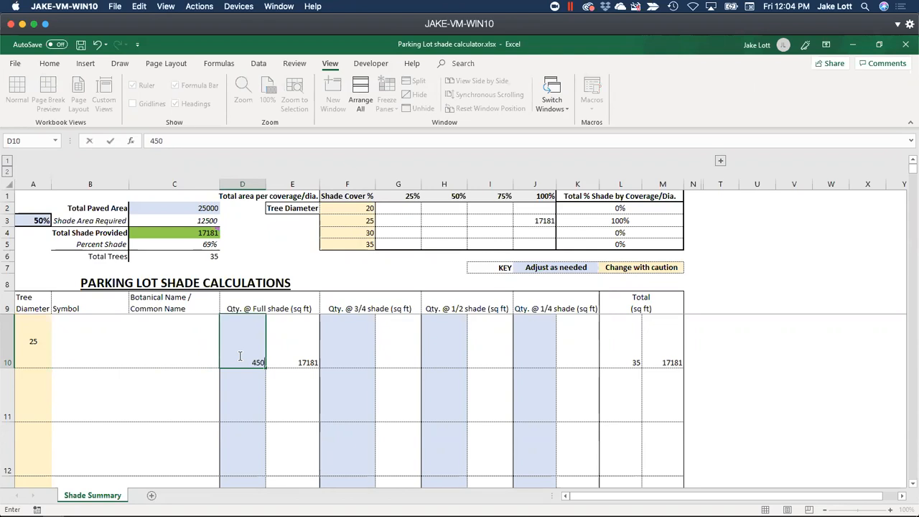
key(Return)
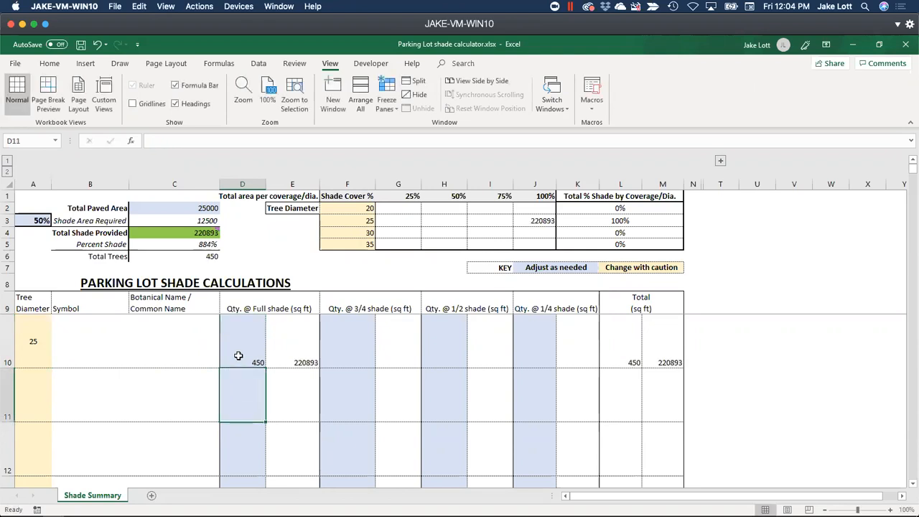
click(176, 232)
click(36, 222)
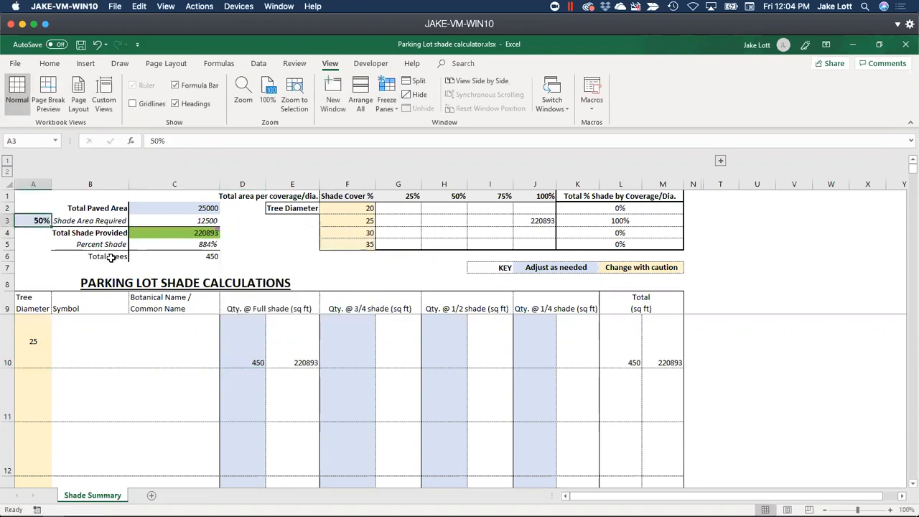
text(40)
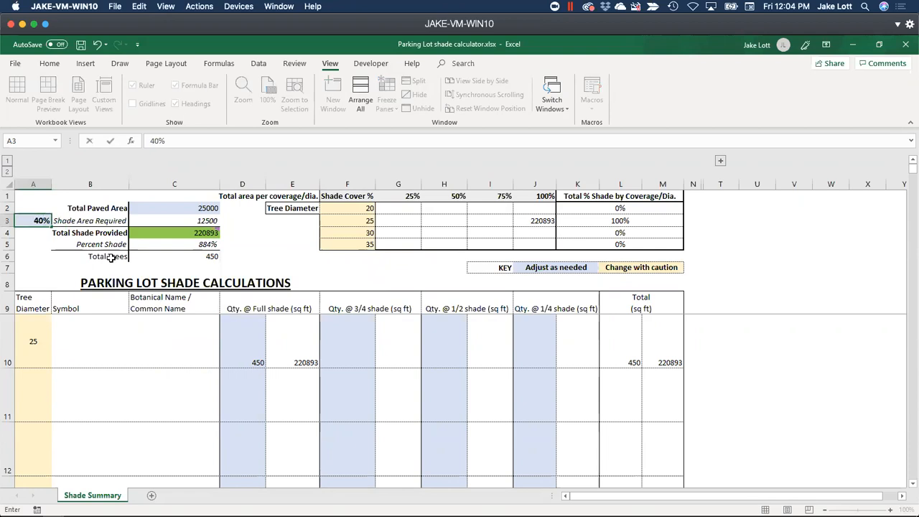
key(Return)
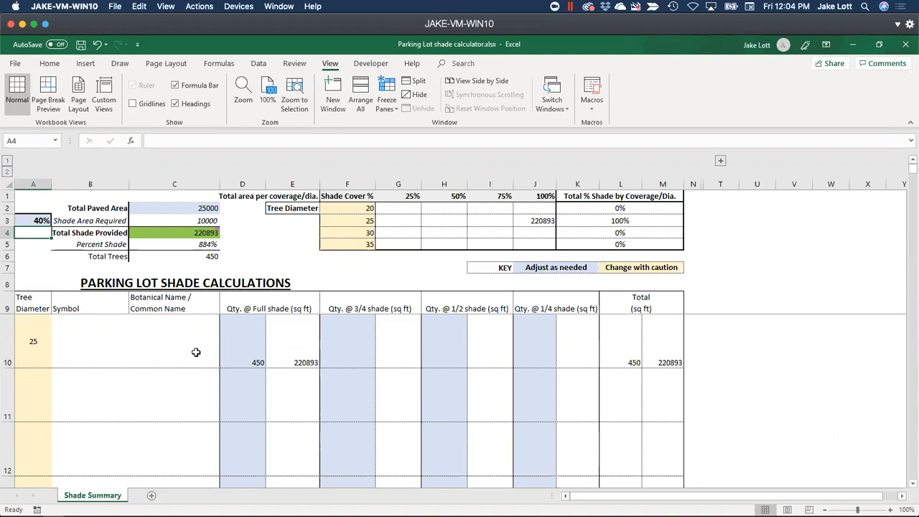
scroll(196, 351, down, 6)
scroll(187, 356, up, 6)
click(121, 360)
key(Tab)
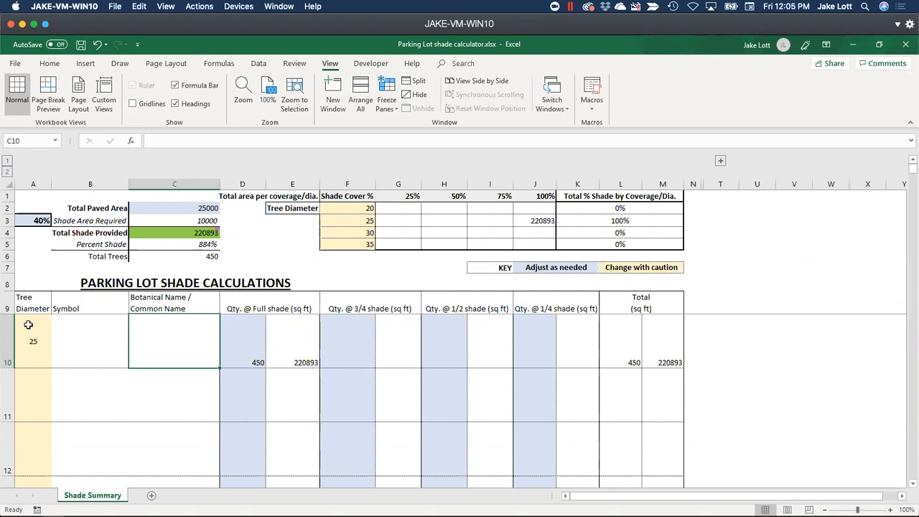
Unprotect the Shade Summary sheet and expand the collapsed column group holding the Total % per coverage/Dia. table
click(720, 161)
click(465, 312)
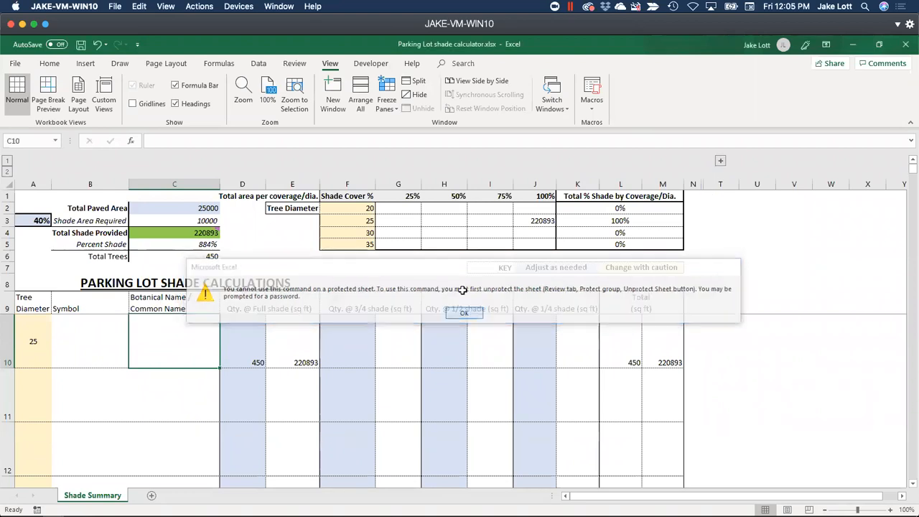
click(293, 63)
click(419, 94)
click(720, 161)
scroll(719, 161, right, 3)
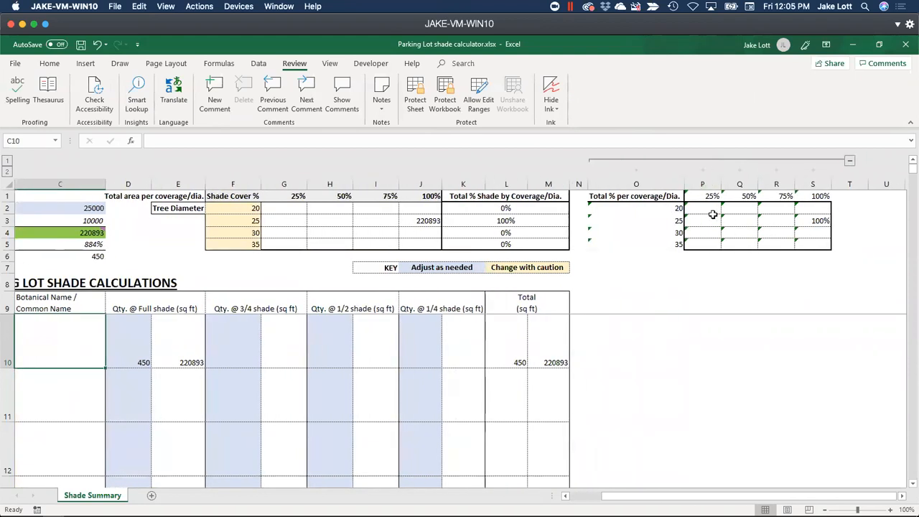
Collapse the Total % per coverage/Dia. column group and expand it again
click(850, 162)
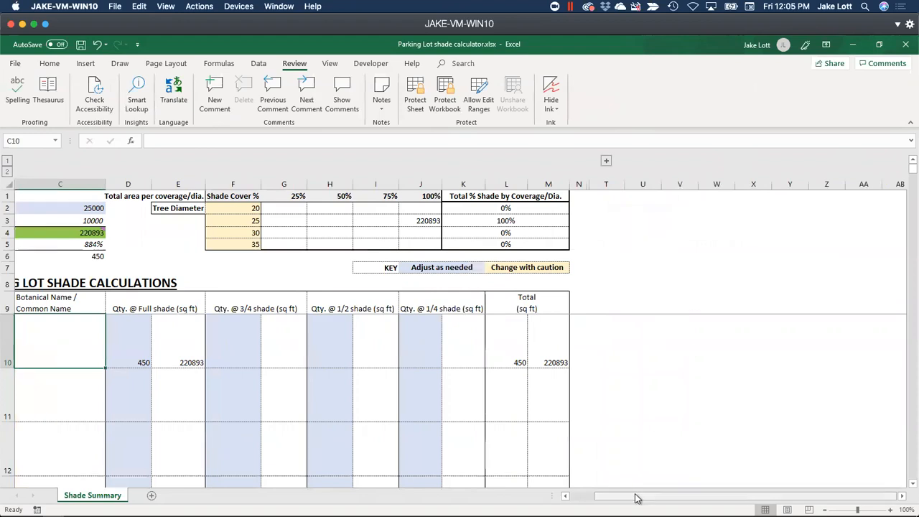
scroll(635, 498, left, 3)
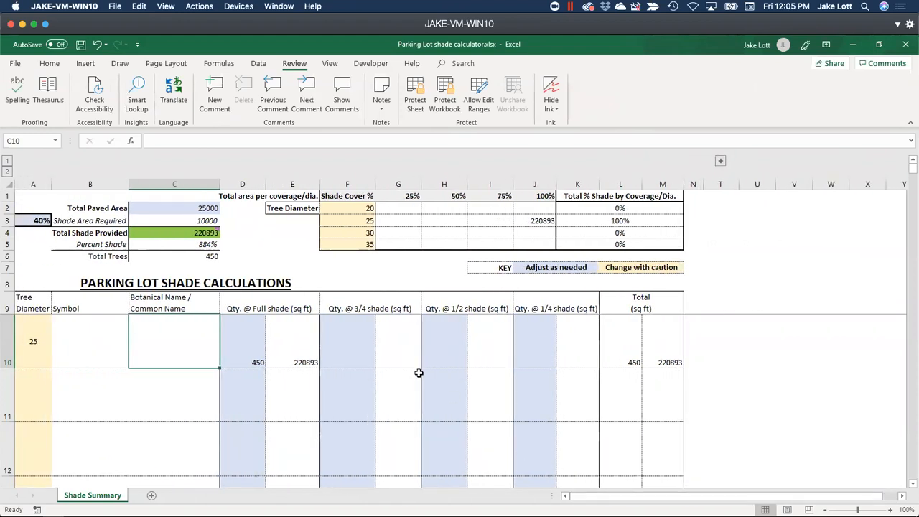
click(719, 161)
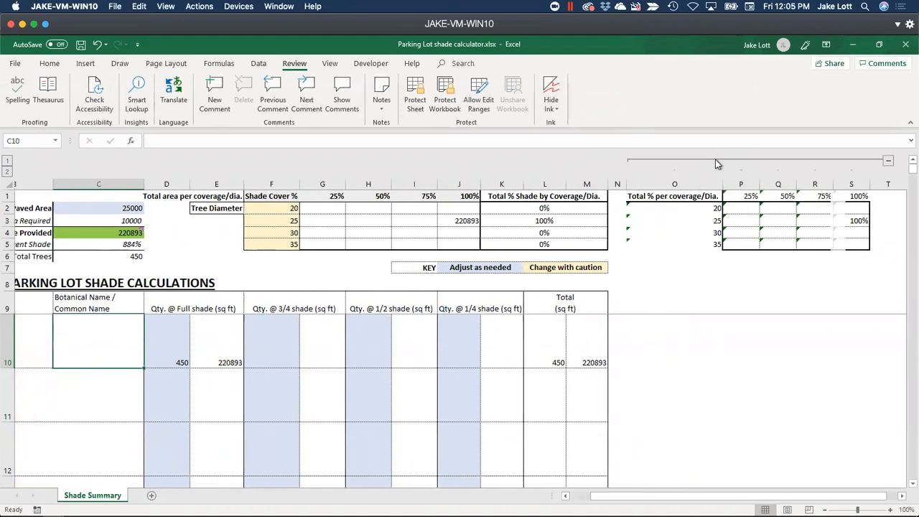
Switch to the MAWA-ETWU Calculator.xlsm workbook and collapse the Breakdown detail rows 10 to 13 on the MAWA Summary sheet
key(alt+Tab)
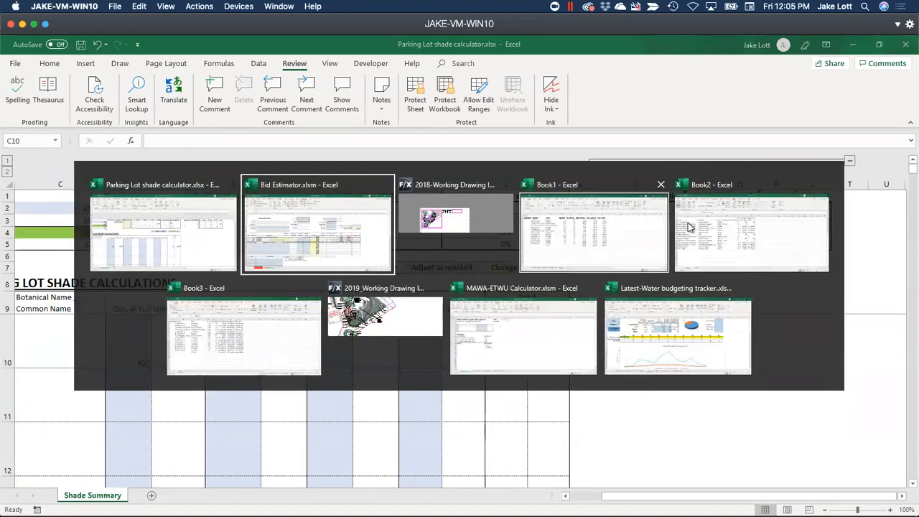
click(489, 342)
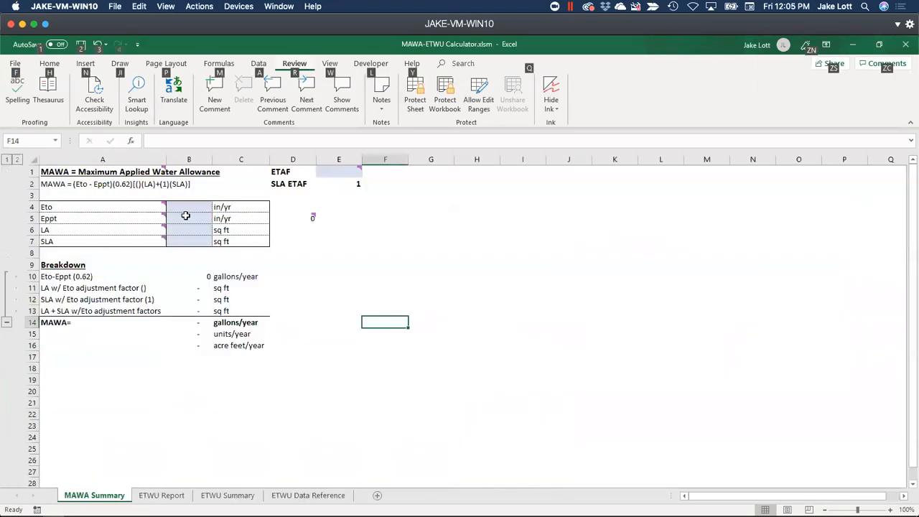
click(7, 323)
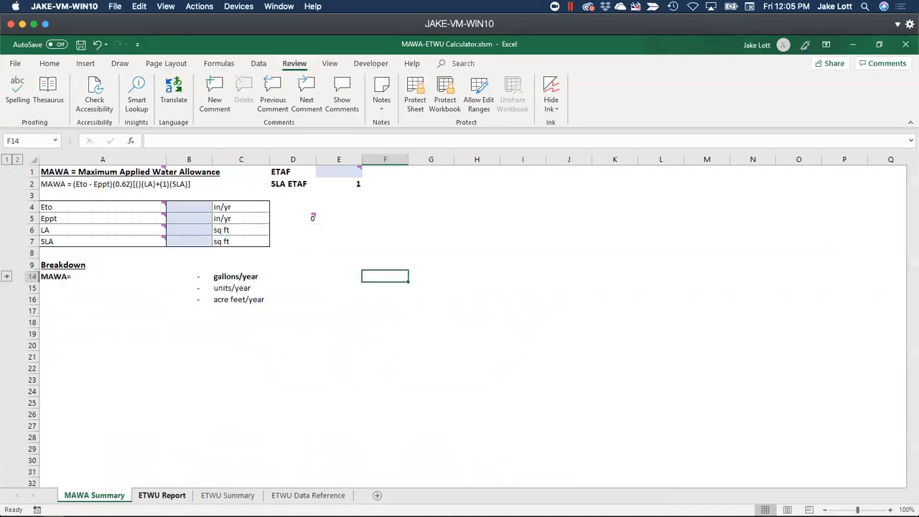
On the ETWU Report sheet, expand the High, Medium and Low Water Use column groups and collapse High Water Use again
click(162, 495)
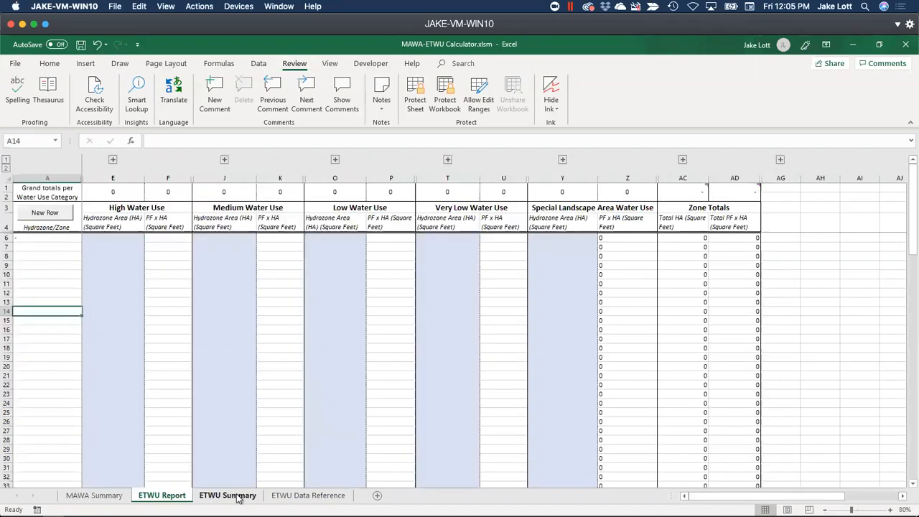
click(112, 159)
click(336, 159)
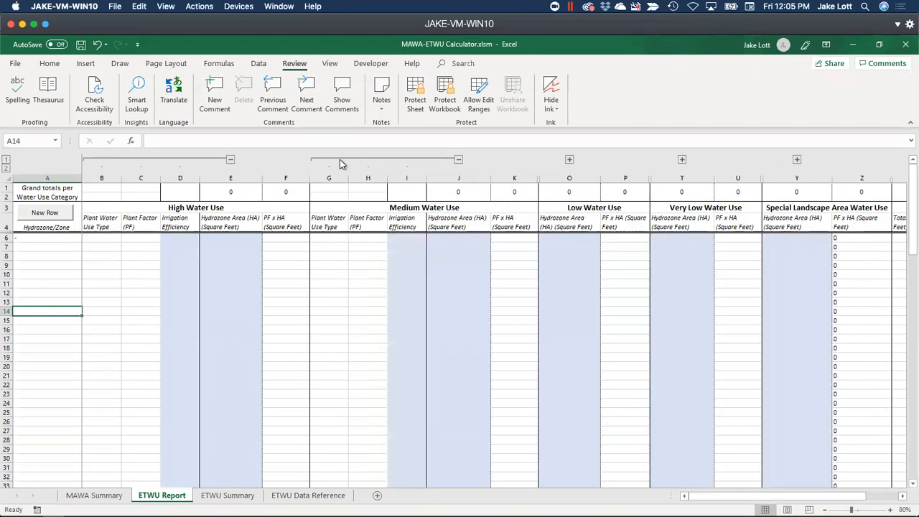
click(570, 159)
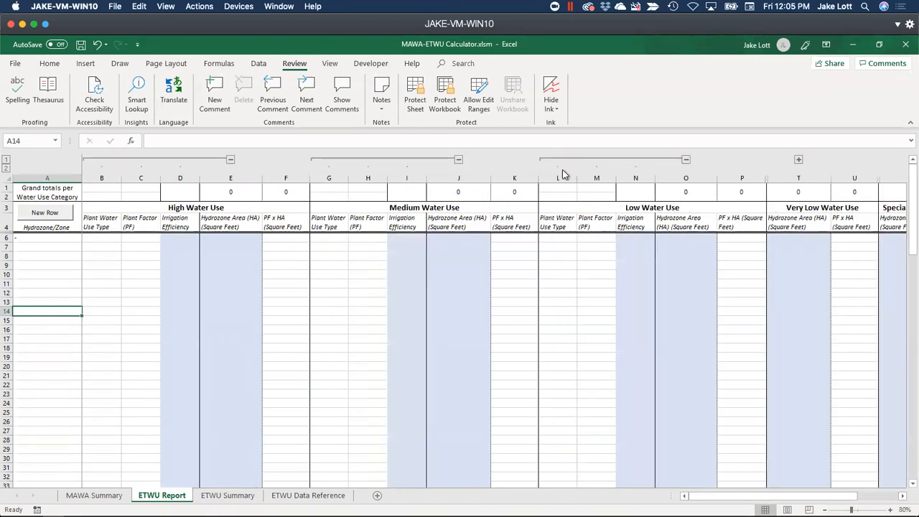
click(231, 159)
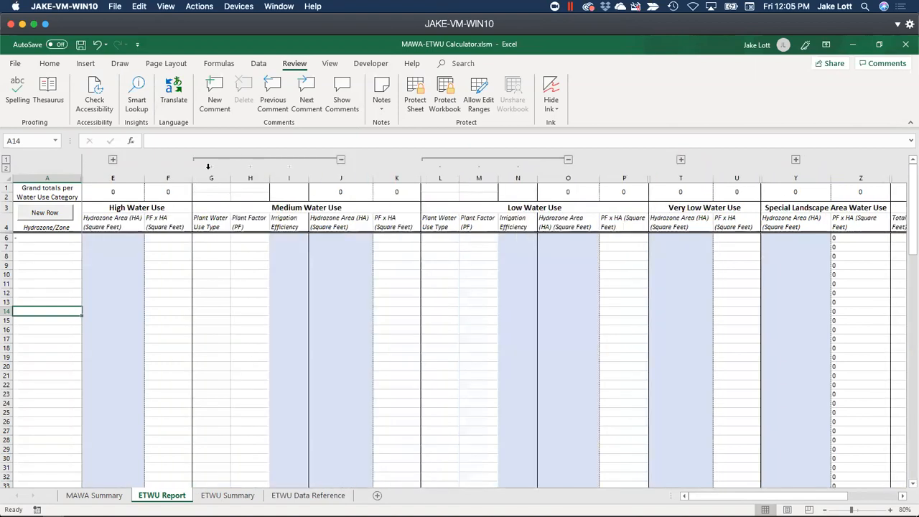
Add a new hydrozone row to the ETWU Report with its New Row macro and view the ETWU Data Reference sheet
click(44, 213)
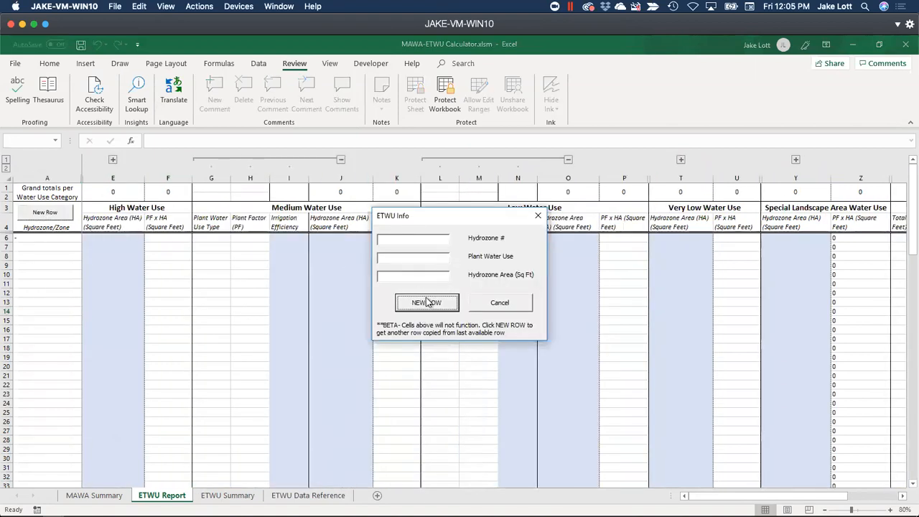
click(438, 304)
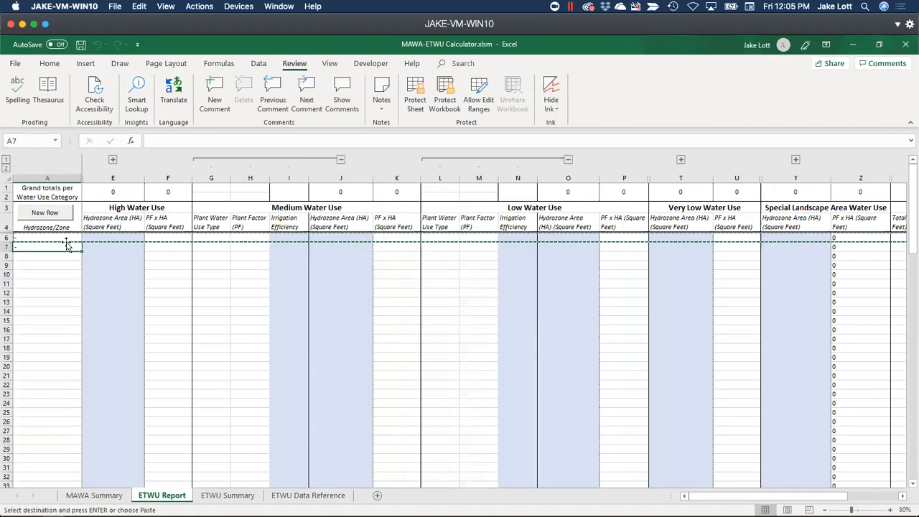
click(305, 495)
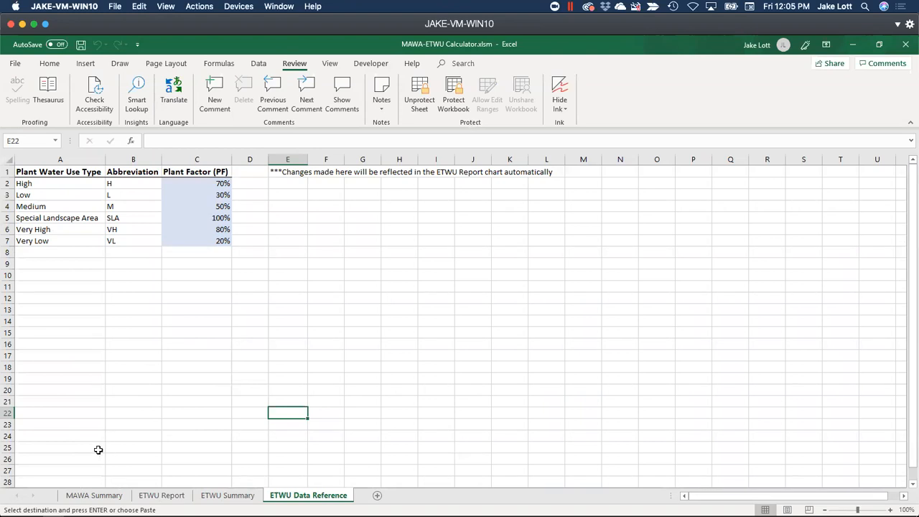
On the MAWA Summary sheet, set ETAF in E1 to 0.55 and Eto in B4 to 50 in/yr
click(87, 495)
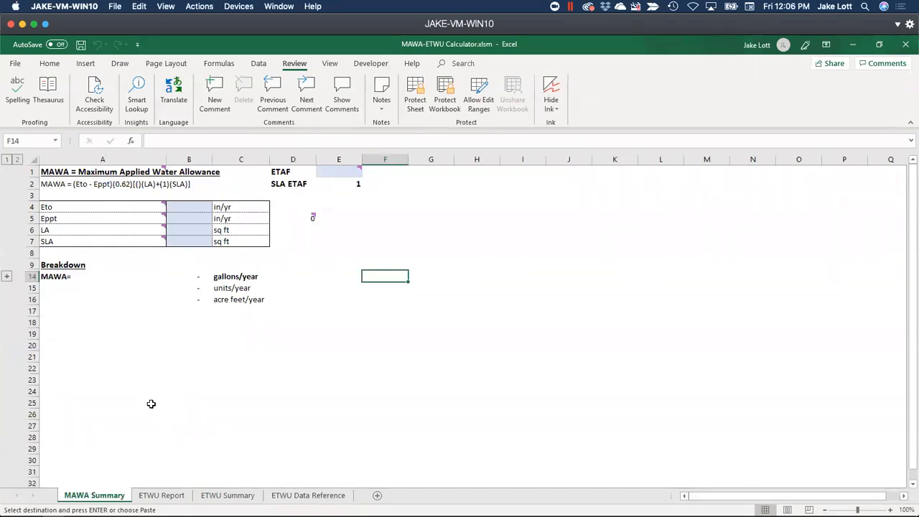
click(352, 172)
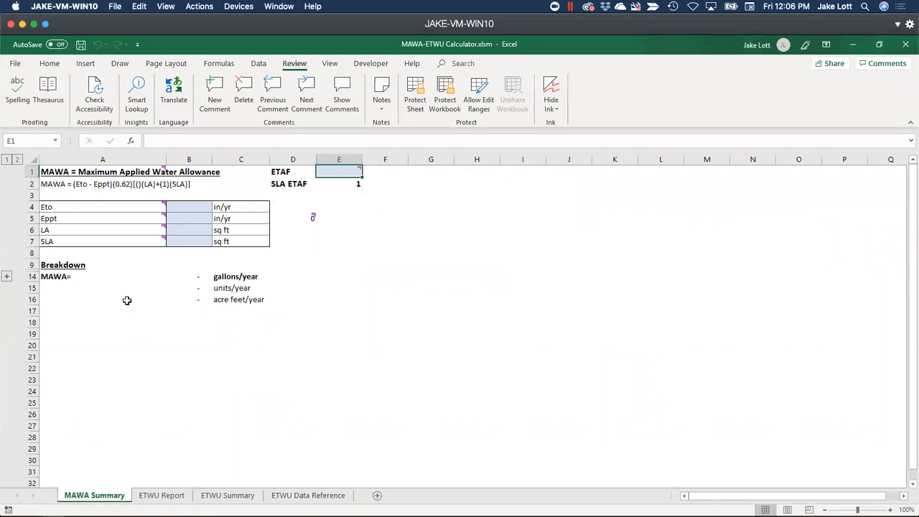
text(0.55)
key(Return)
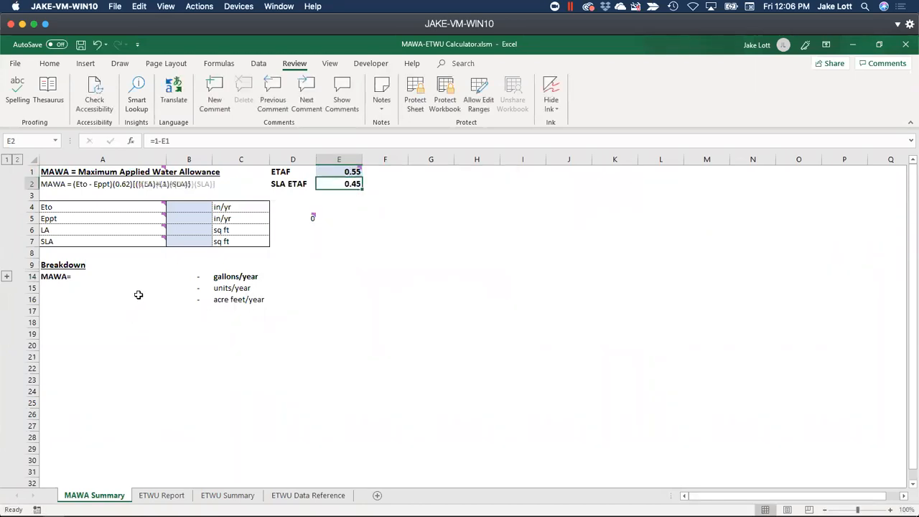
click(180, 206)
text(50)
key(Return)
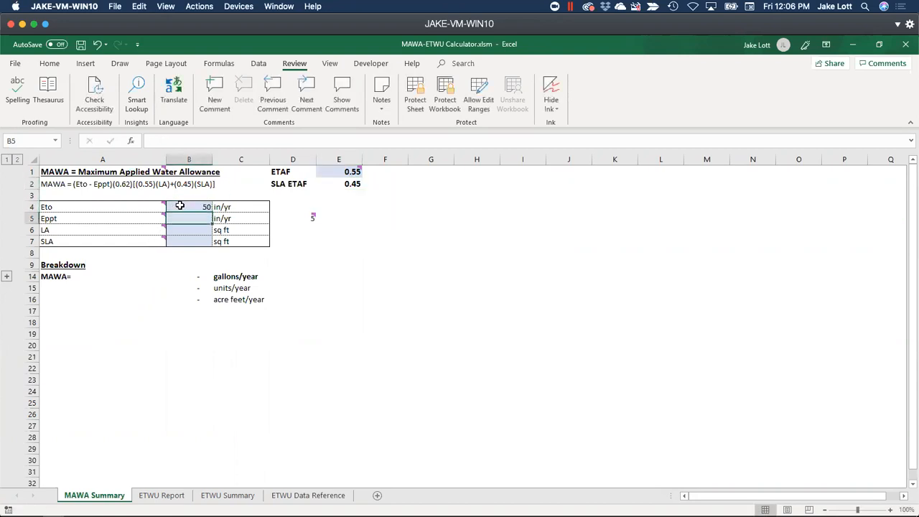